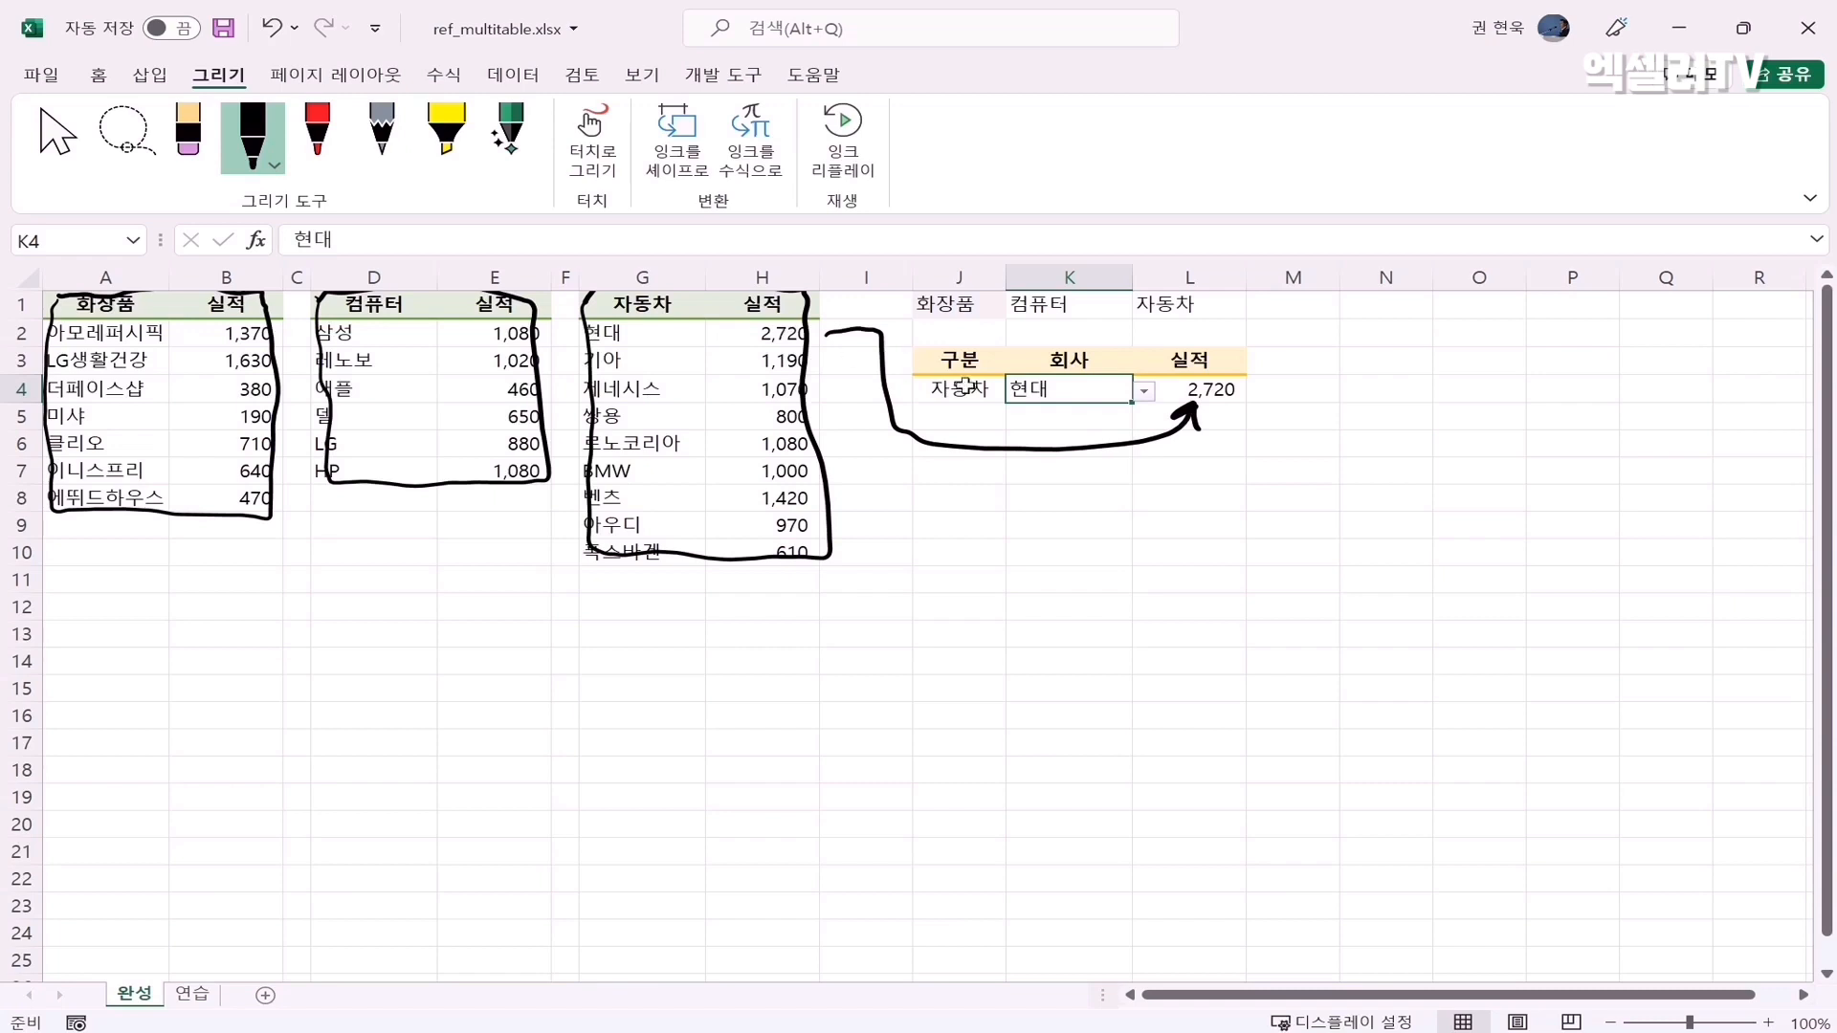
Choose 기아 as the company in cell K4 of the lookup table
click(1143, 391)
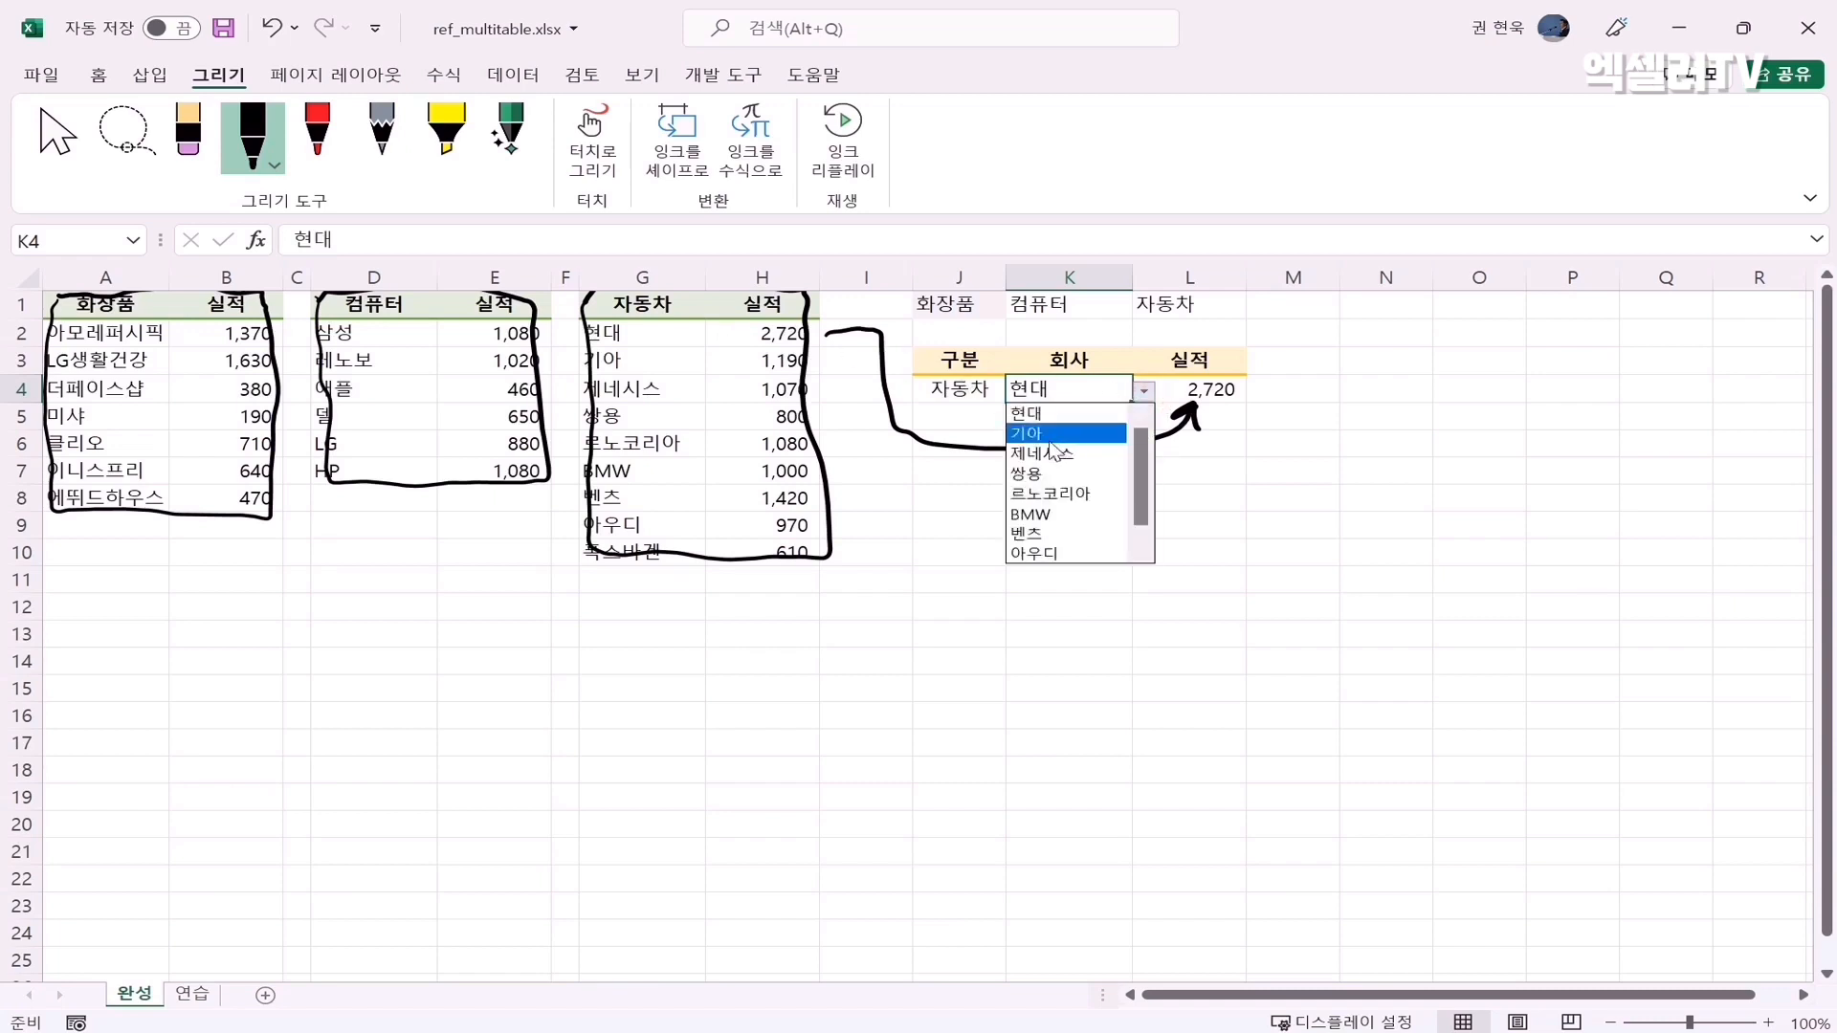
click(1052, 435)
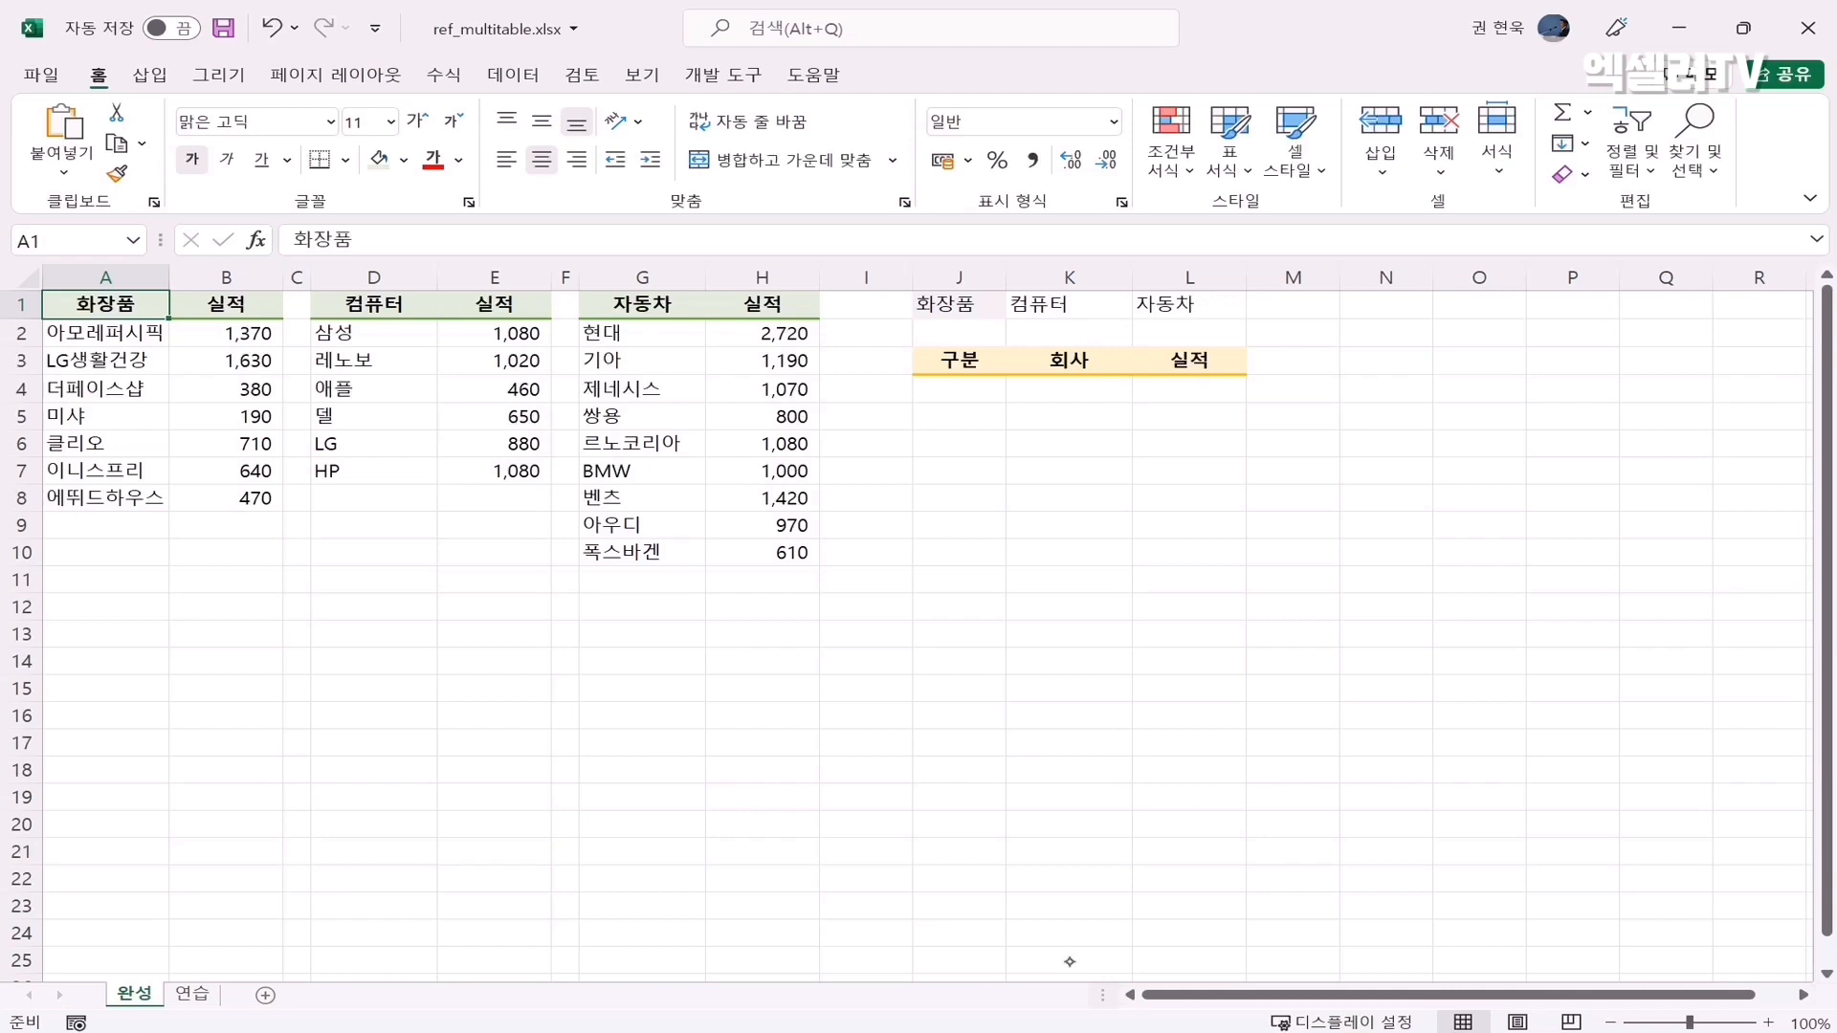
Draw freehand black pen outlines around the 화장품, 컴퓨터 and 자동차 tables
mouse_move(55, 305)
mouse_down()
mouse_move(53, 507)
mouse_move(268, 518)
mouse_move(261, 299)
mouse_move(54, 294)
mouse_up()
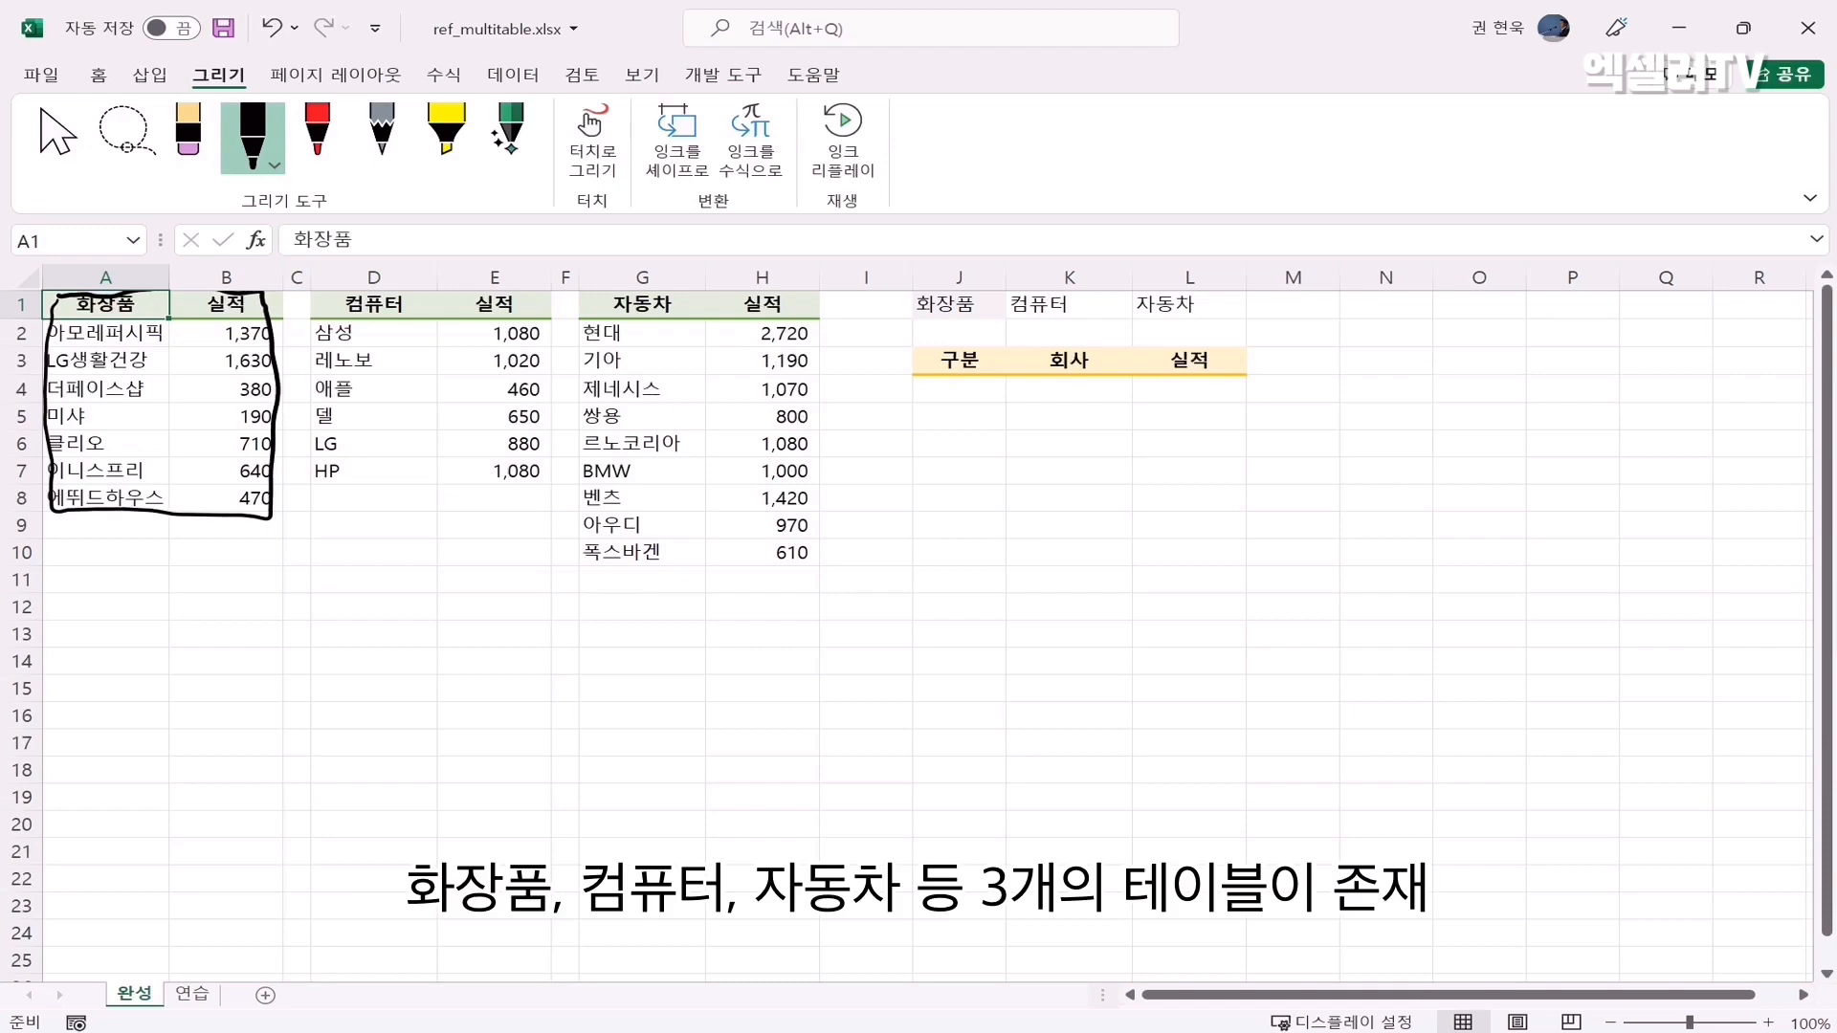
mouse_move(316, 302)
mouse_down()
mouse_move(350, 484)
mouse_move(547, 475)
mouse_move(529, 302)
mouse_move(319, 293)
mouse_up()
mouse_move(588, 300)
mouse_down()
mouse_move(588, 493)
mouse_move(760, 560)
mouse_move(804, 396)
mouse_move(780, 292)
mouse_move(587, 301)
mouse_up()
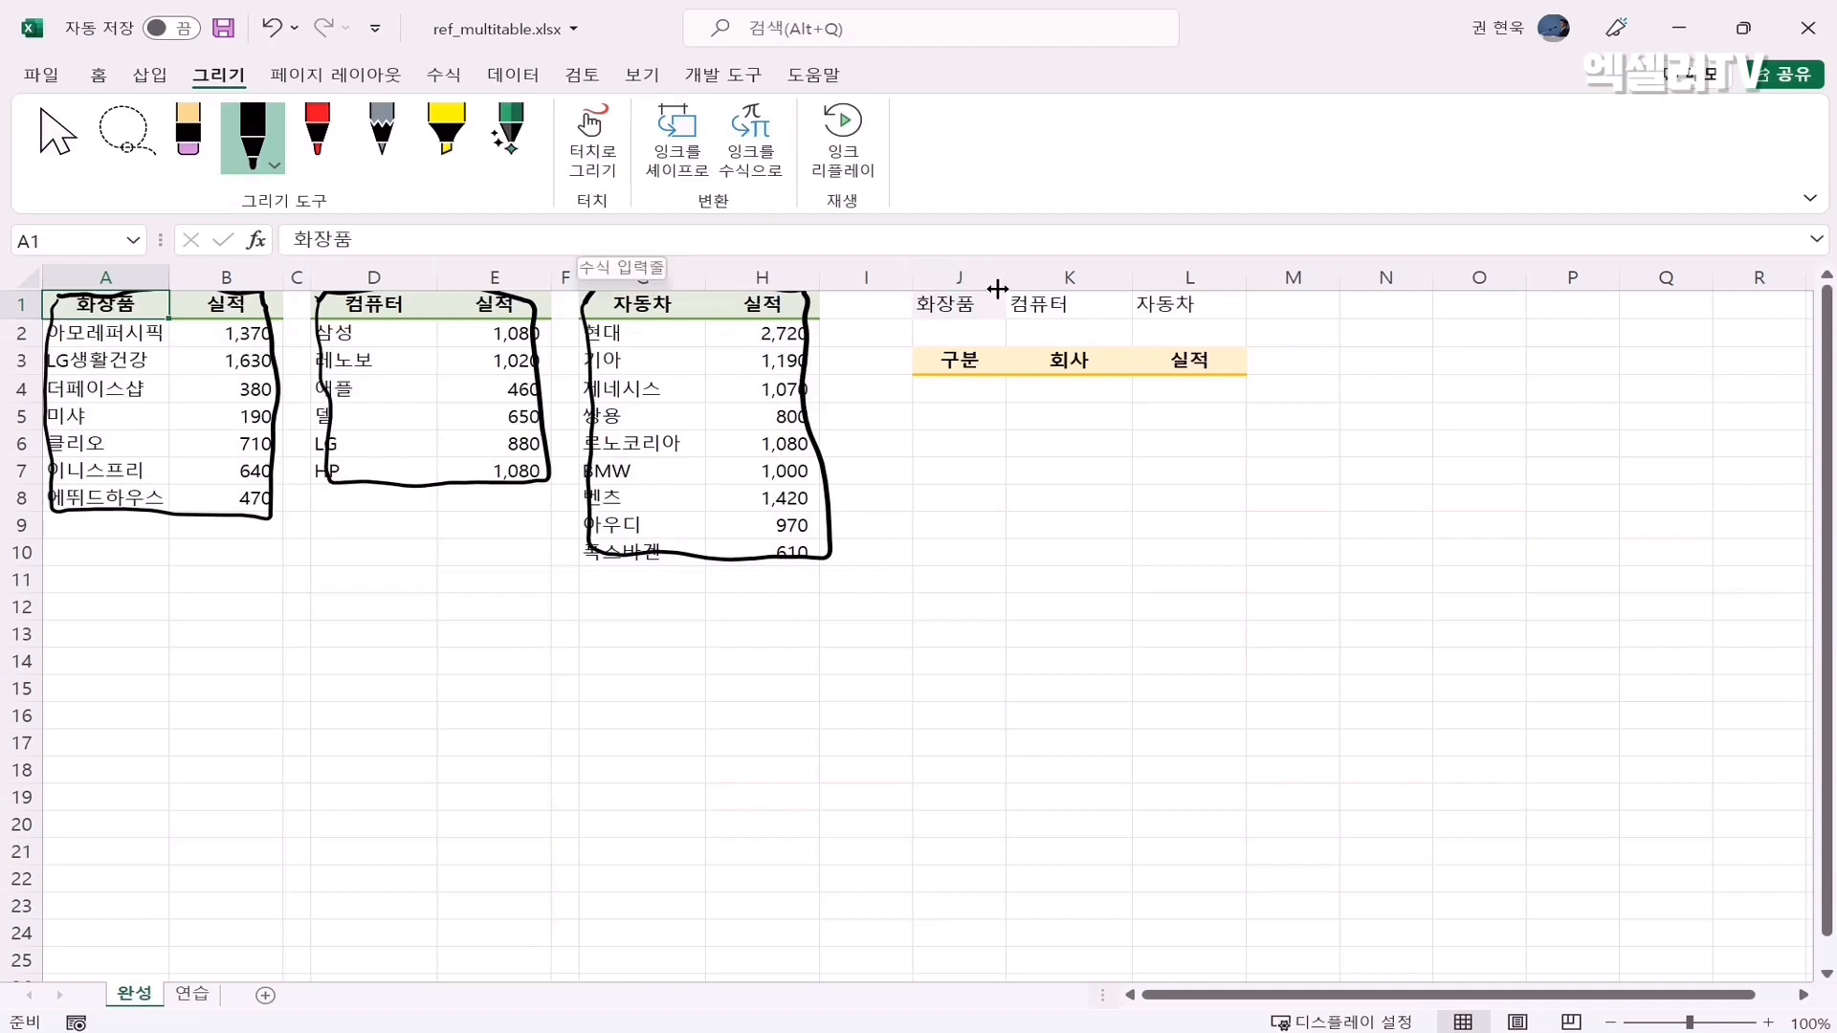
Set the lookup category in J4 to 화장품 and the company in K4 to 아모레퍼시픽
click(963, 395)
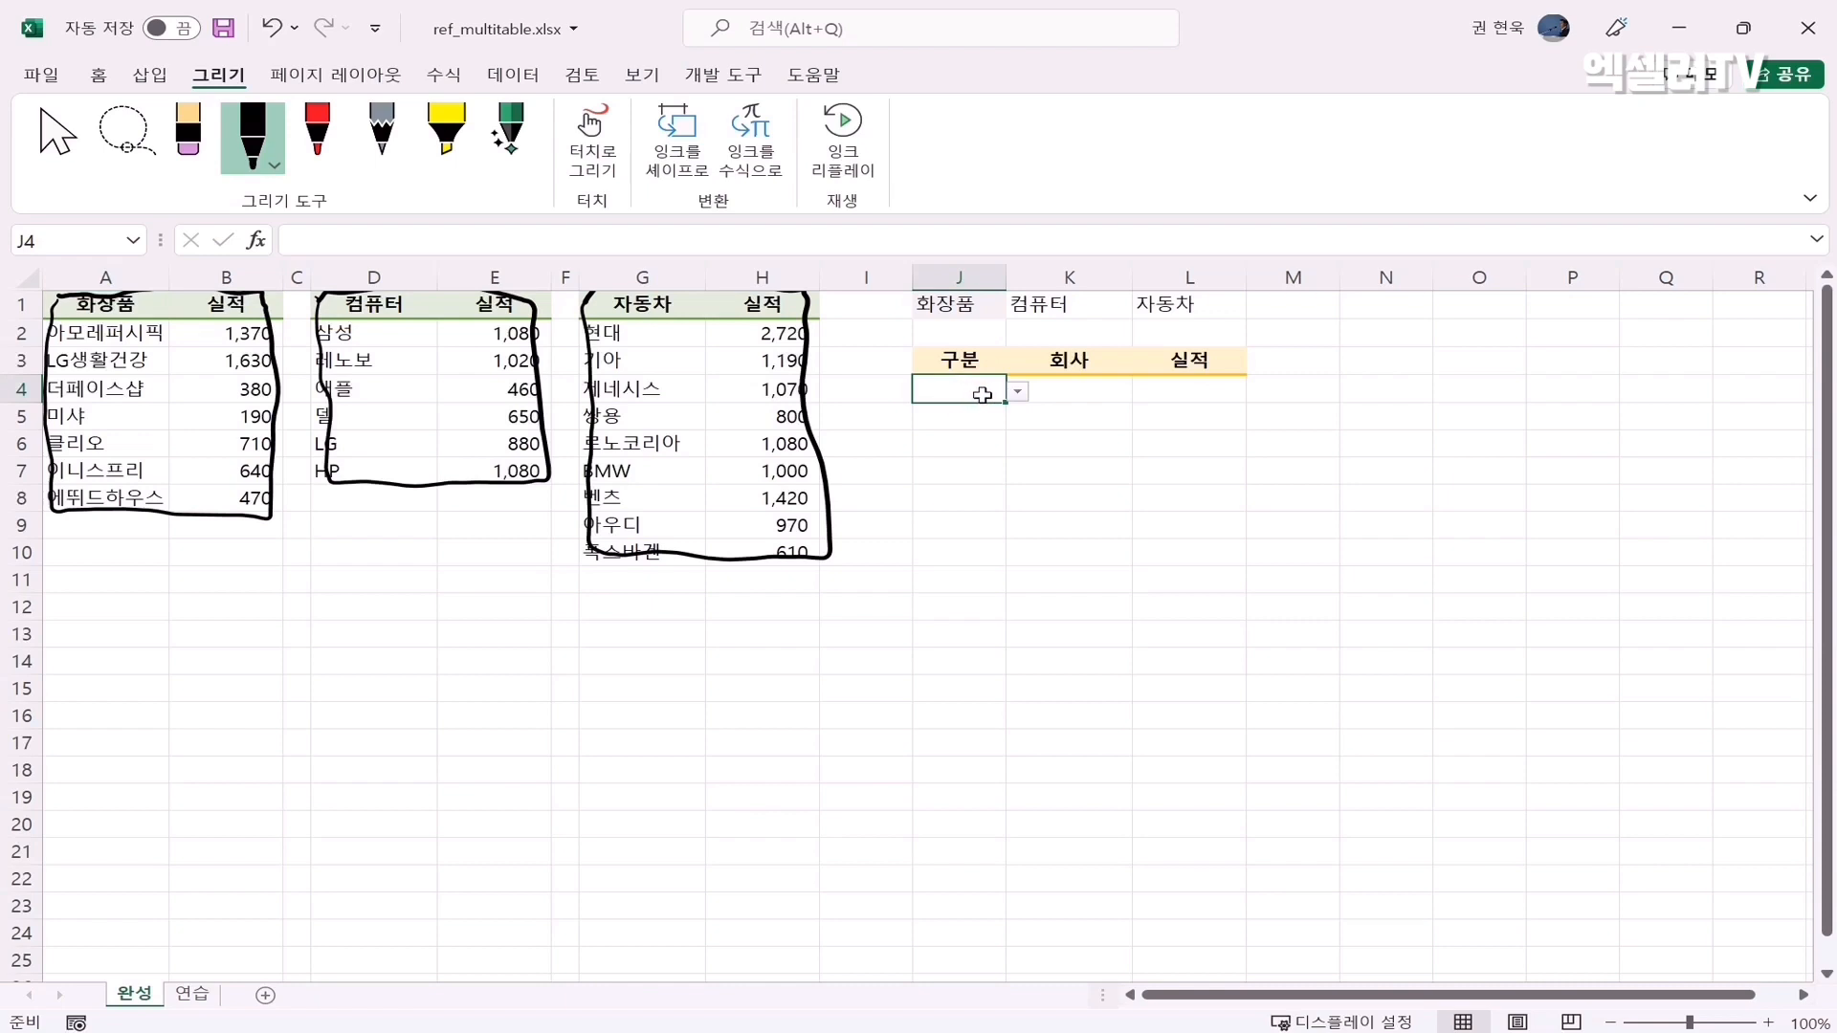
click(1018, 392)
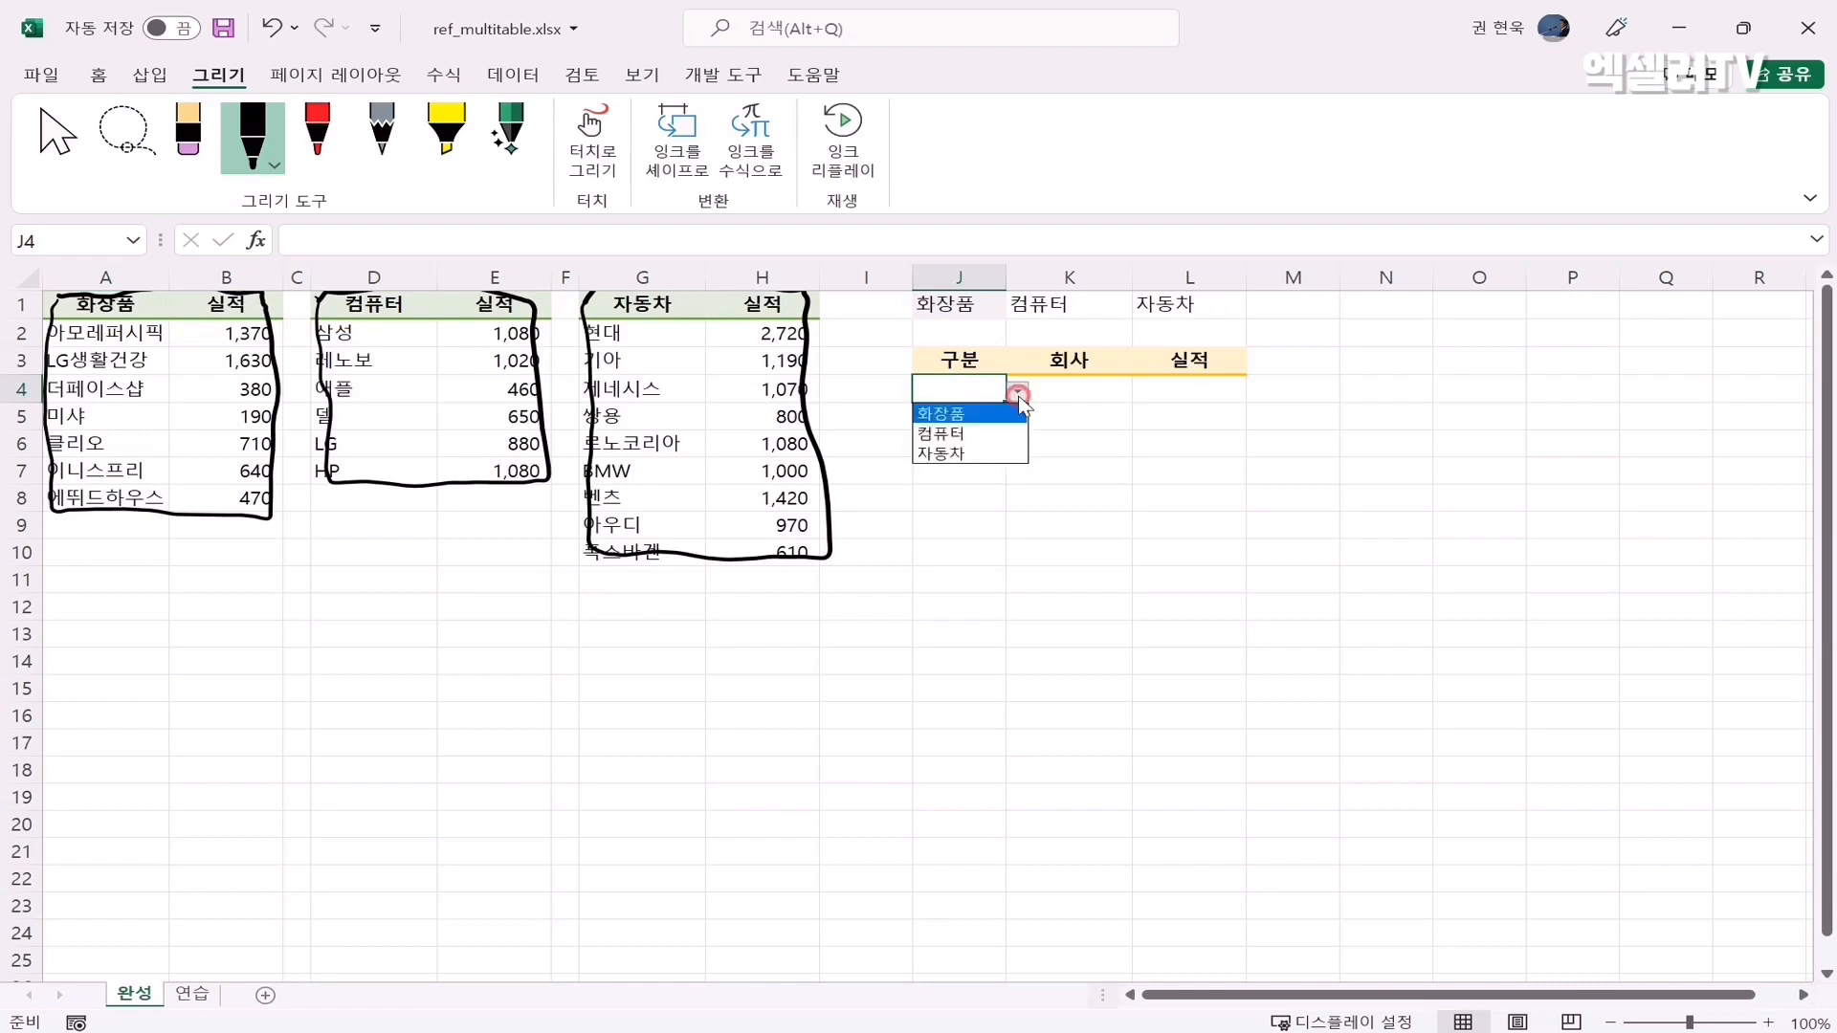
click(951, 415)
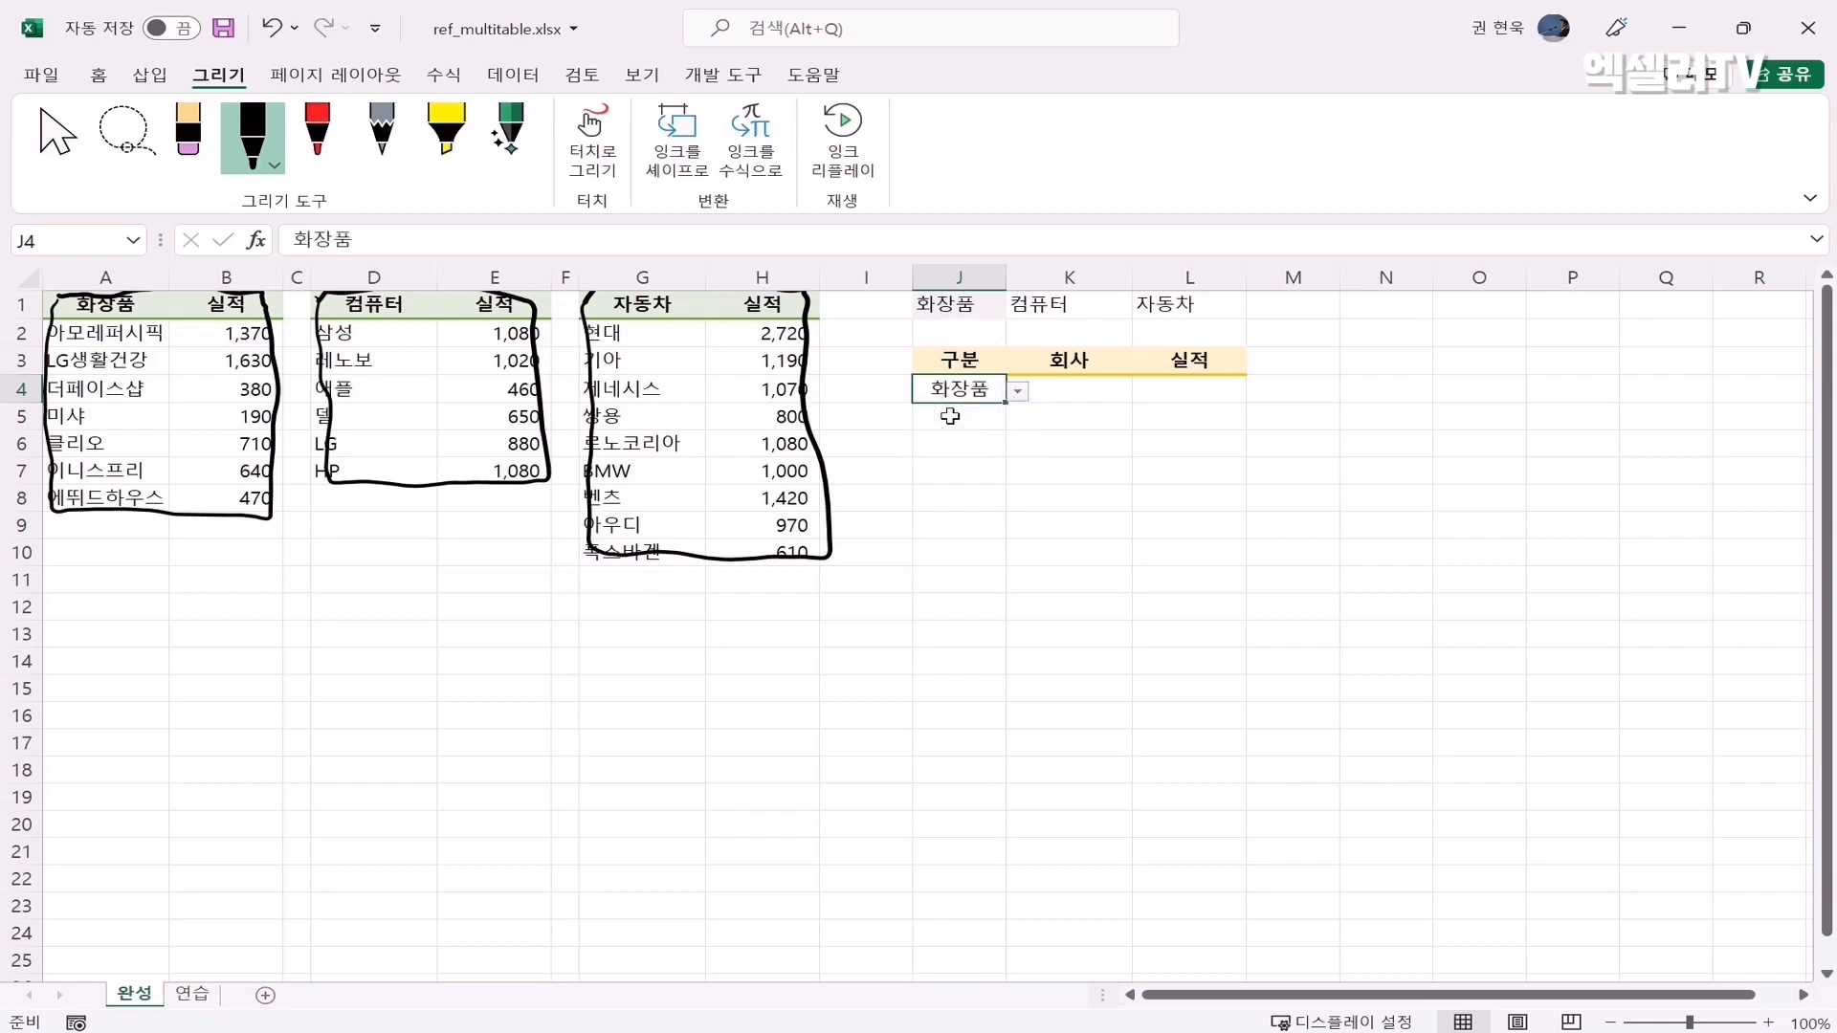
click(1070, 392)
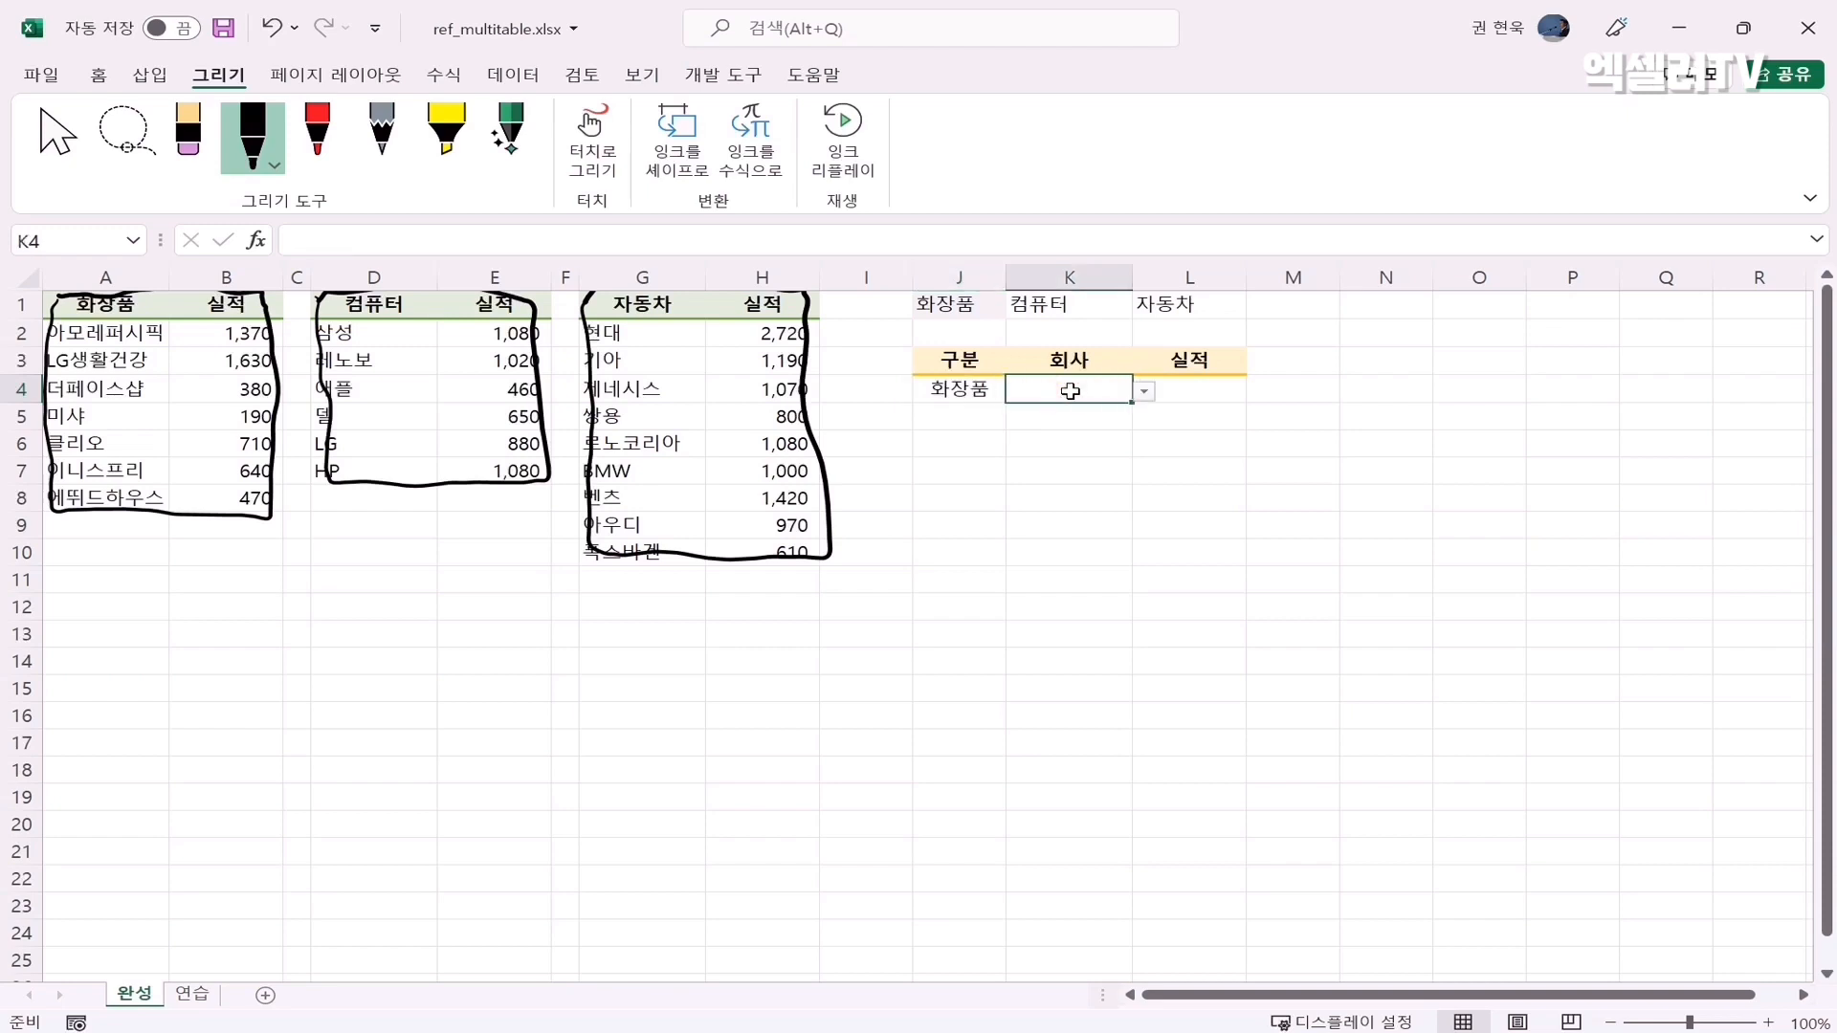
click(1144, 394)
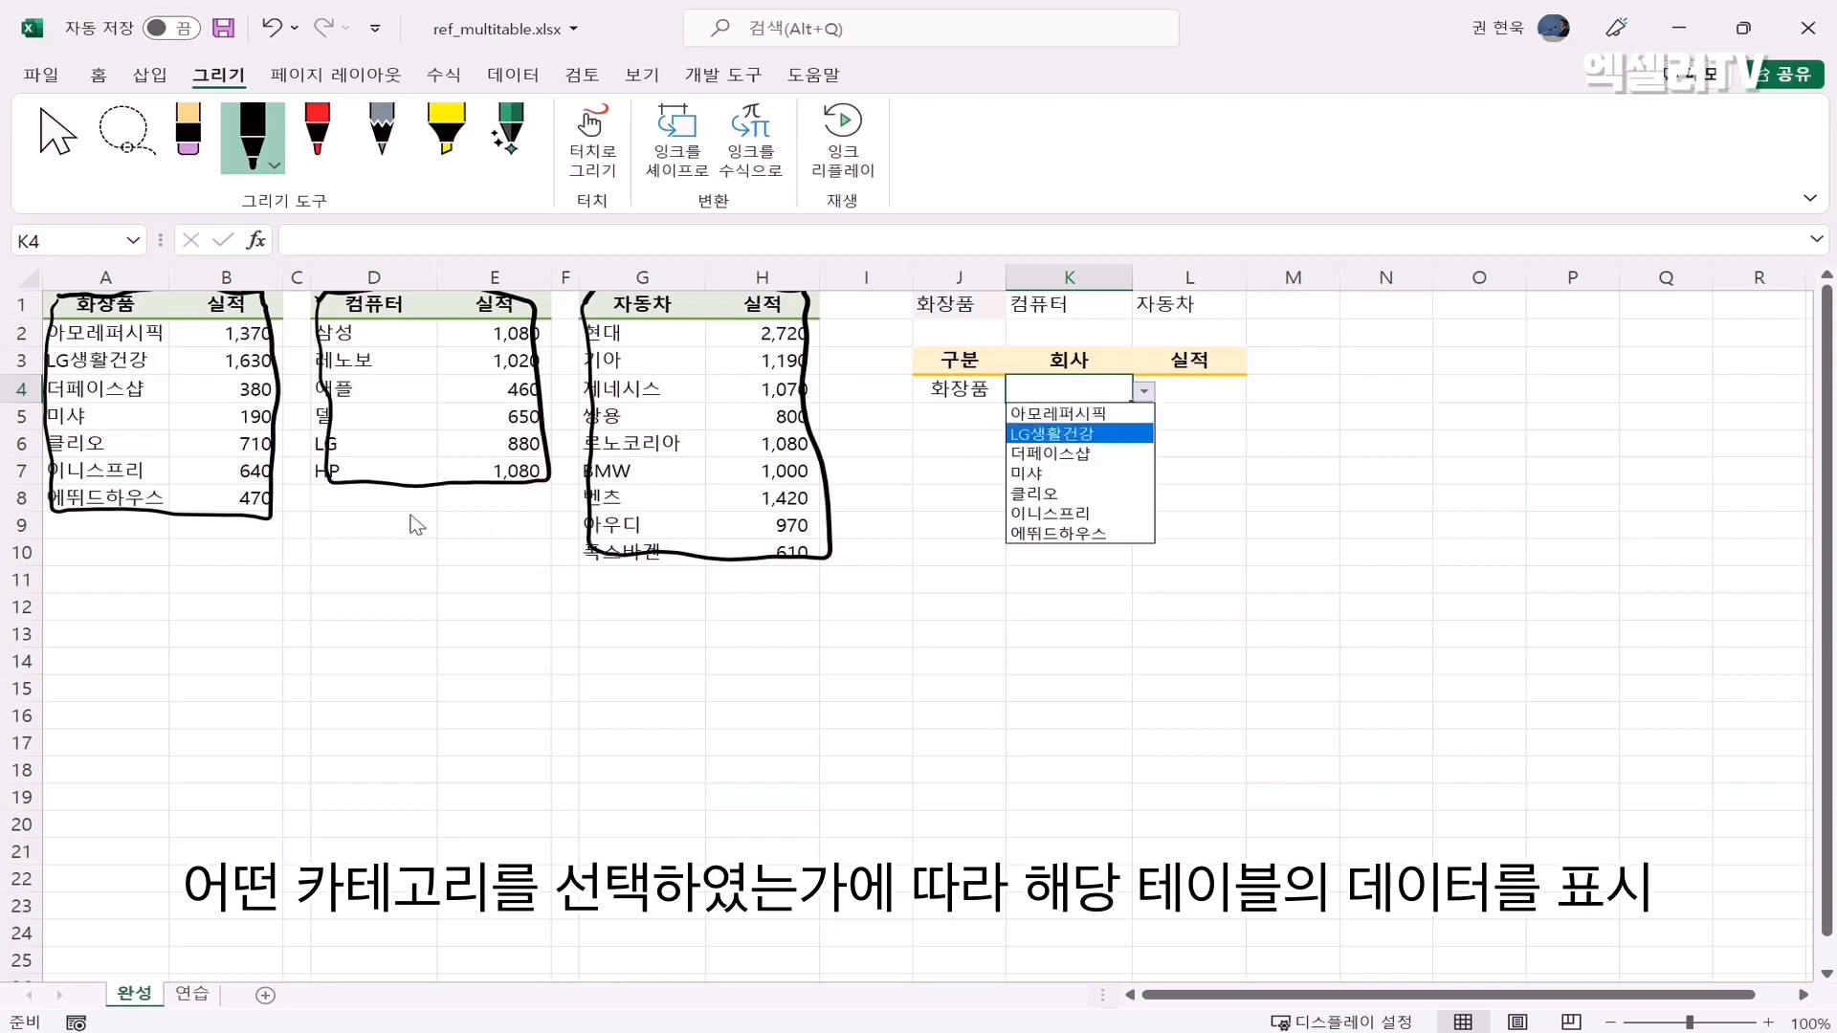
click(1066, 414)
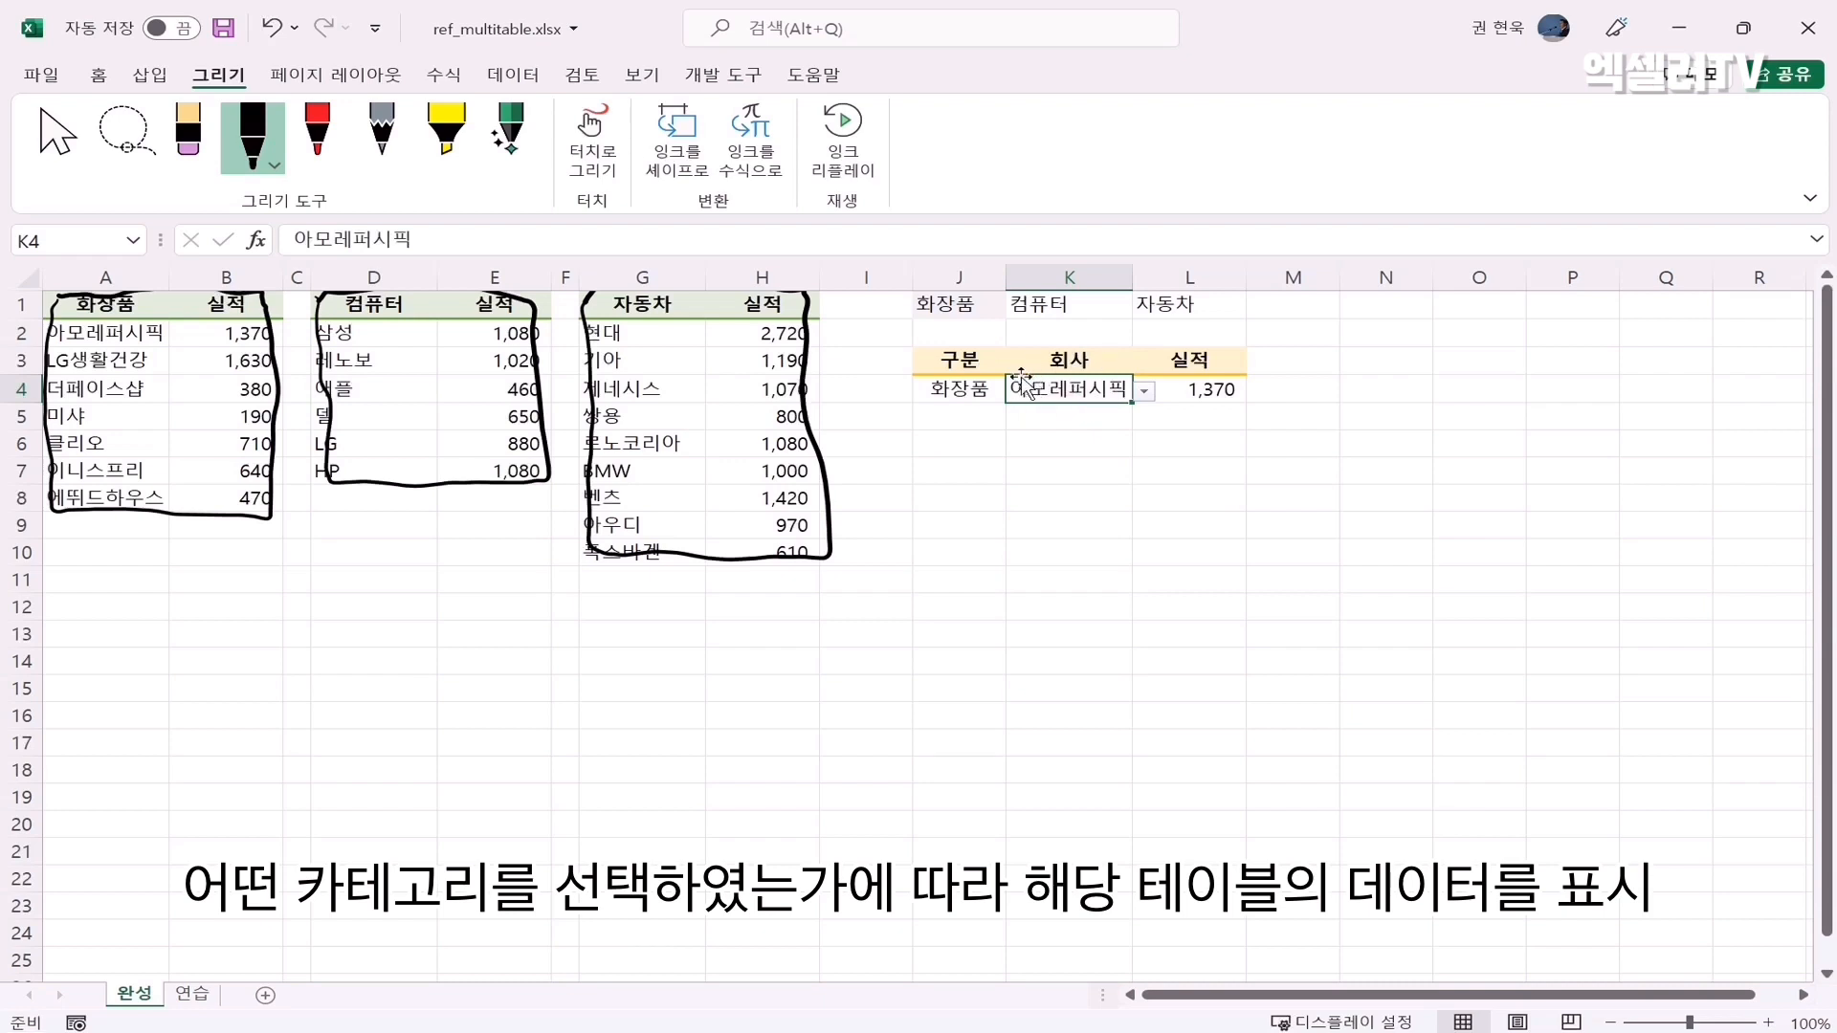
Change the lookup category in J4 to 컴퓨터 and the company in K4 to 삼성
click(972, 391)
click(1017, 392)
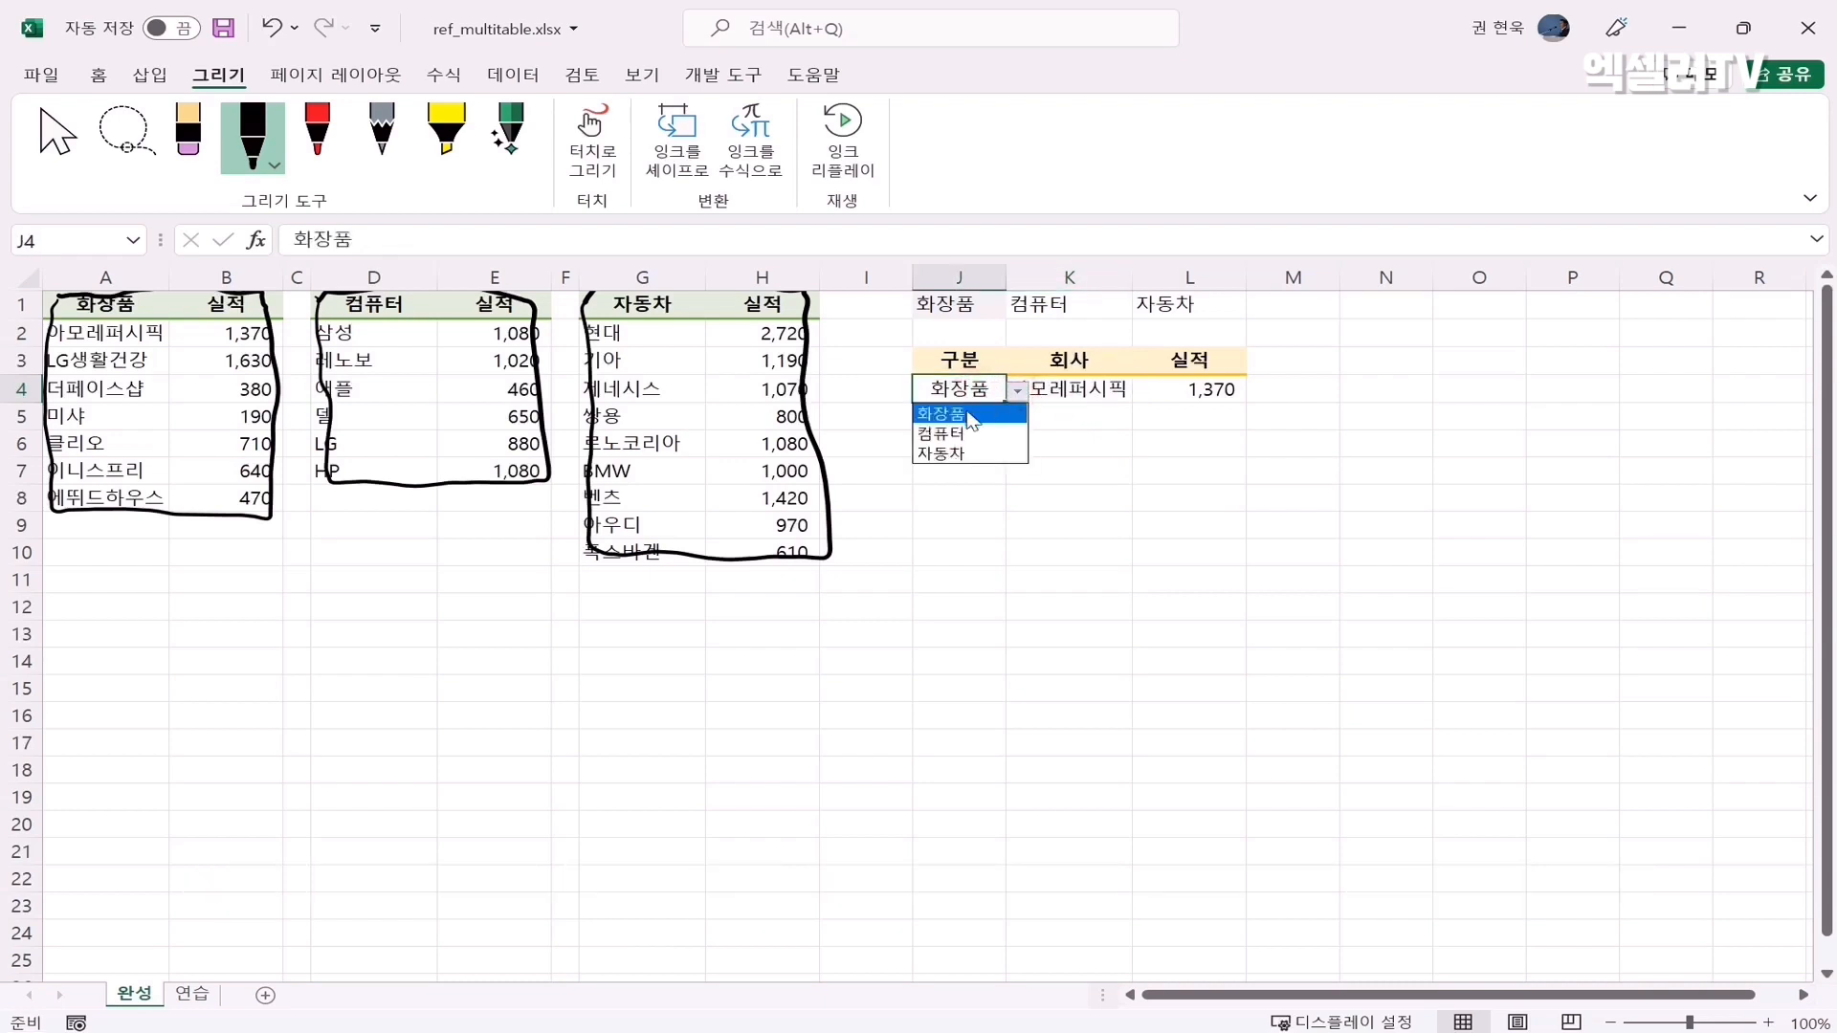
click(952, 431)
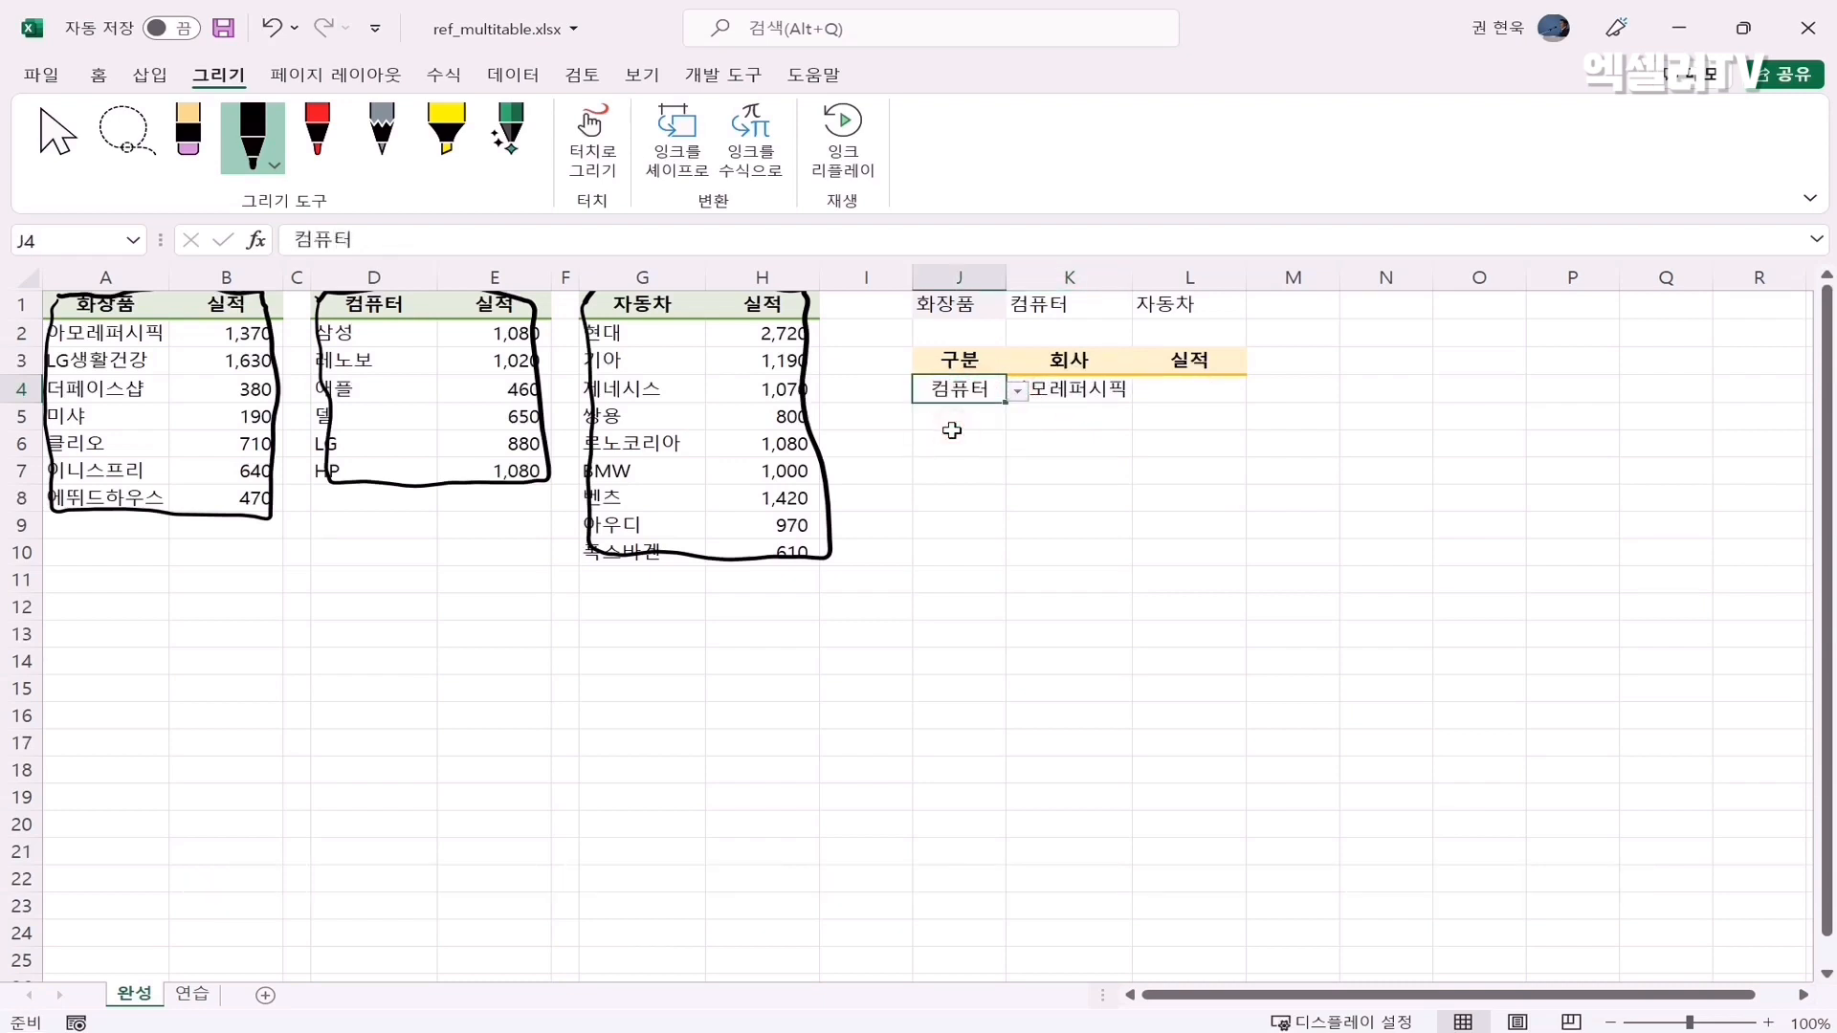
click(1081, 398)
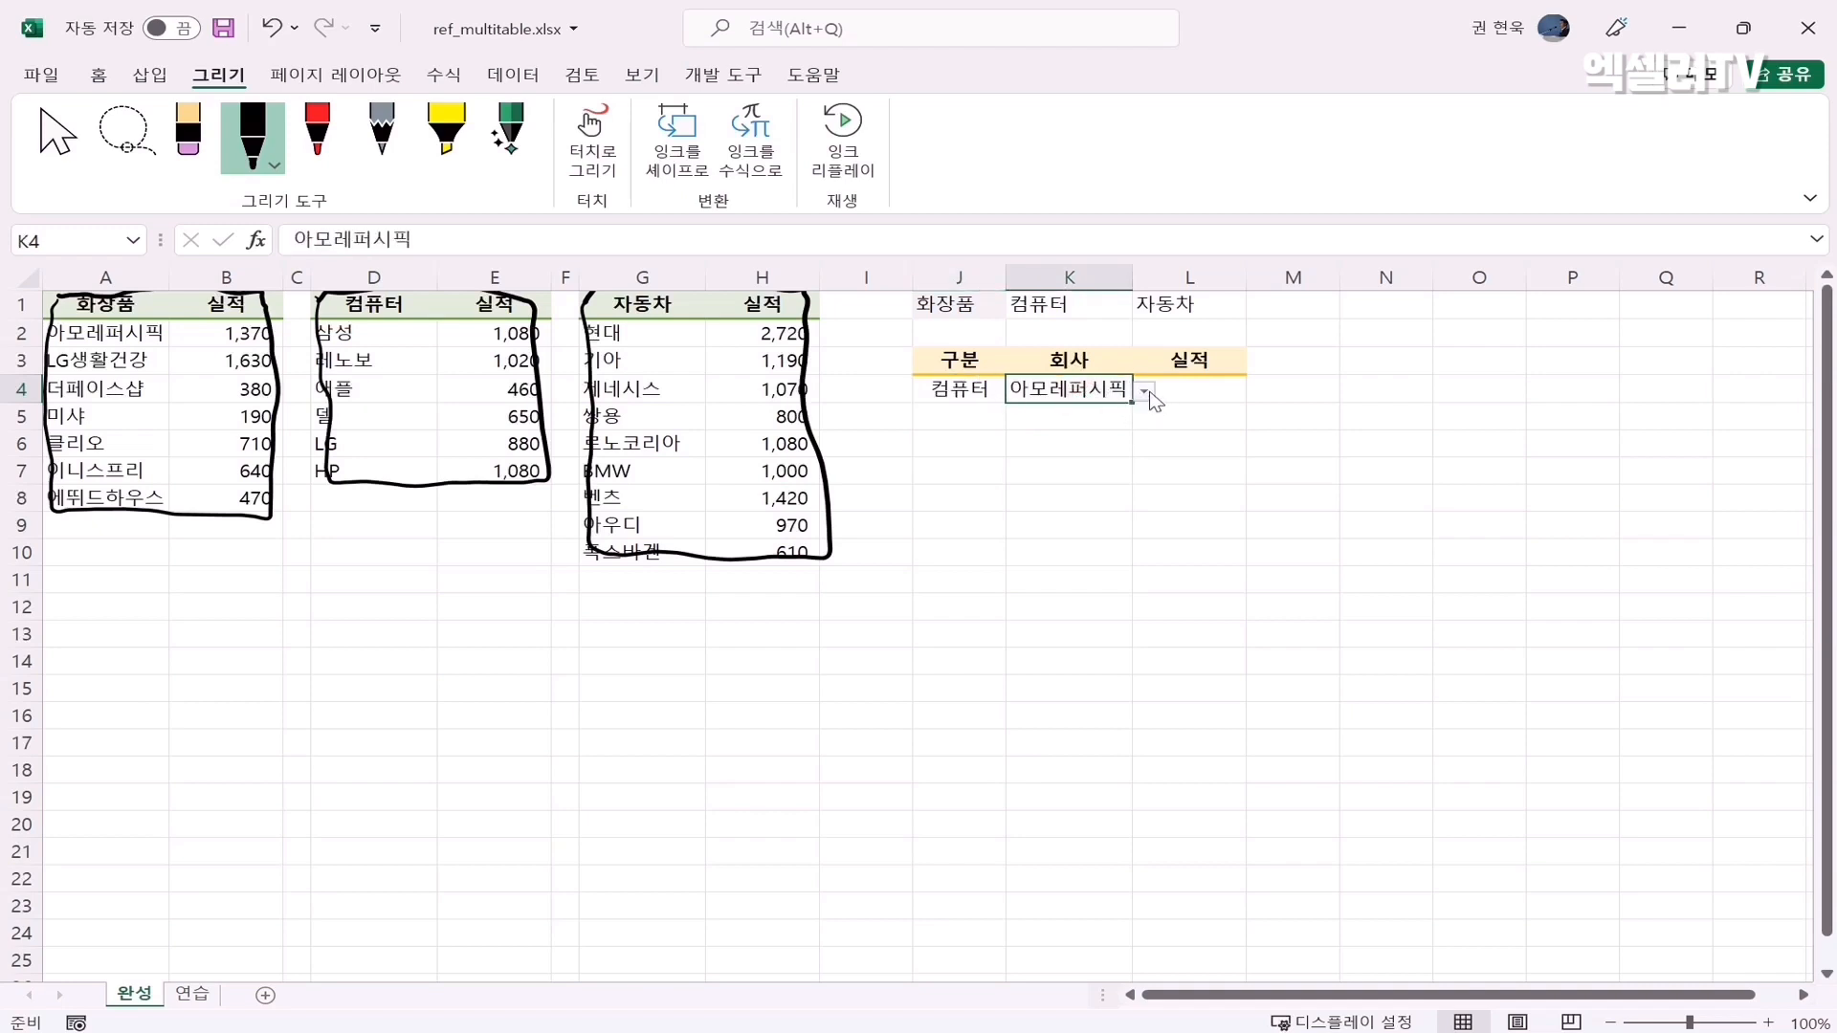
click(1145, 393)
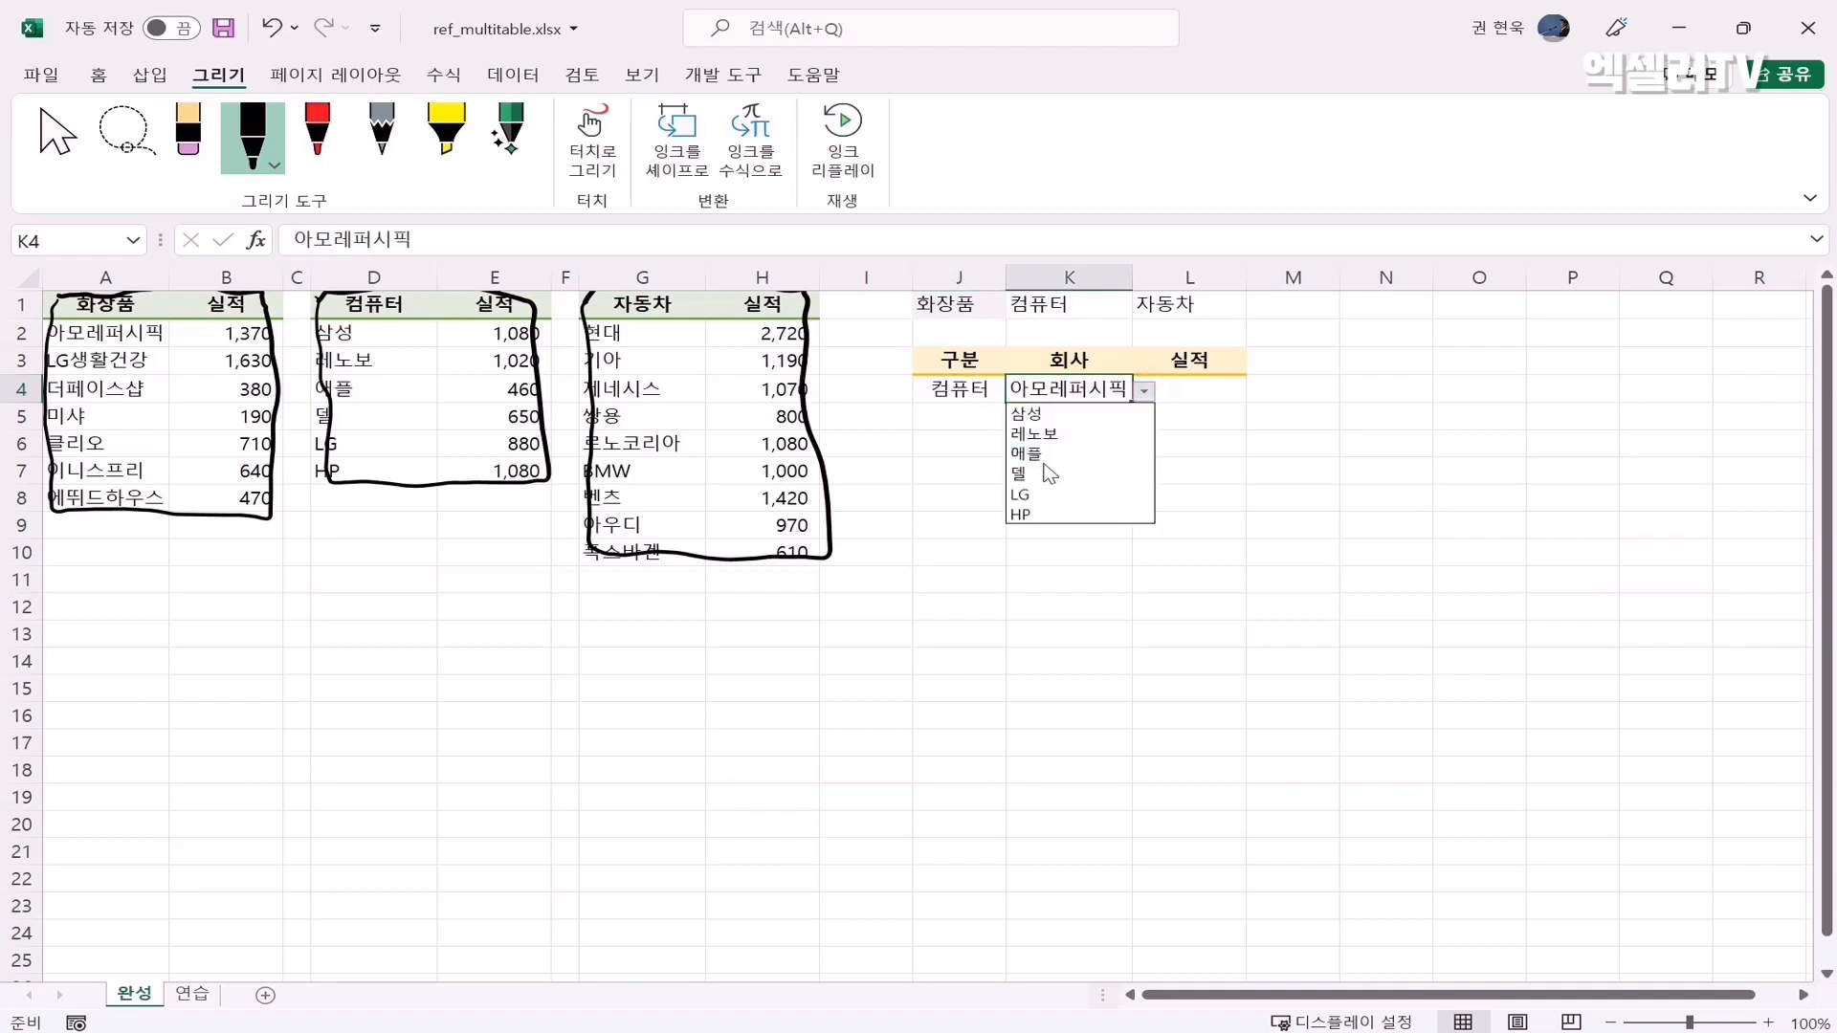
click(1033, 414)
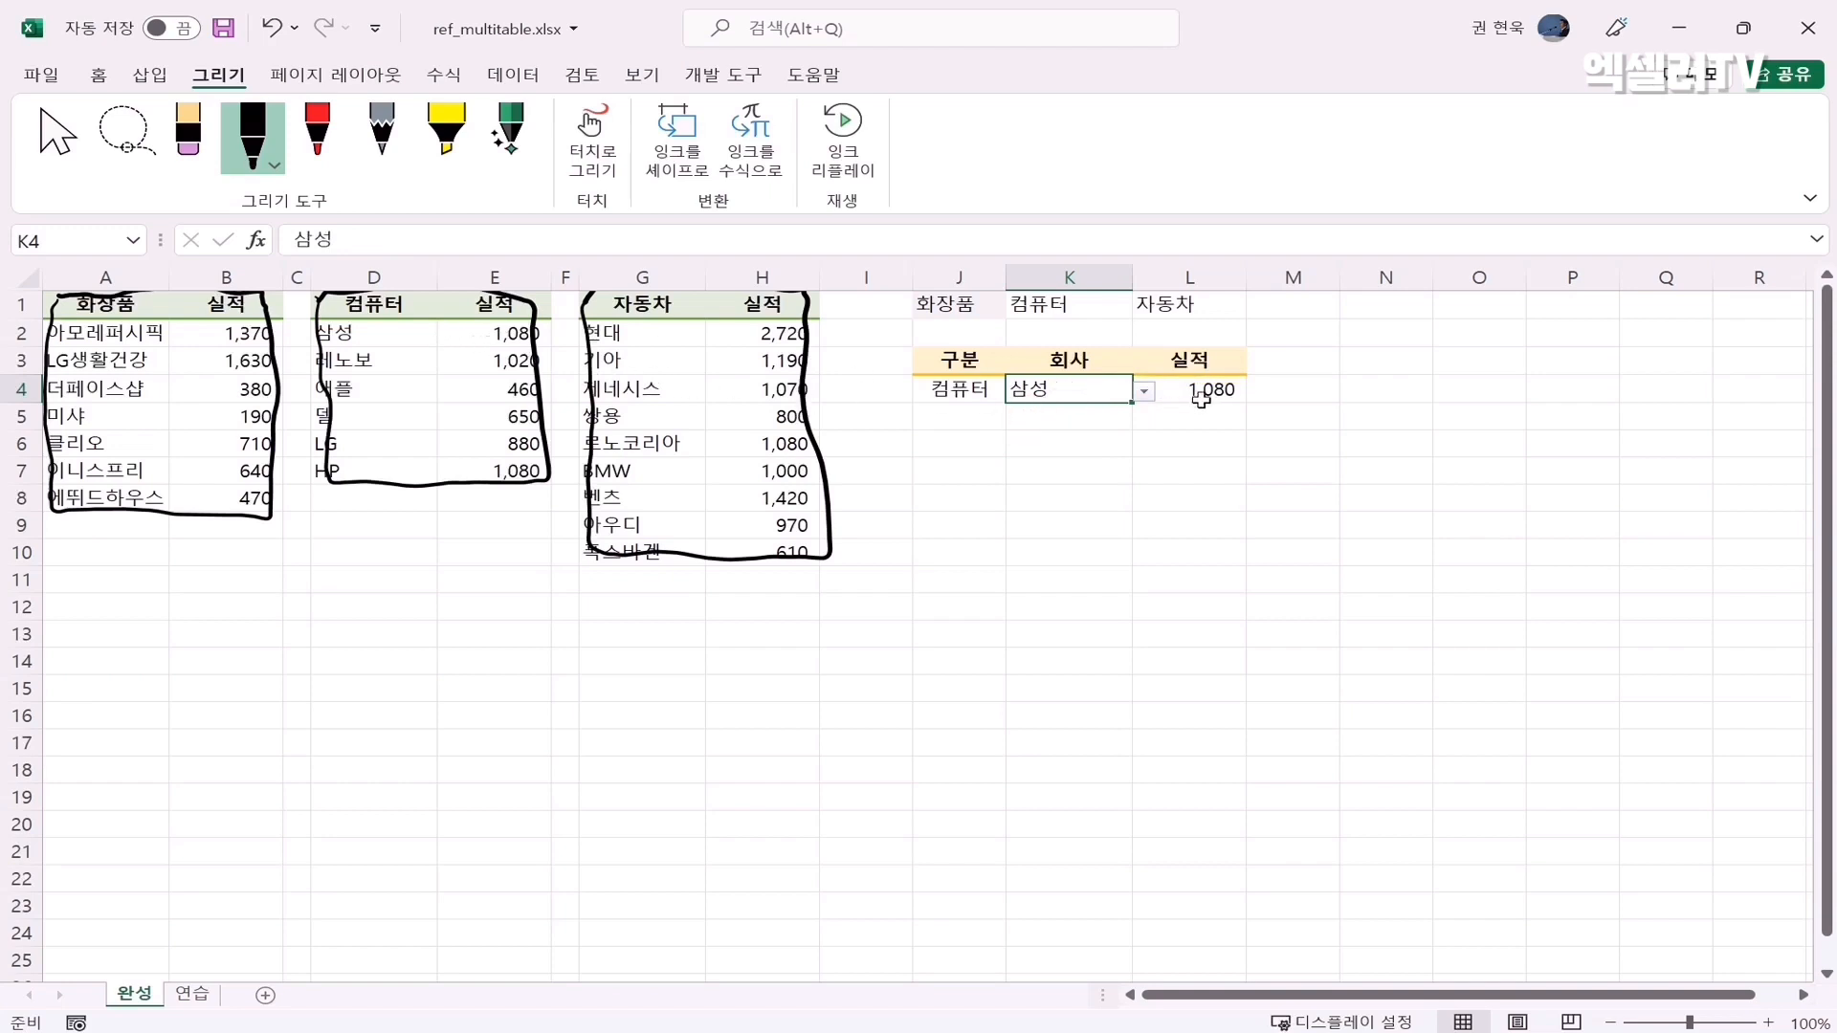
Set J4 to 자동차 and K4 to 현대, and draw a pen arrow from the 현대 figure in H2 to L4
click(978, 392)
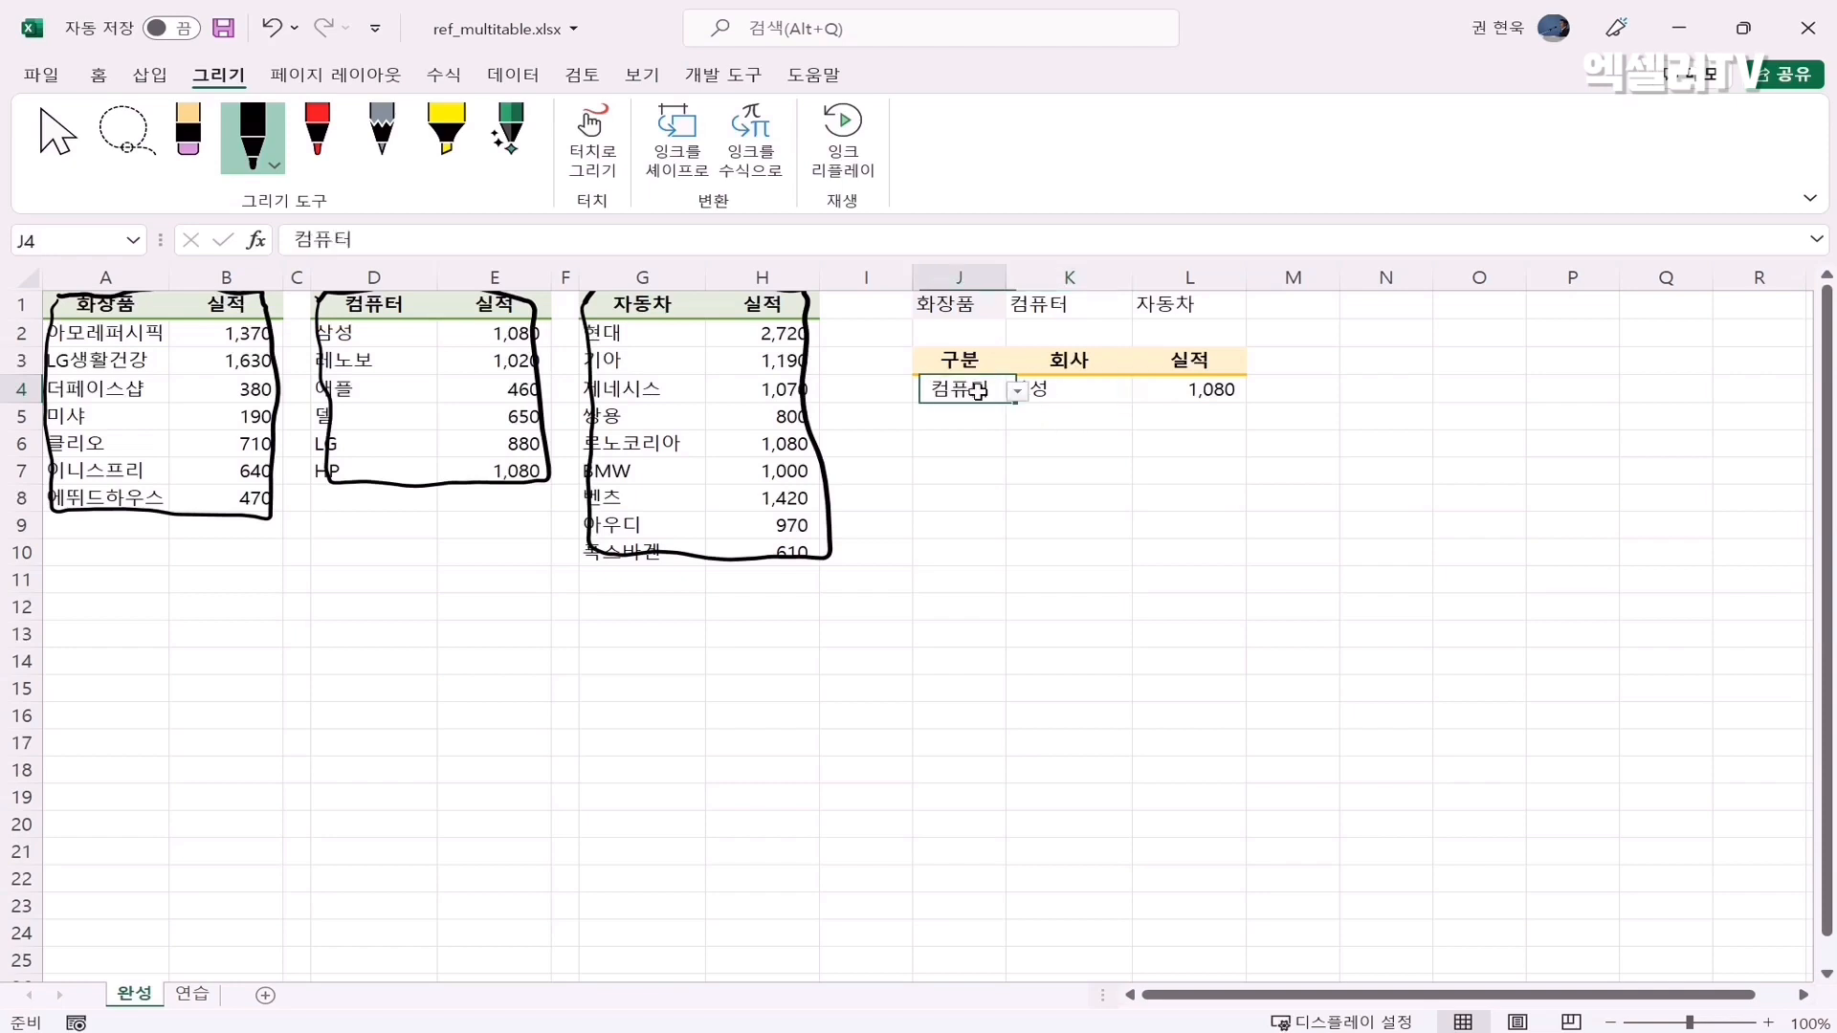
click(1017, 391)
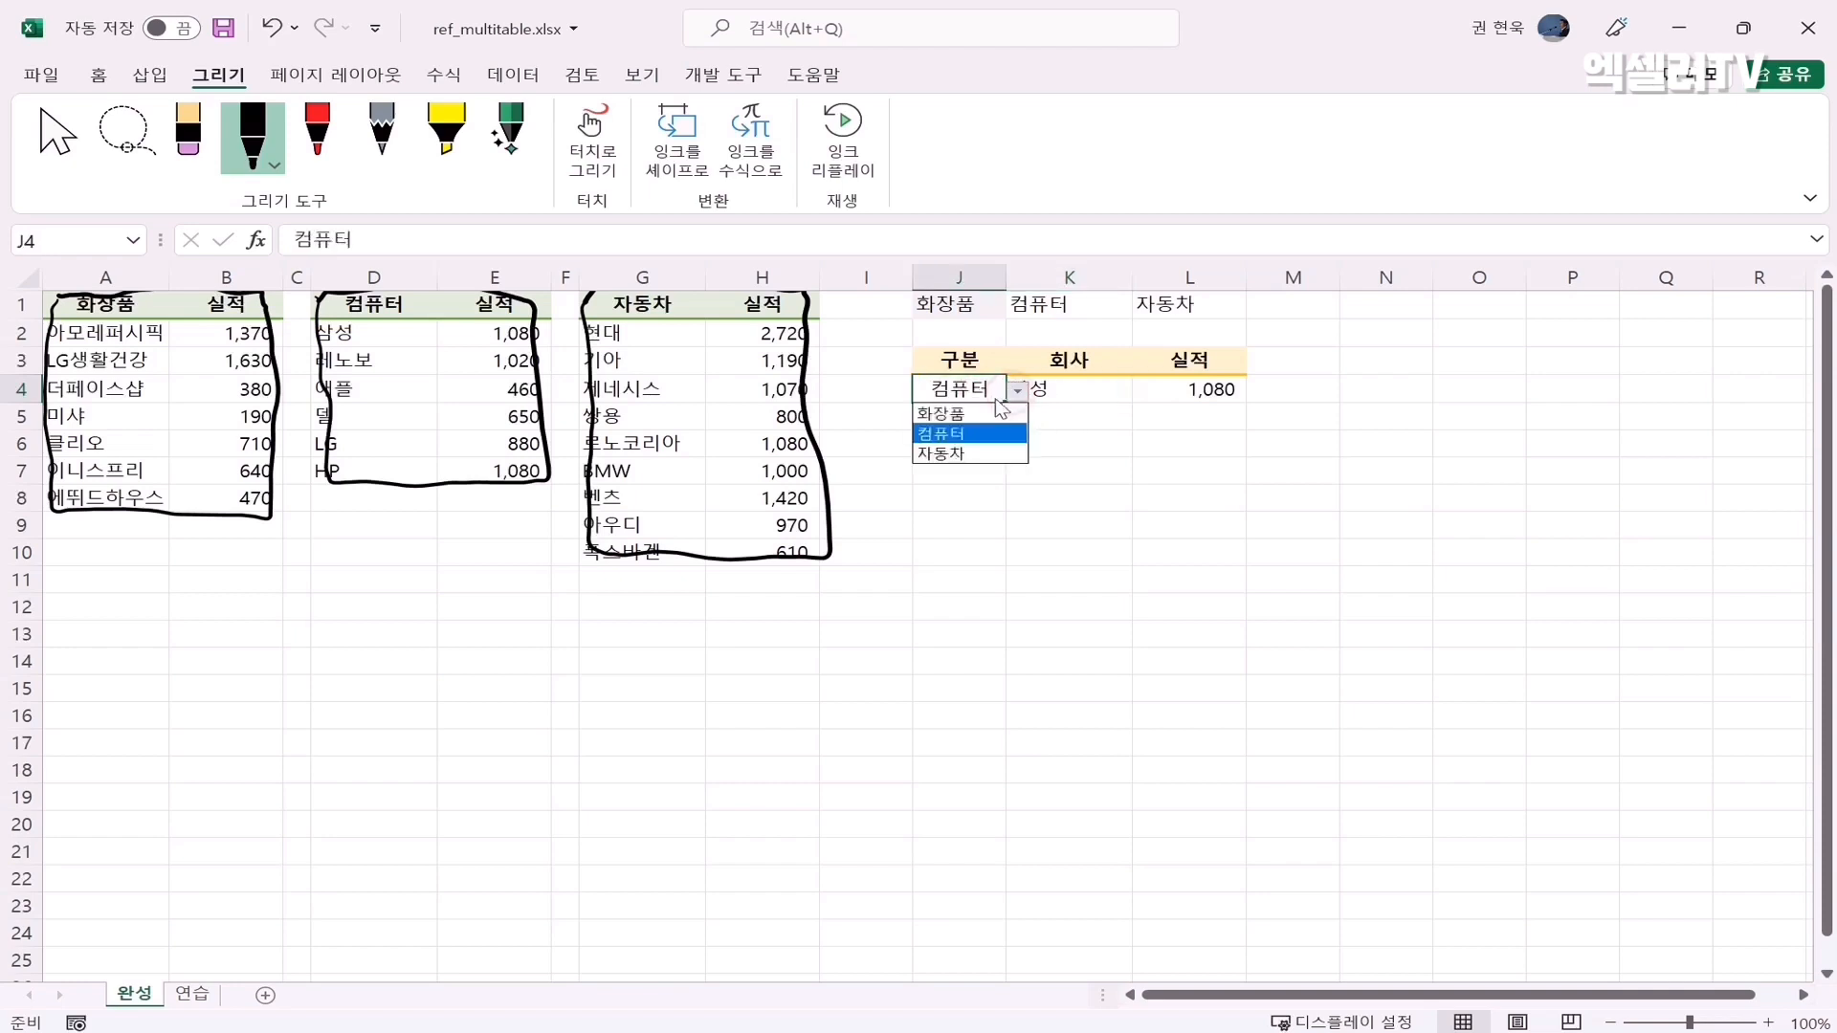
click(967, 455)
click(1079, 392)
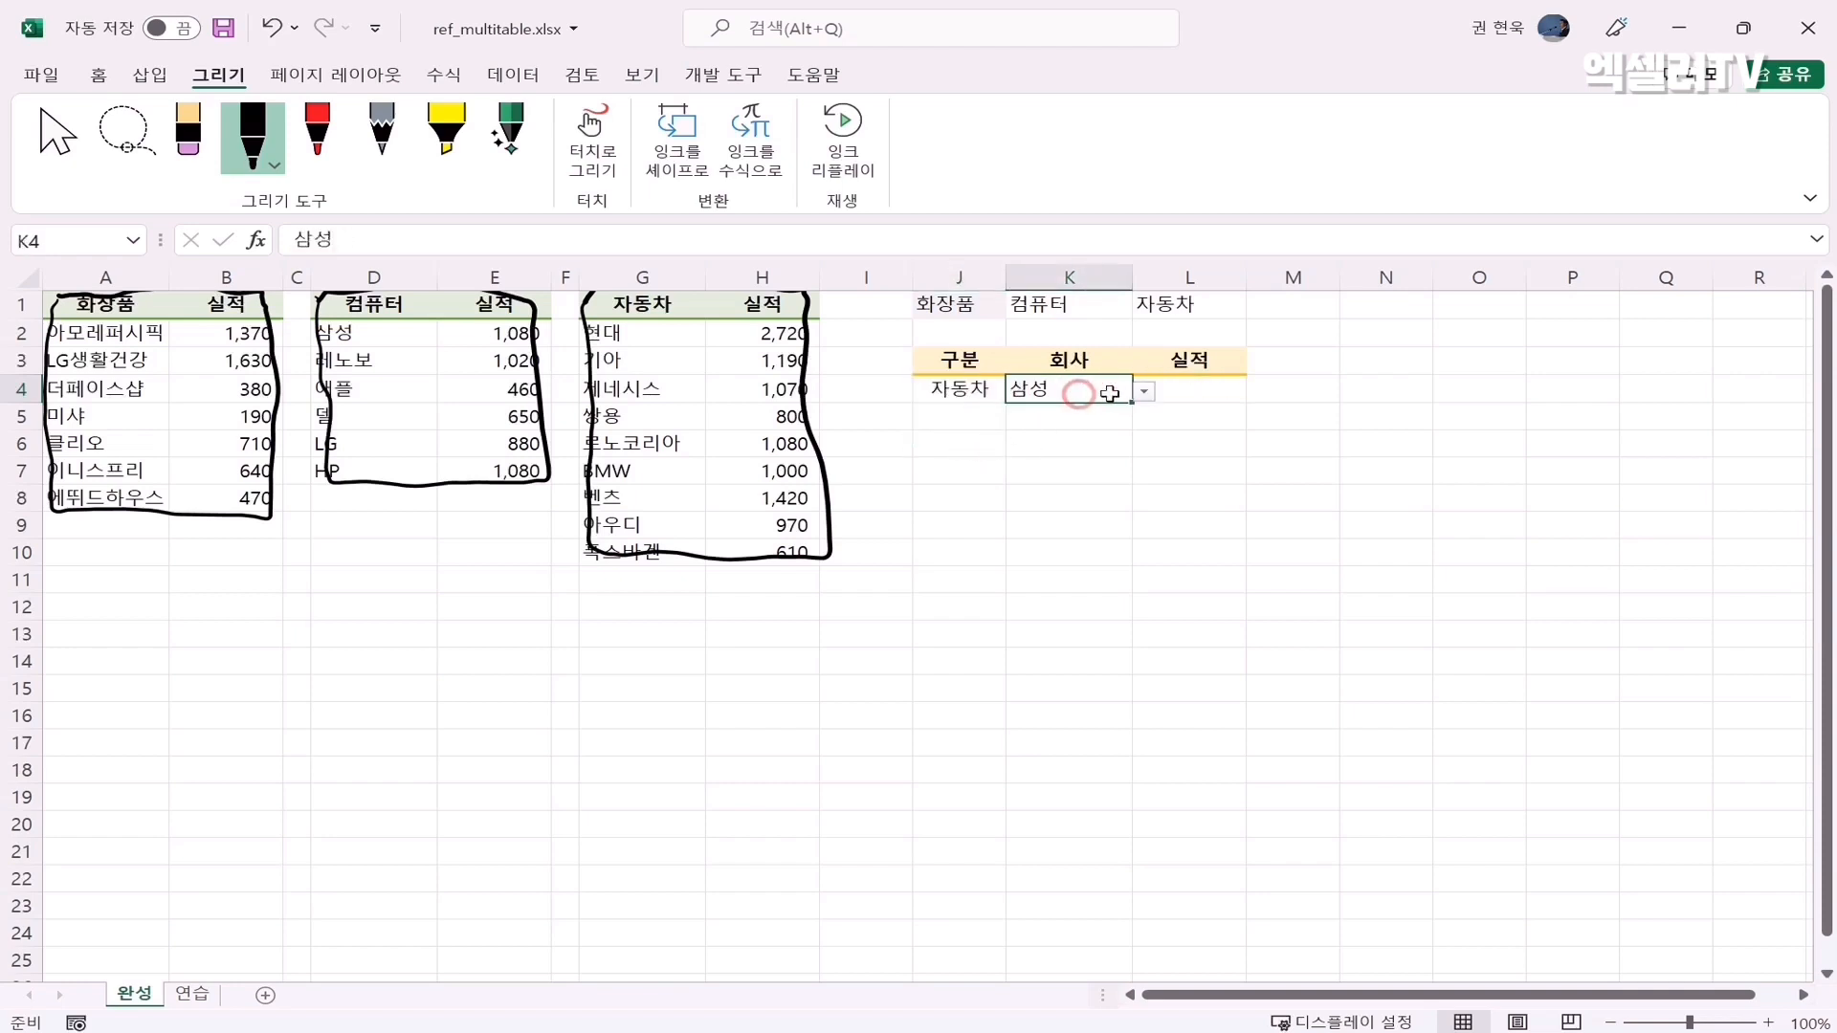
click(1147, 392)
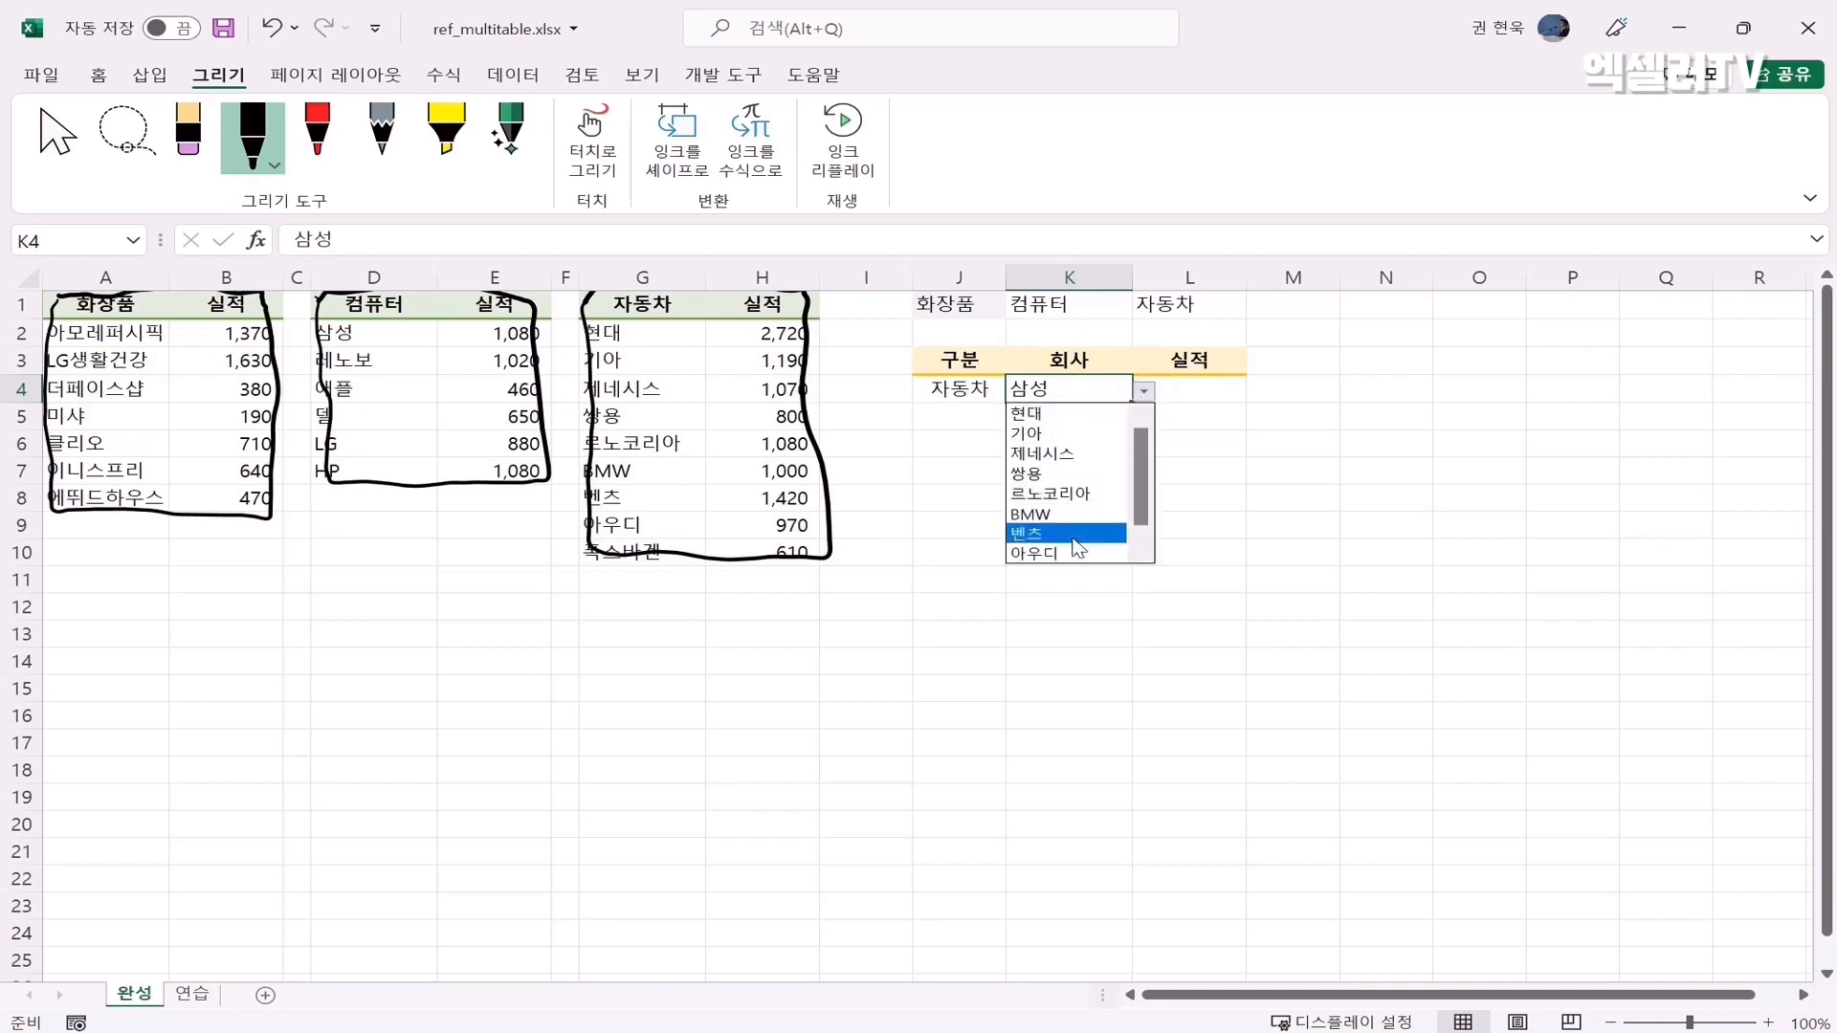
click(1033, 413)
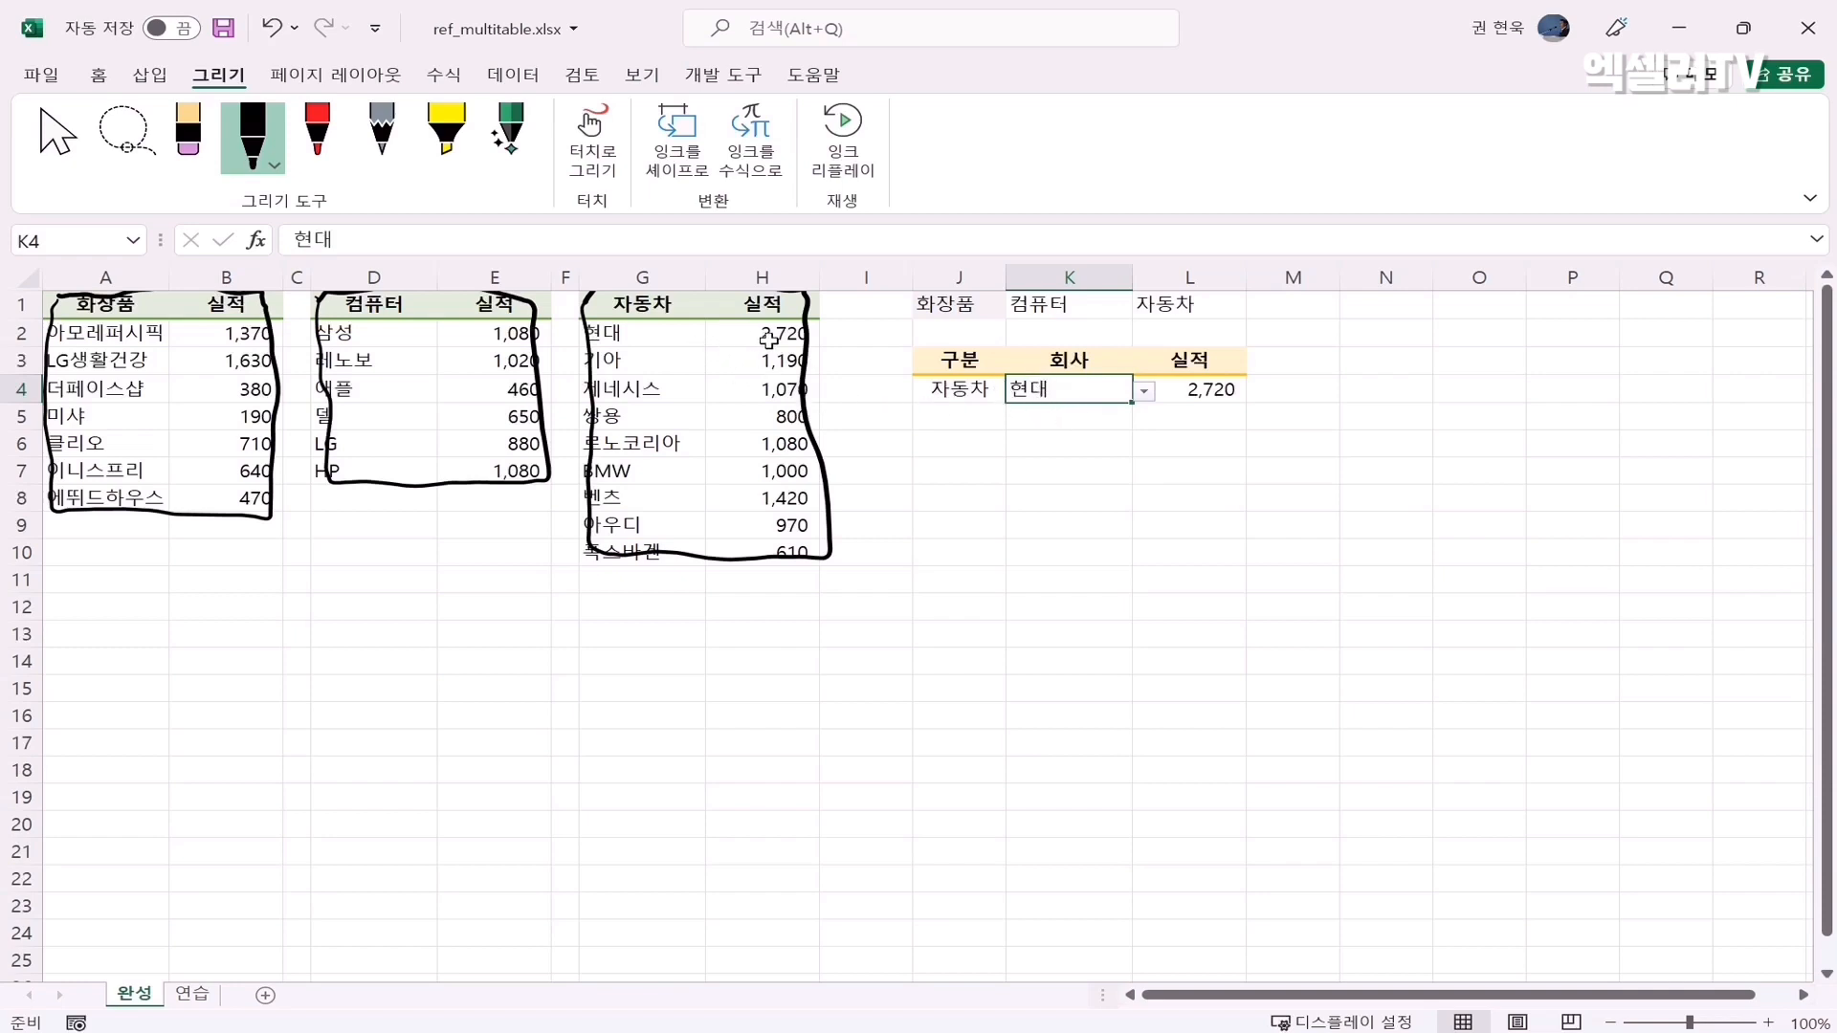
mouse_move(826, 335)
mouse_down()
mouse_move(878, 336)
mouse_move(950, 446)
mouse_move(1196, 405)
mouse_move(1200, 427)
mouse_up()
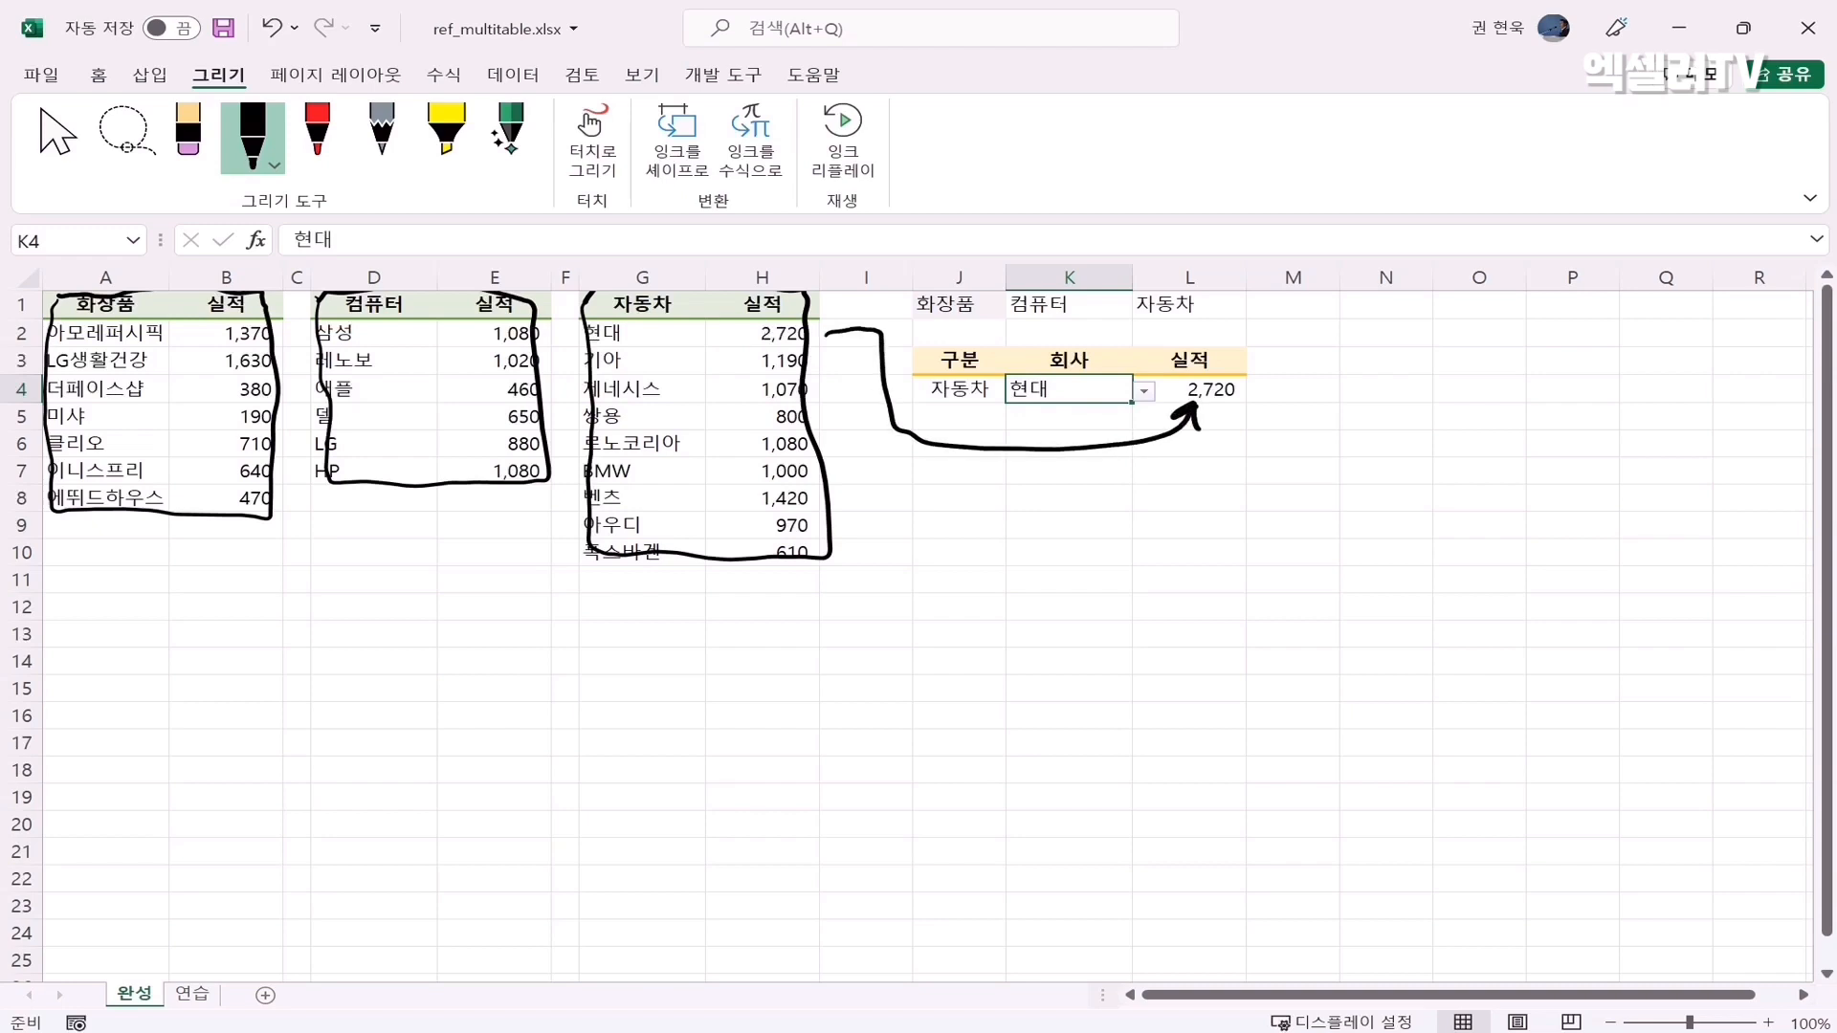
Change the company in K4 to 기아 and draw a pen line from its figure in H3 to the result in L4
click(1144, 393)
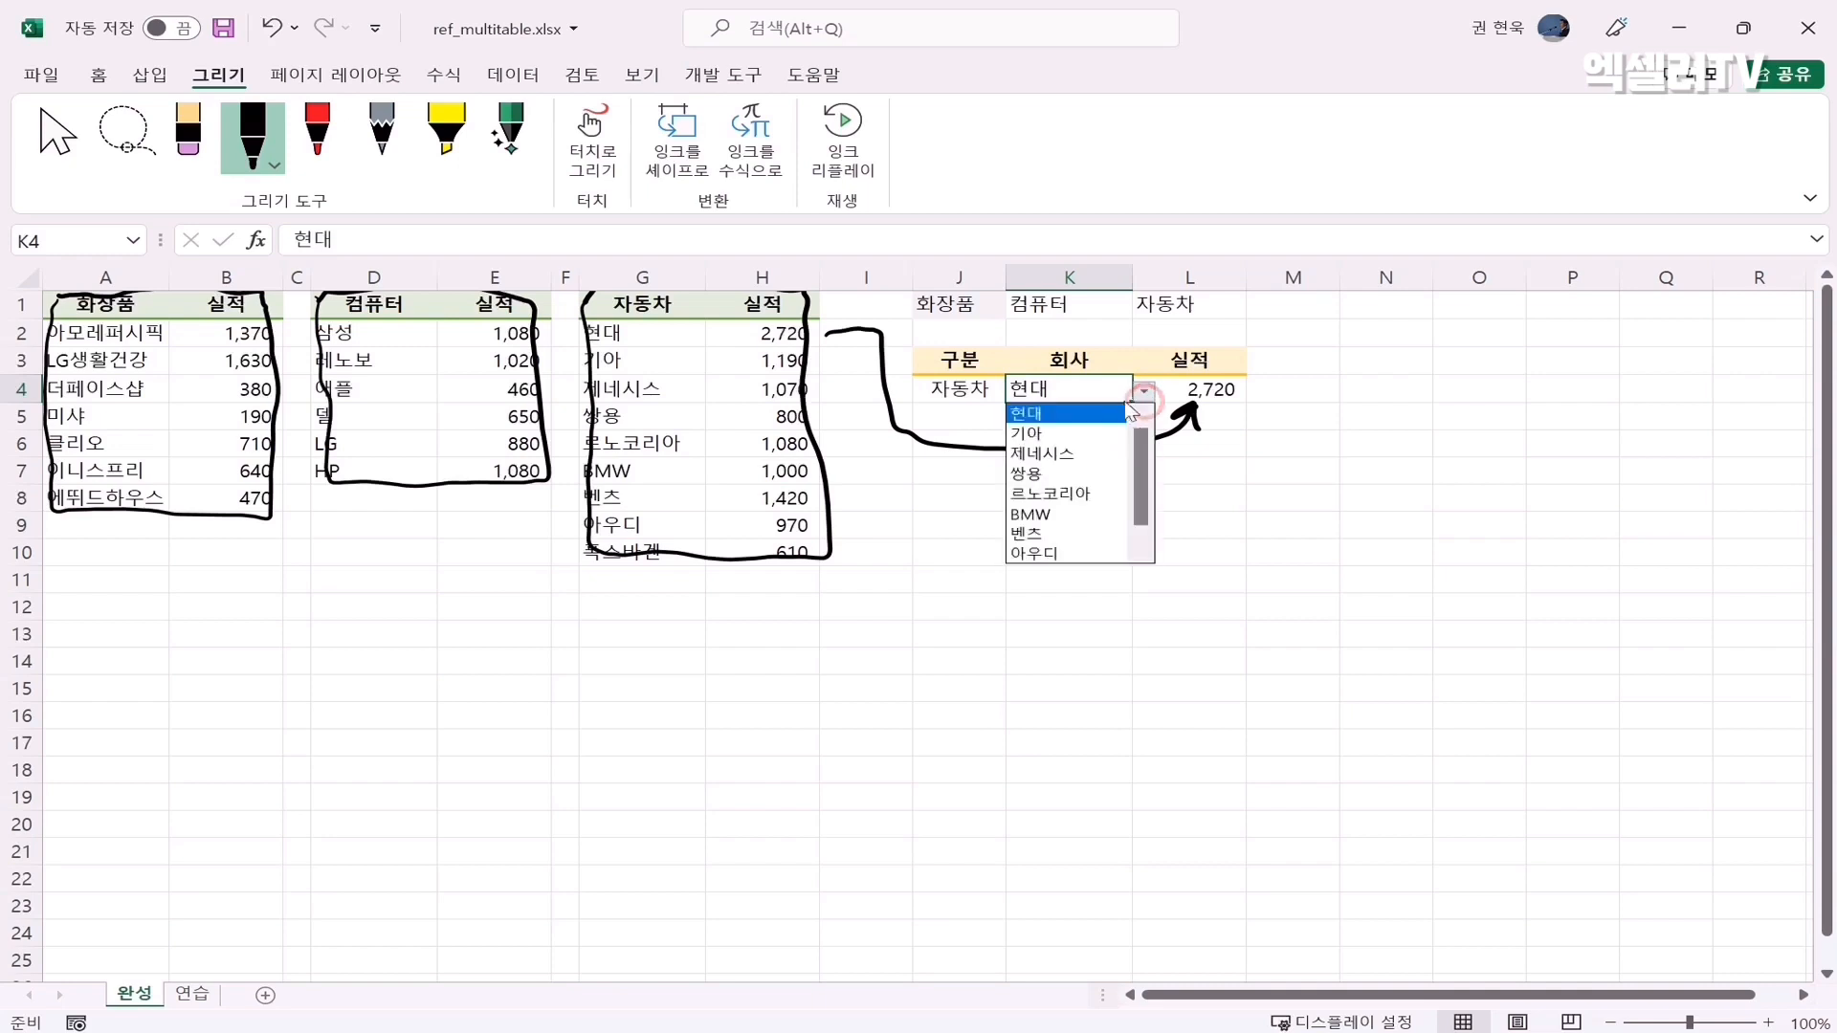
click(1039, 435)
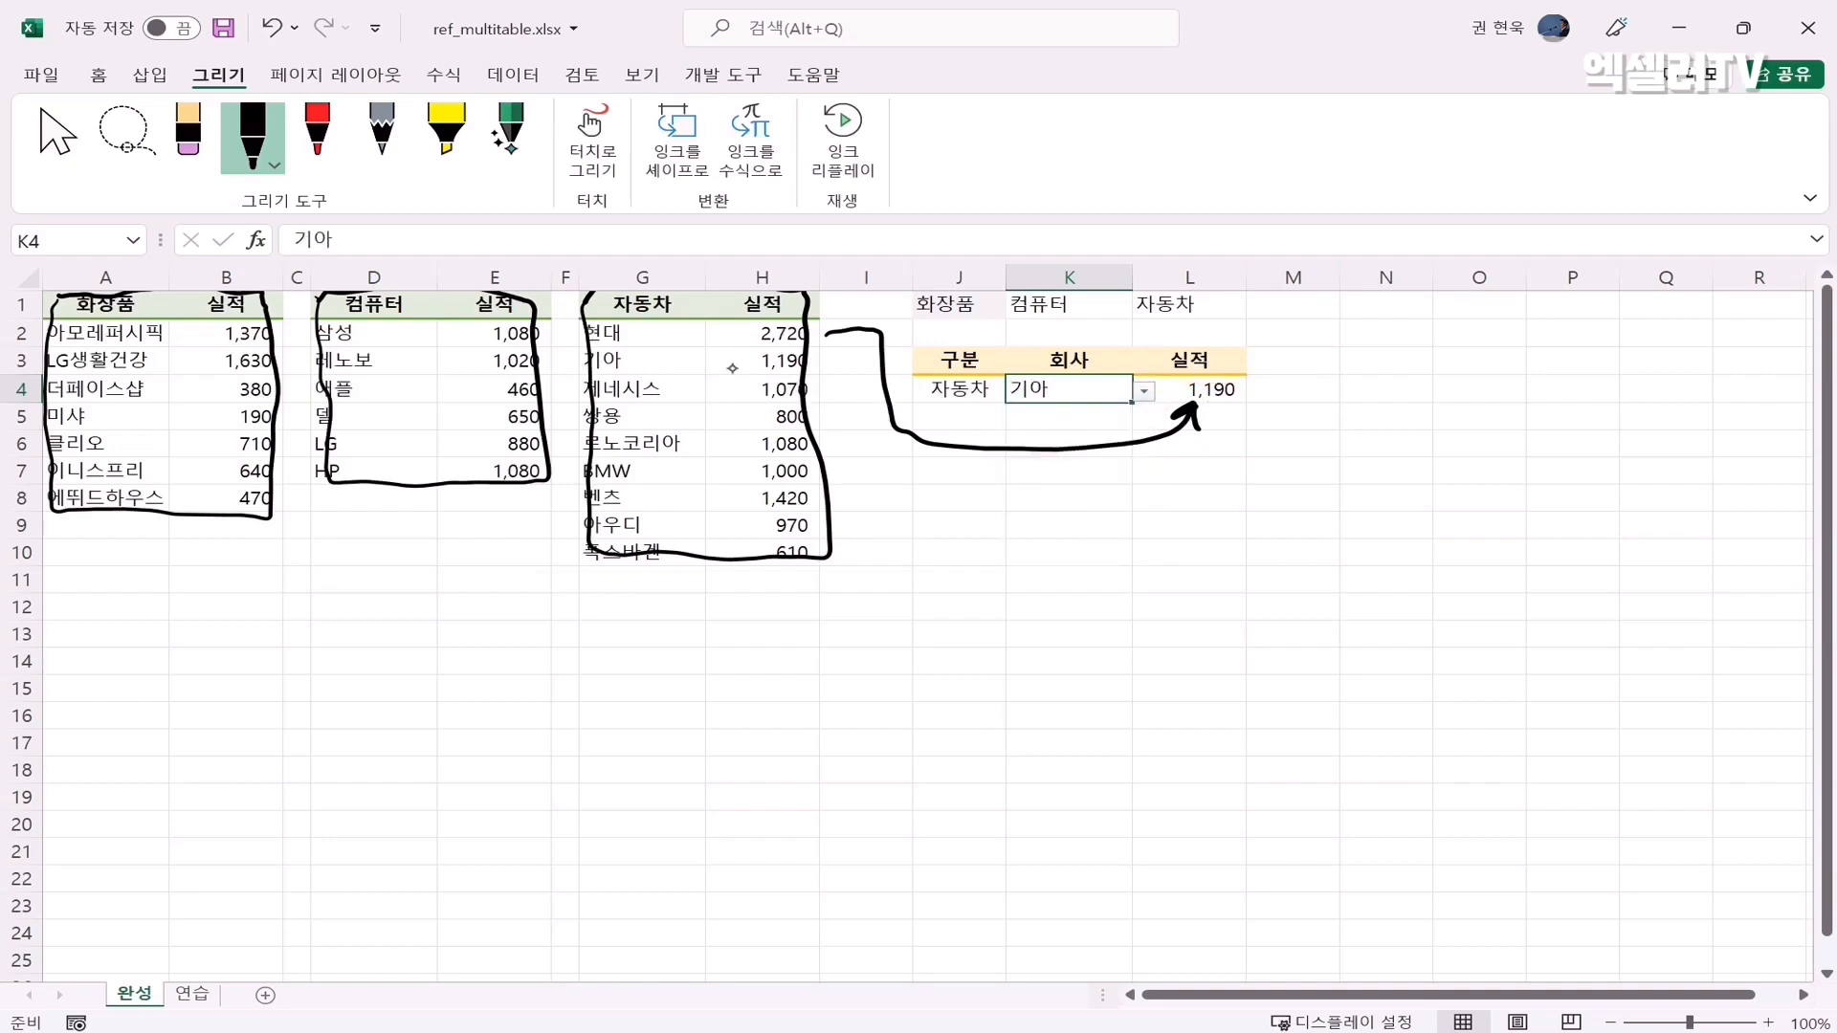
mouse_move(809, 356)
mouse_down()
mouse_move(892, 413)
mouse_move(1162, 427)
mouse_move(1179, 409)
mouse_up()
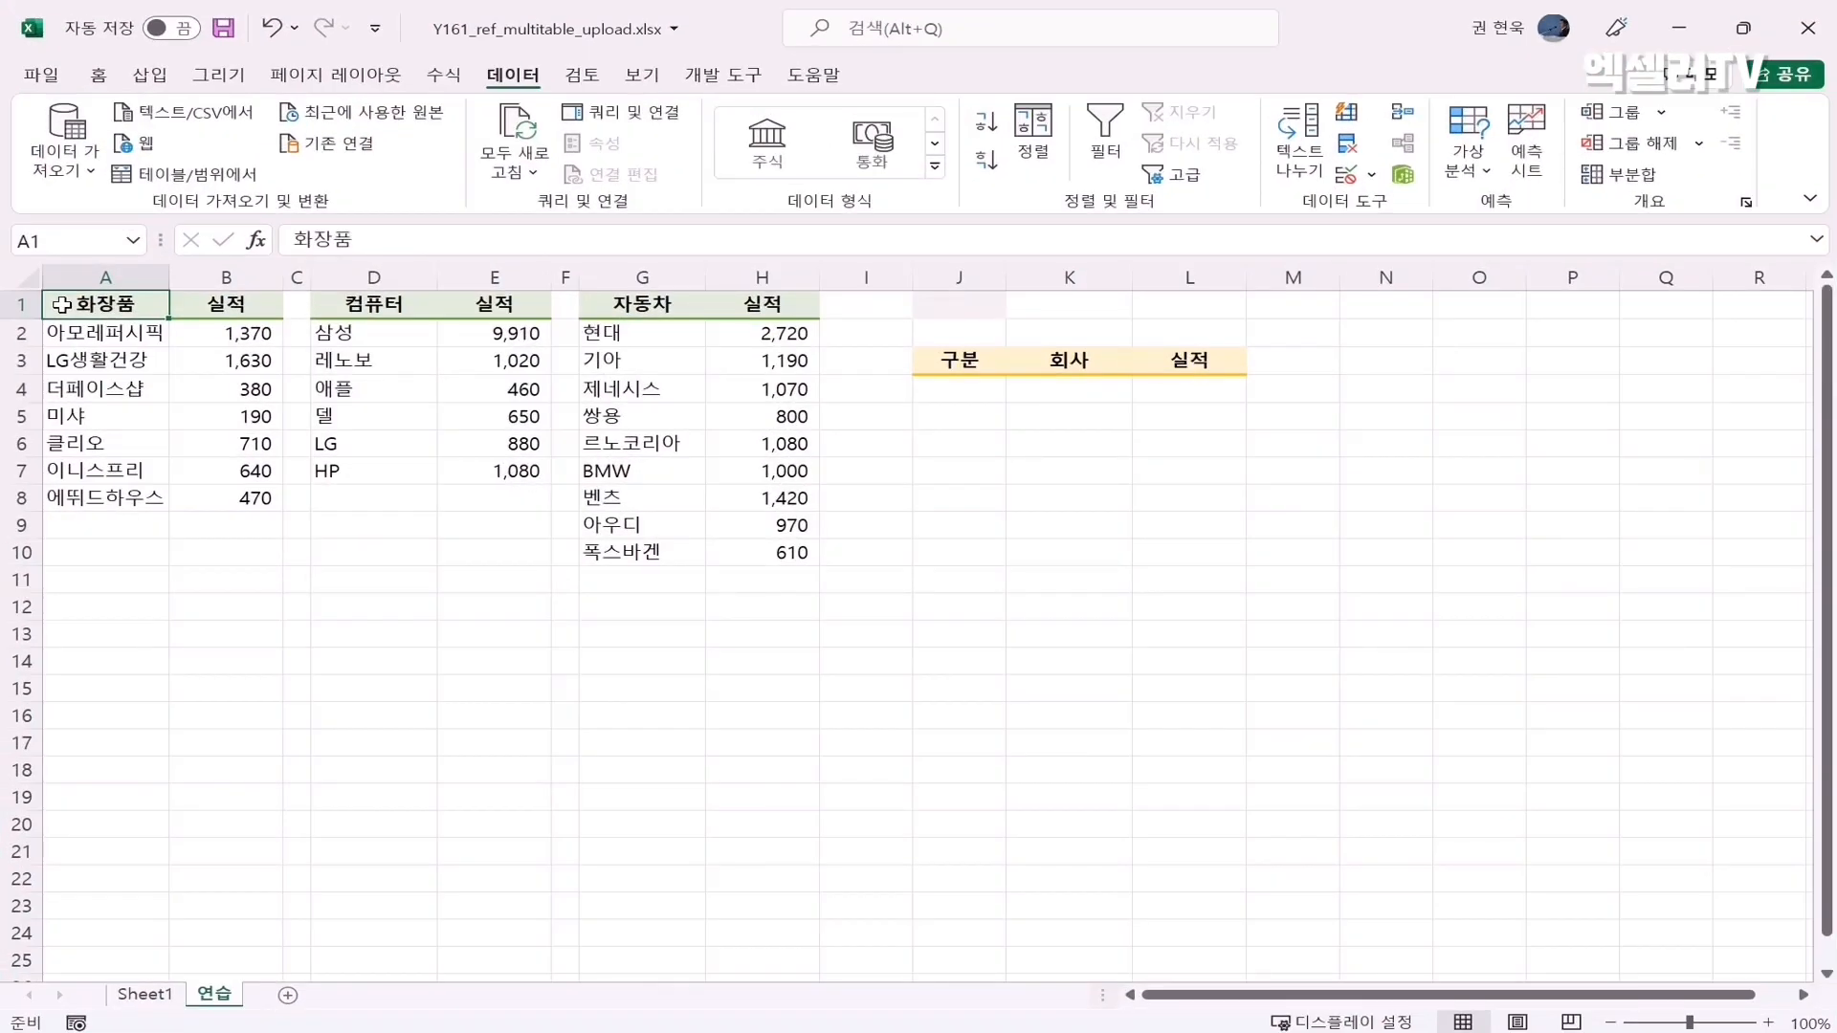
Enter the category names 화장품, 컴퓨터 and 자동차 in cells J1 to L1 of the 연습 sheet
click(939, 304)
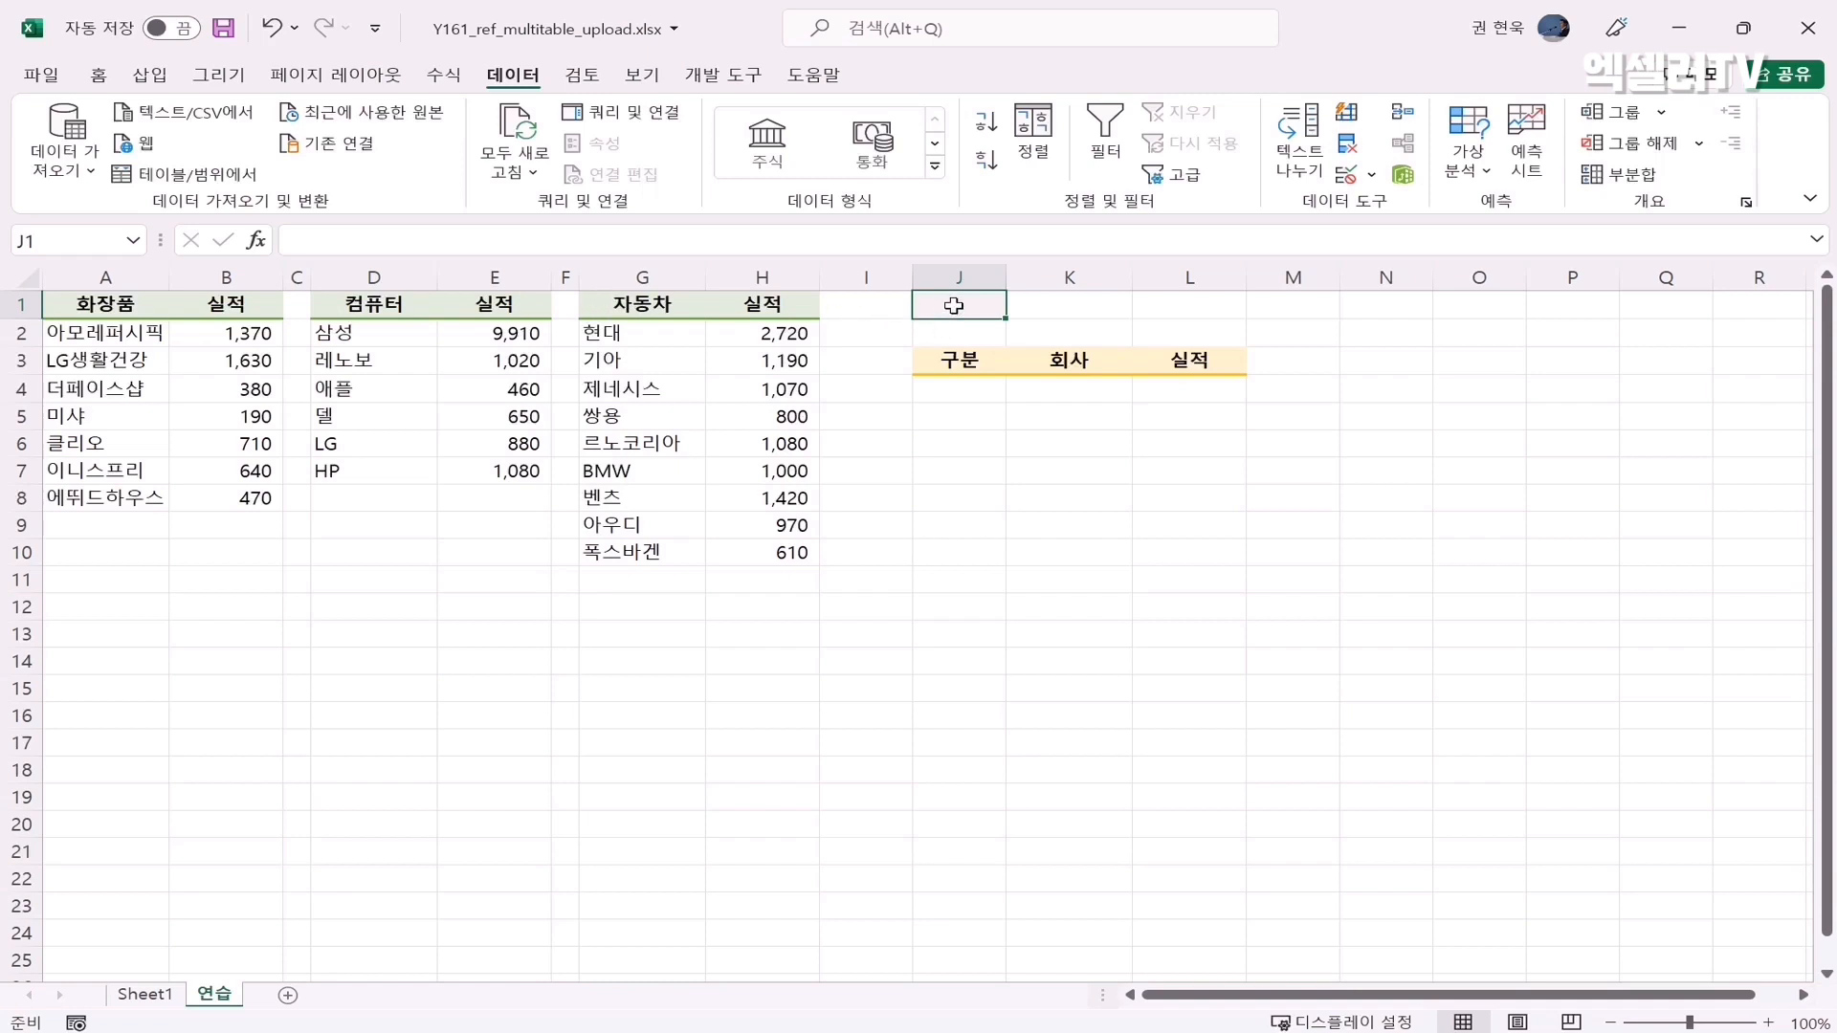
text(화장품)
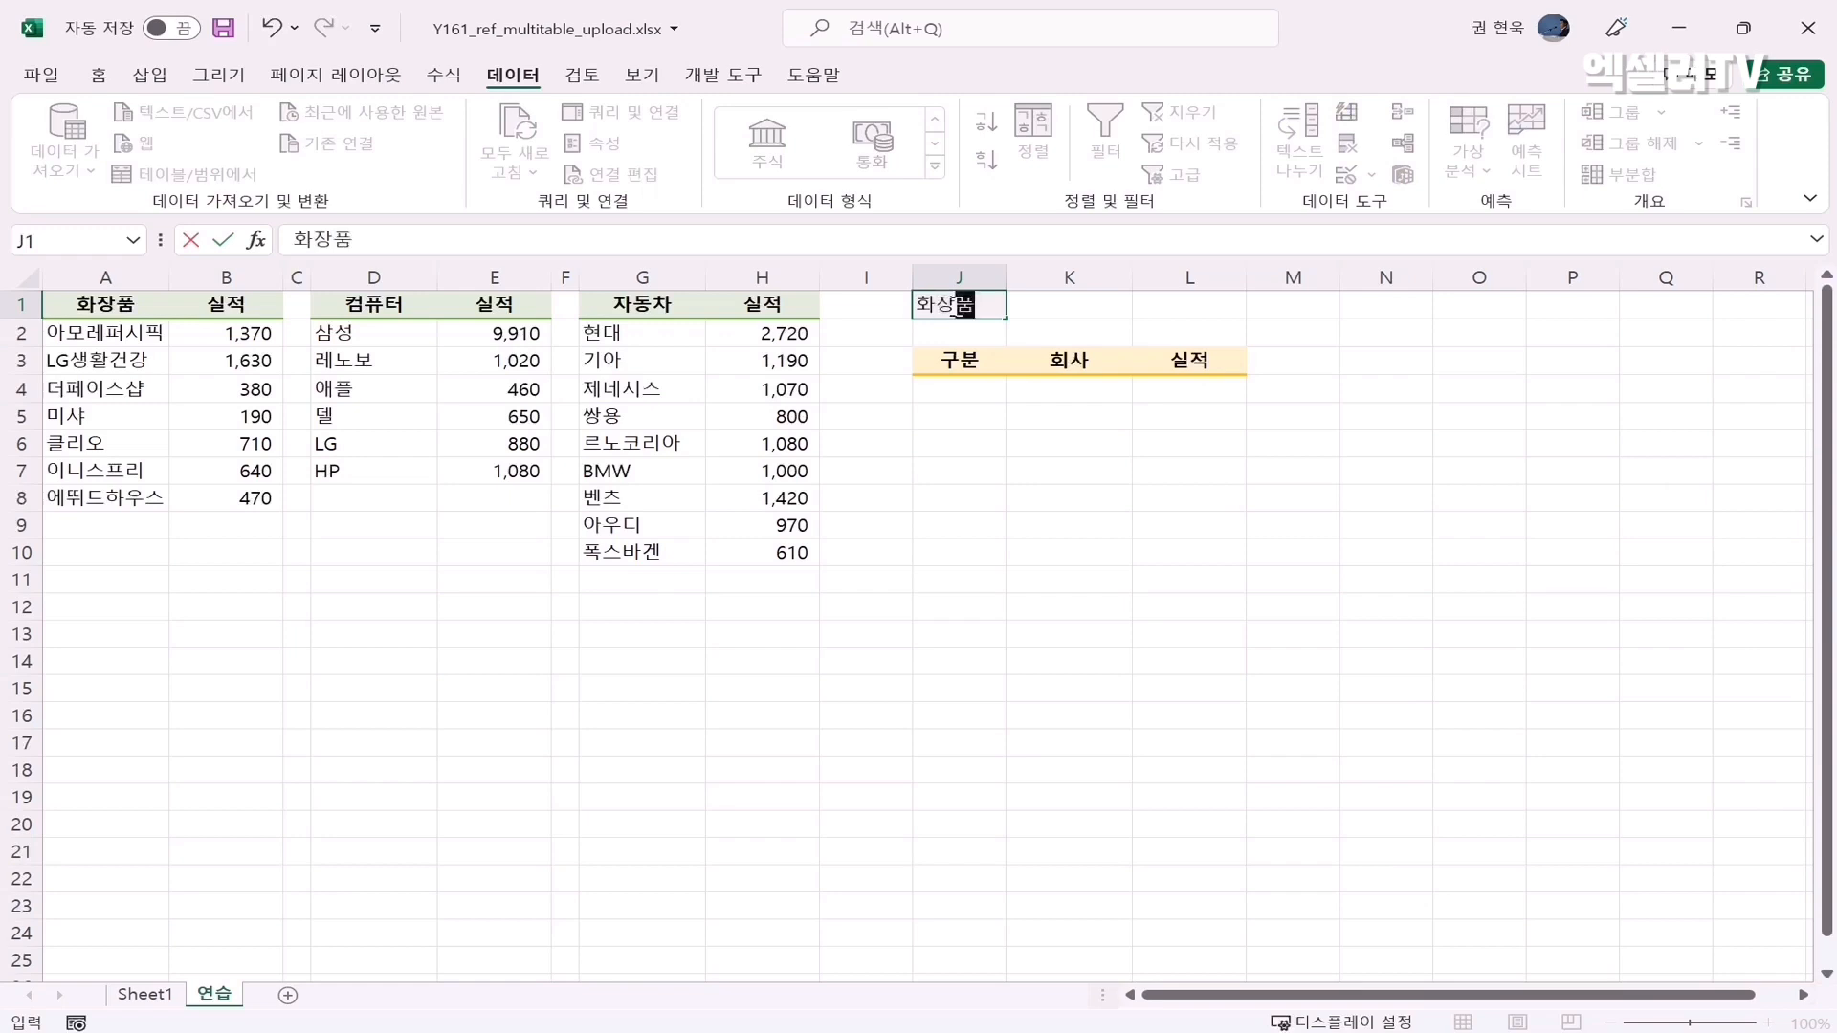
key(Tab)
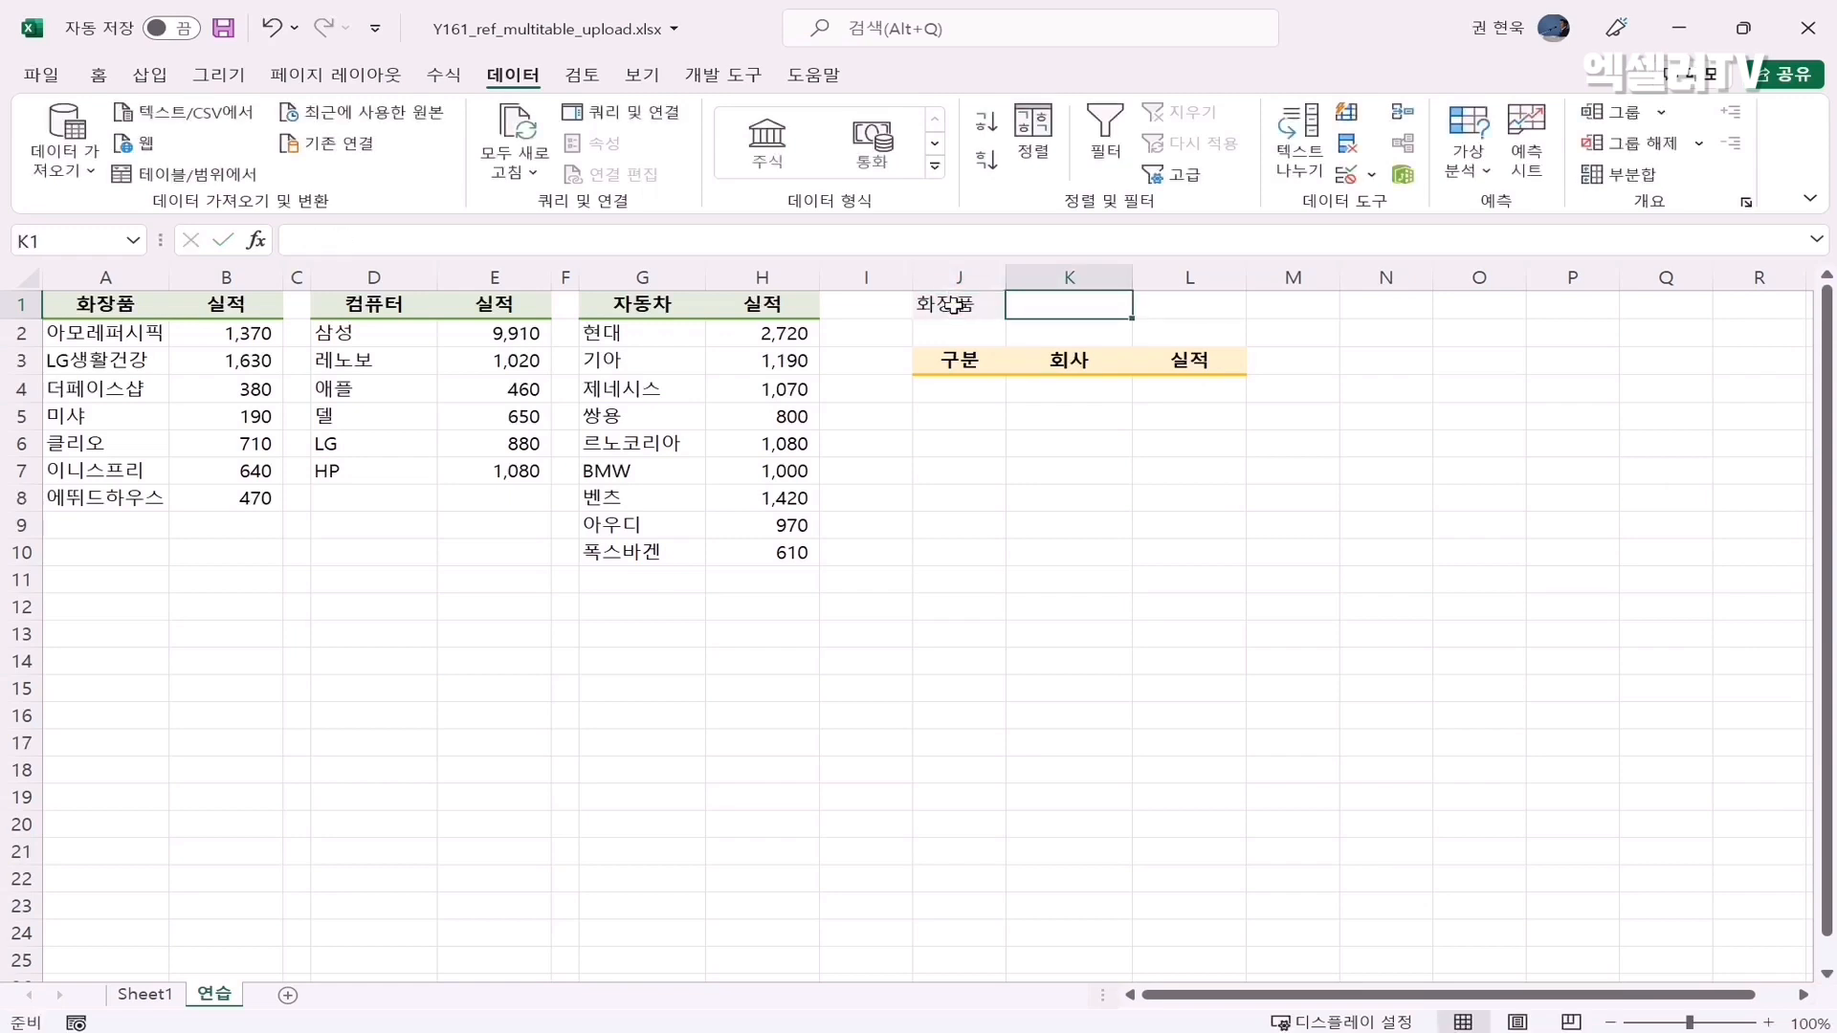
text(컴퓨터)
key(Tab)
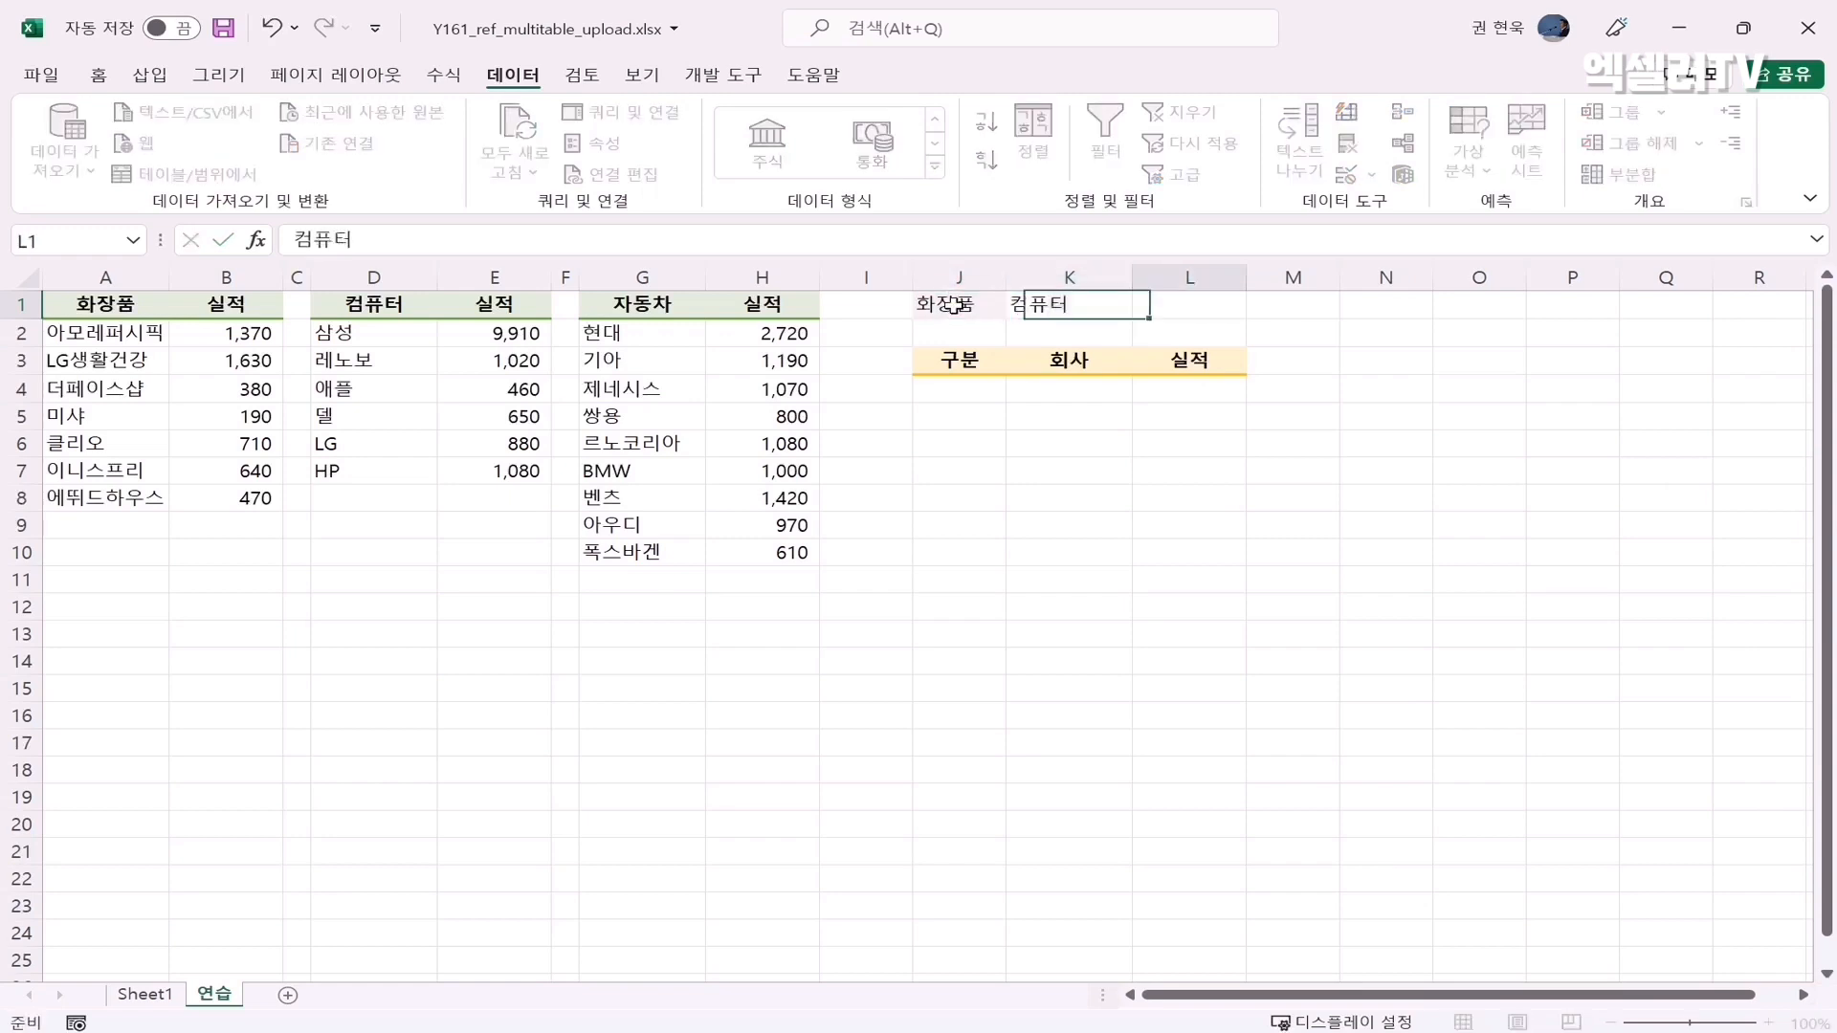
text(자동차)
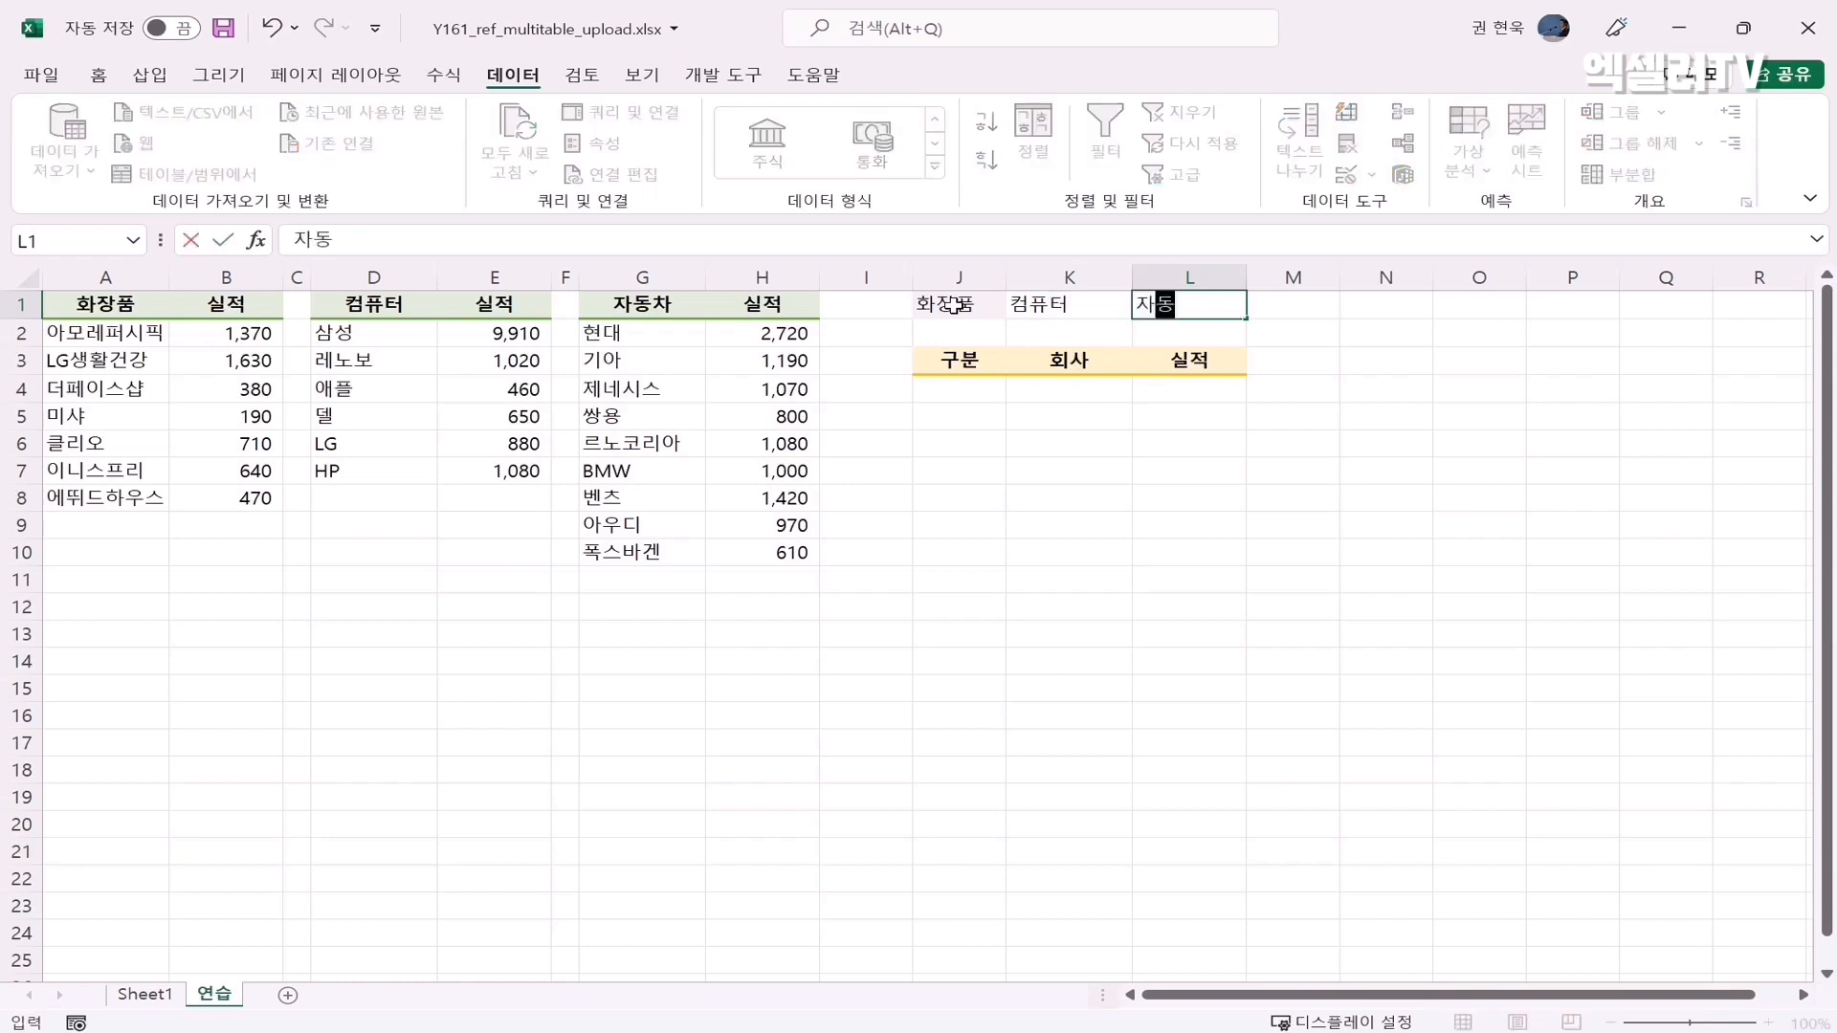
key(Return)
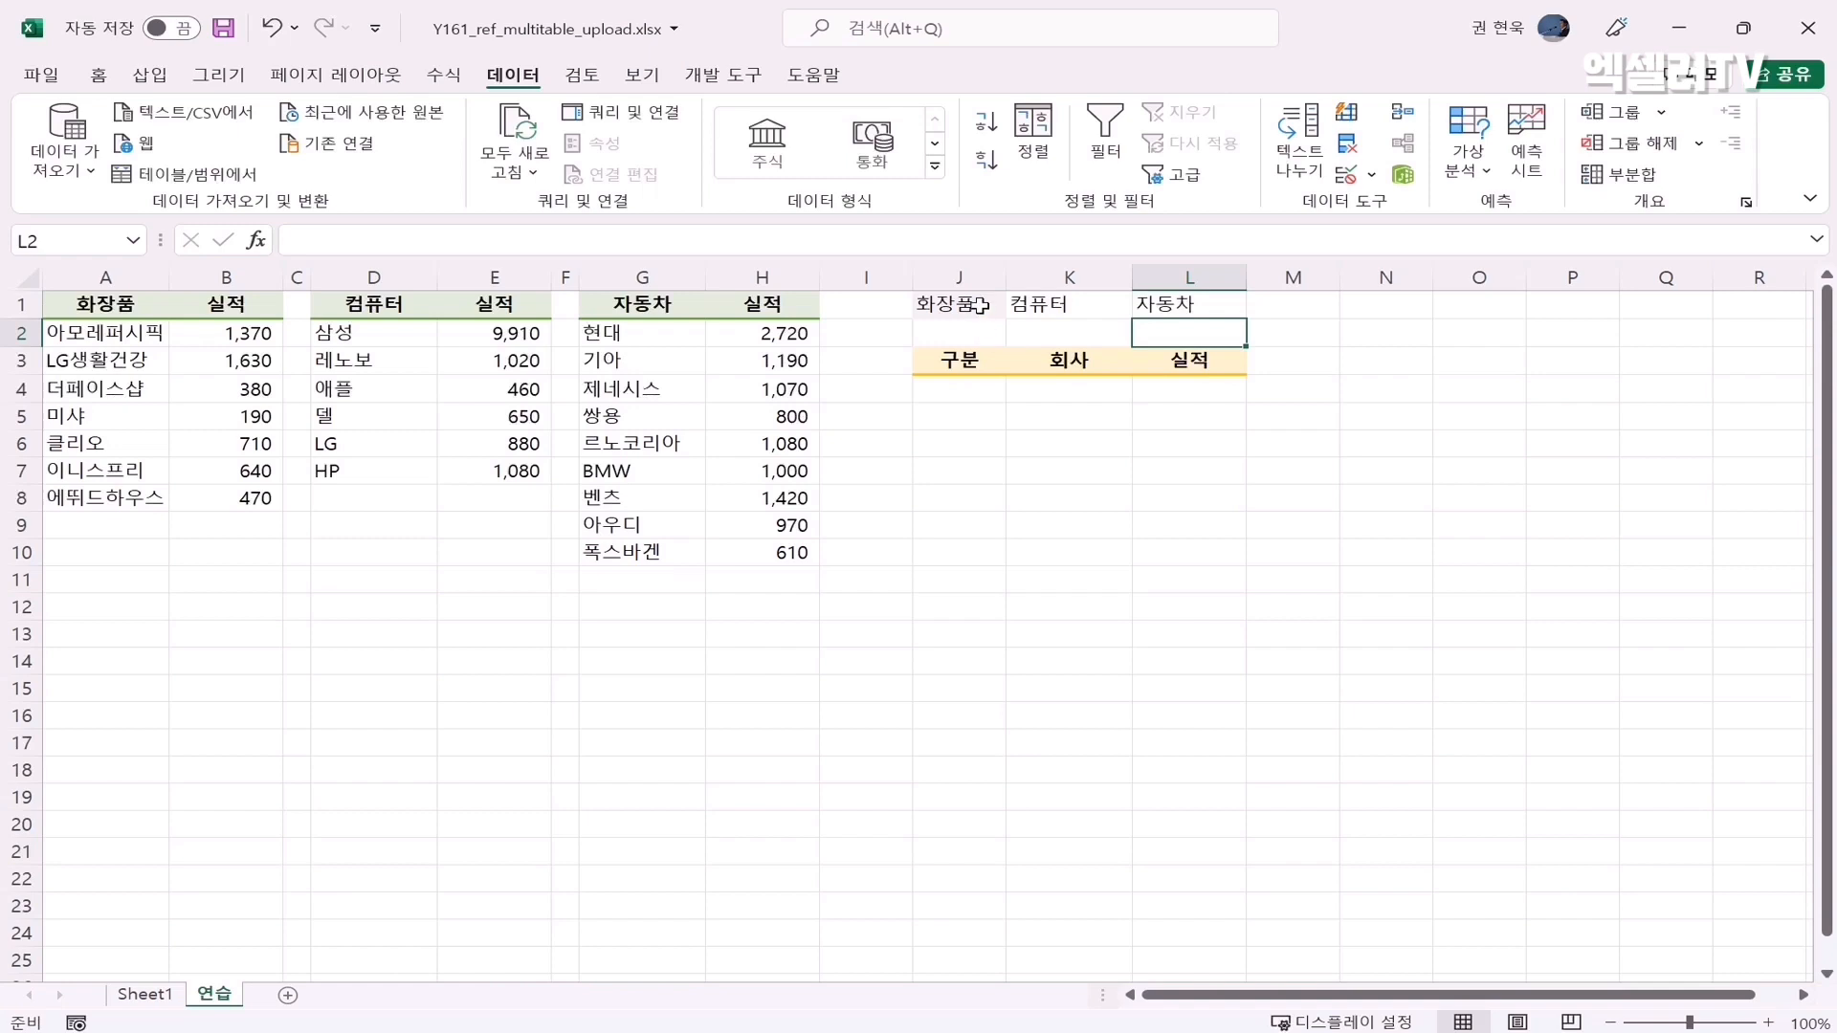
Define the name 카테고리 for the category range J1:L1
drag(980, 306, 1193, 290)
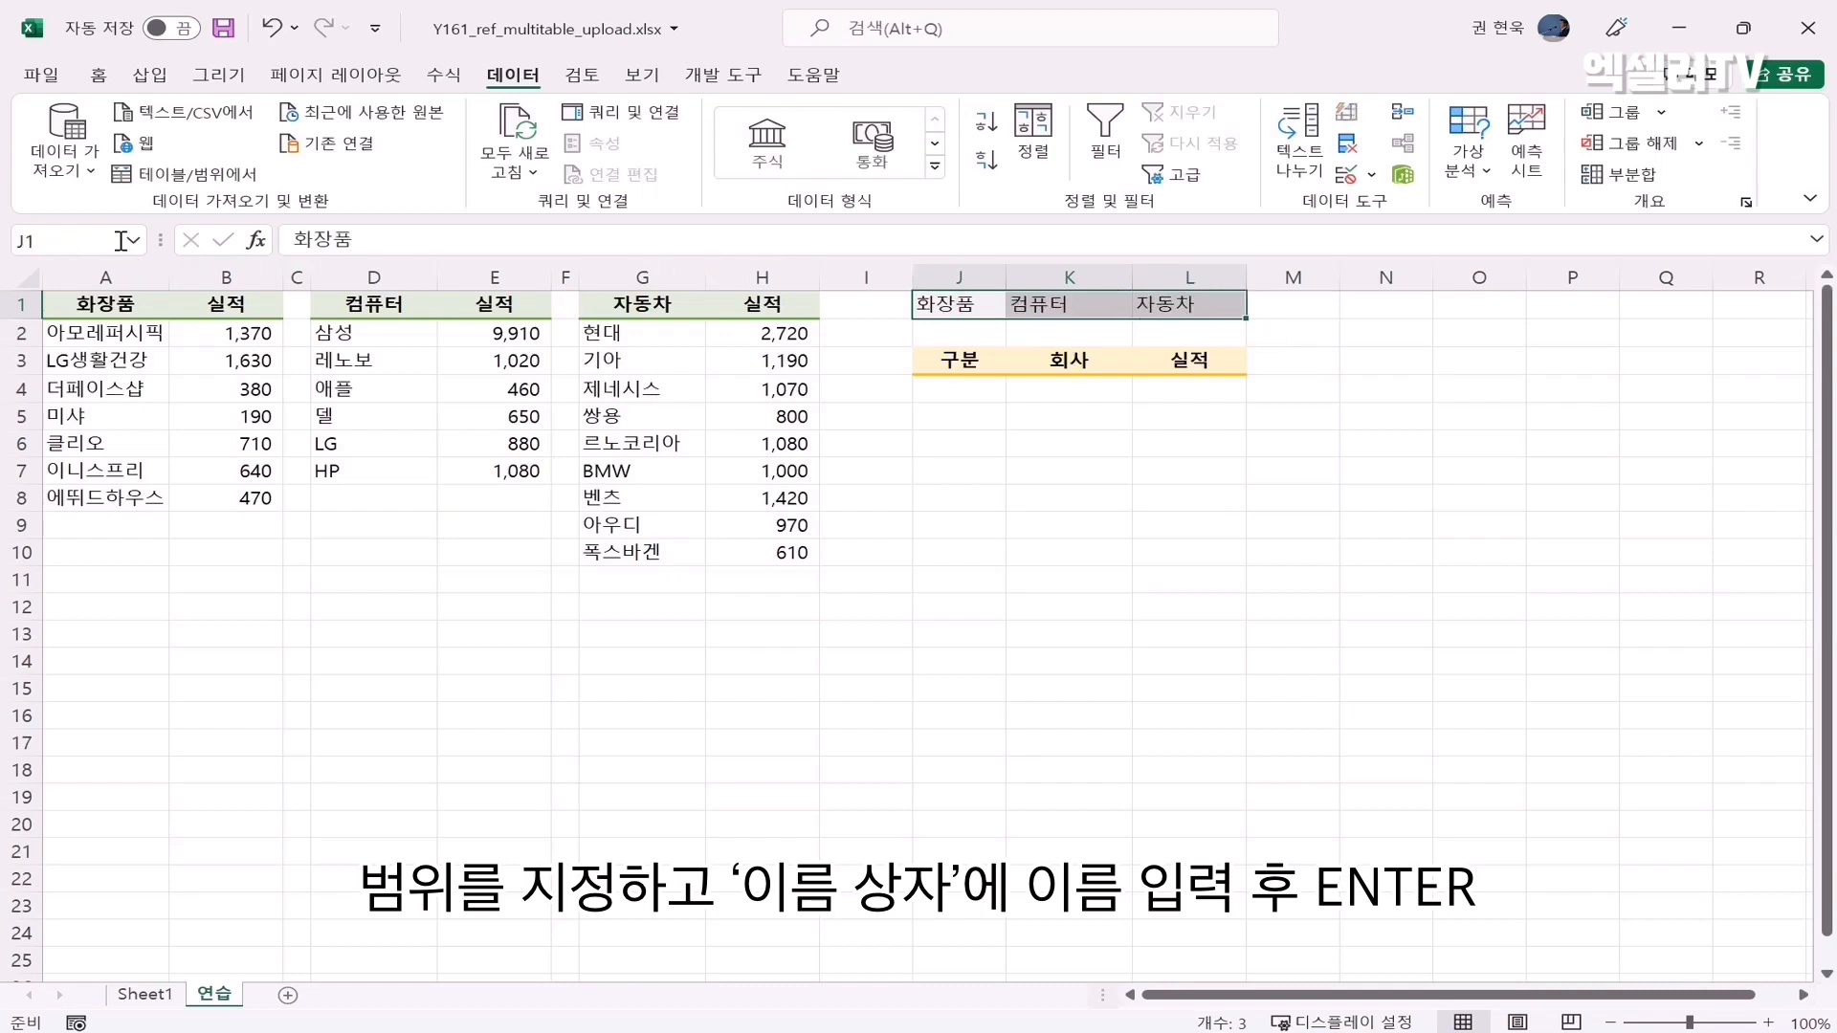
click(59, 241)
text(카테고리)
key(Return)
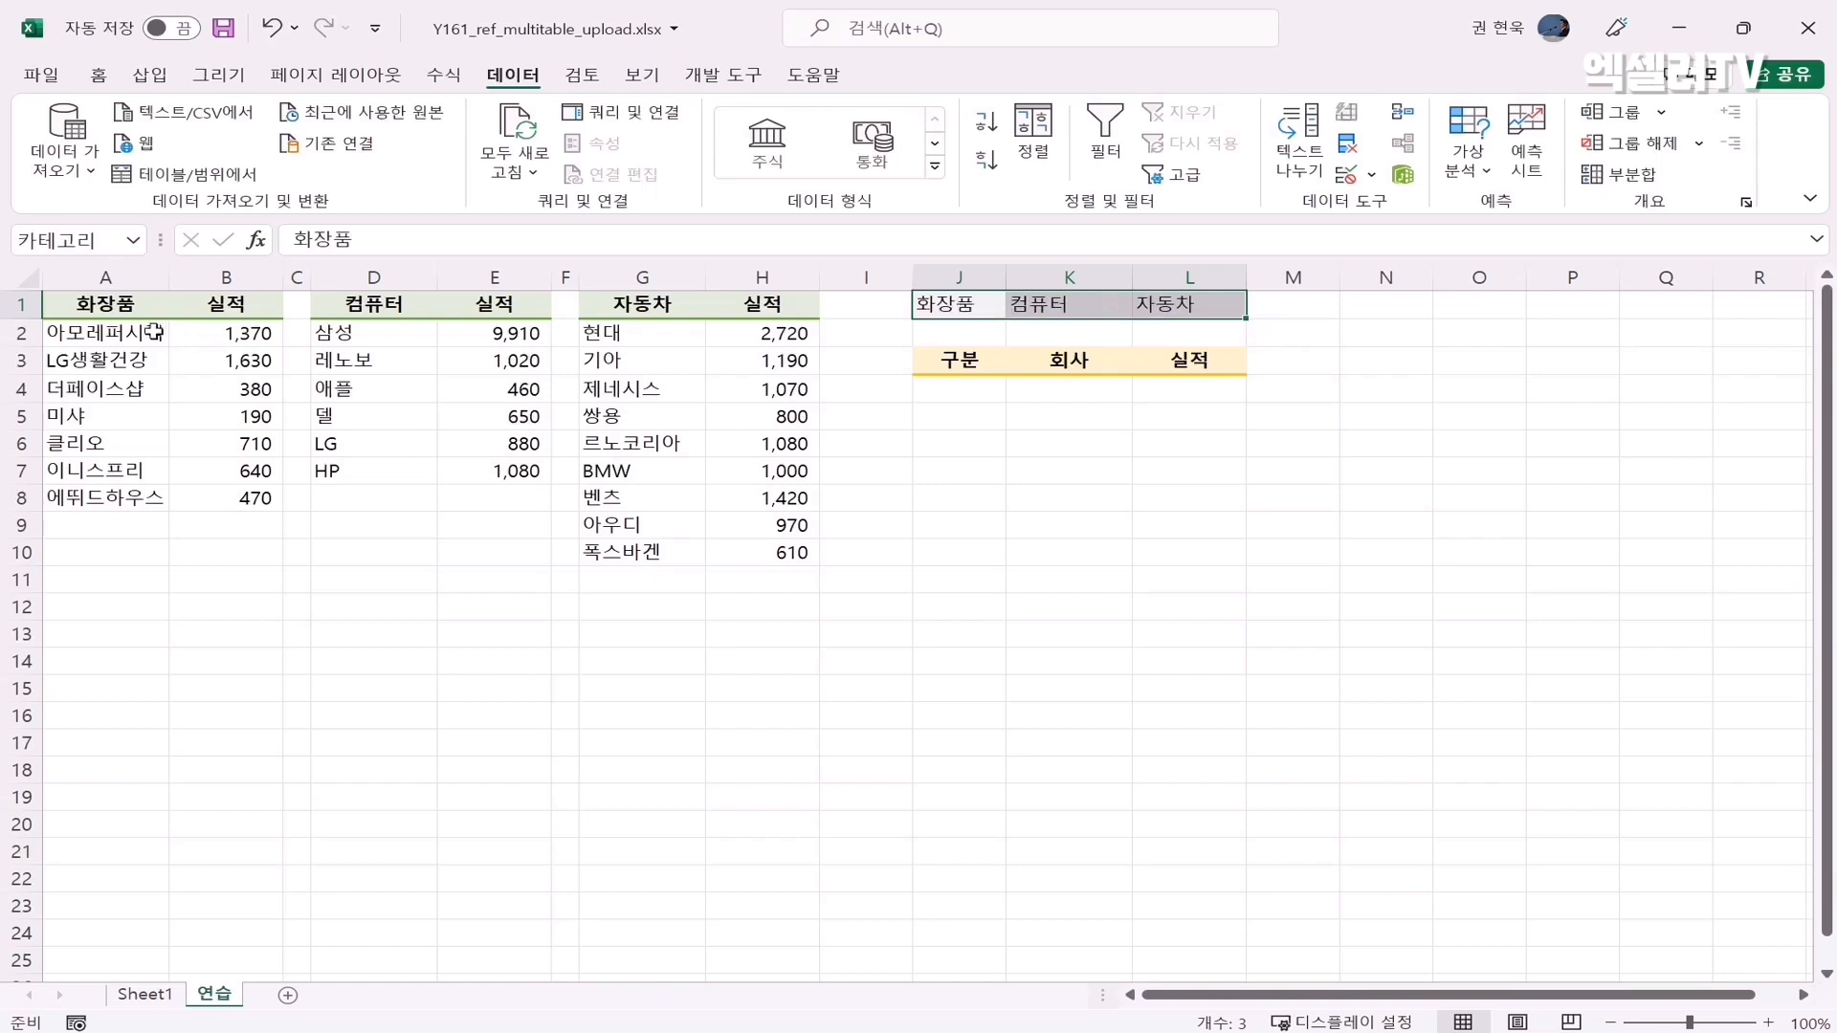
Define the name 화장품 for the cosmetics company range A2:A8
drag(128, 337, 112, 501)
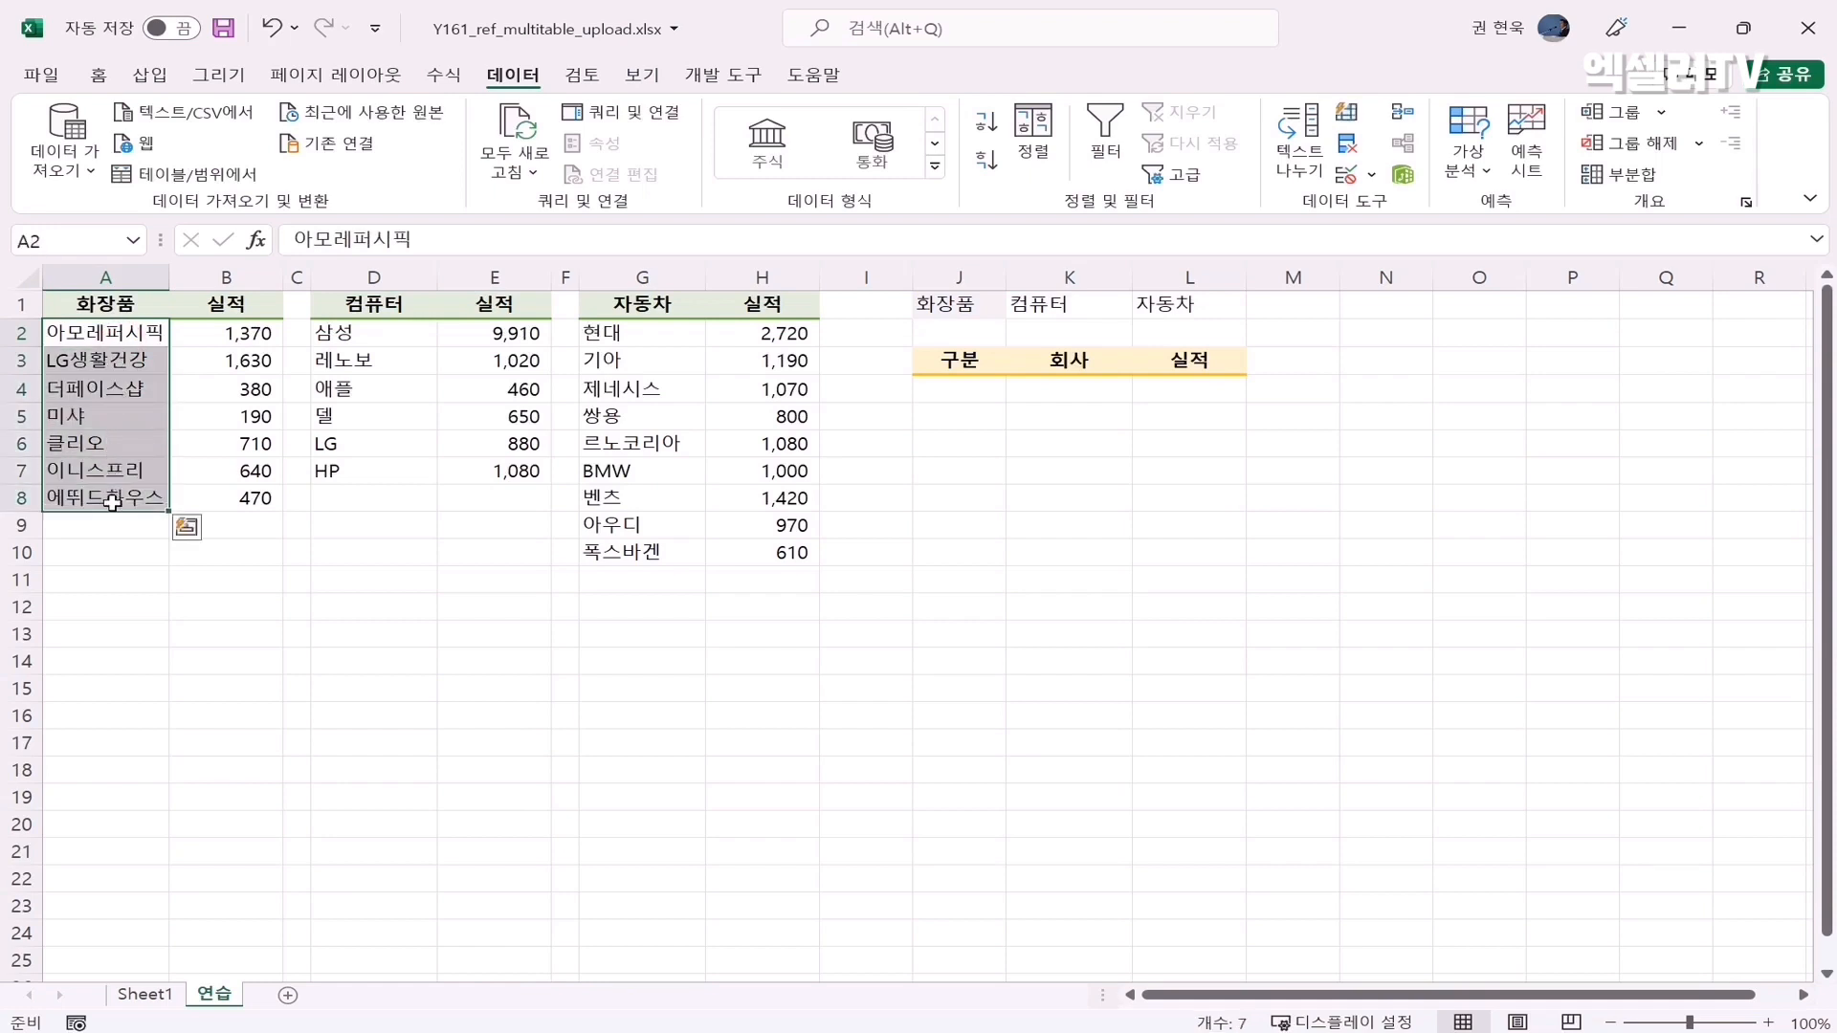
click(68, 241)
text(화장품)
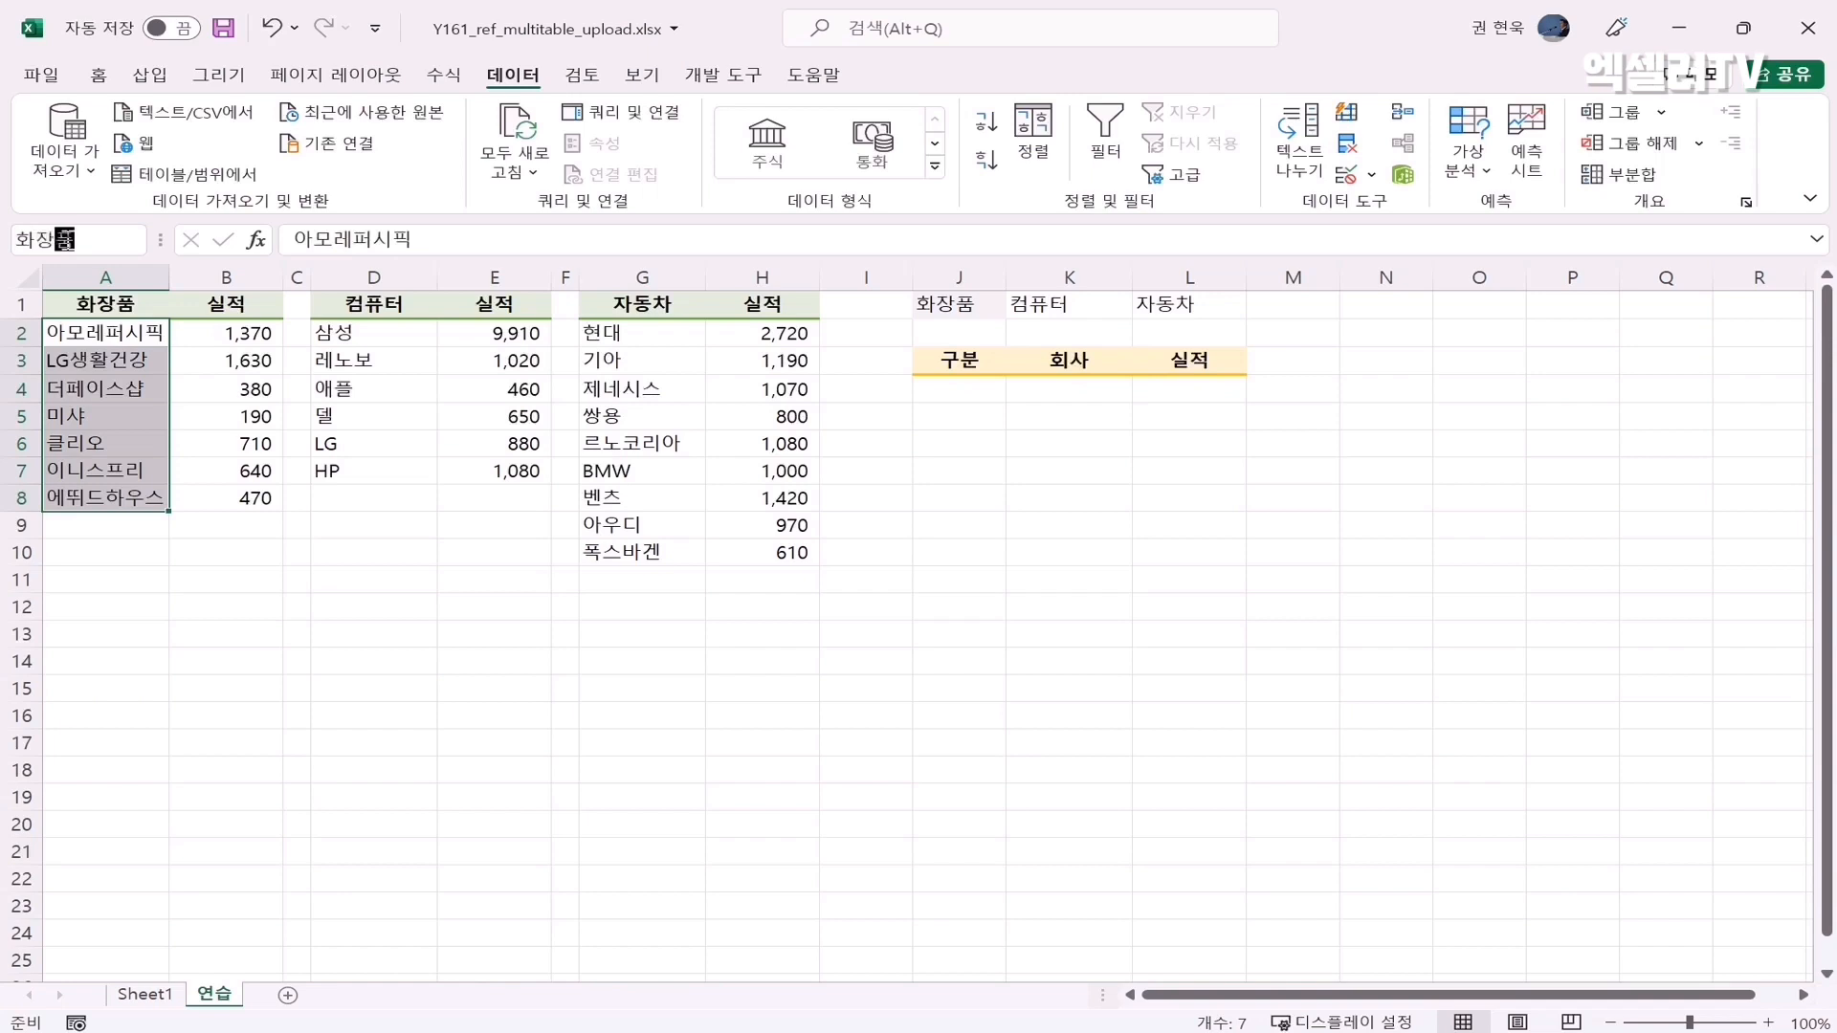
key(Return)
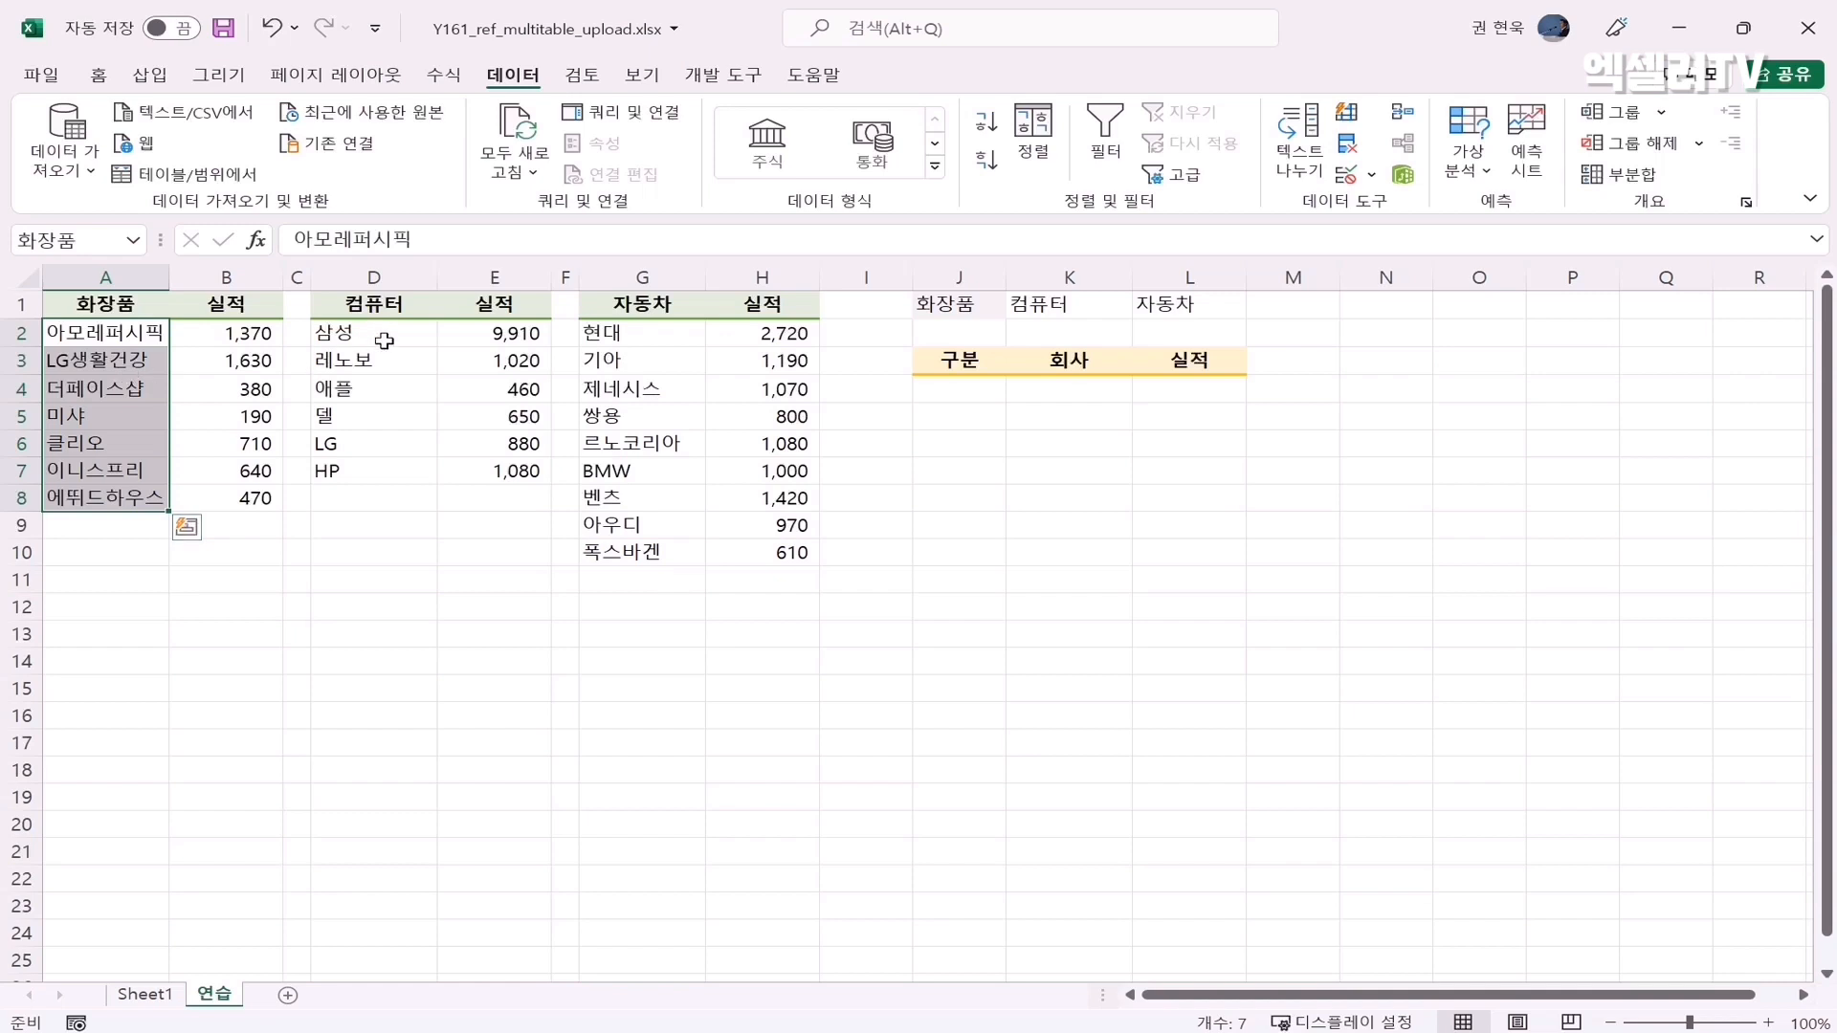
Define the name 컴퓨터 for the computer company range D2:D7
drag(384, 340, 387, 461)
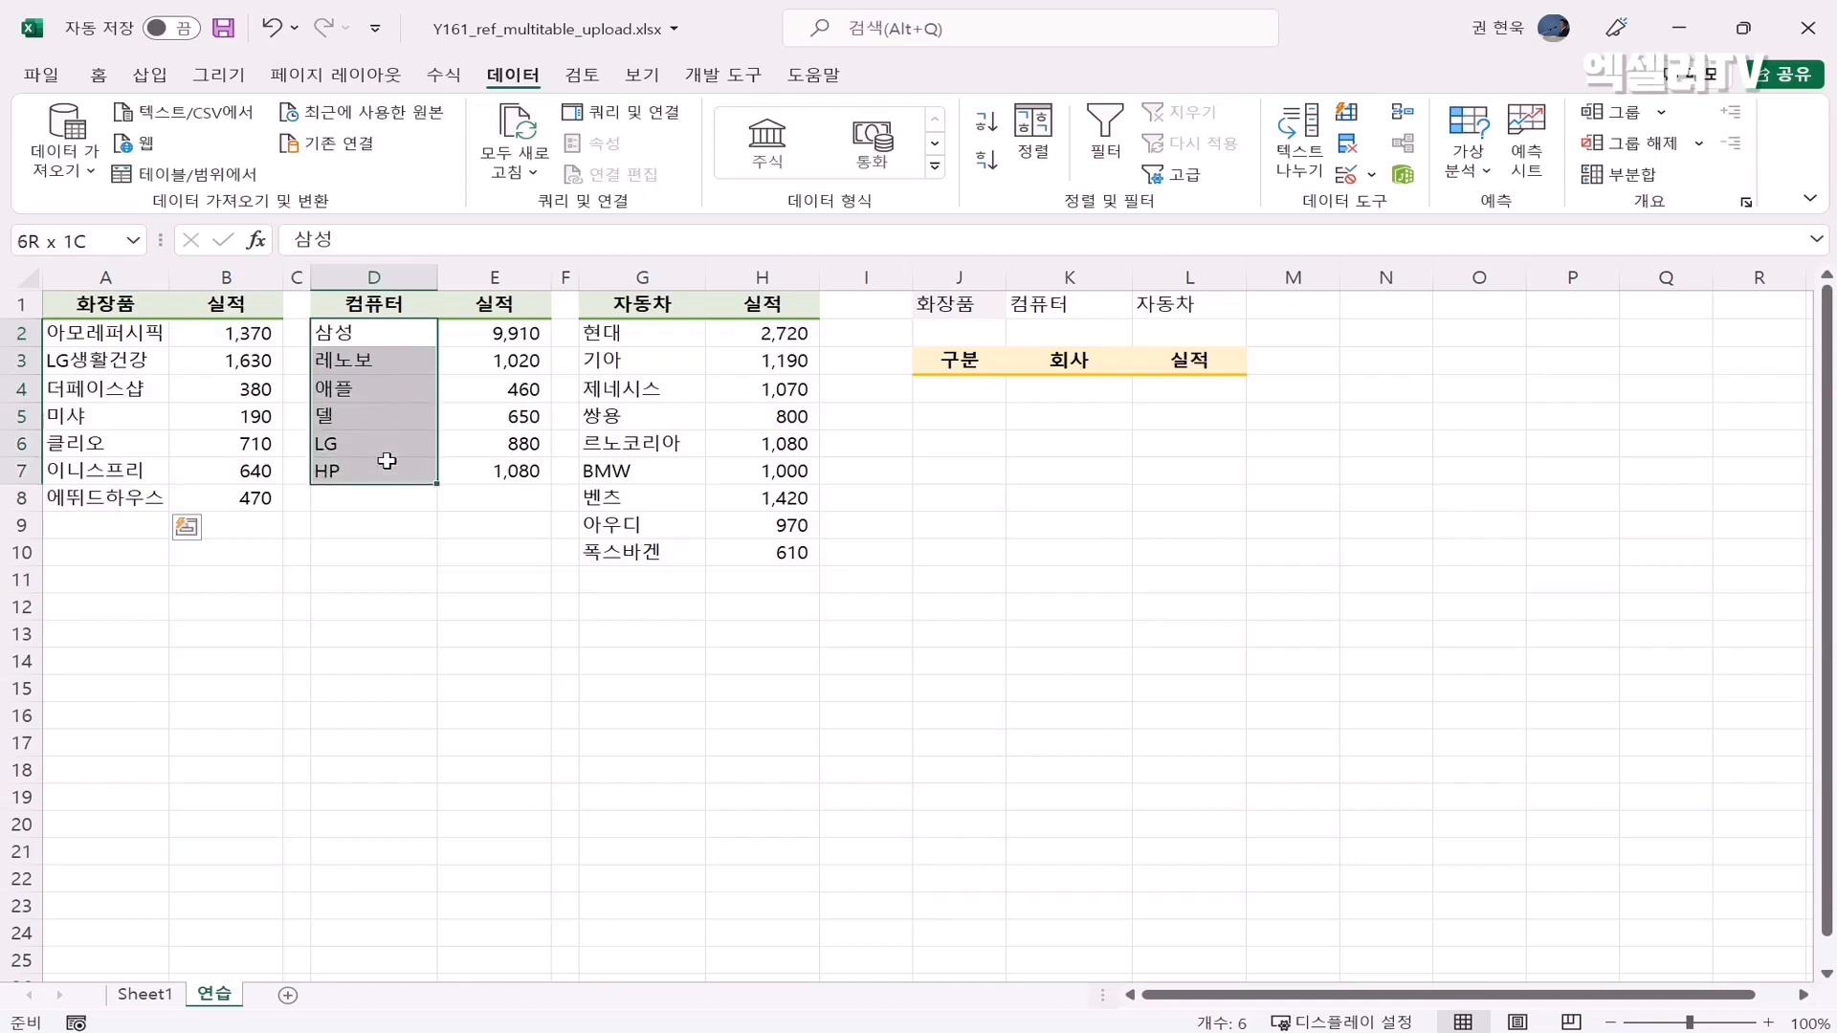
click(88, 245)
text(컴퓨터)
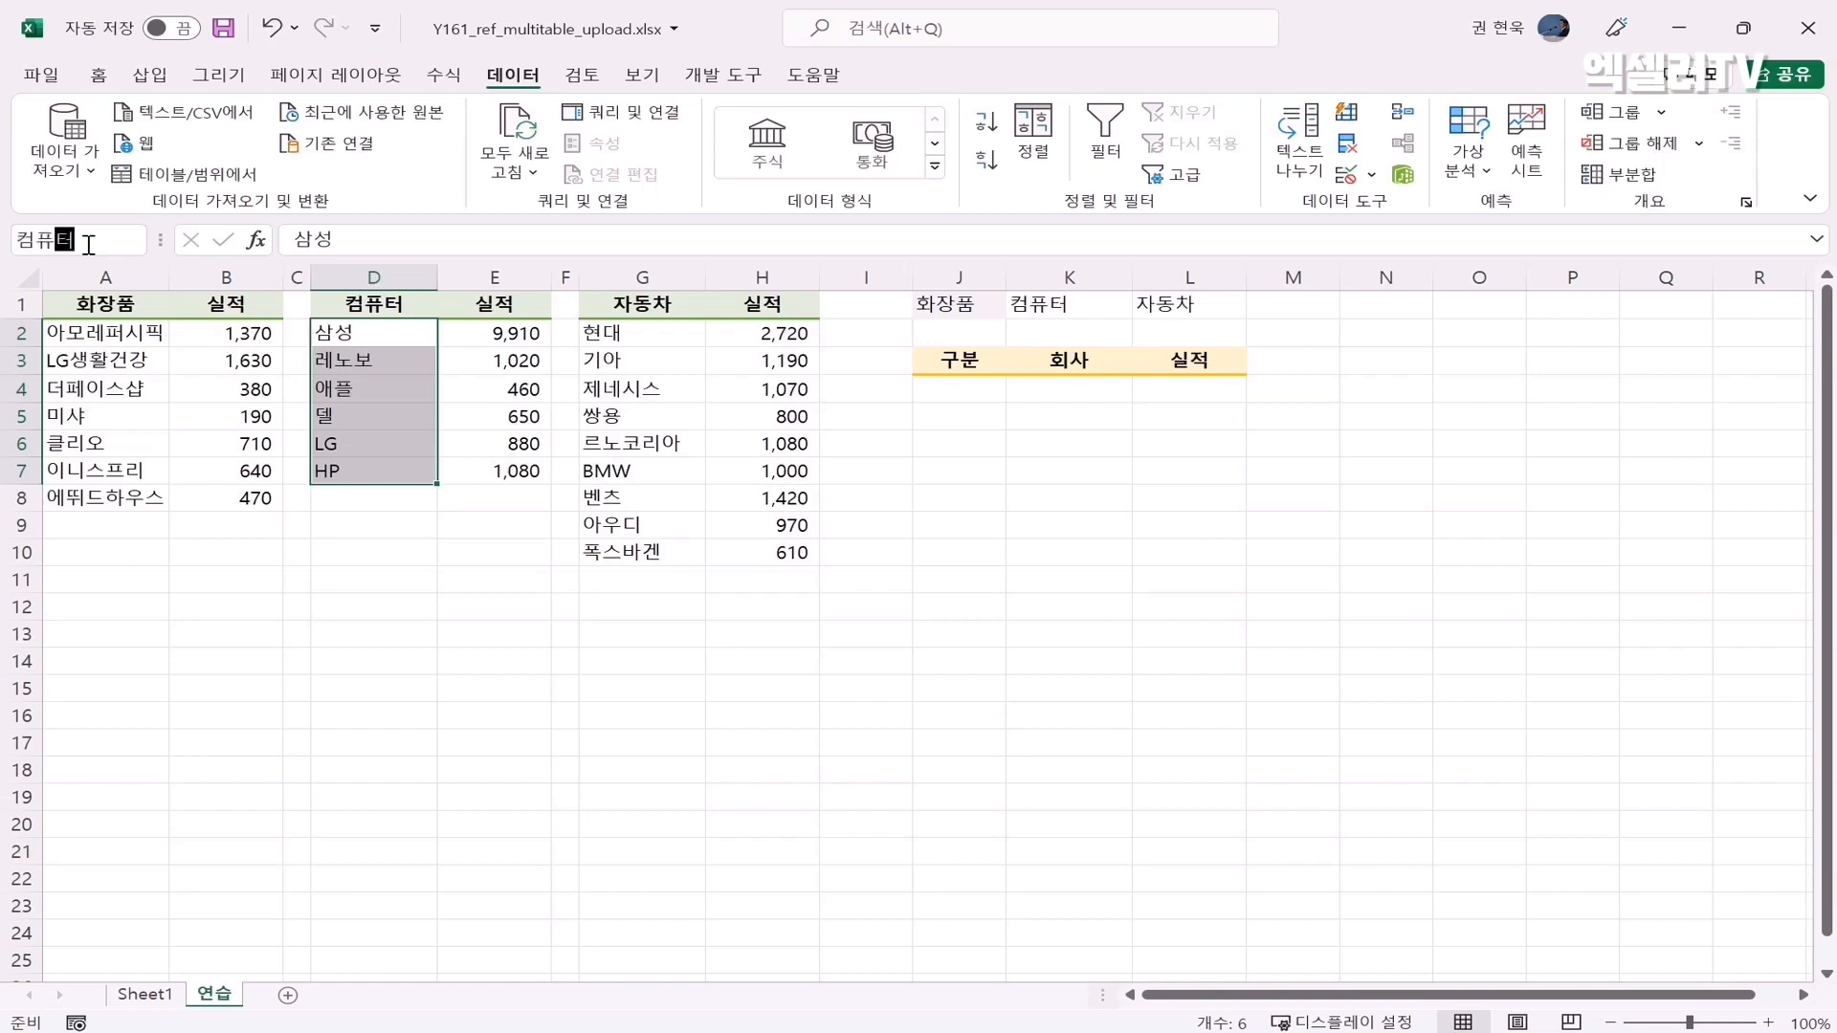
key(Return)
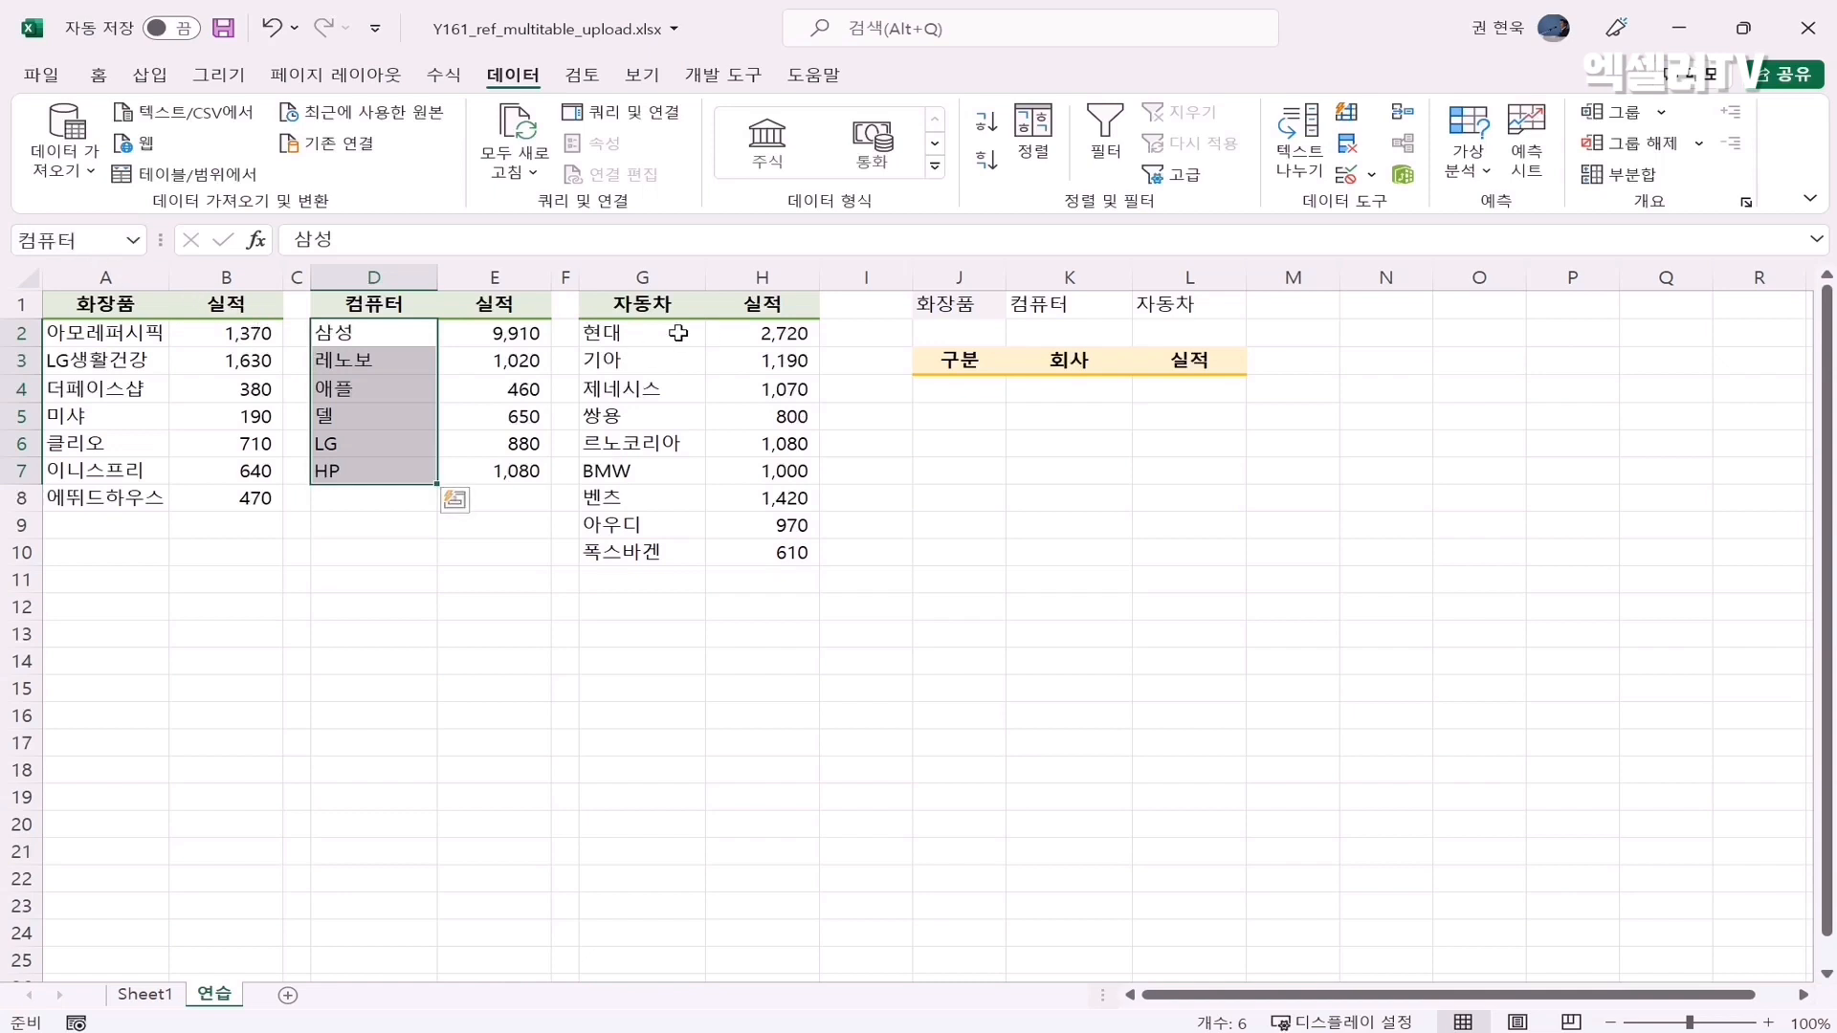
Define the name 자동차 for the car company range G2:G10
drag(650, 334, 657, 553)
click(96, 247)
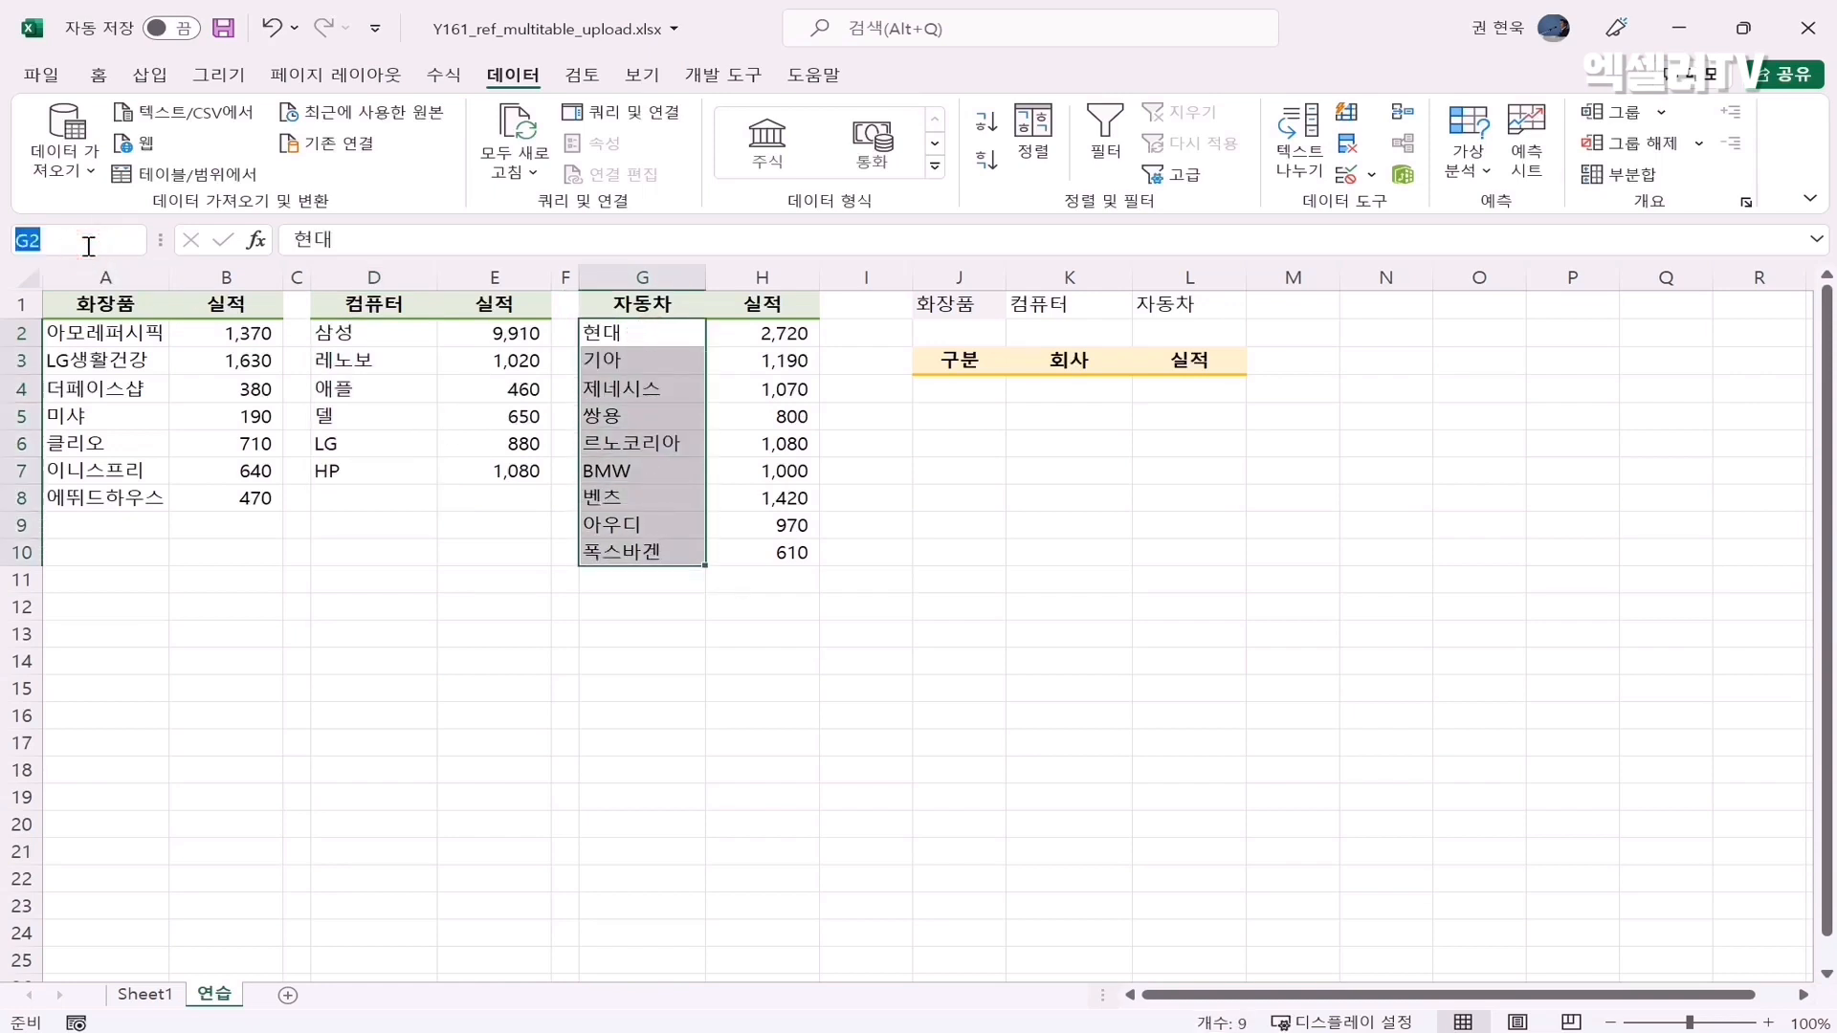
text(자동차)
key(Return)
Define the name 화장품실적 for the cosmetics company and performance range A2:B8
drag(127, 337, 212, 494)
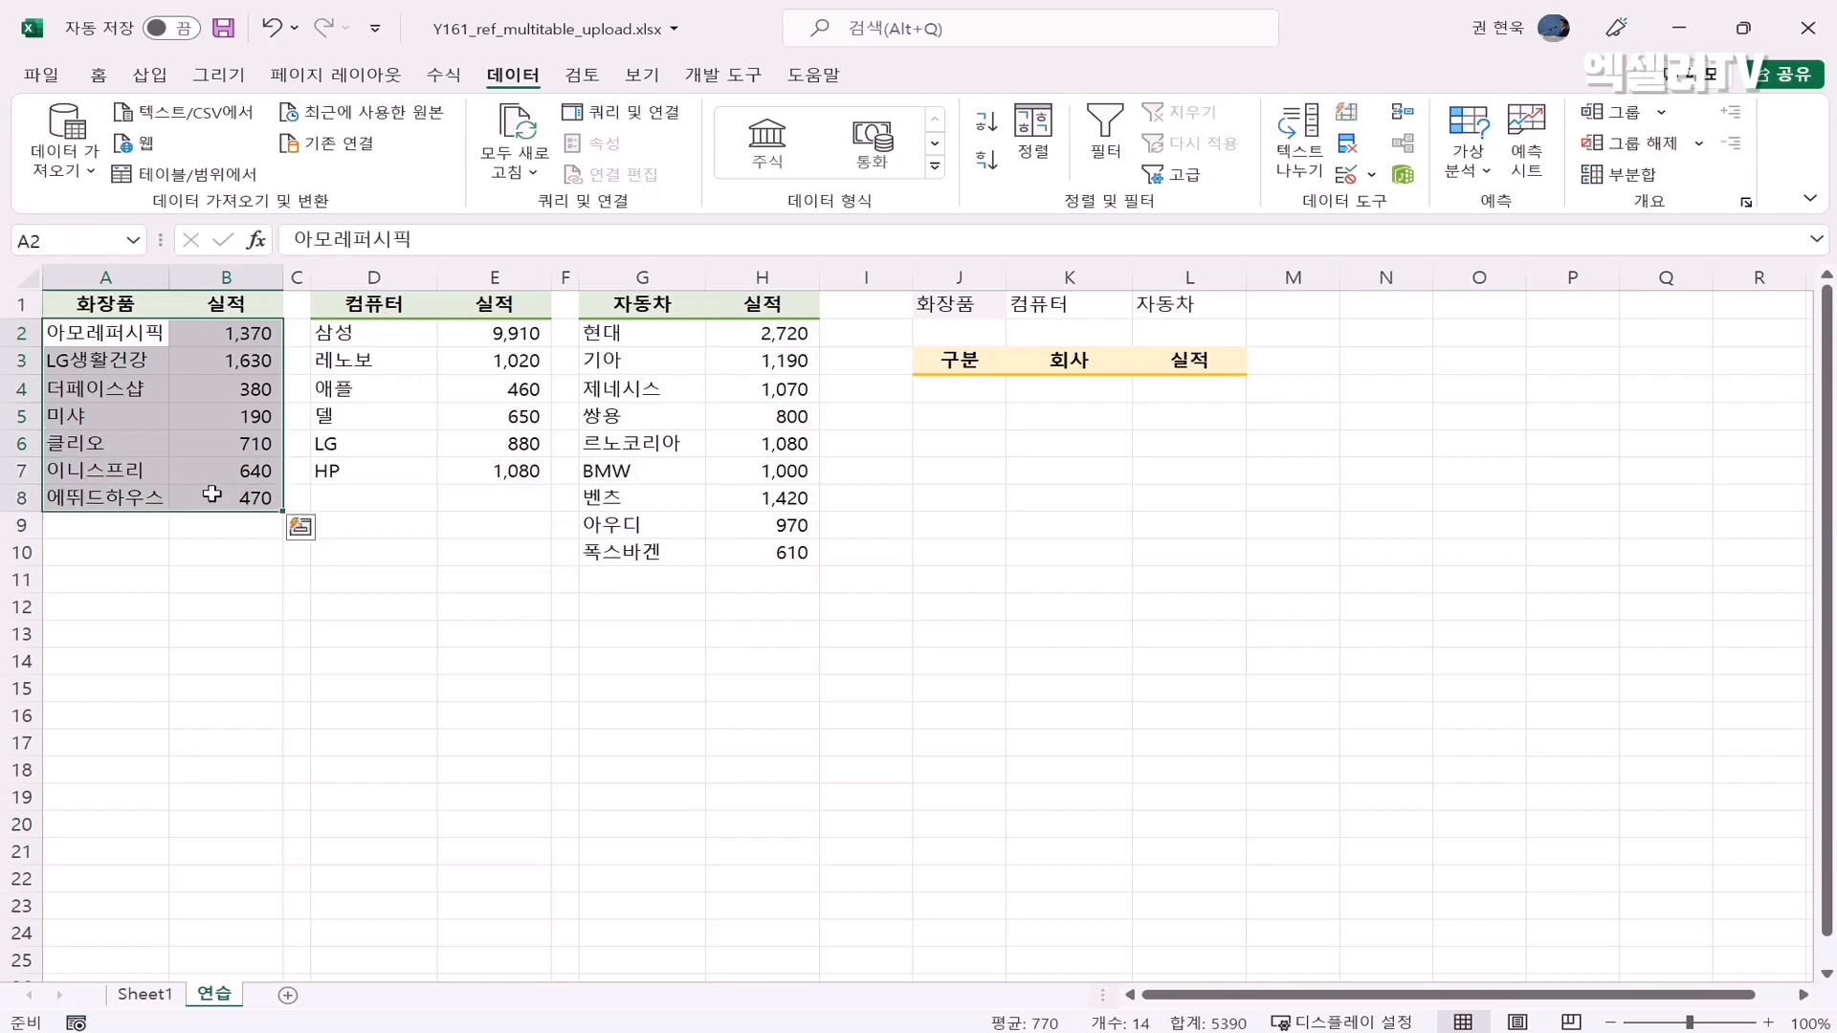
click(85, 241)
text(화장품)
text(실저)
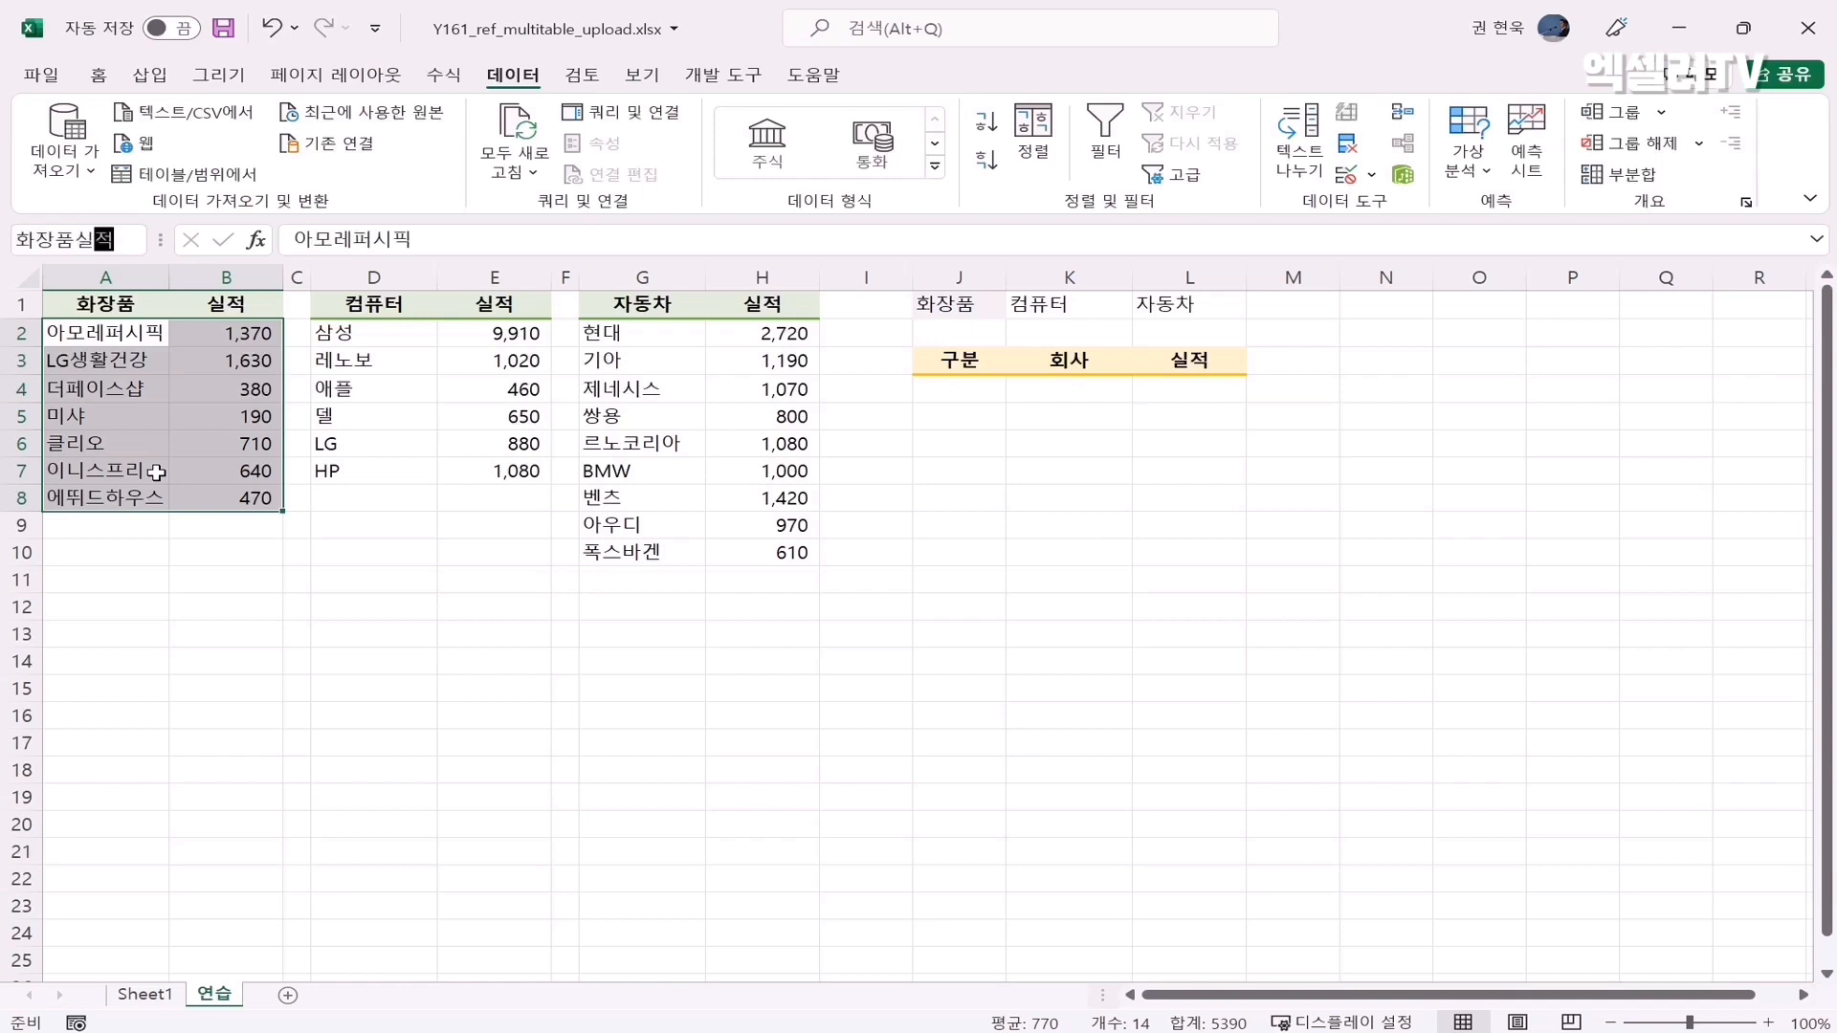
key(Return)
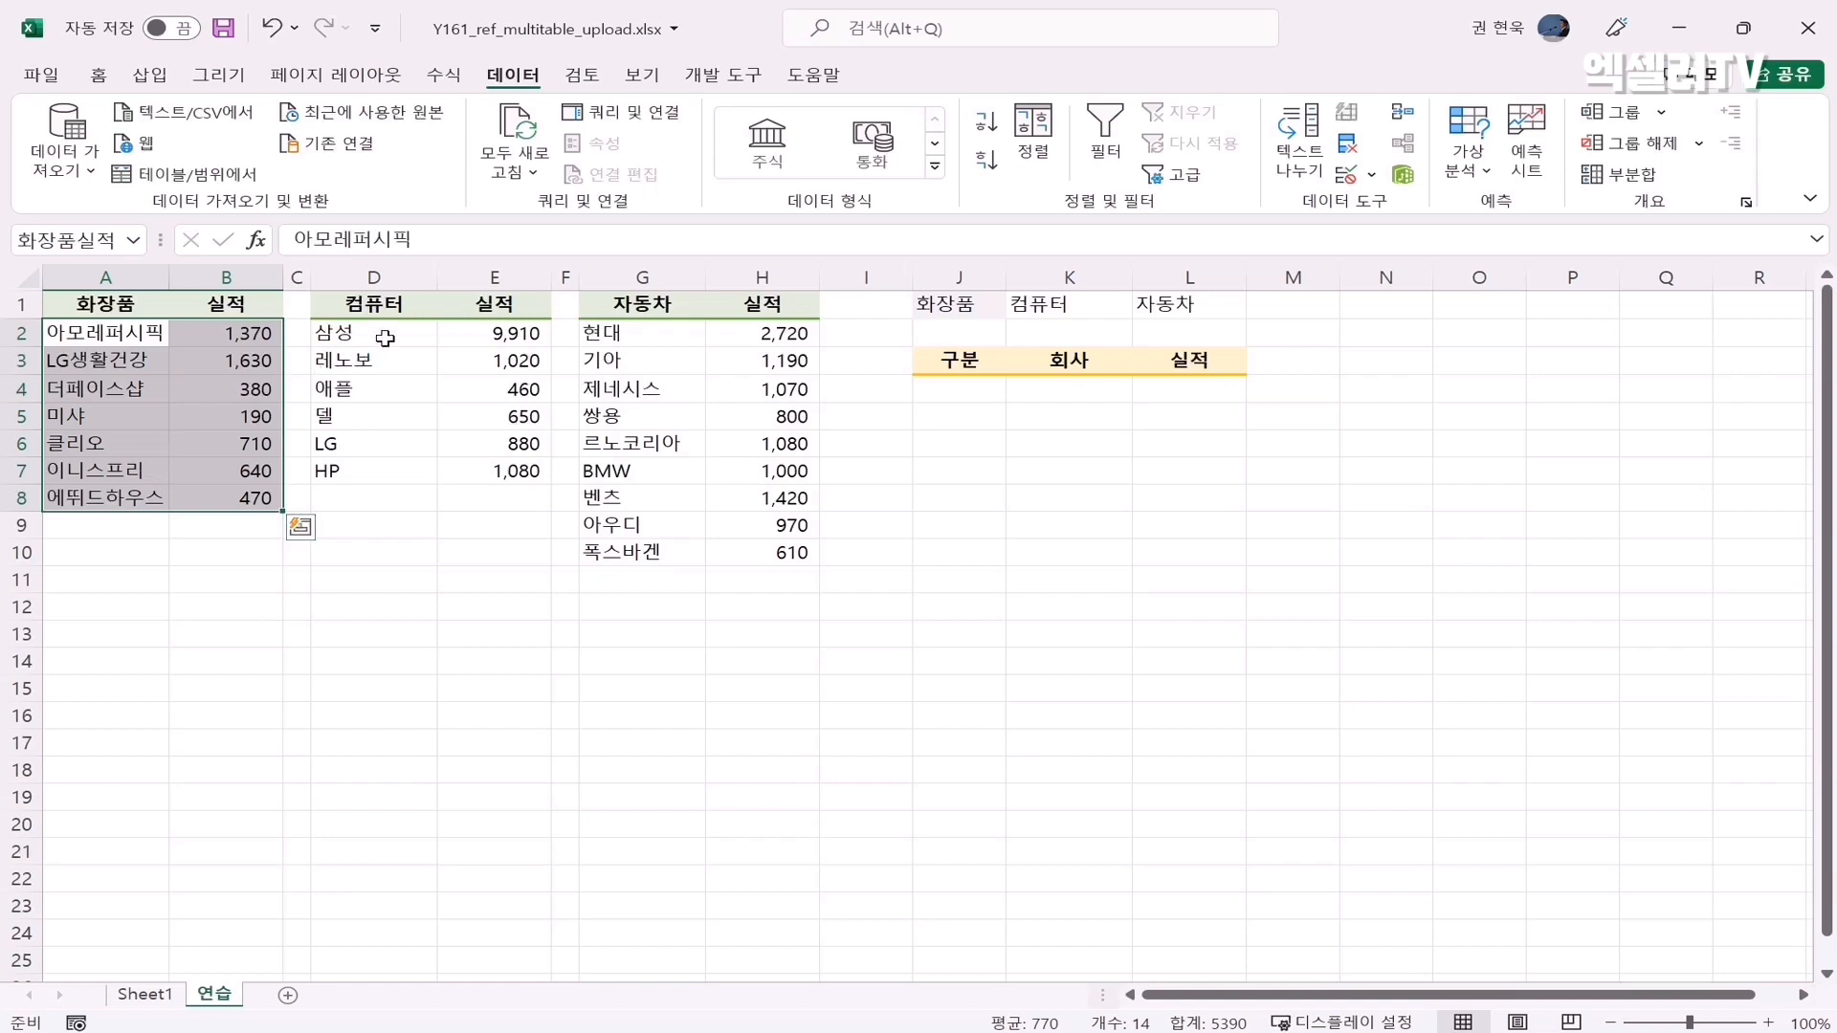
Define the name 컴퓨터실적 for the computer company and performance range D2:E7
drag(378, 335, 473, 473)
click(89, 240)
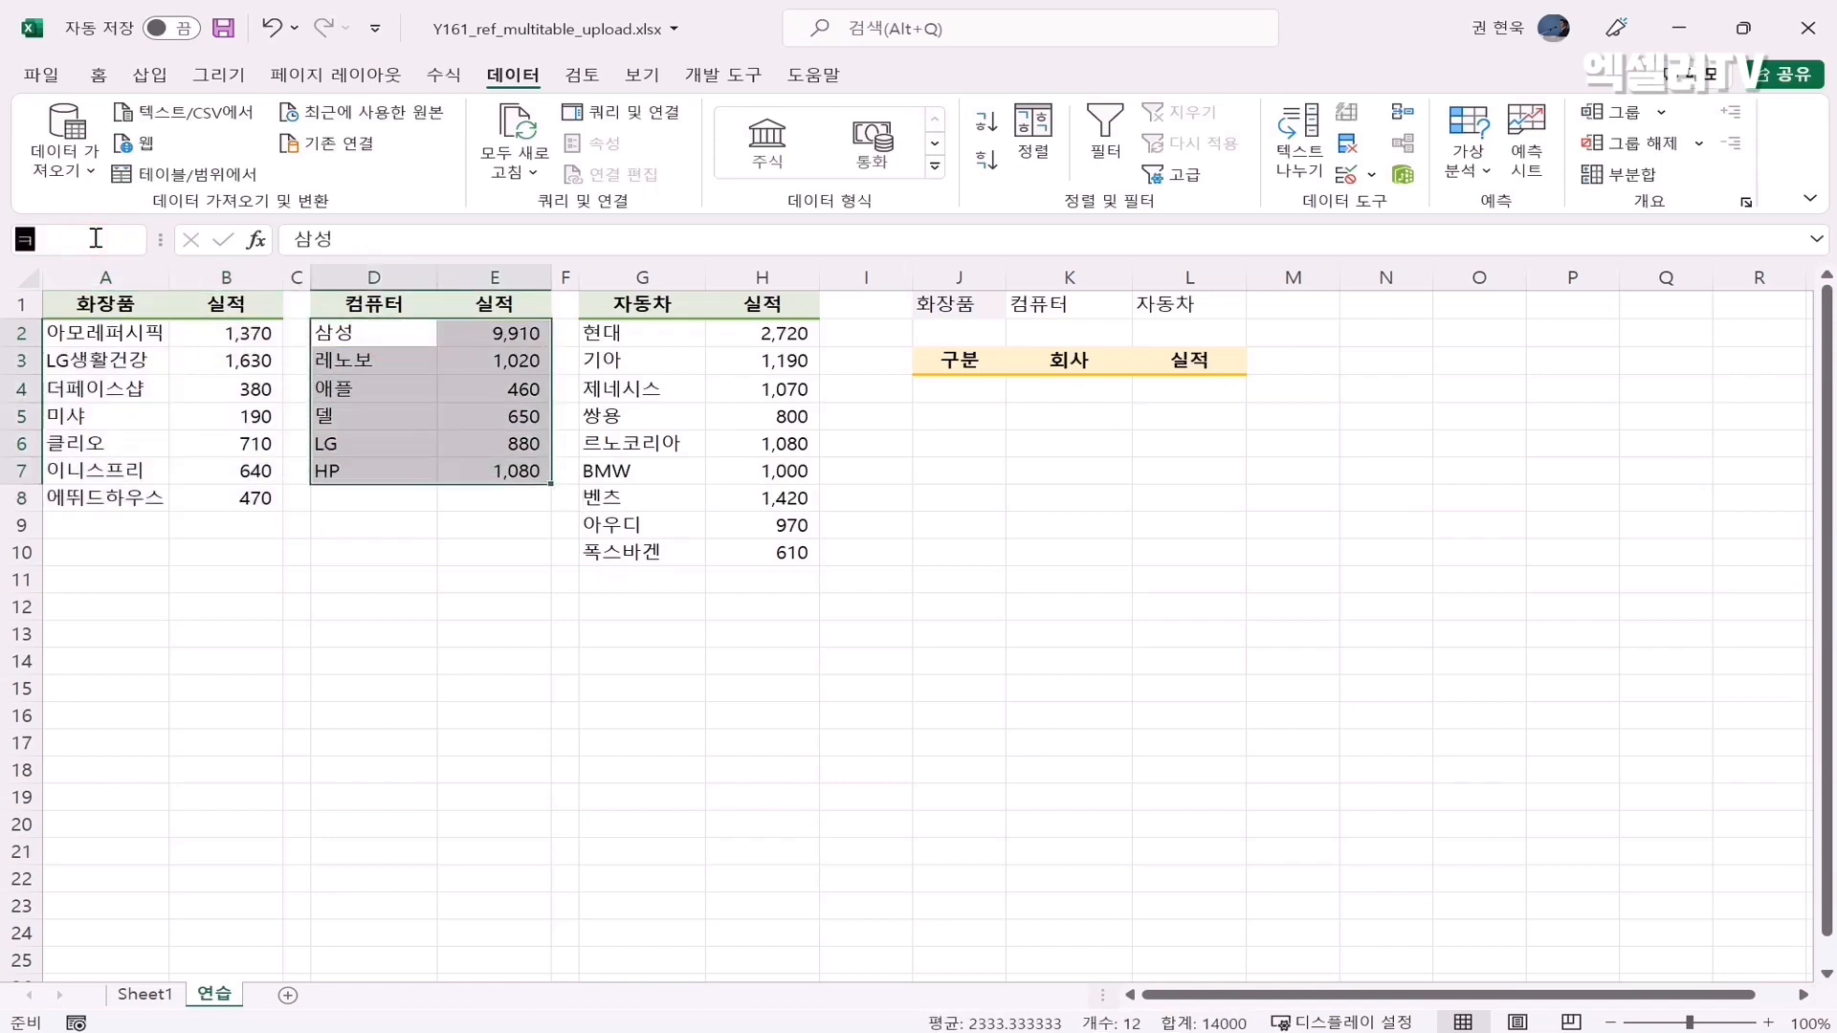
text(컴퓨터실적)
key(Return)
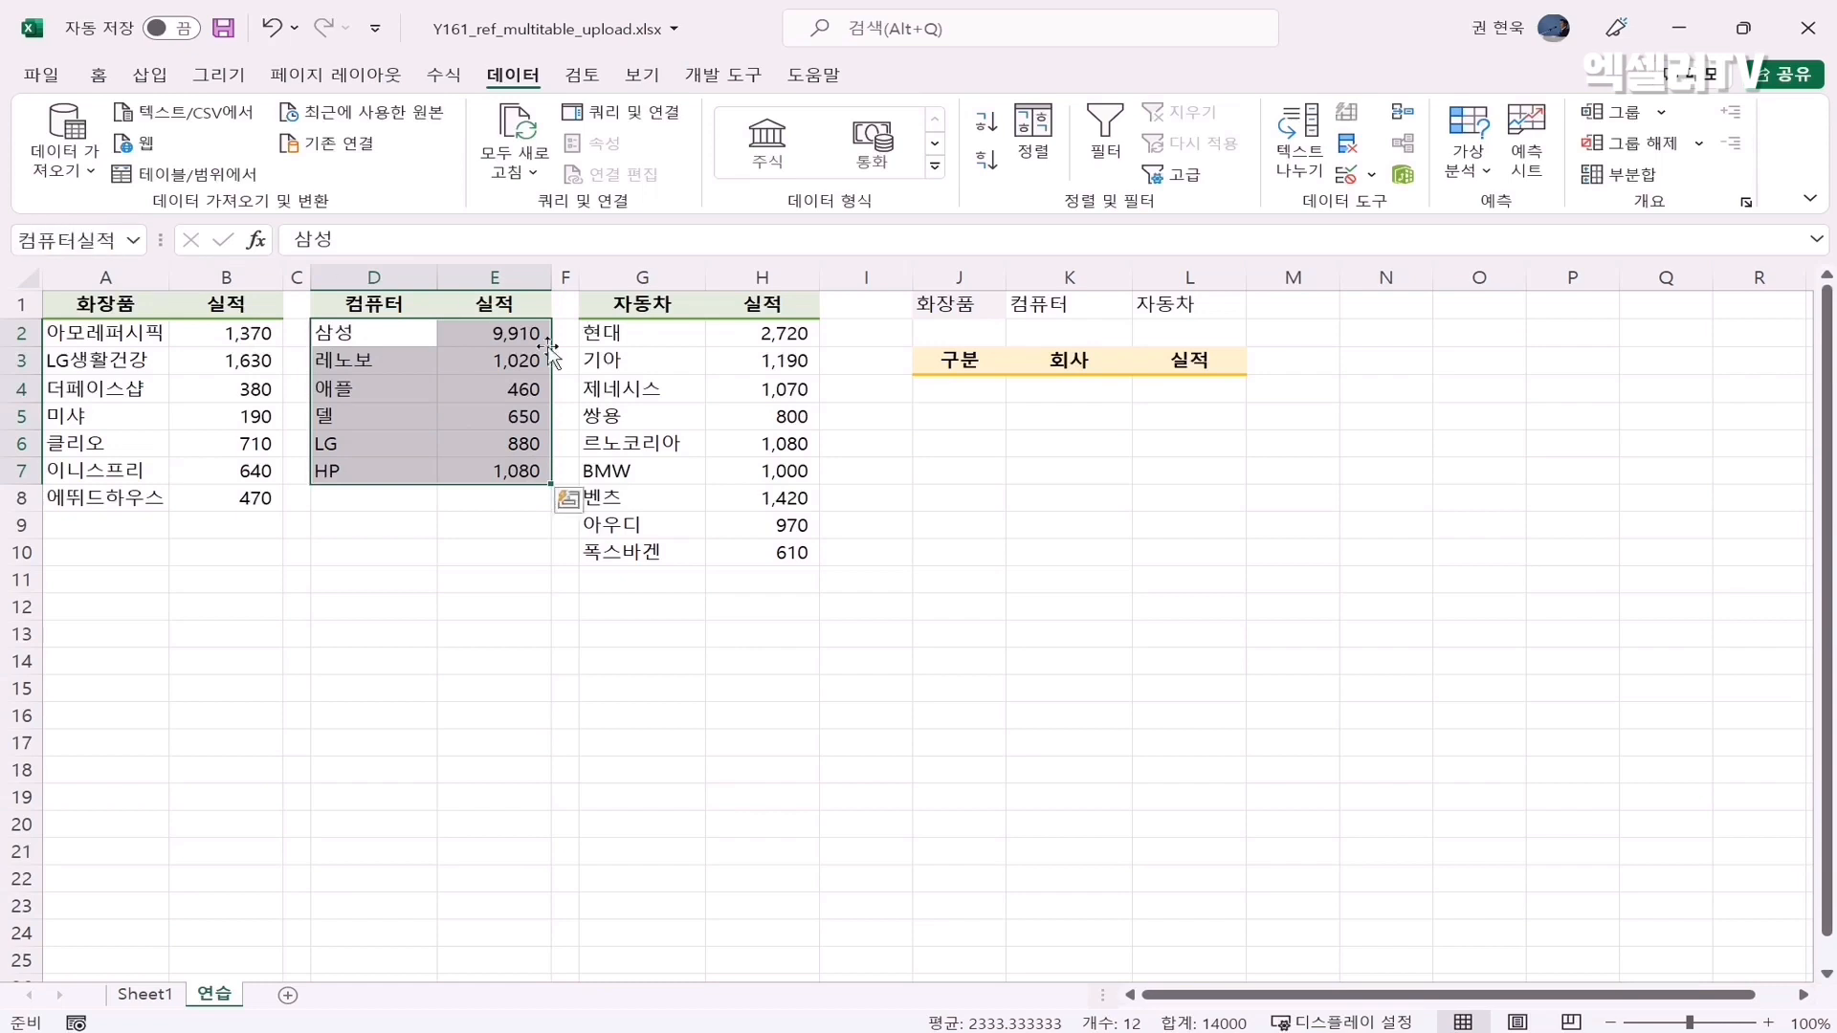
Define the name 자동차실적 for the car company and performance range G2:H10 and review all defined names in the Name Manager
drag(643, 332, 766, 553)
click(89, 240)
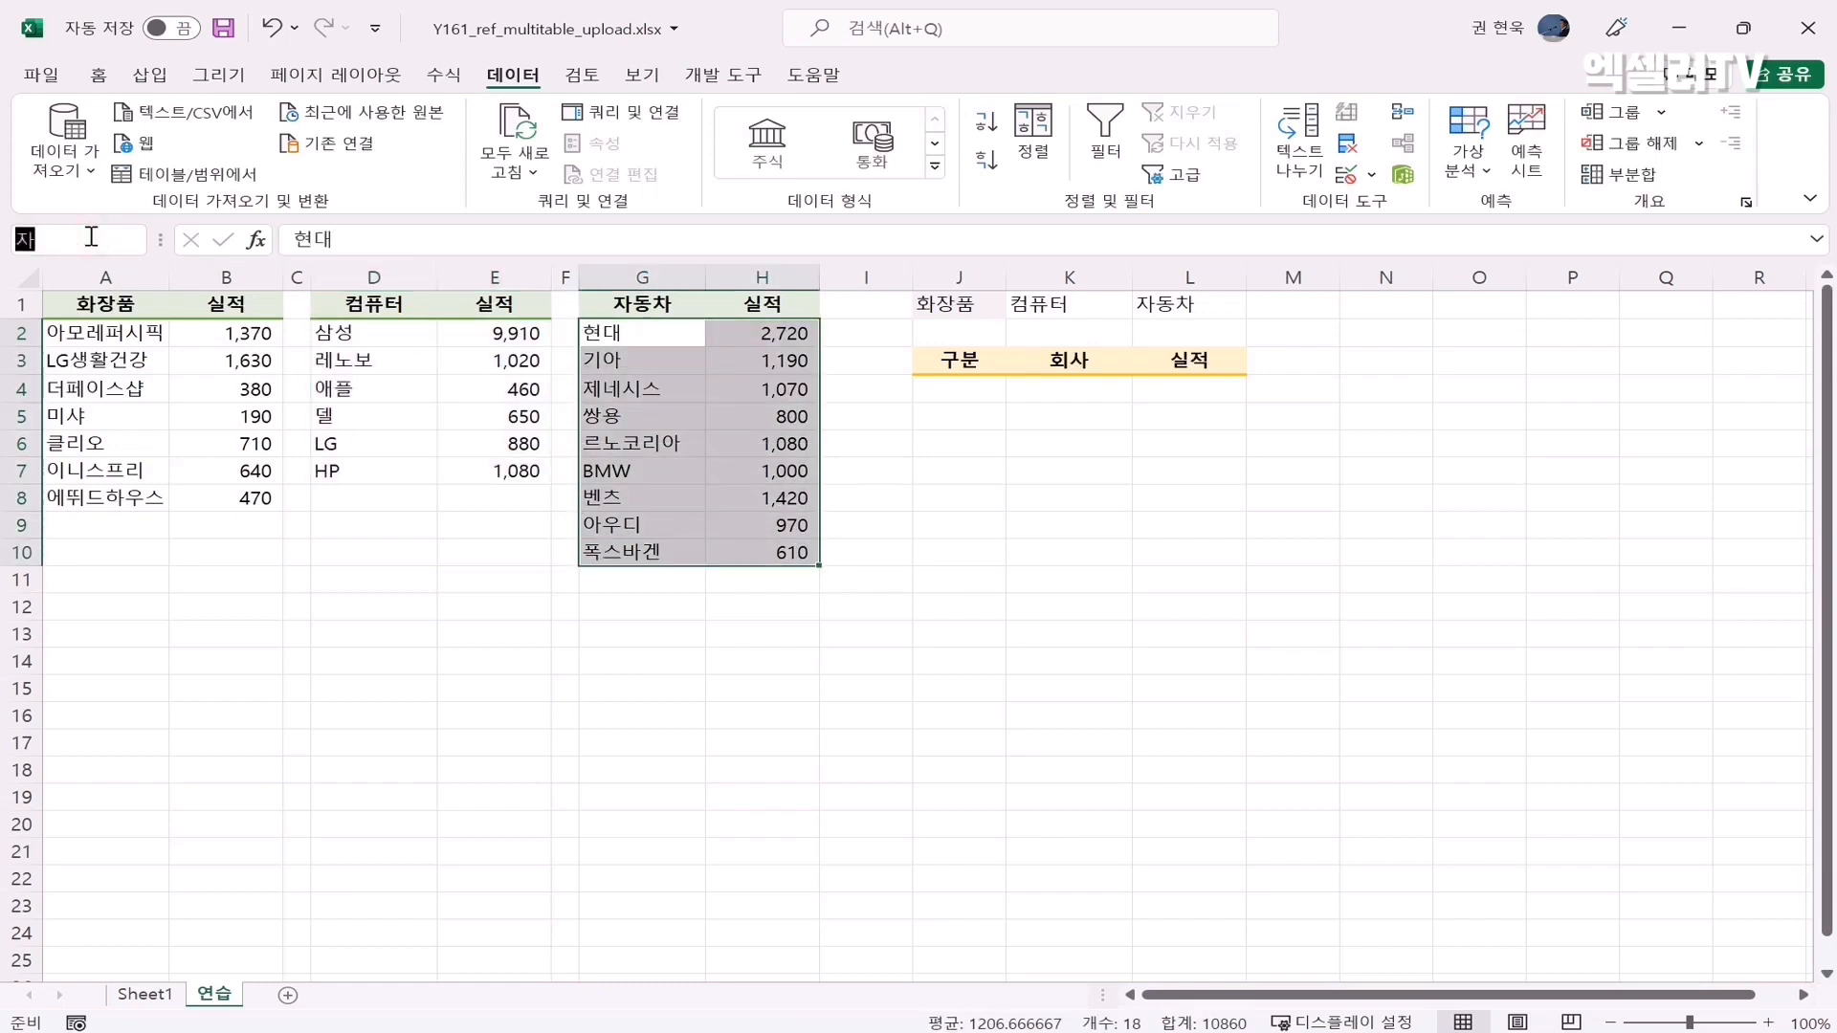
text(자동차실적)
click(443, 74)
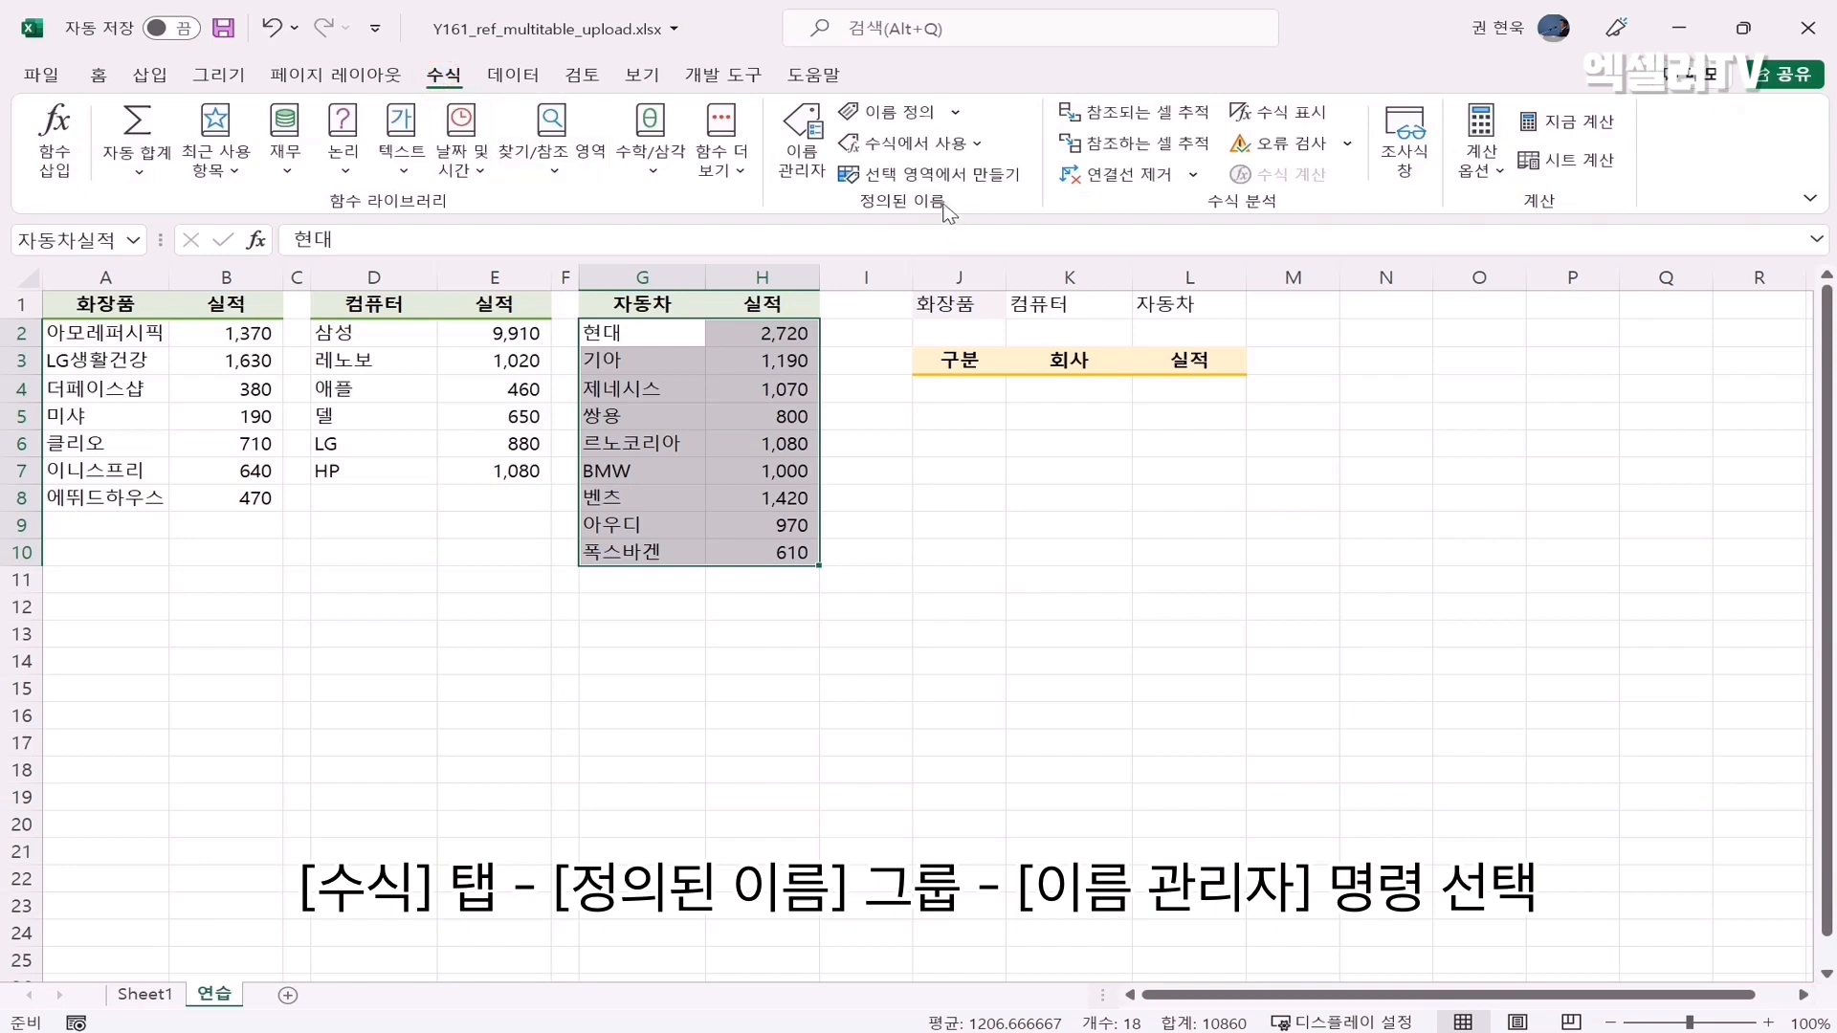
click(794, 151)
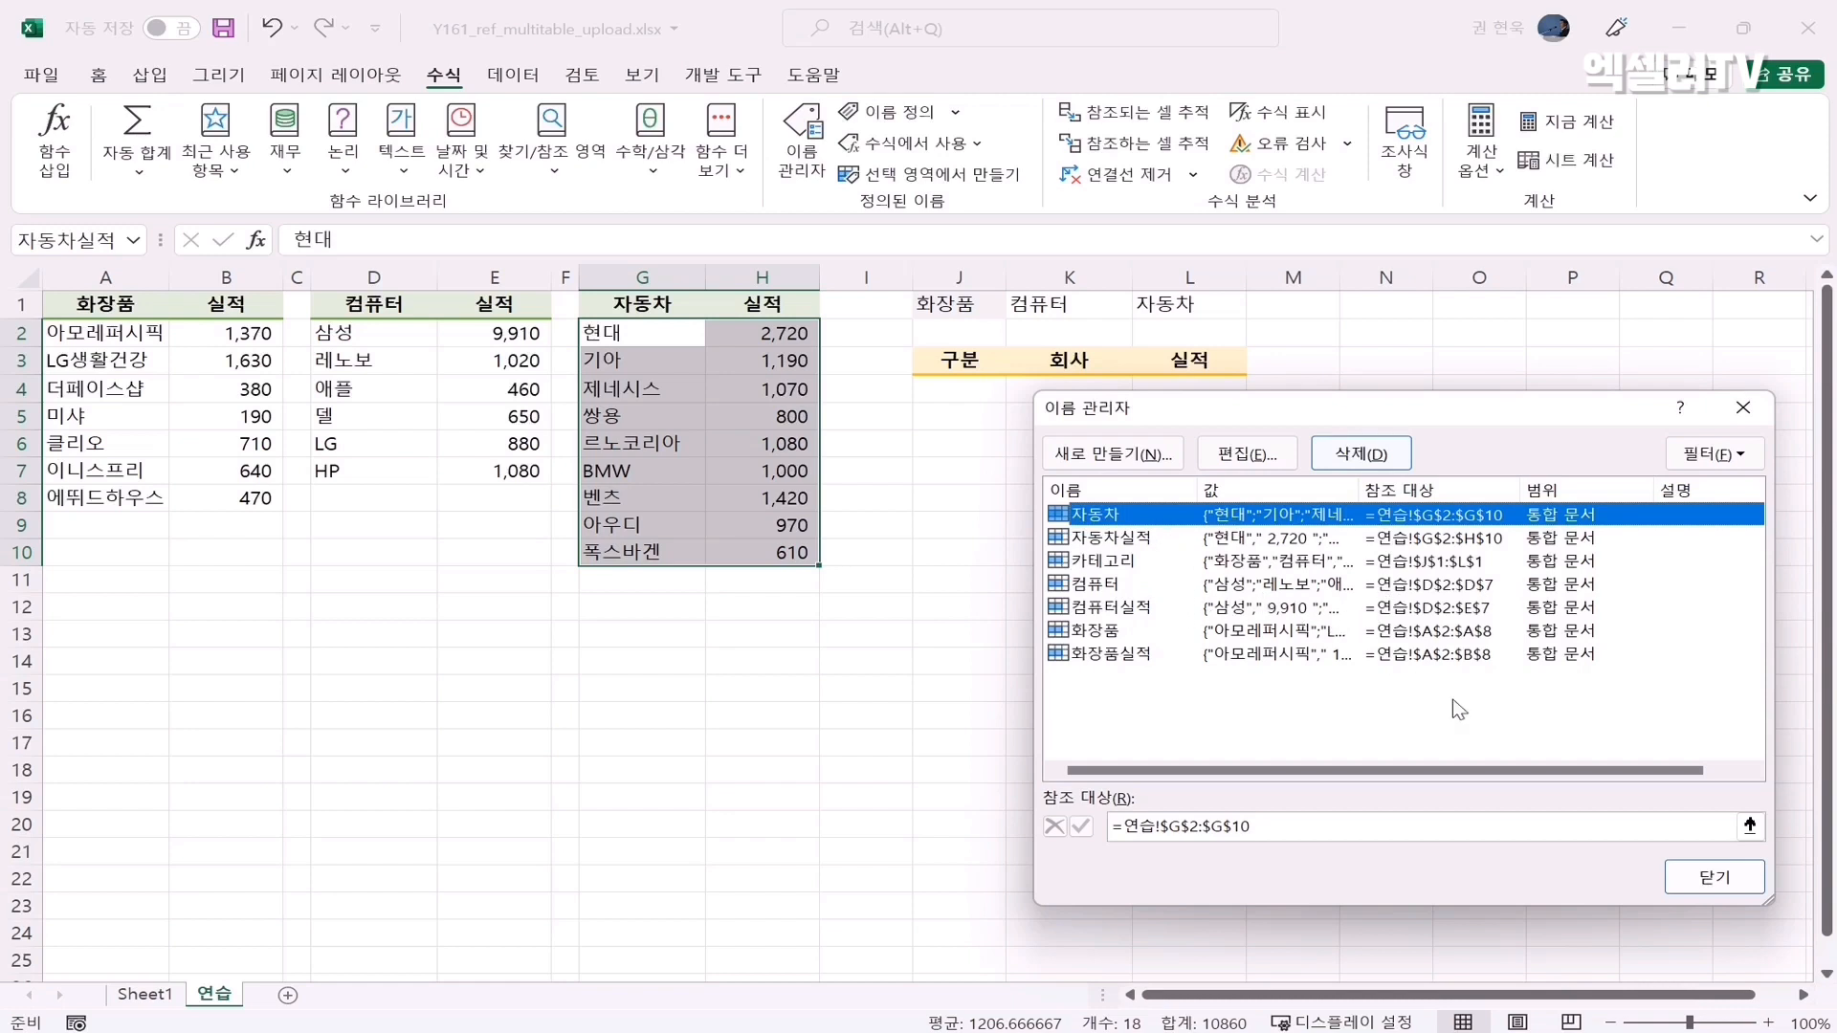
click(1700, 882)
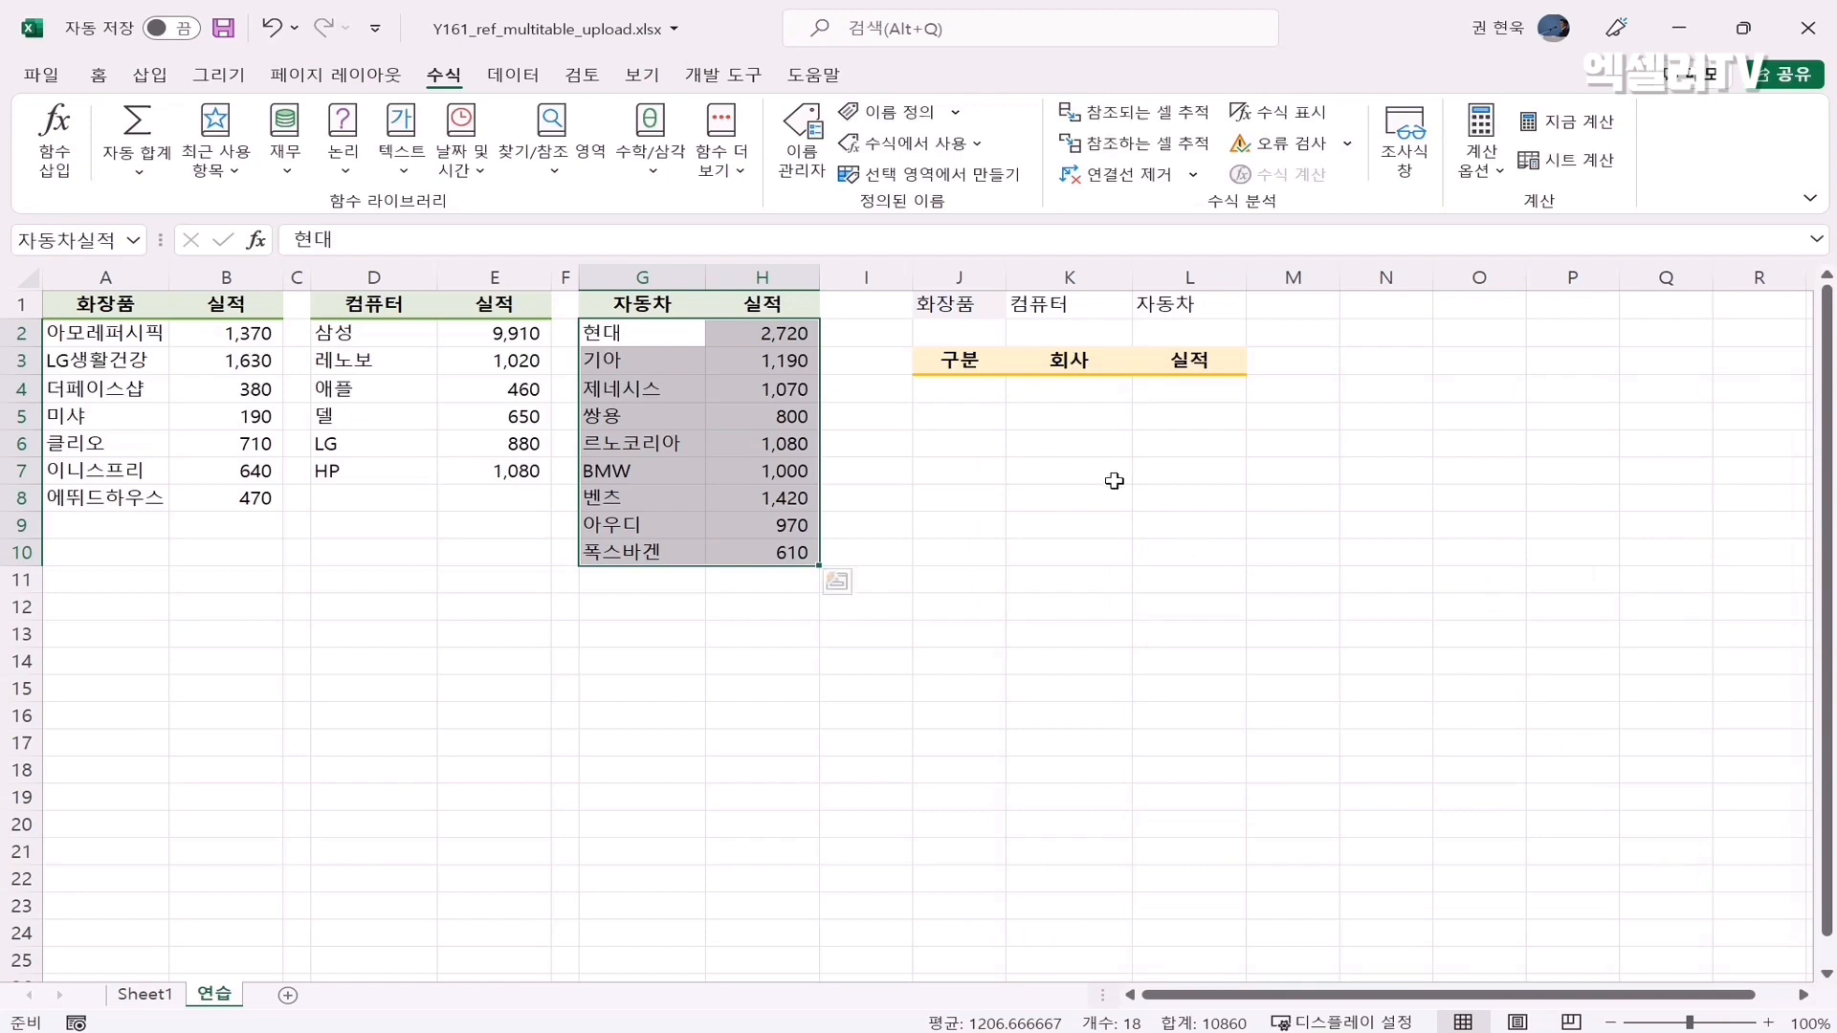
Add a list data validation with the source =카테고리 to cell J4 and choose 화장품 as the category
click(976, 390)
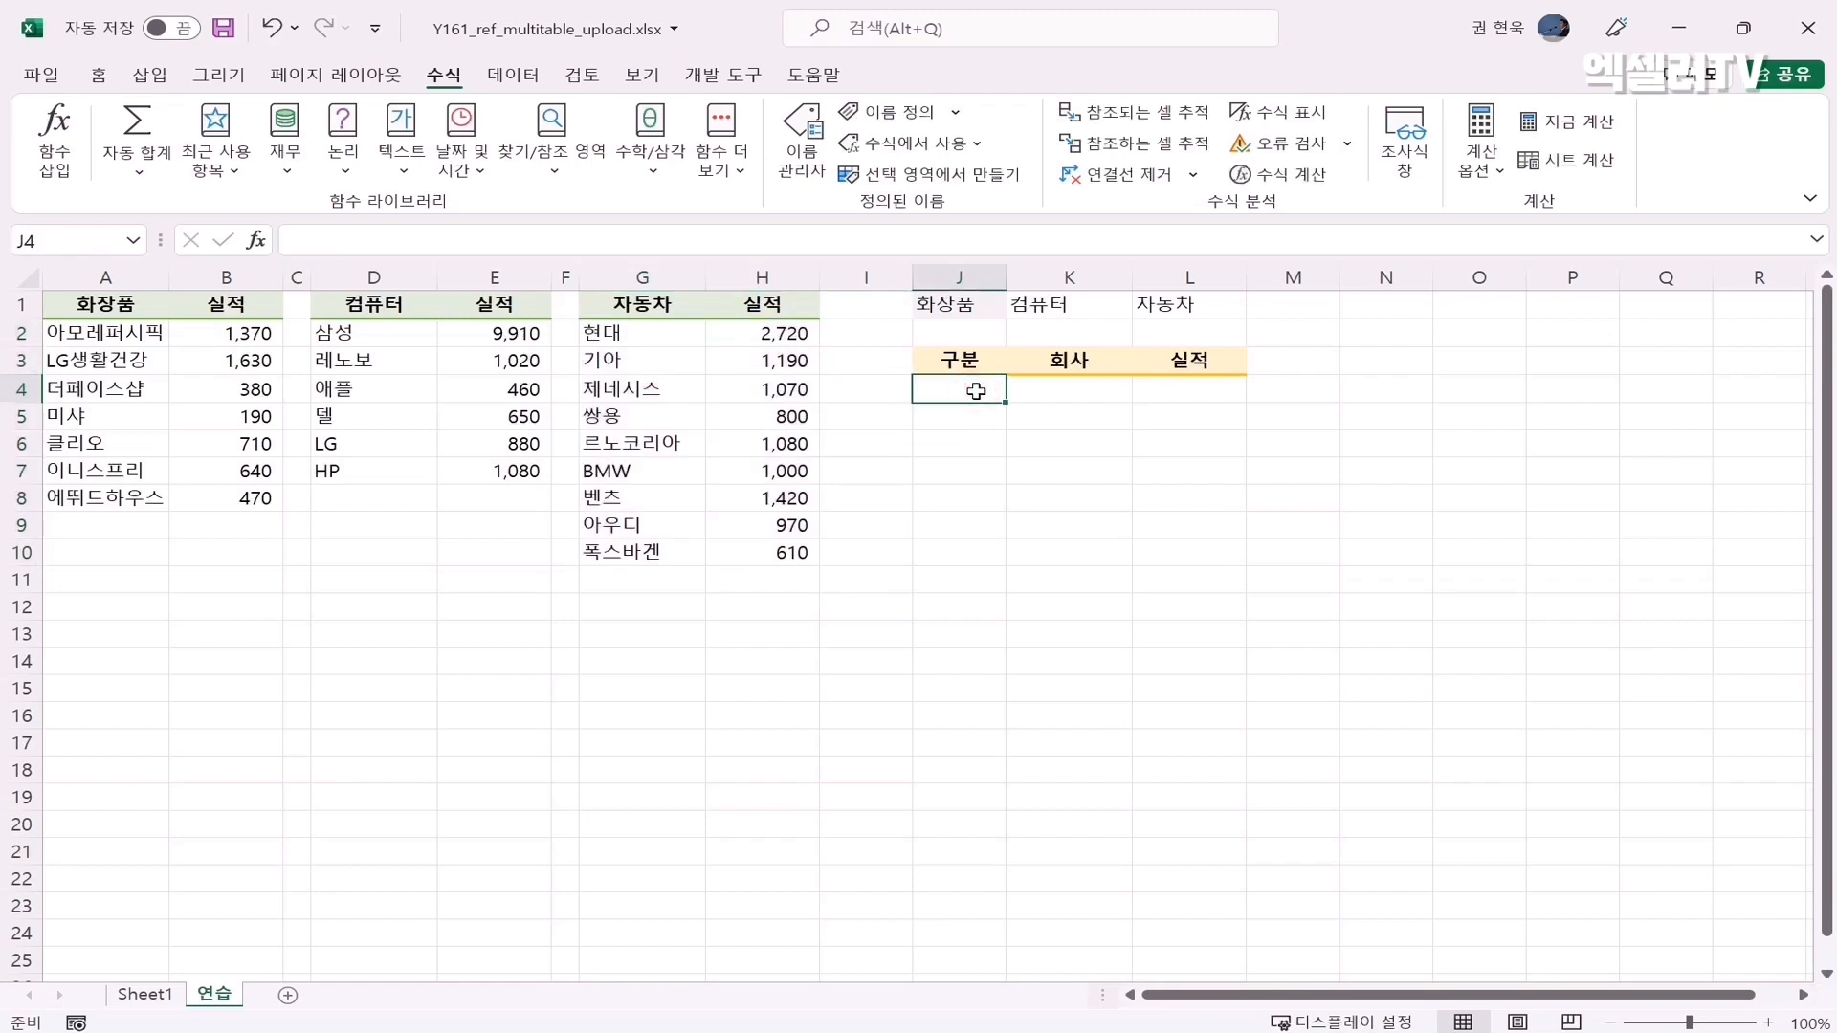
click(517, 75)
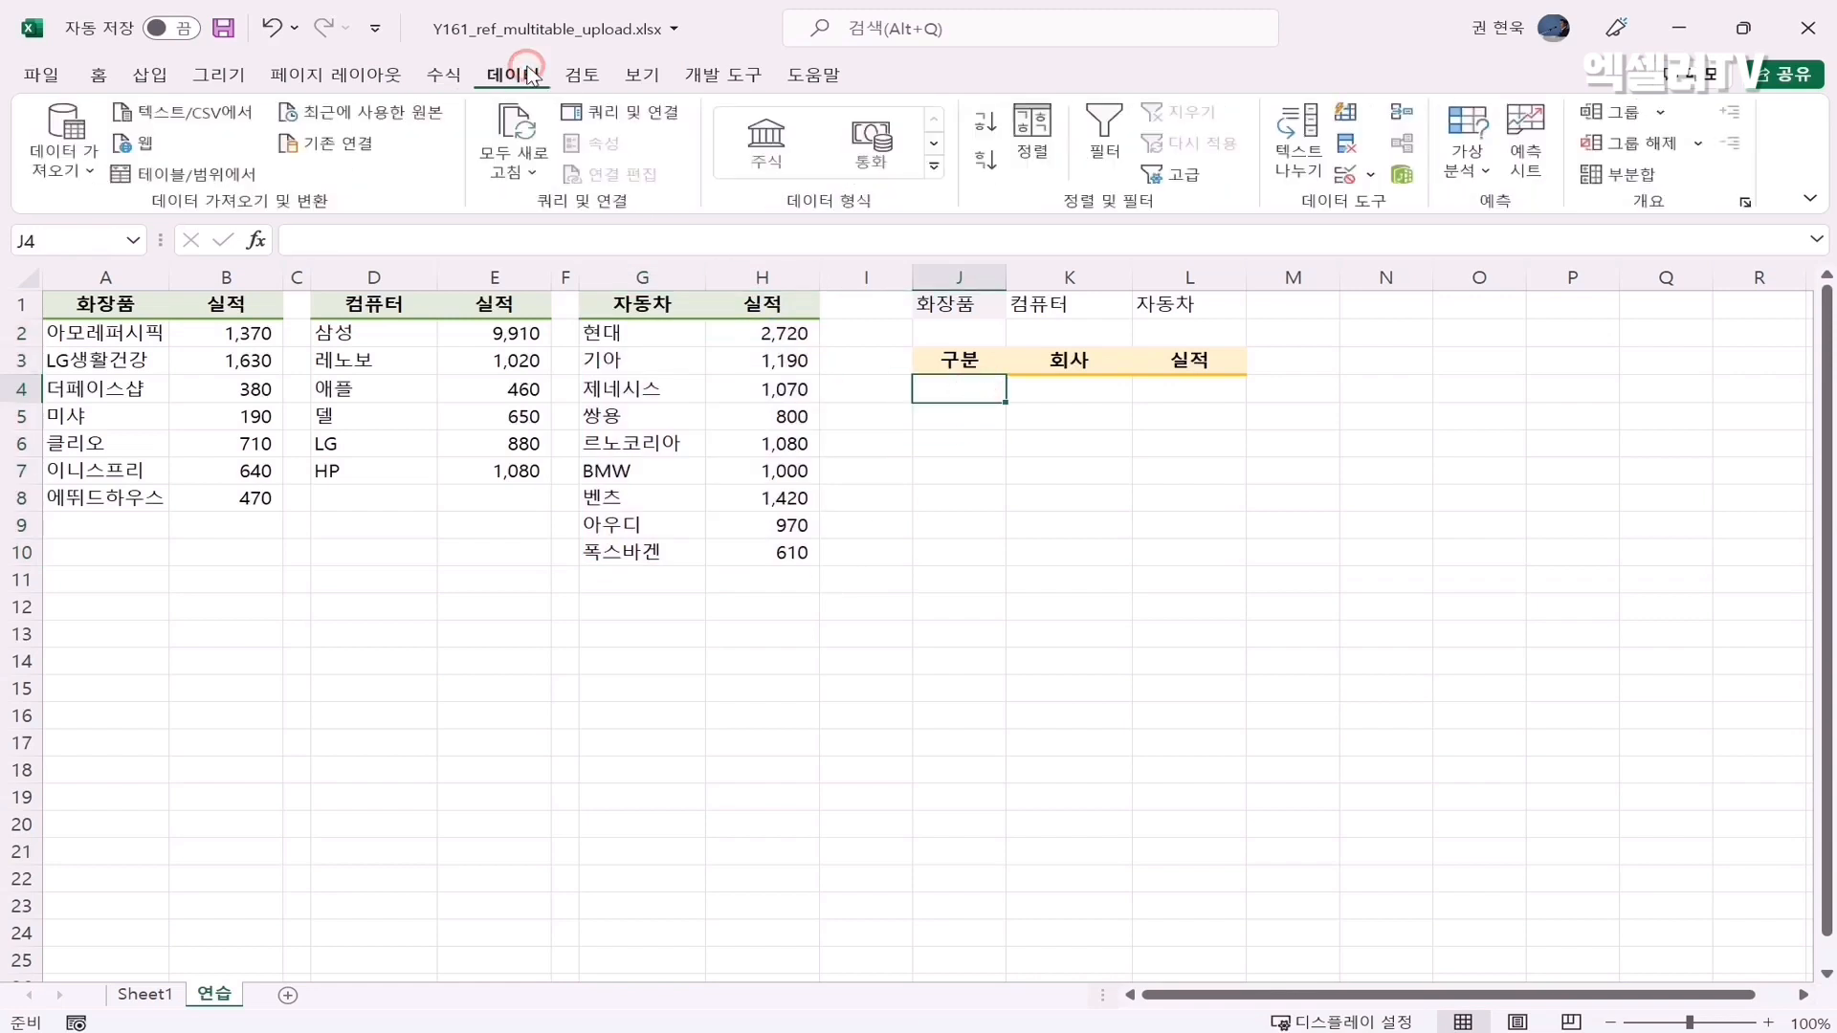
click(1347, 174)
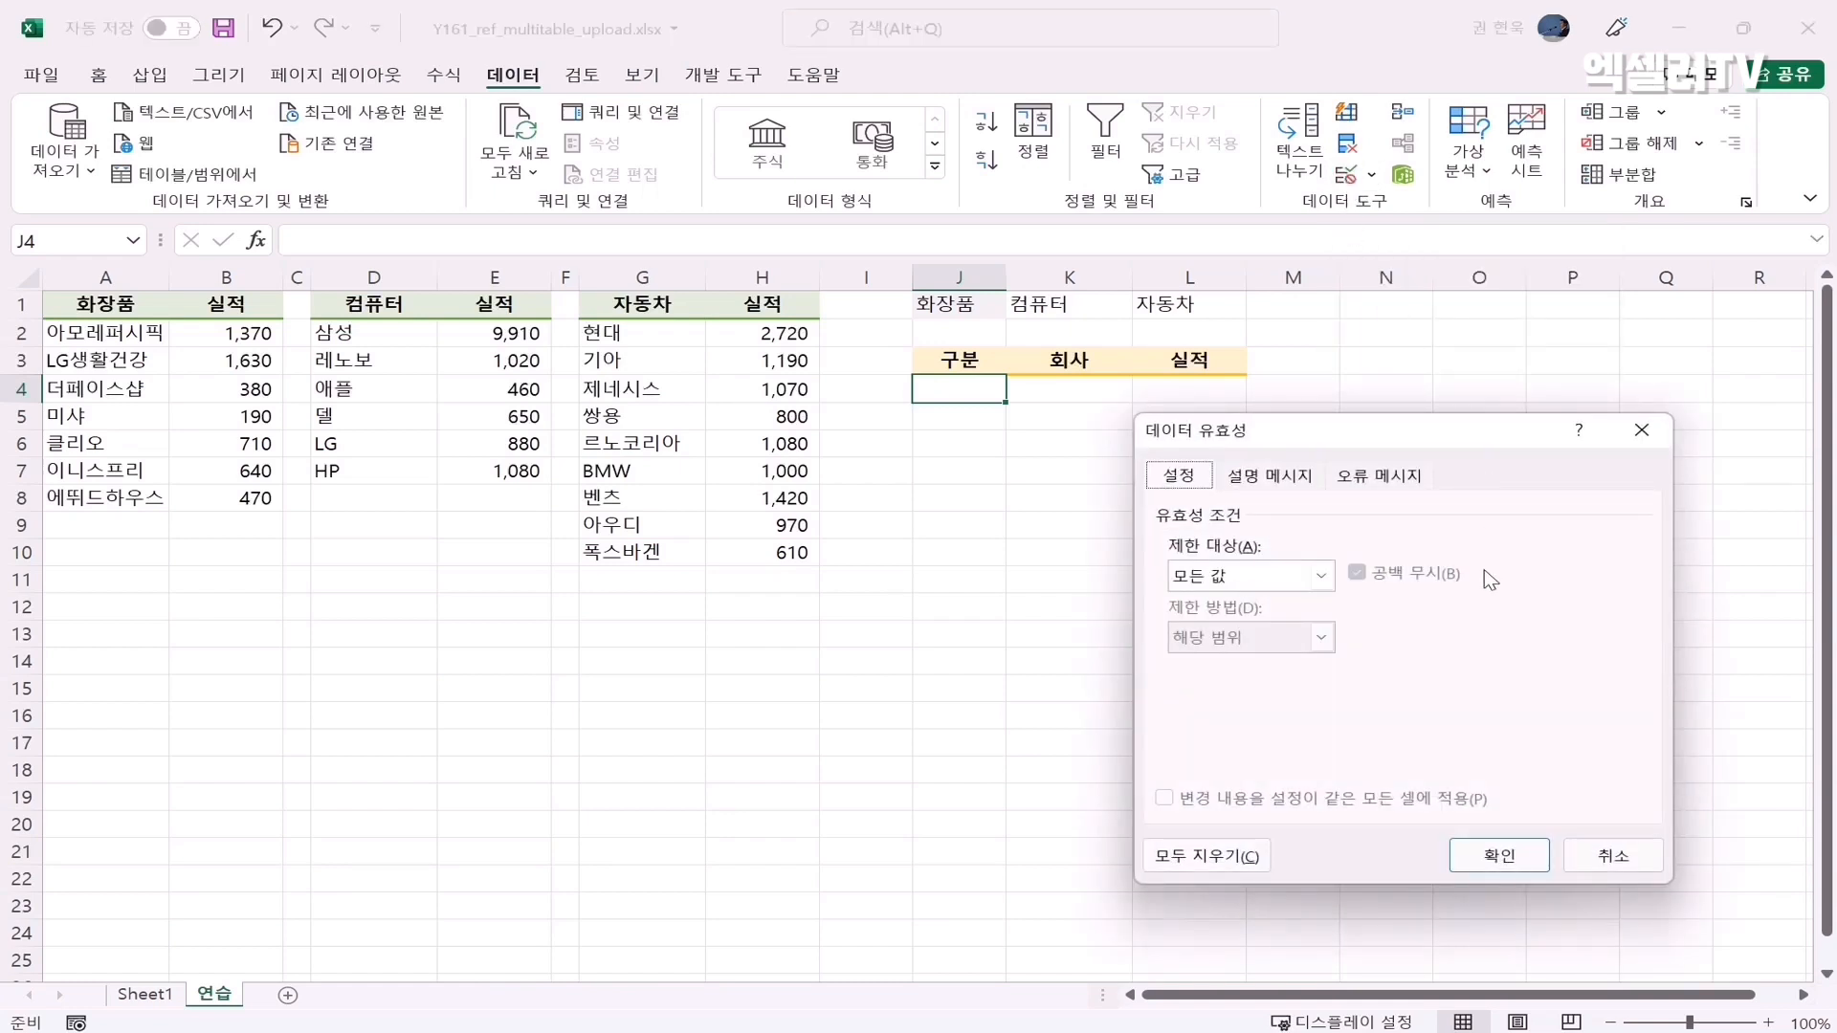
click(1320, 575)
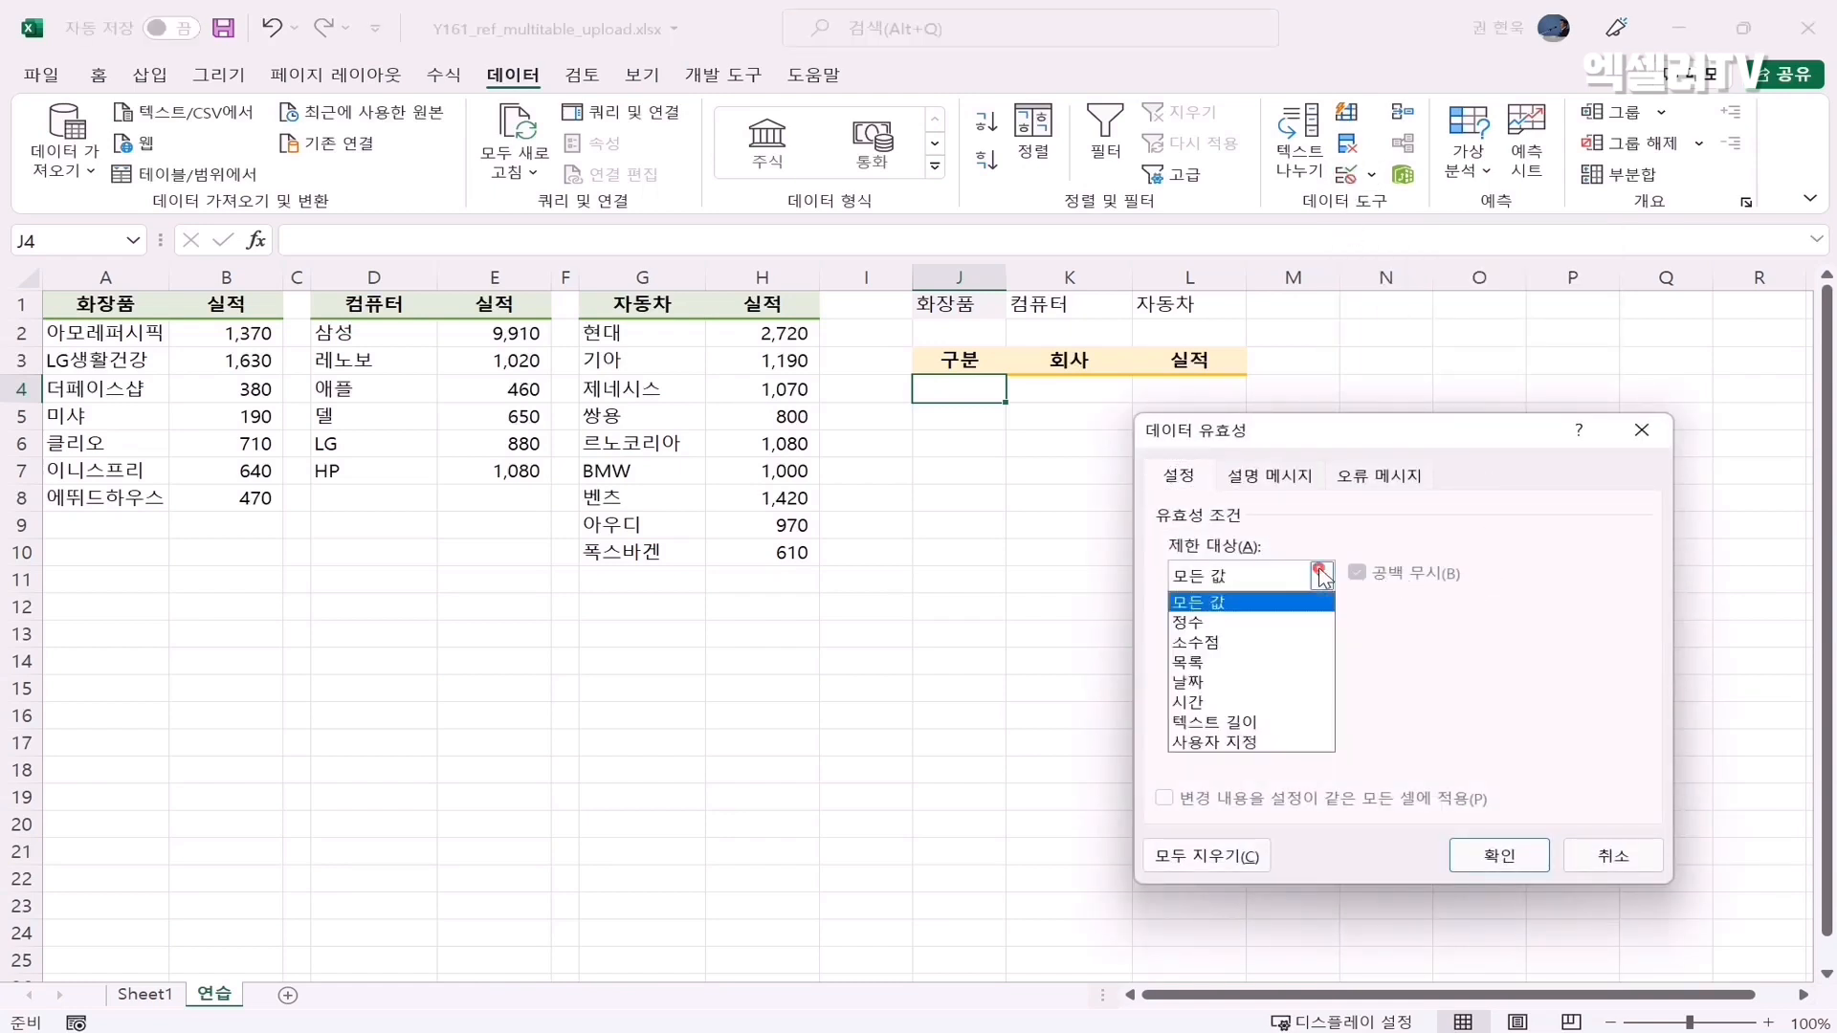
click(1203, 664)
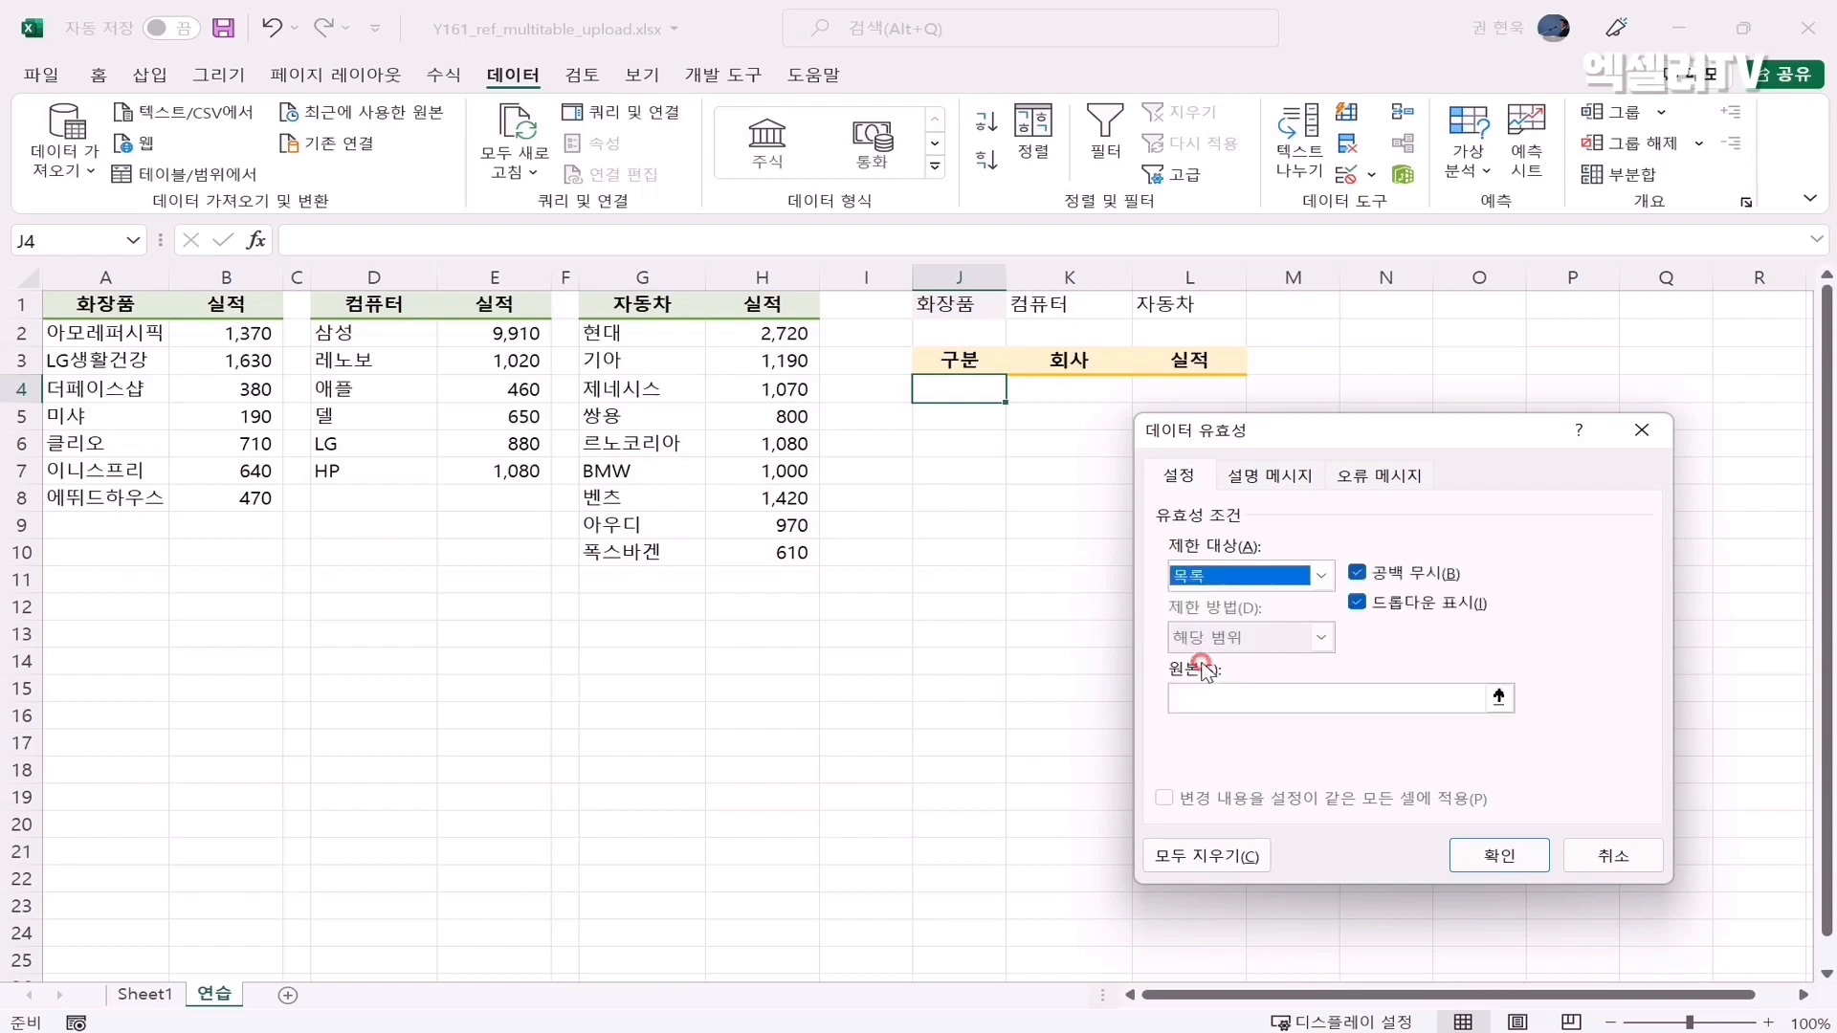
click(1246, 699)
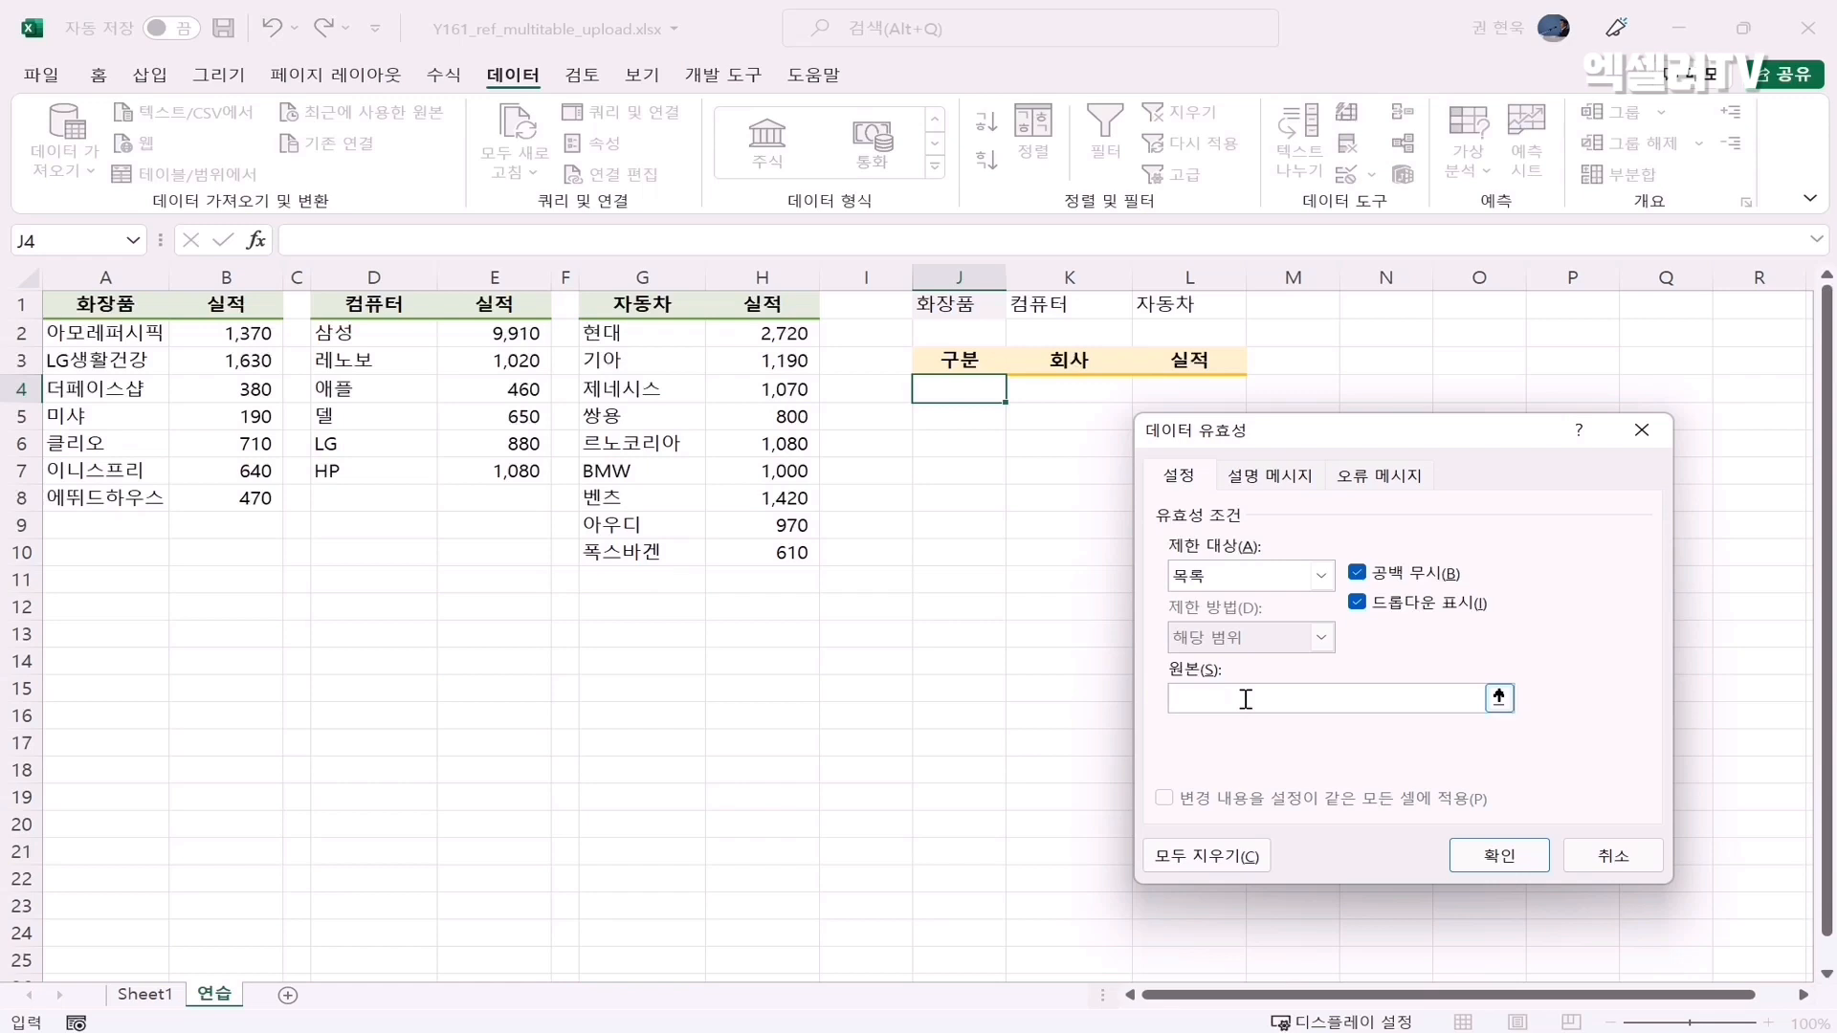
drag(983, 305, 1177, 303)
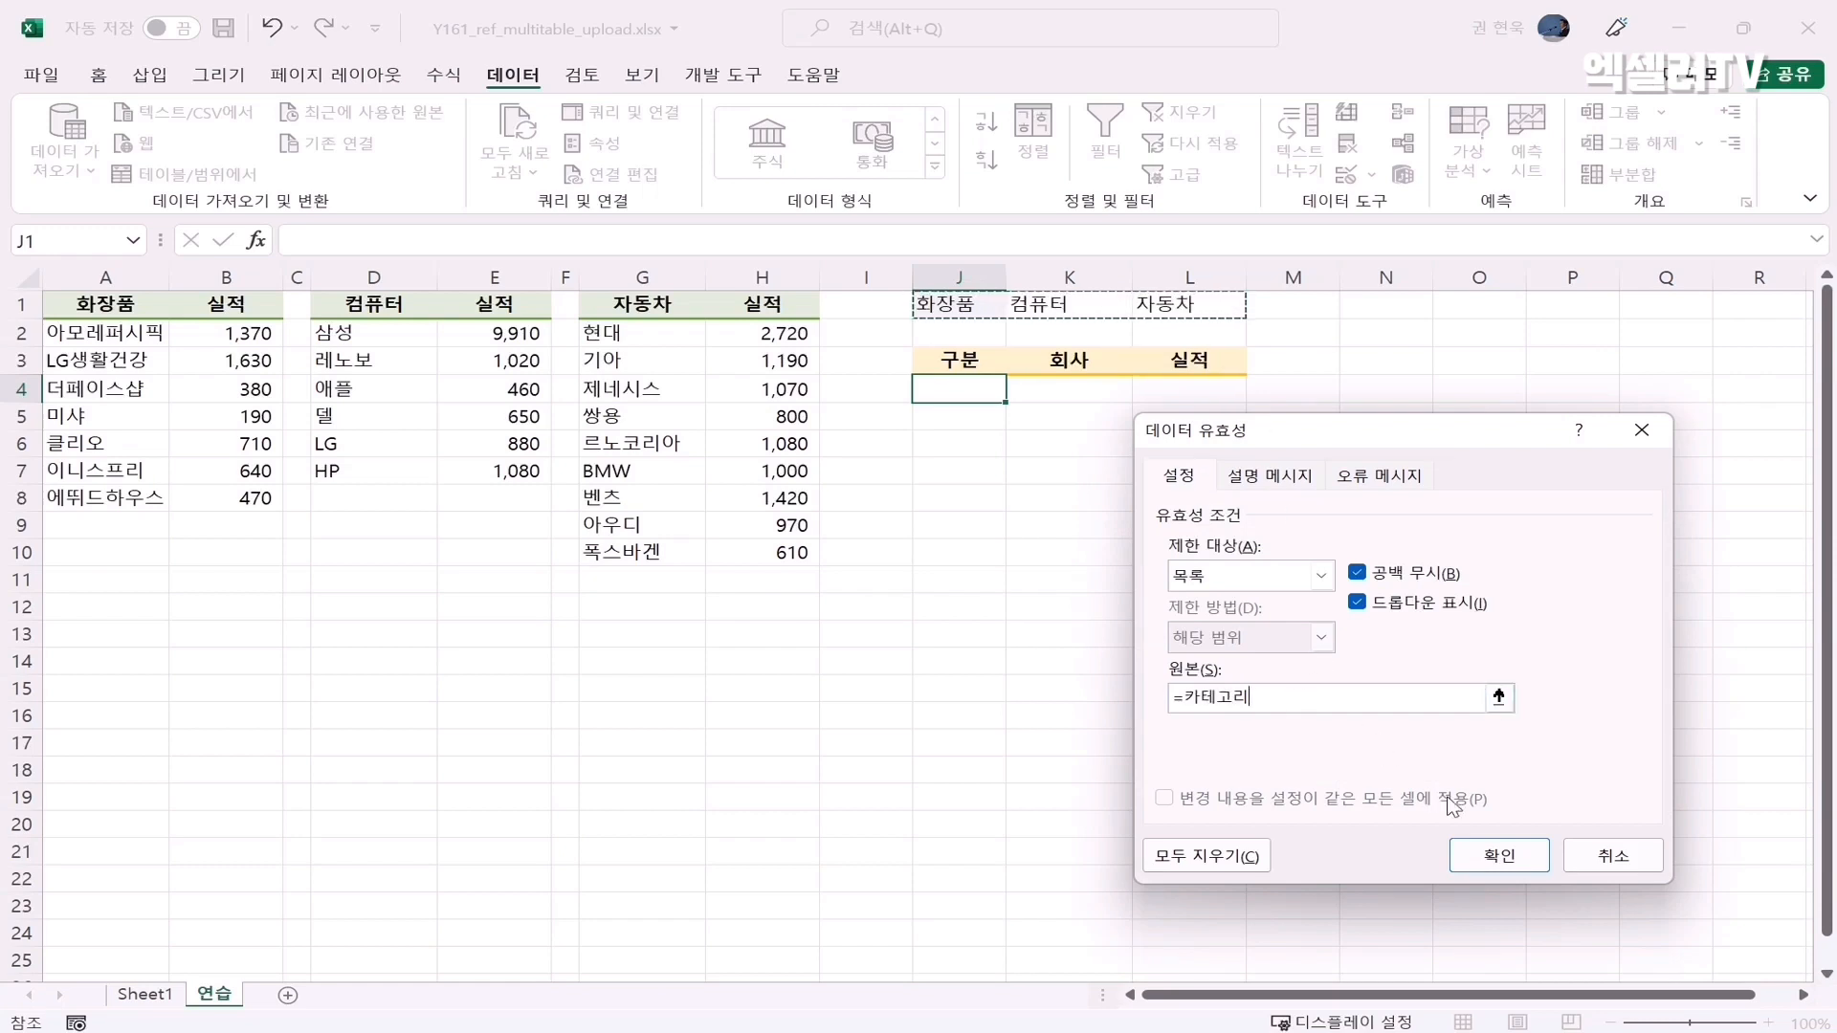
click(1498, 855)
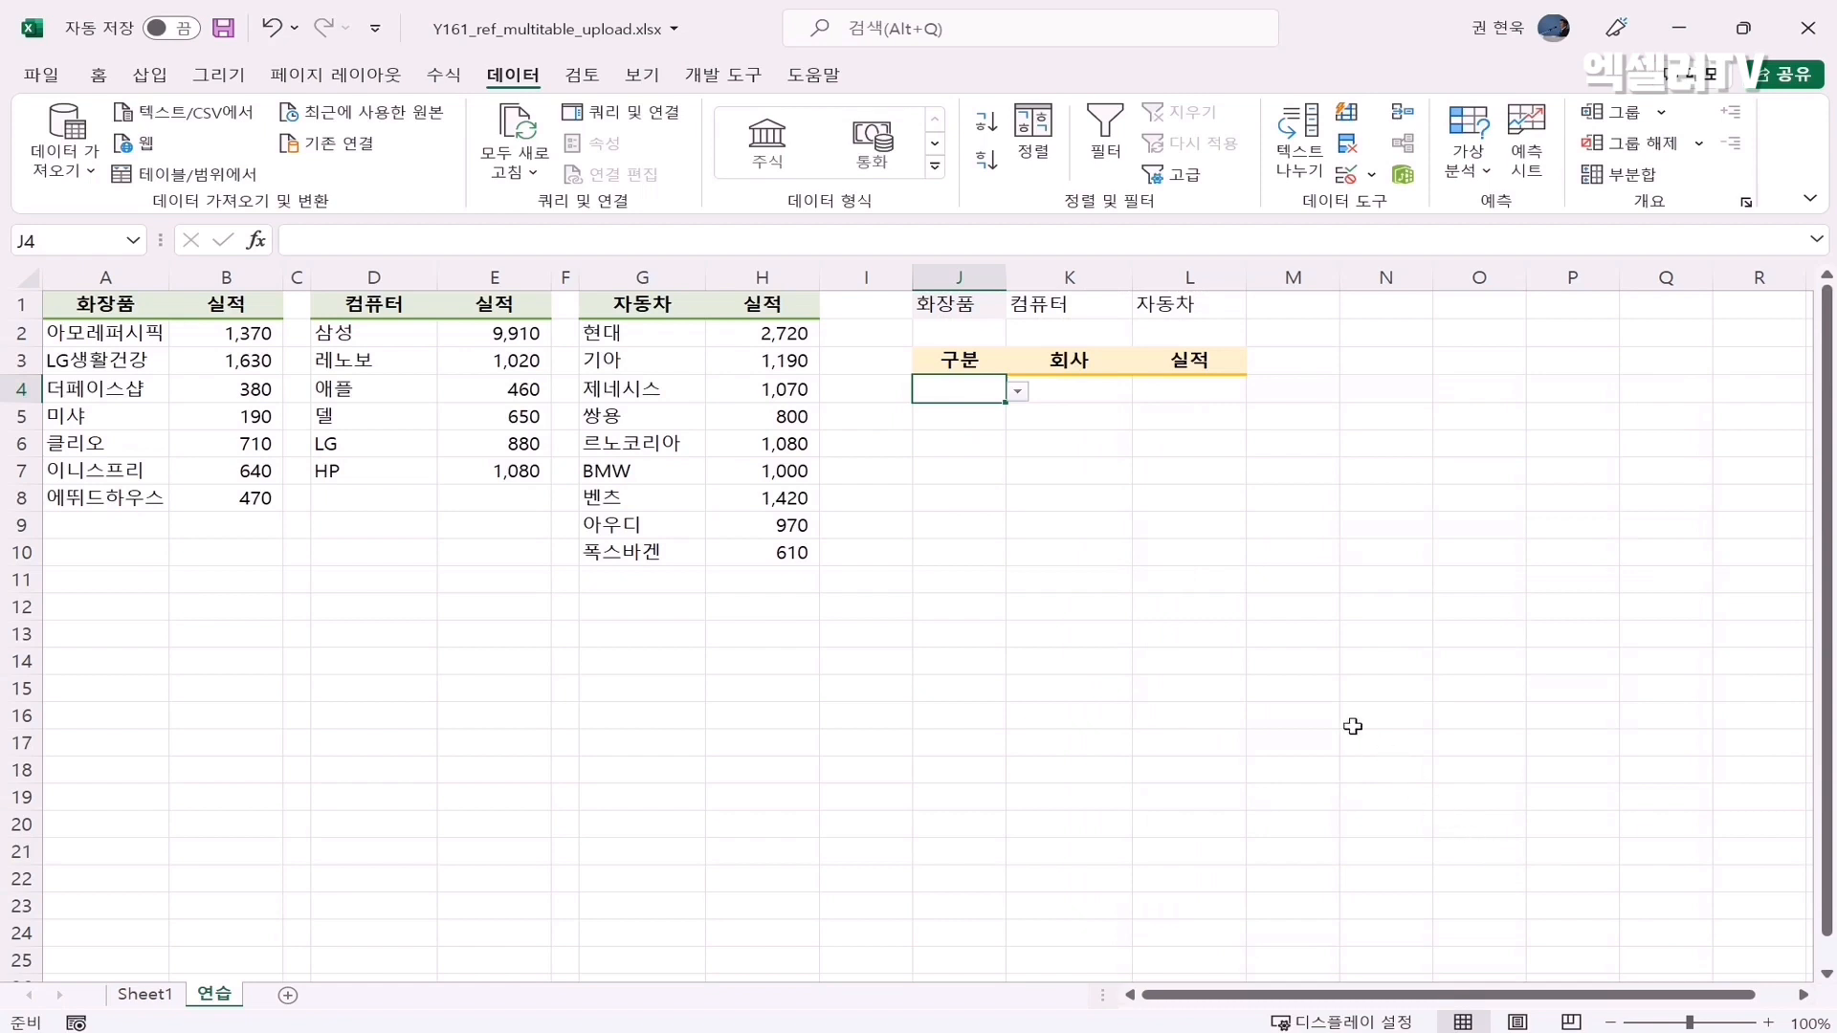
click(1019, 392)
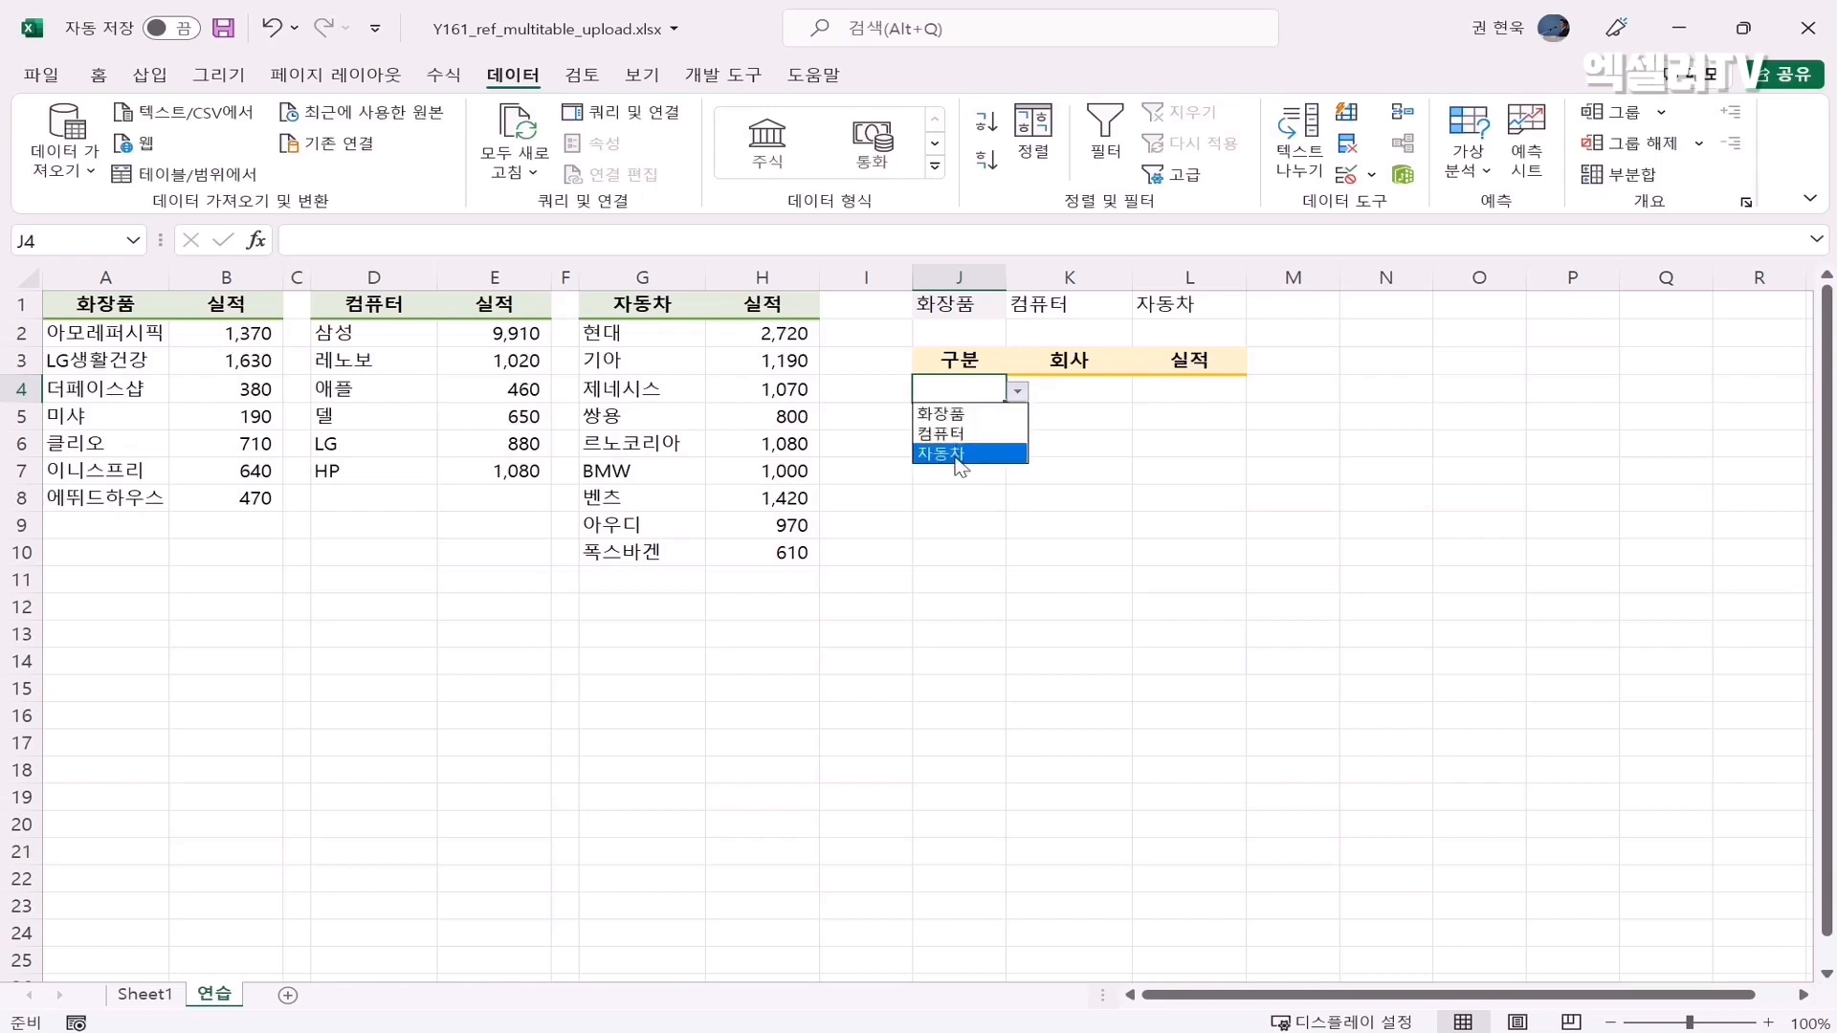
click(954, 414)
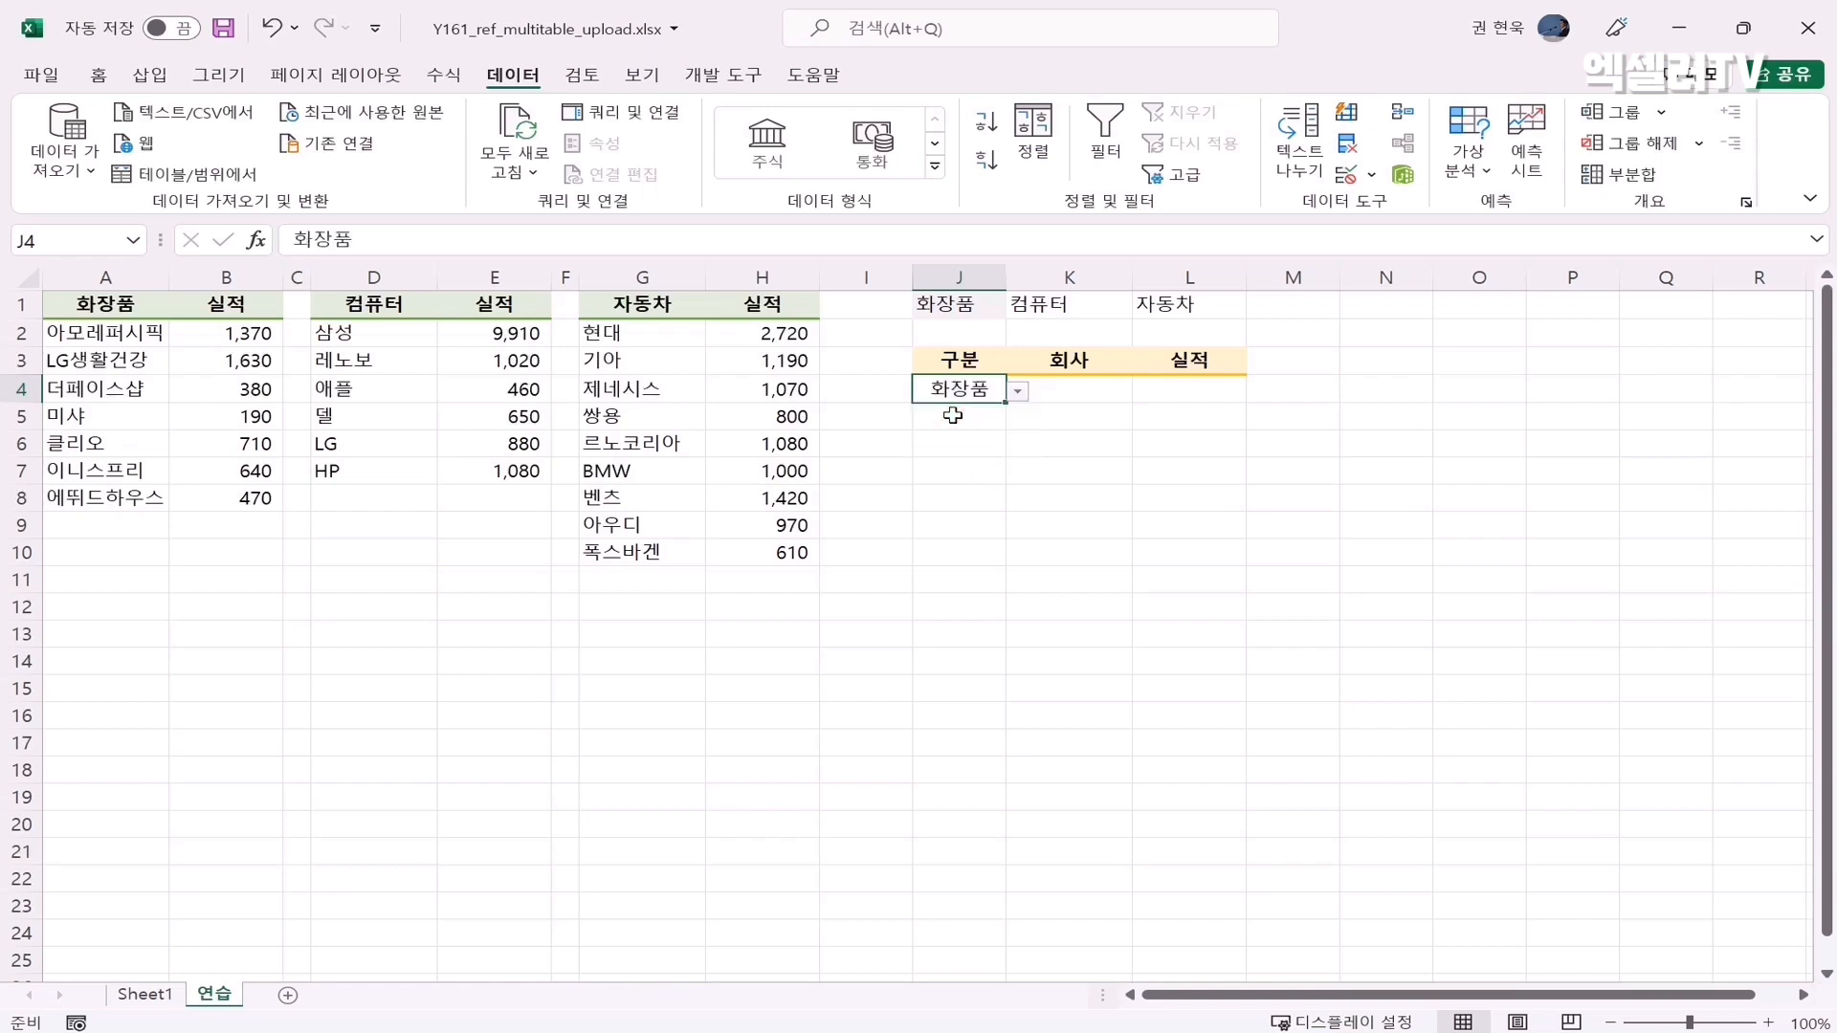
Add a list data validation with the source =indirect($J$4) to company cell K4
click(1081, 393)
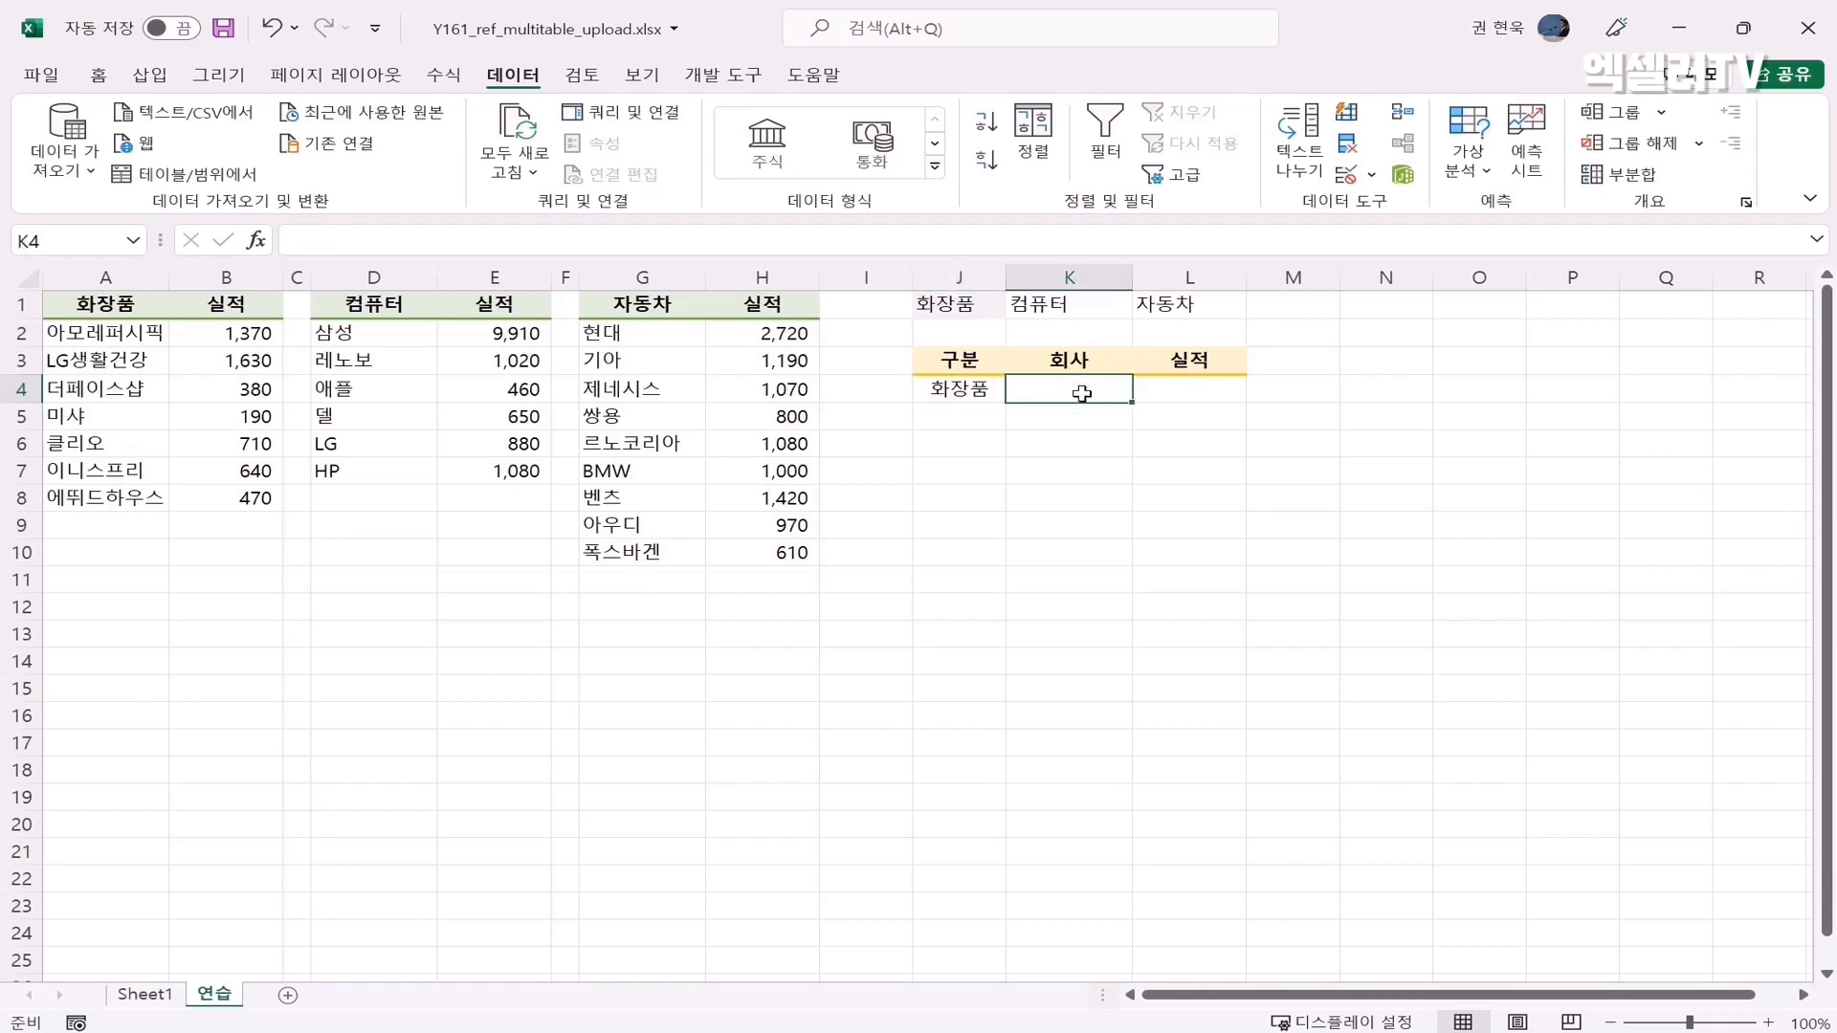
click(1348, 176)
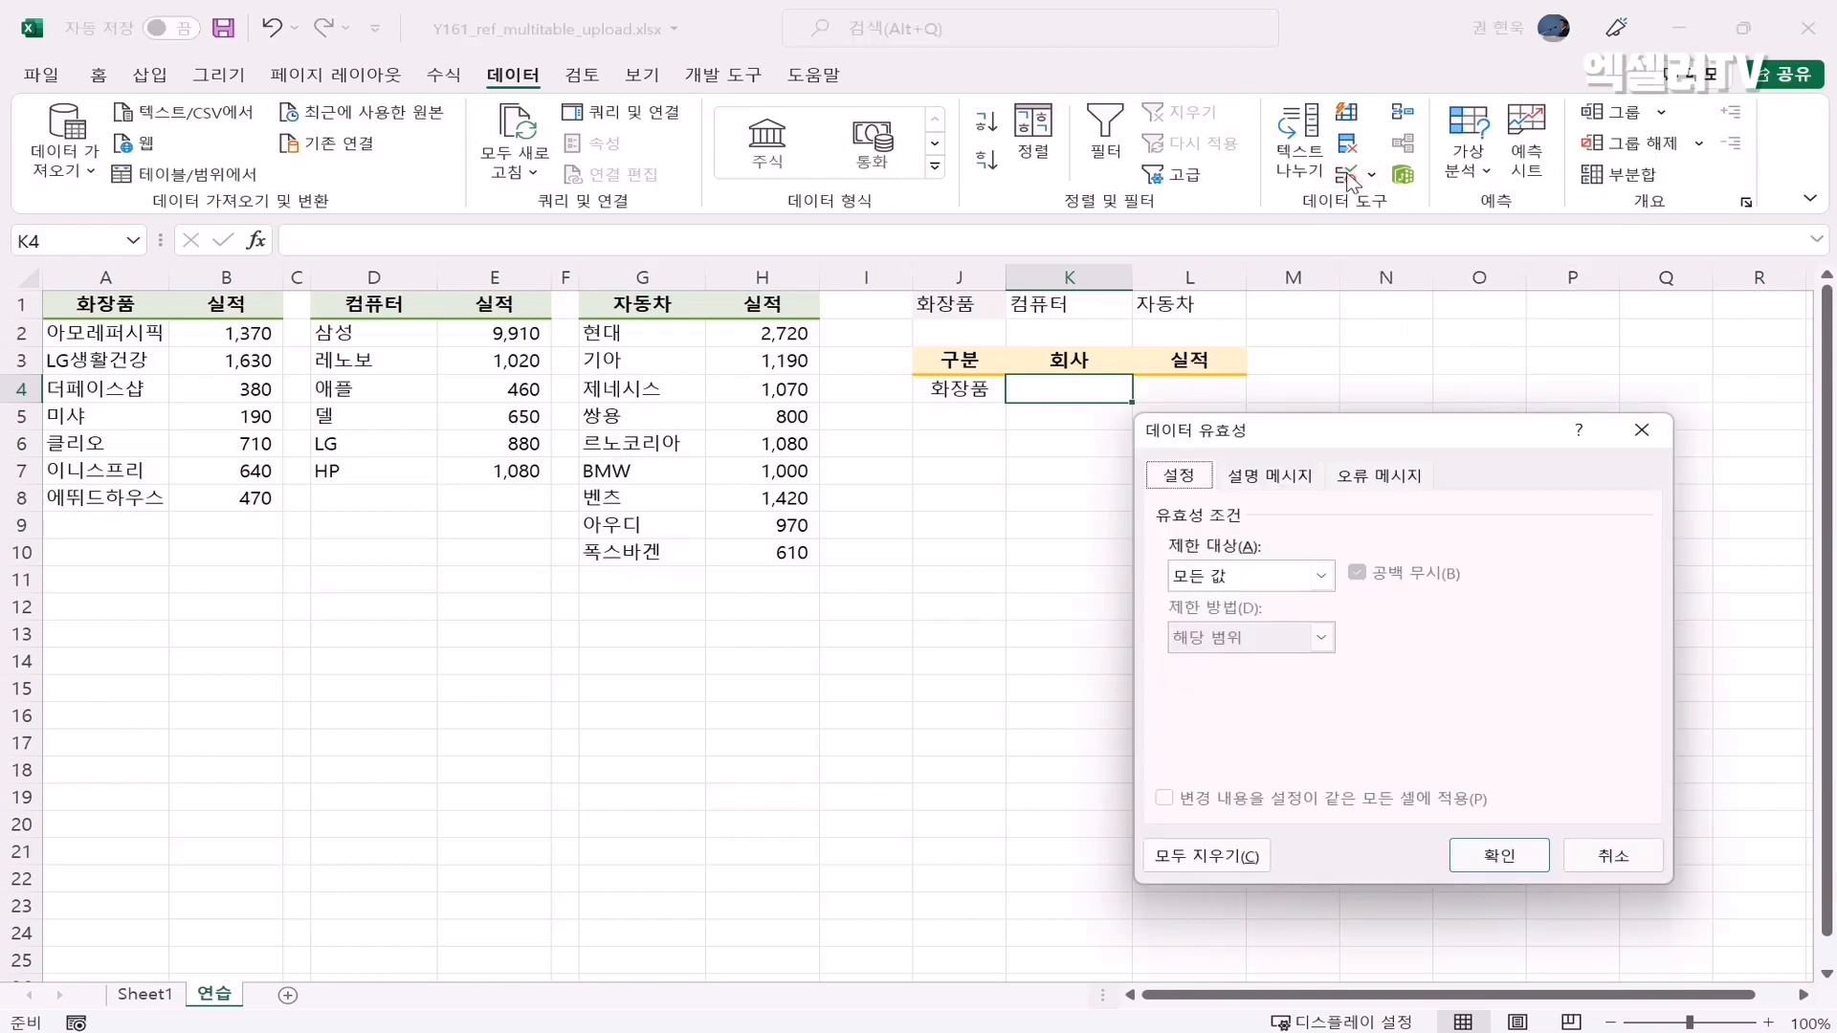
click(1321, 576)
click(1226, 661)
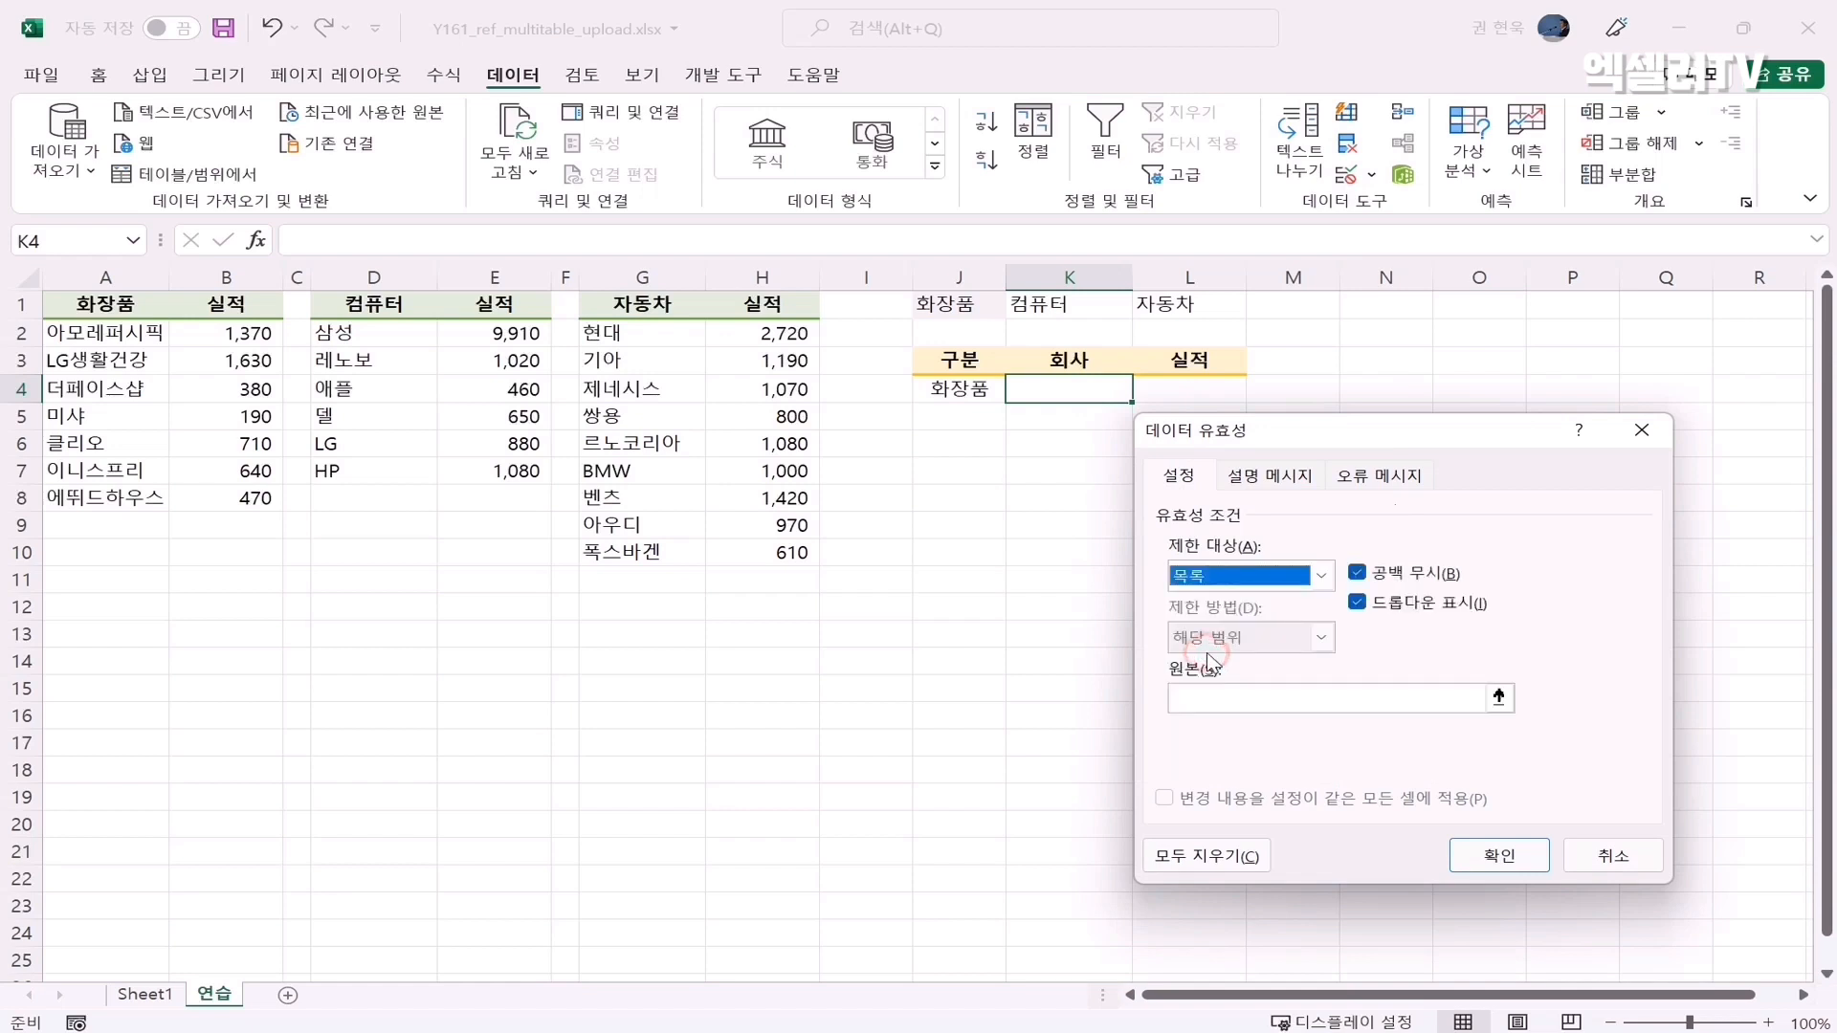
click(1198, 697)
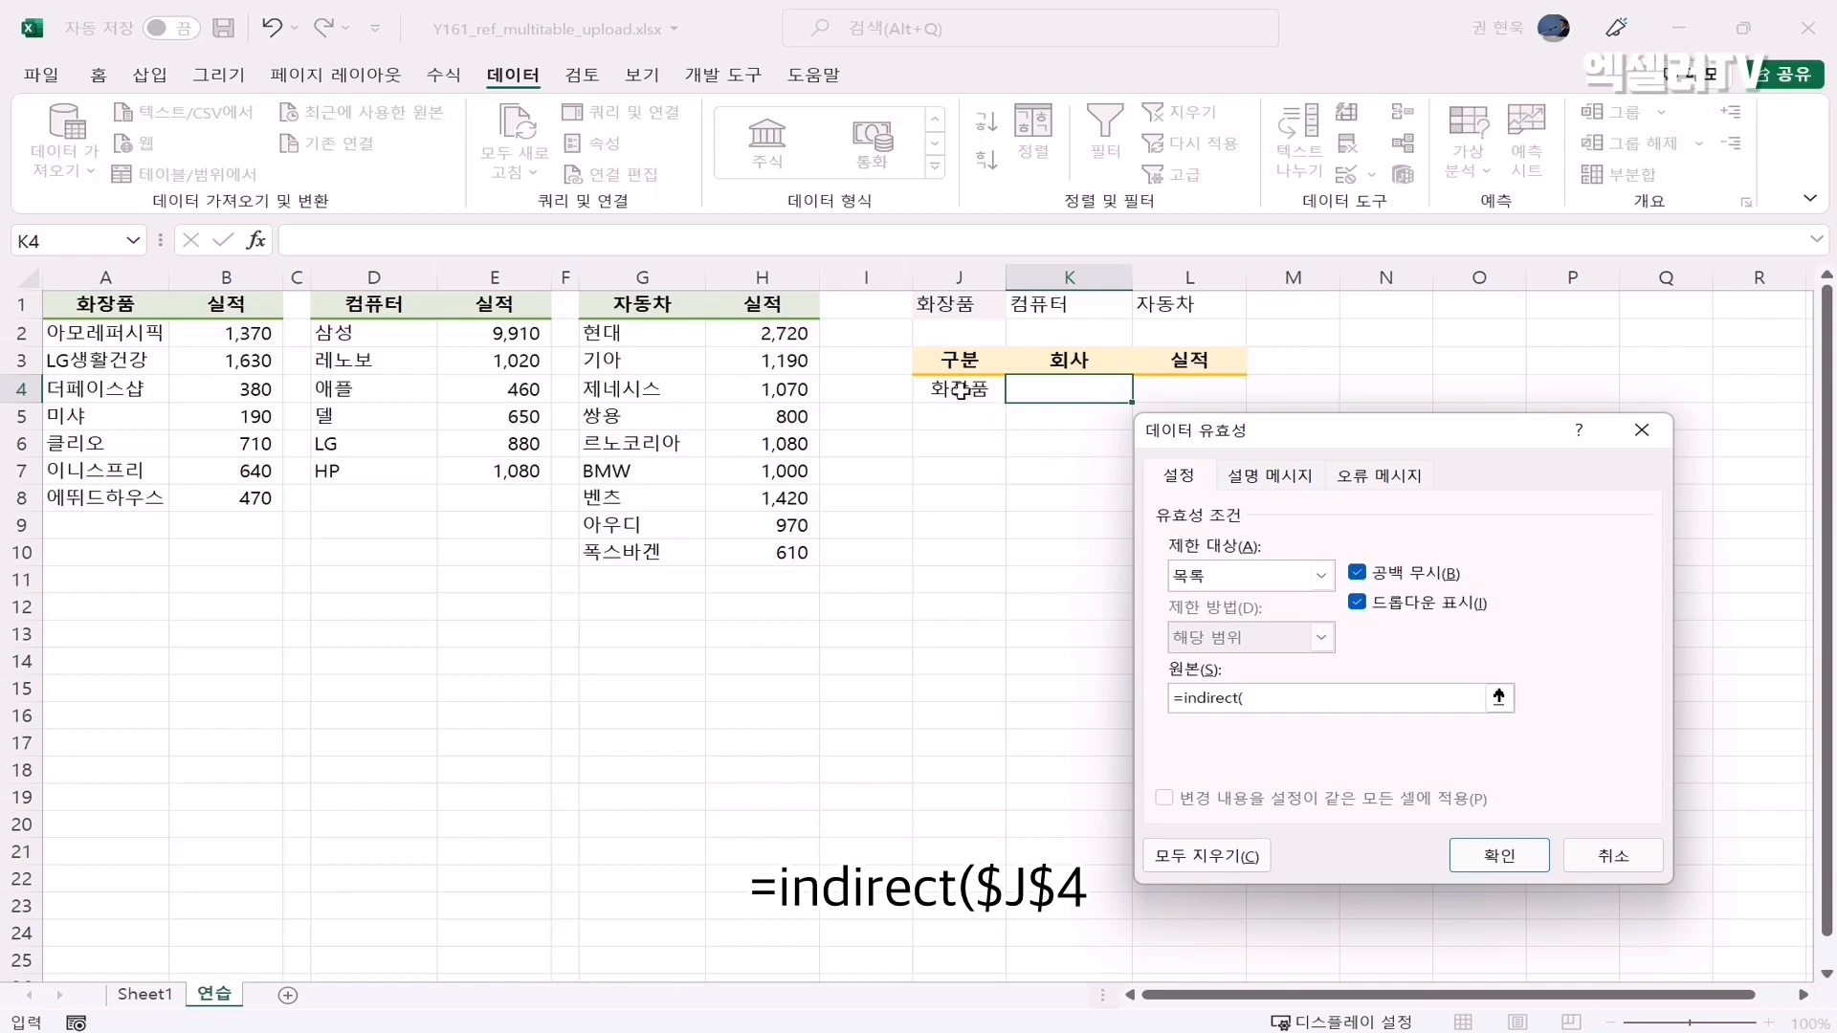
click(959, 390)
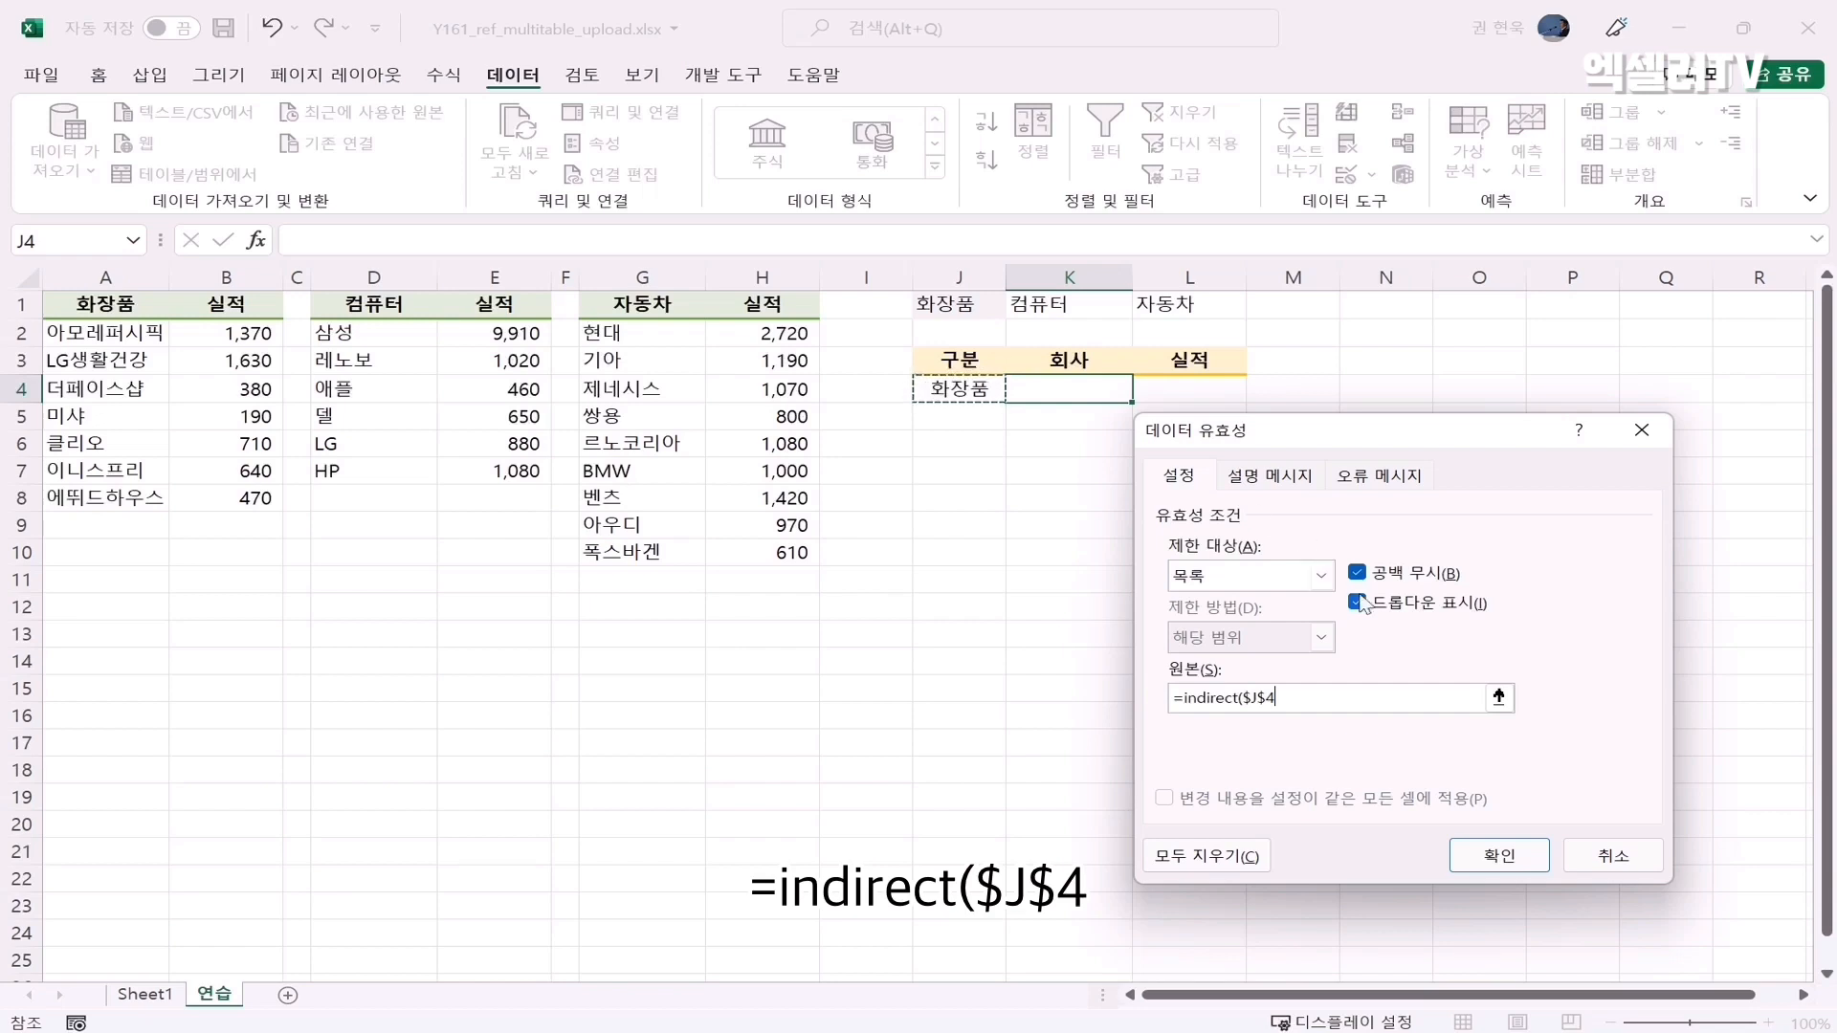
text())
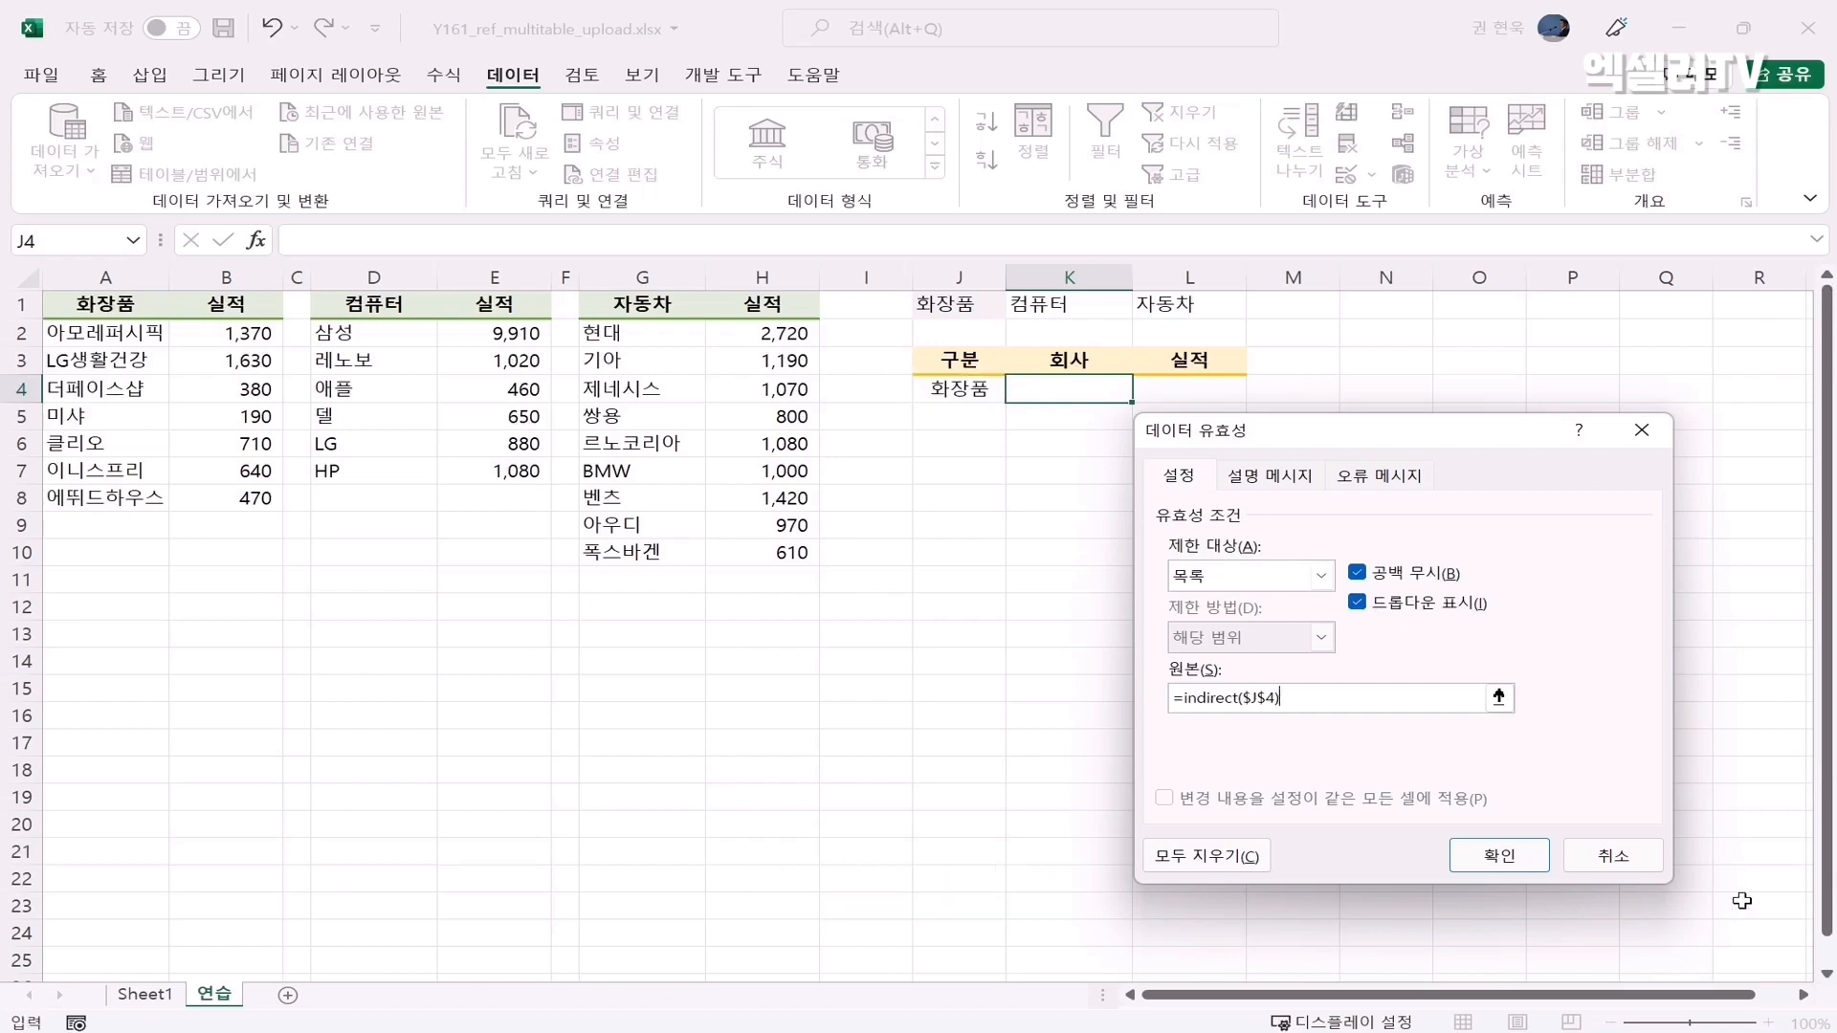
click(1507, 853)
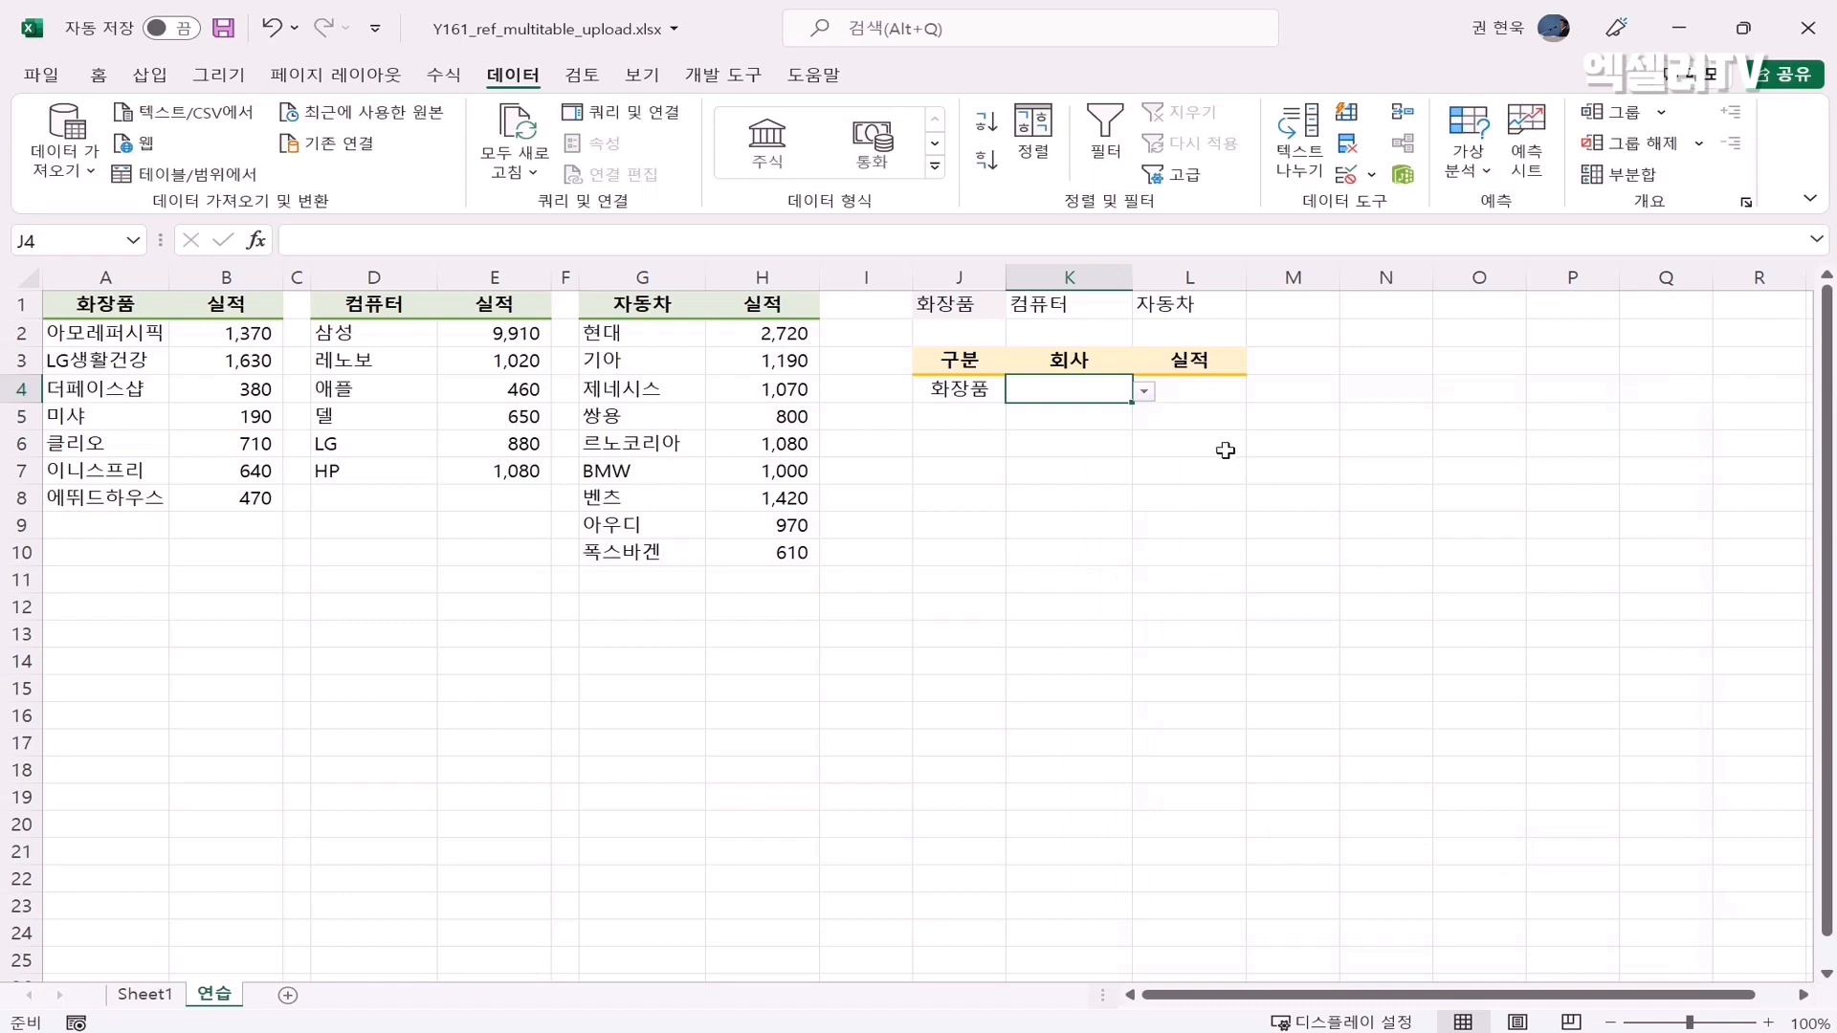
Check the company choices offered in K4 for 화장품, then set the category in J4 to 컴퓨터 and the company to 삼성
click(1096, 394)
click(1144, 393)
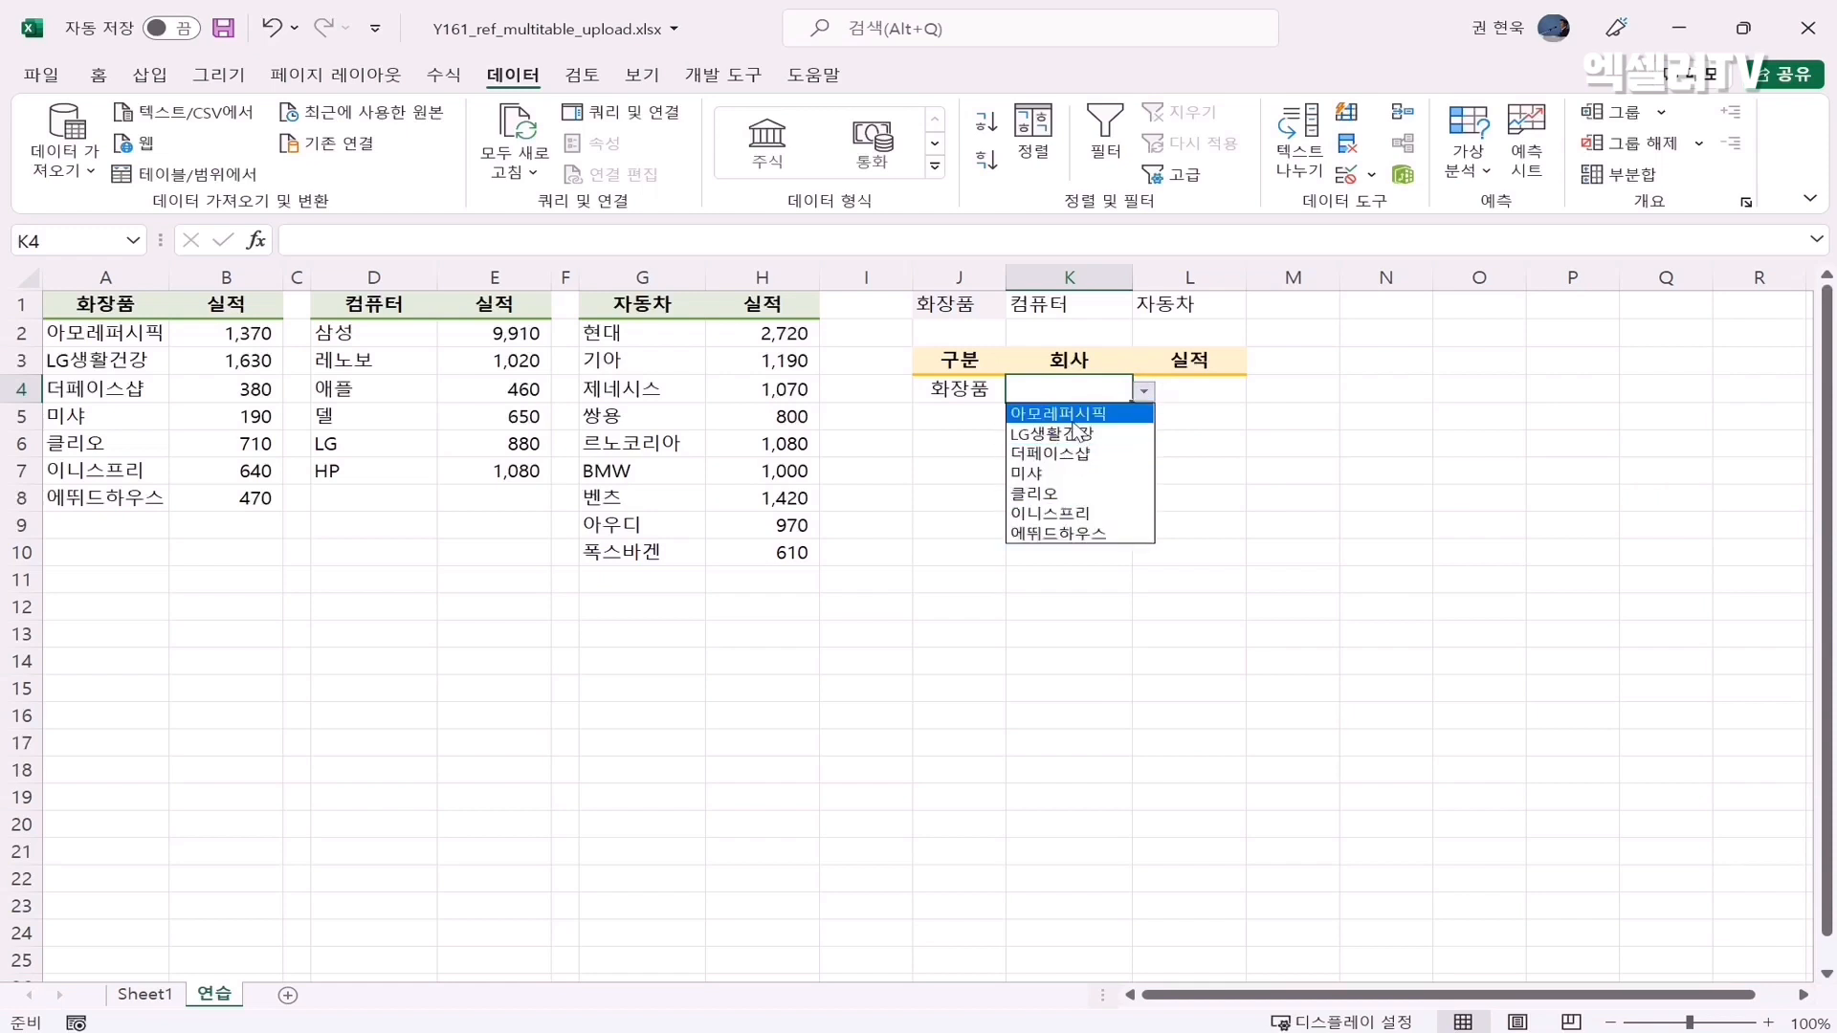
click(962, 388)
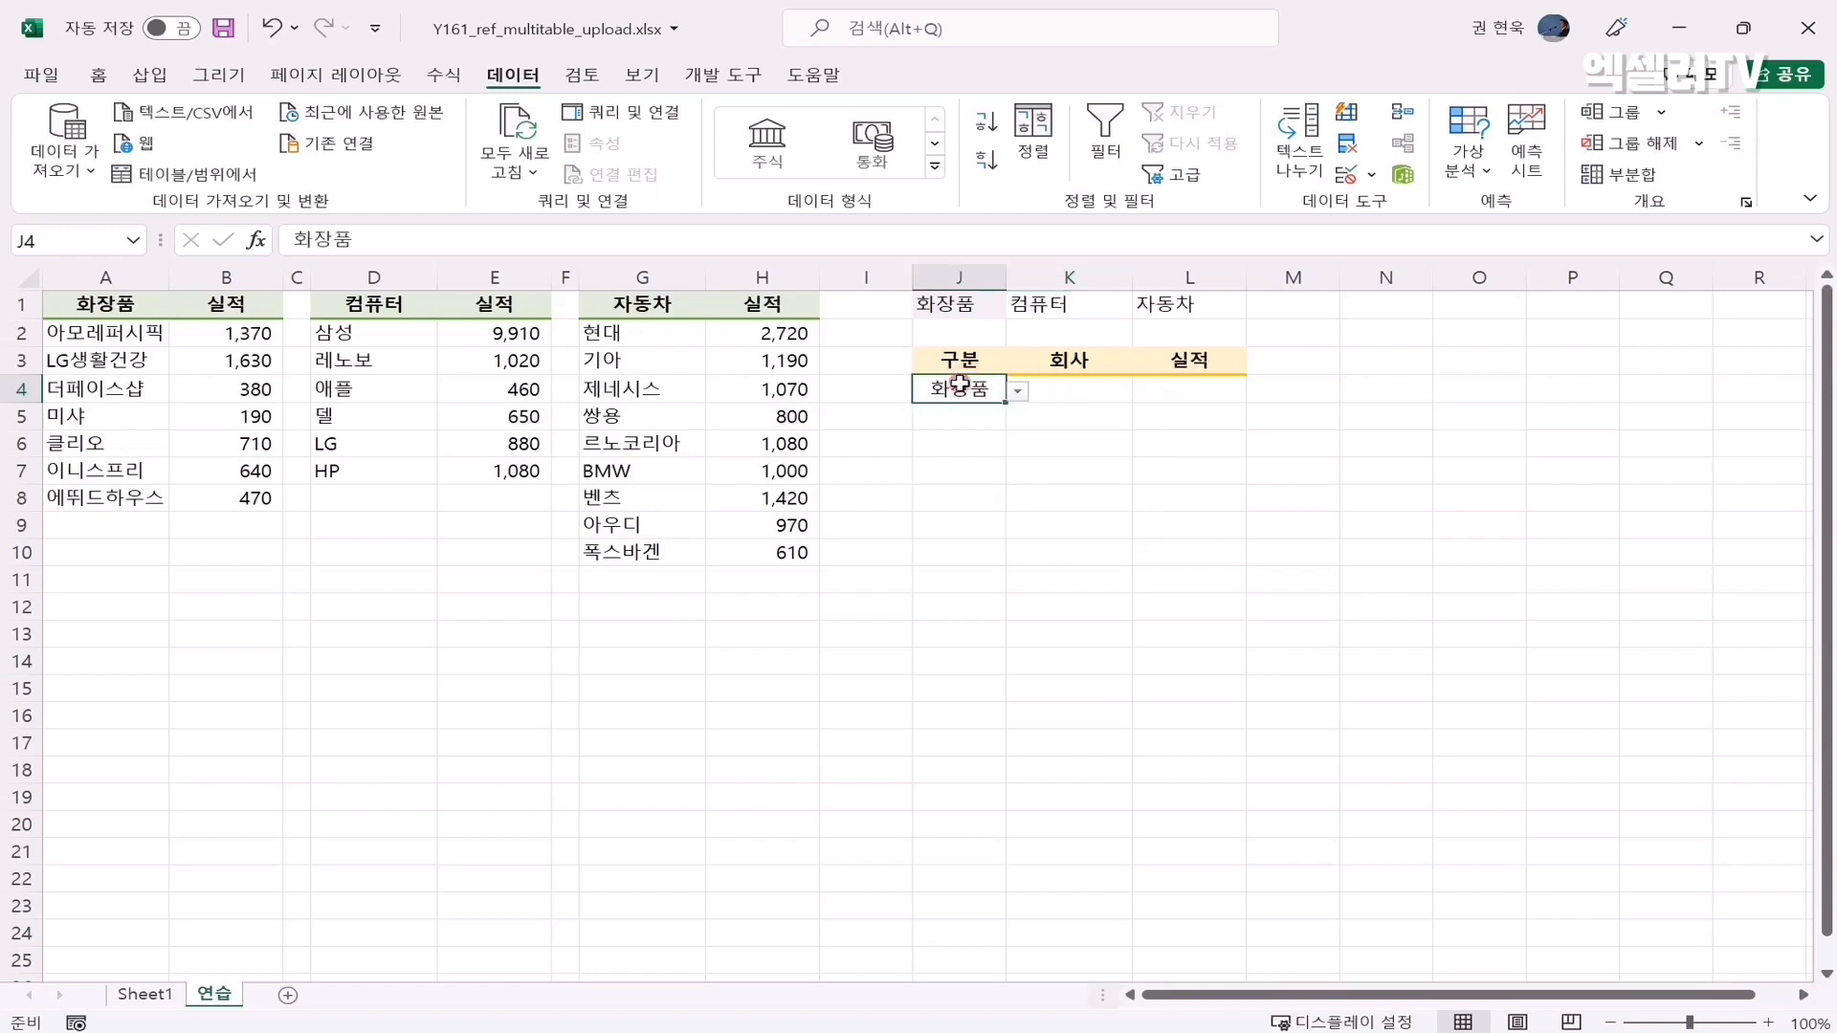
click(1020, 391)
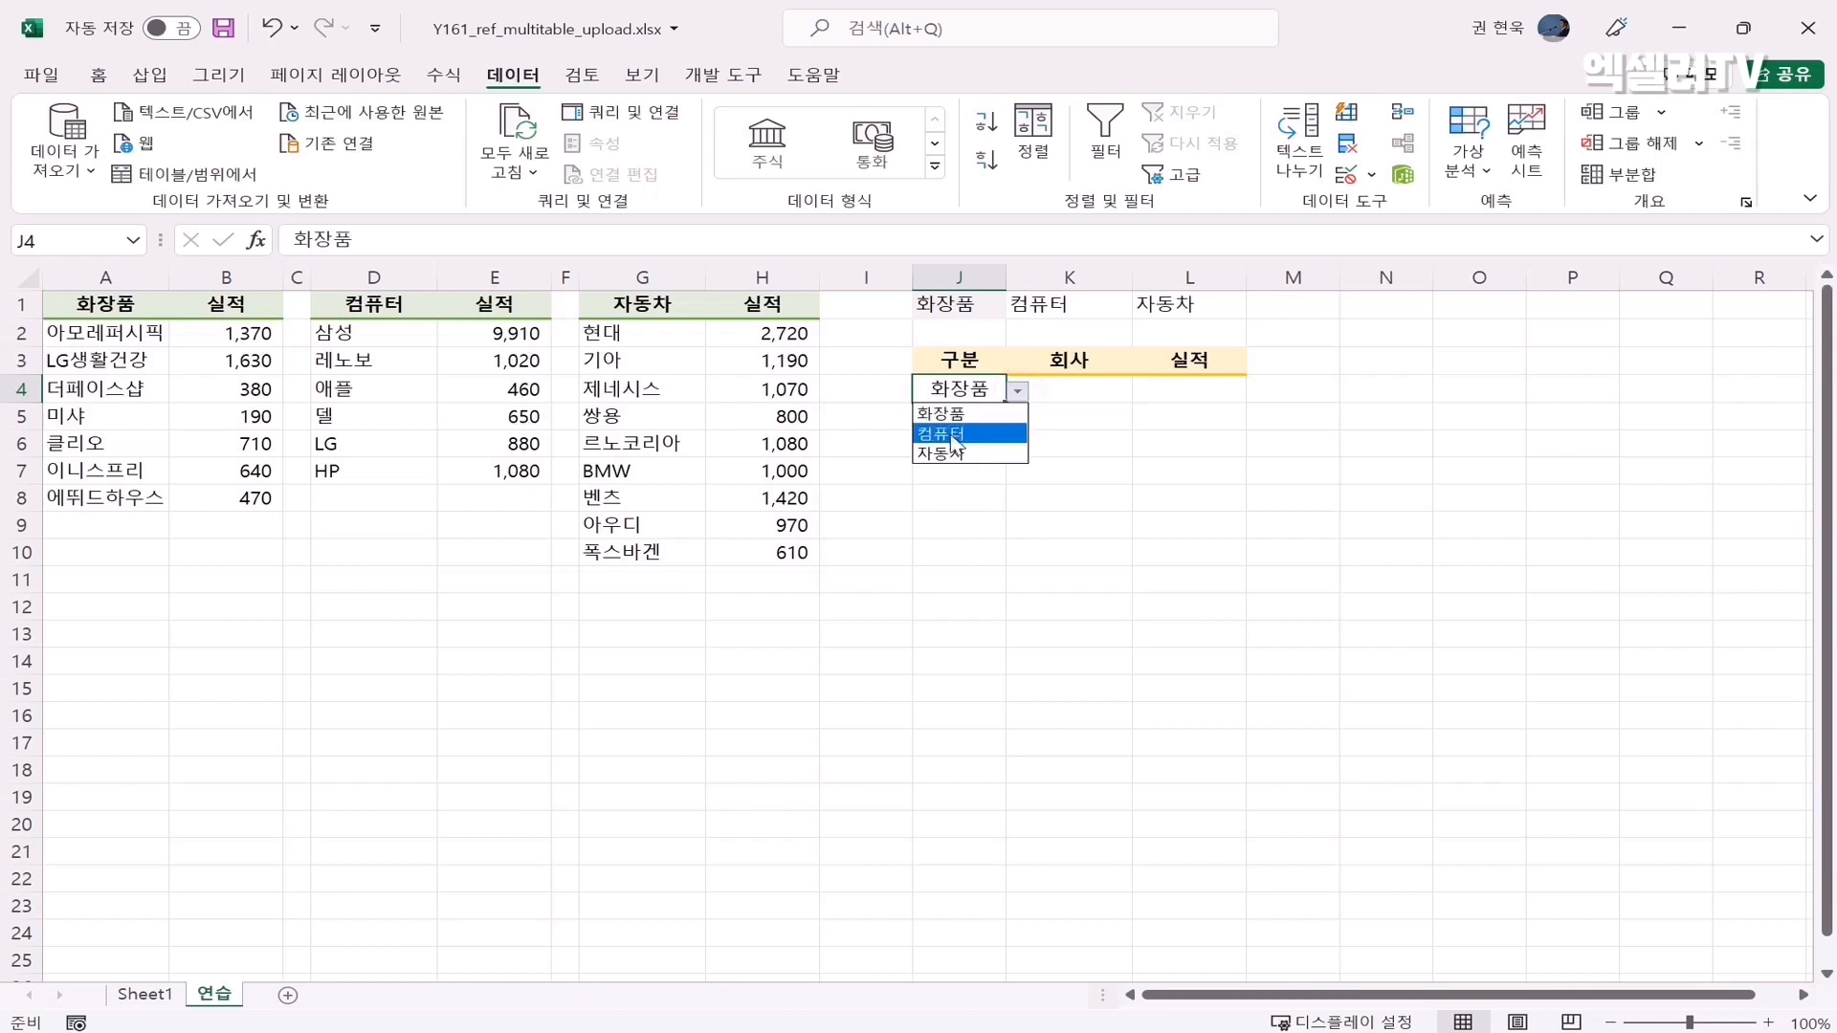
click(954, 435)
click(1062, 393)
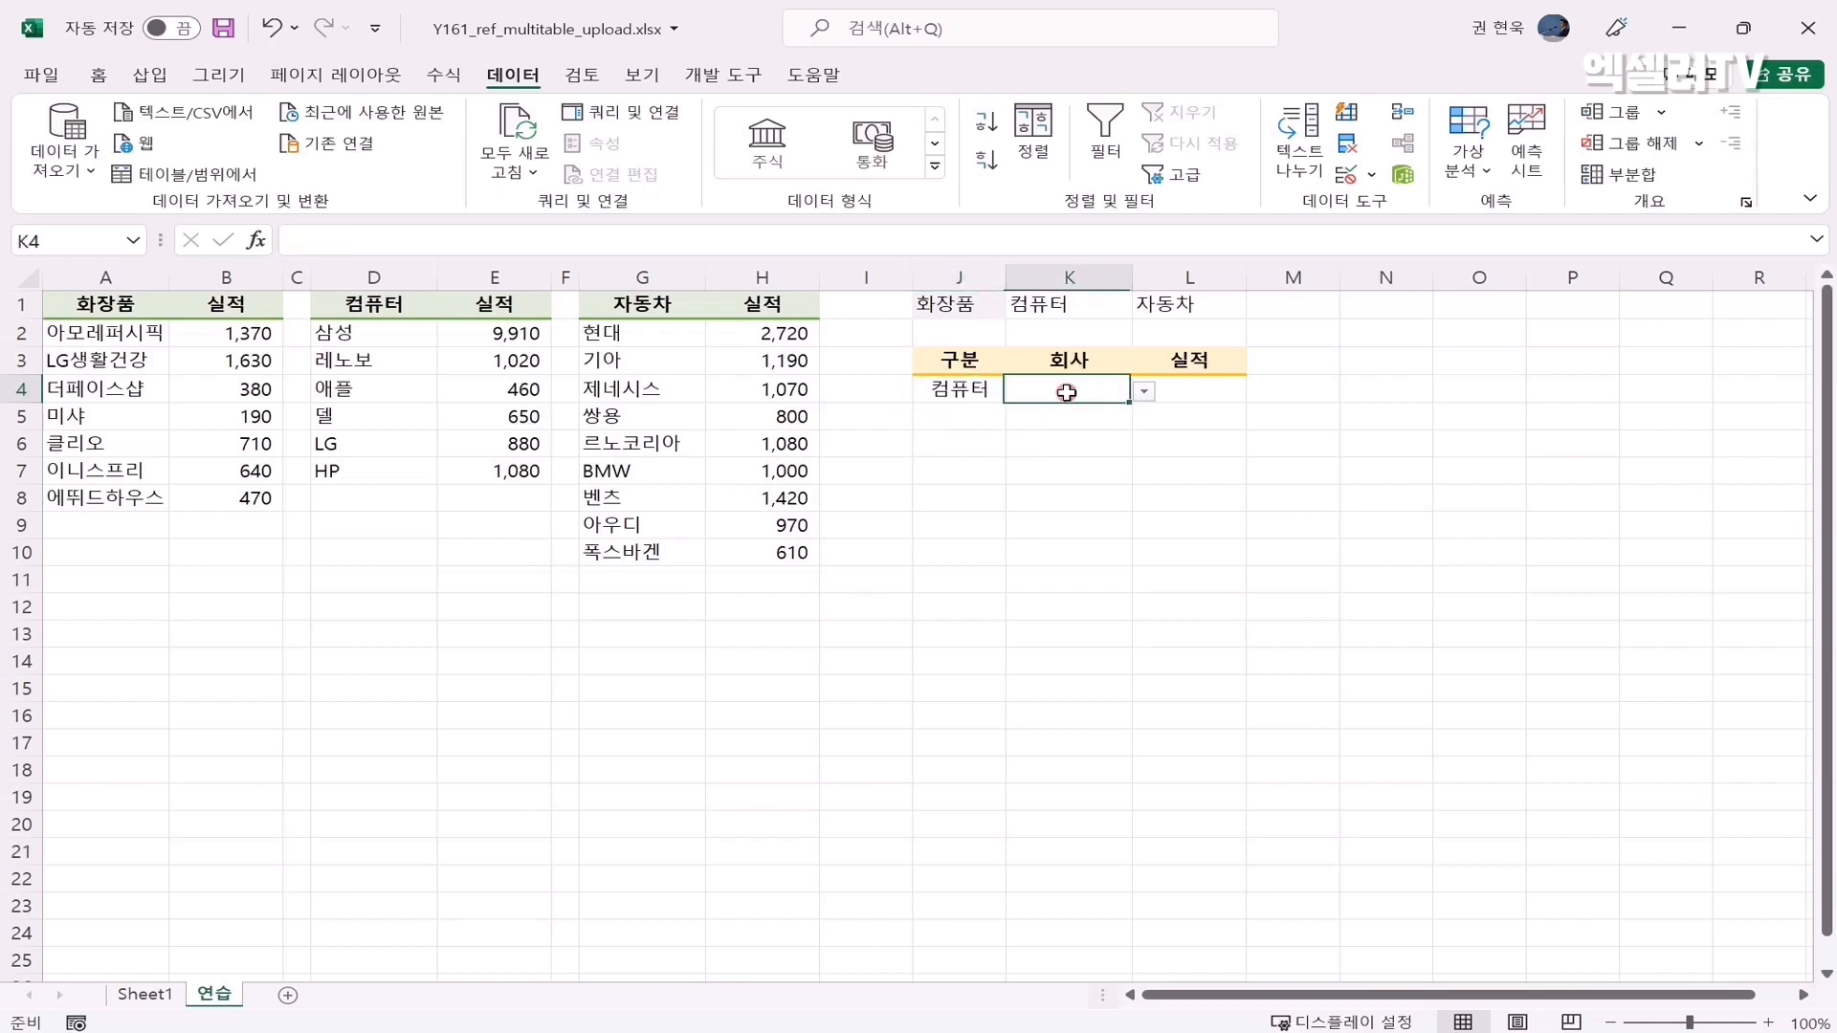
click(1143, 392)
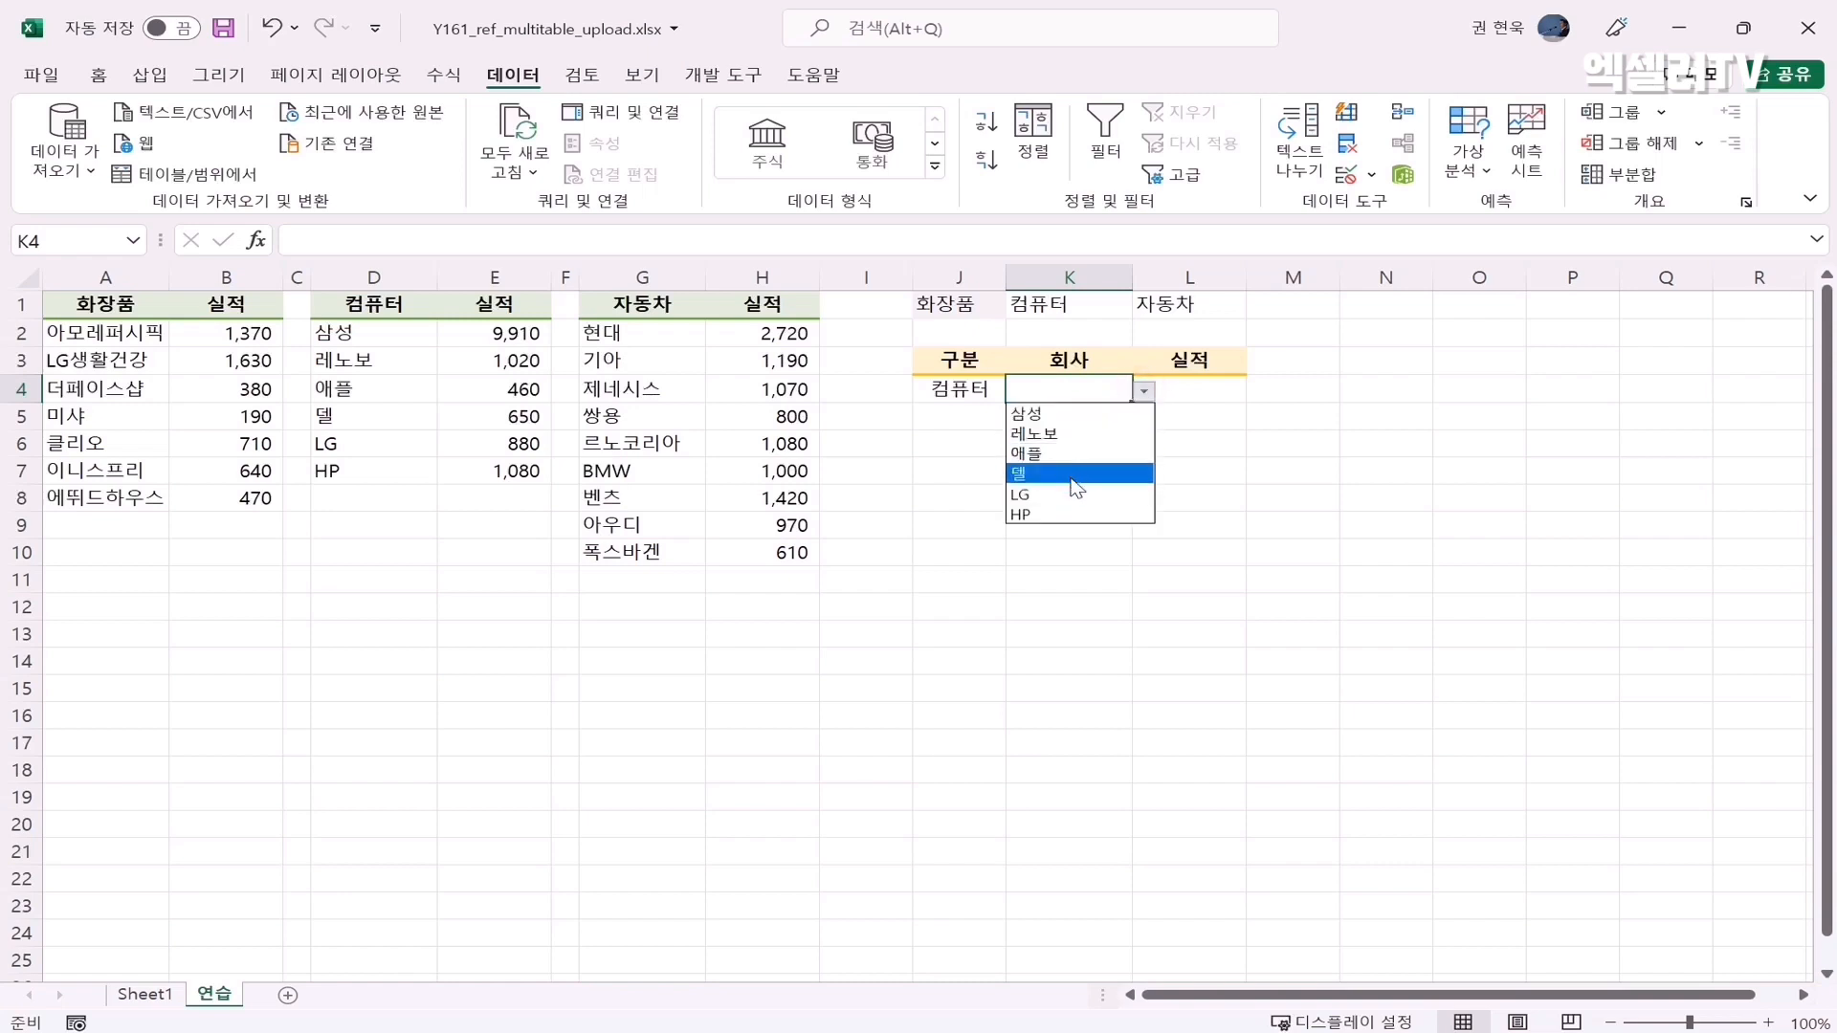
click(1060, 415)
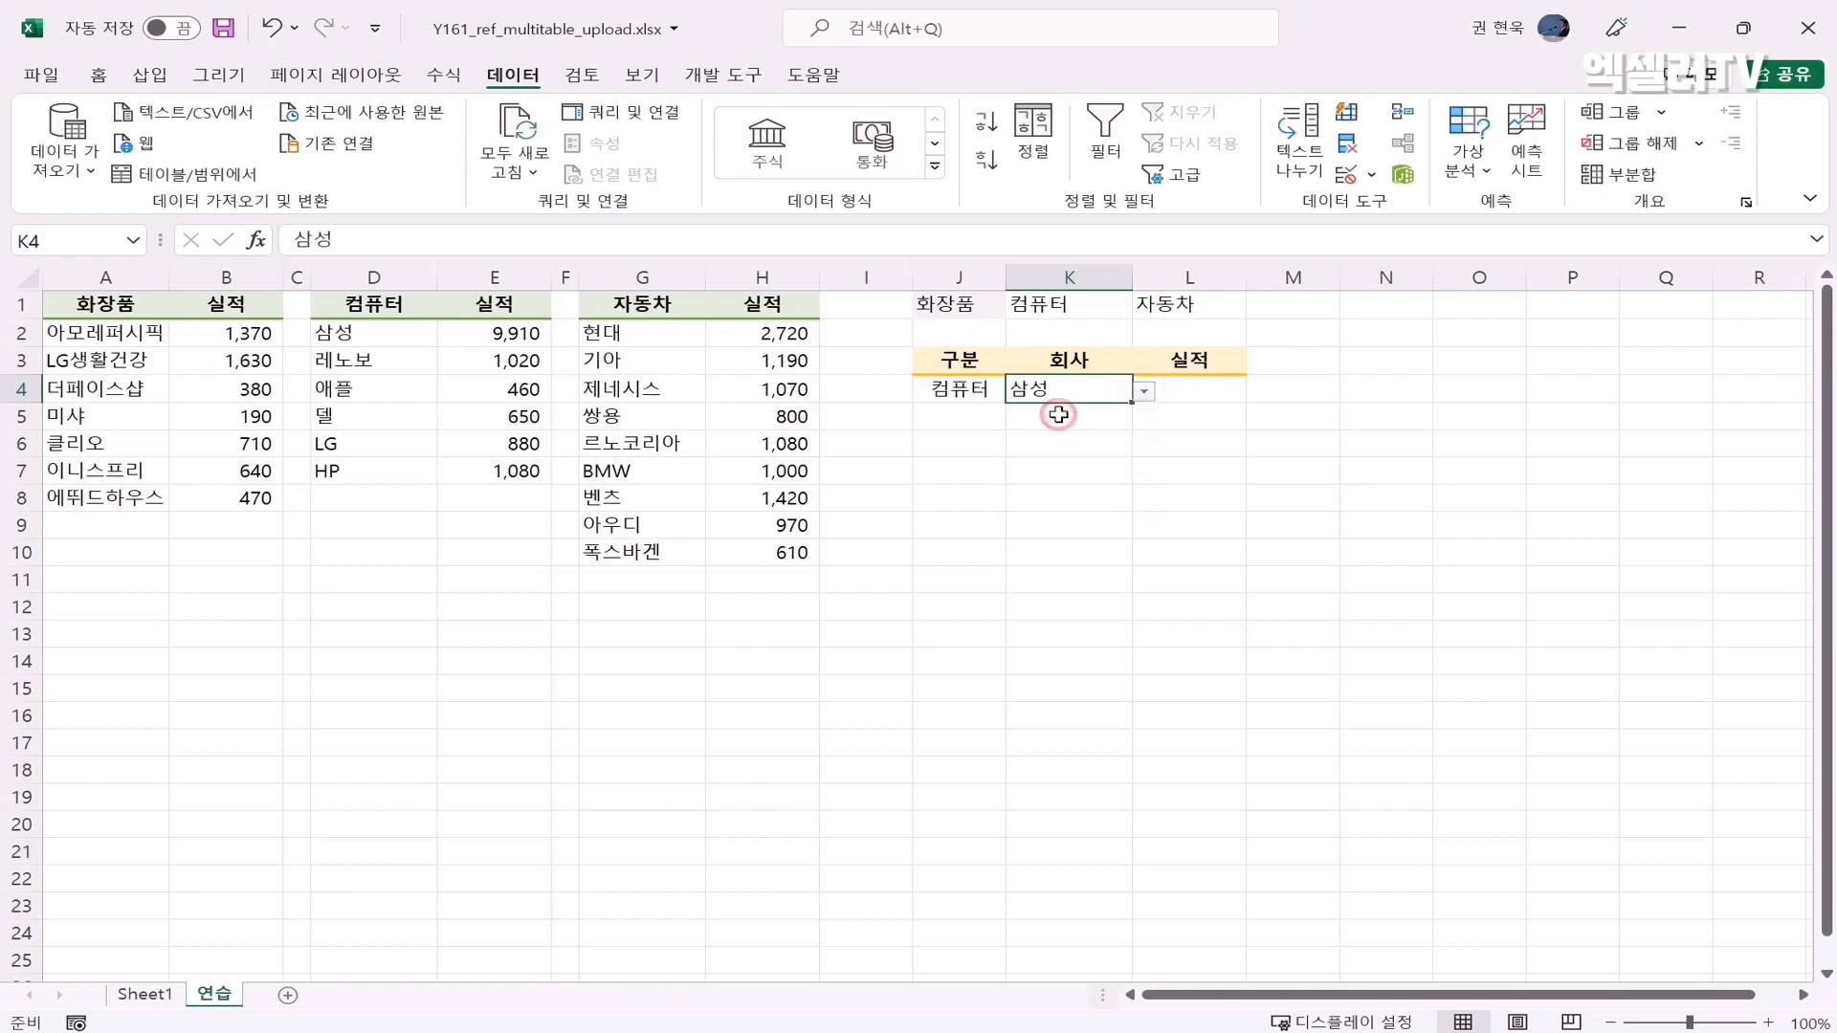
Set the category in J4 to 자동차 and choose 현대 as the company in K4
click(957, 391)
click(1017, 392)
click(955, 454)
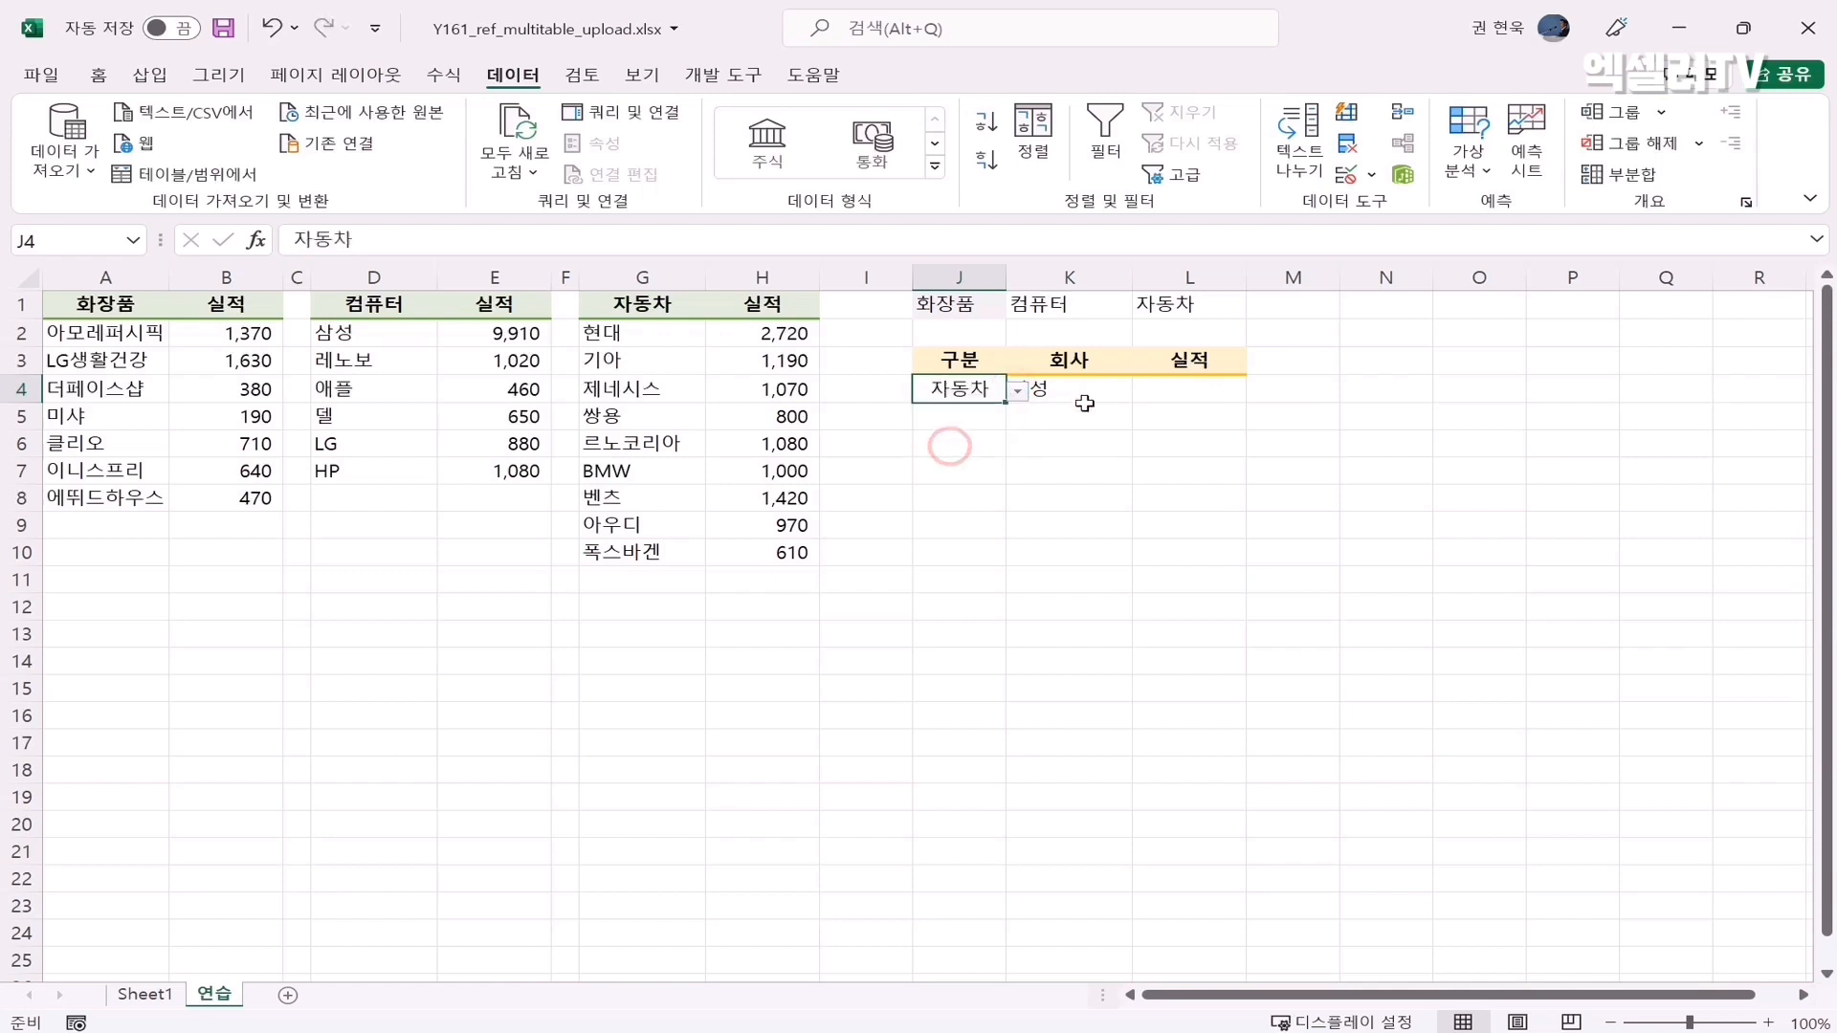
click(1084, 394)
click(1143, 391)
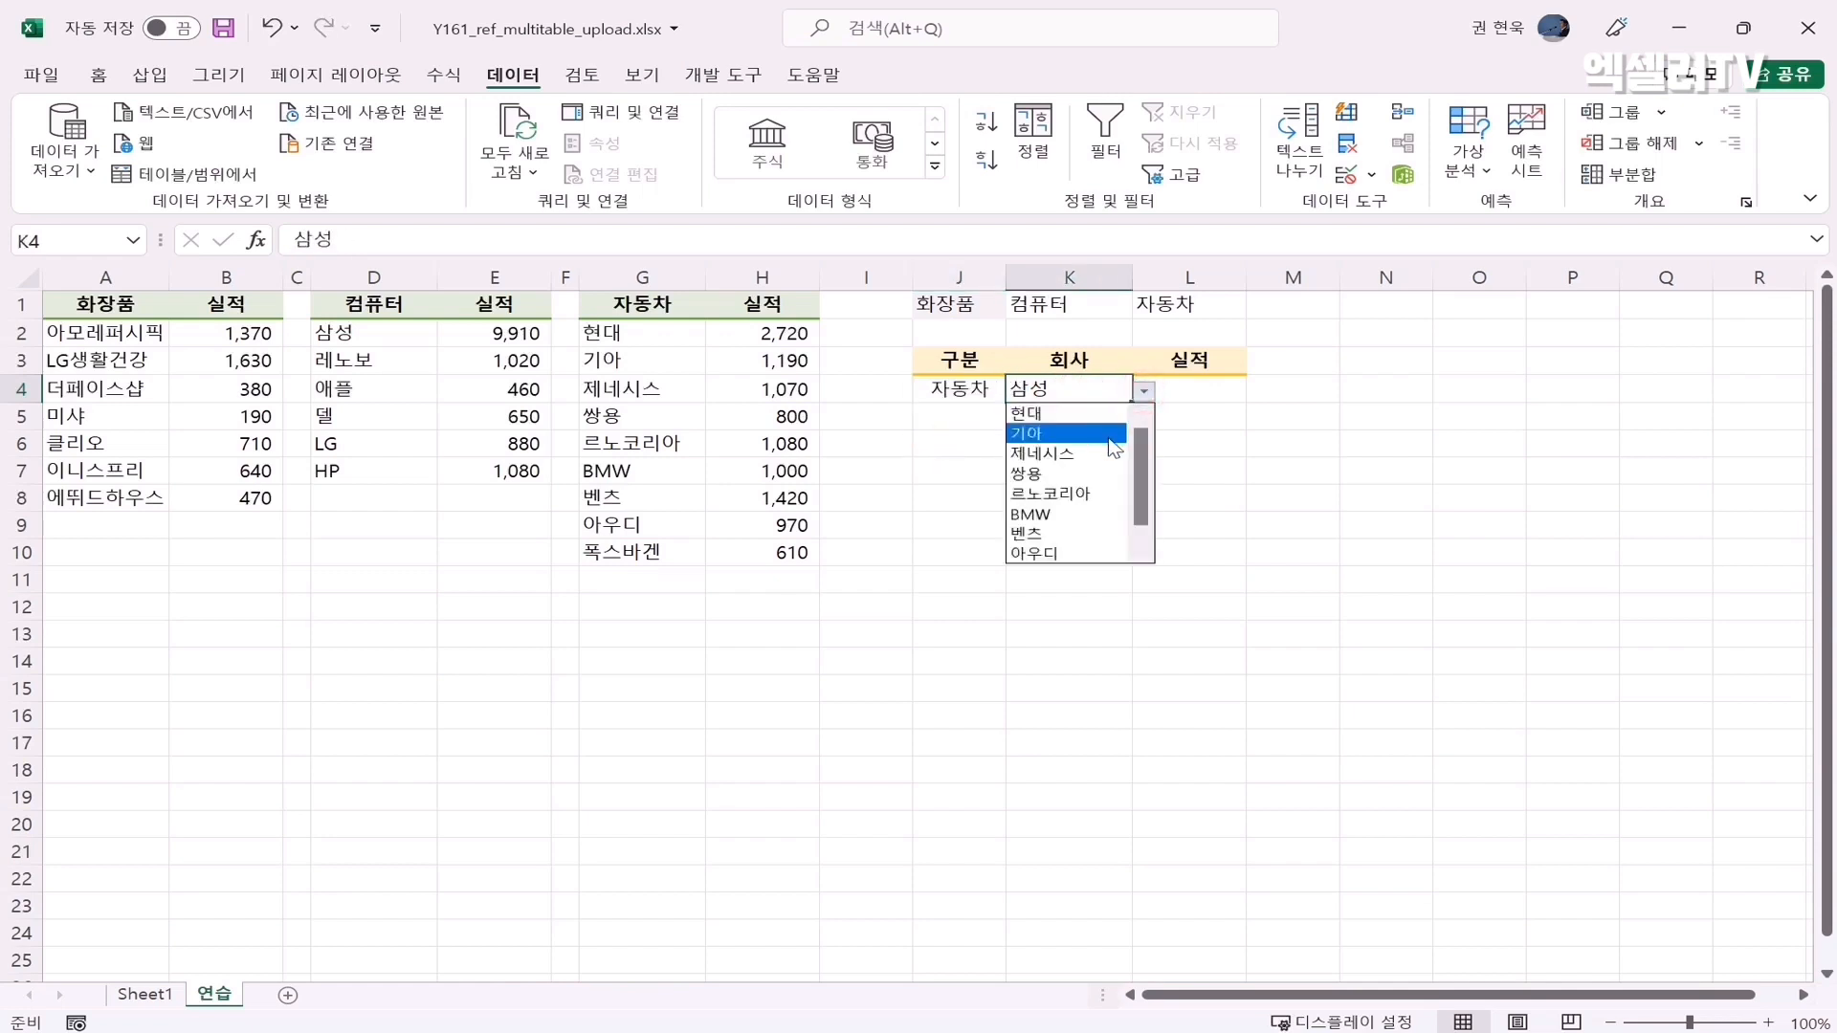
scroll(1145, 434, down, 1)
drag(1131, 540, 1152, 432)
click(1070, 411)
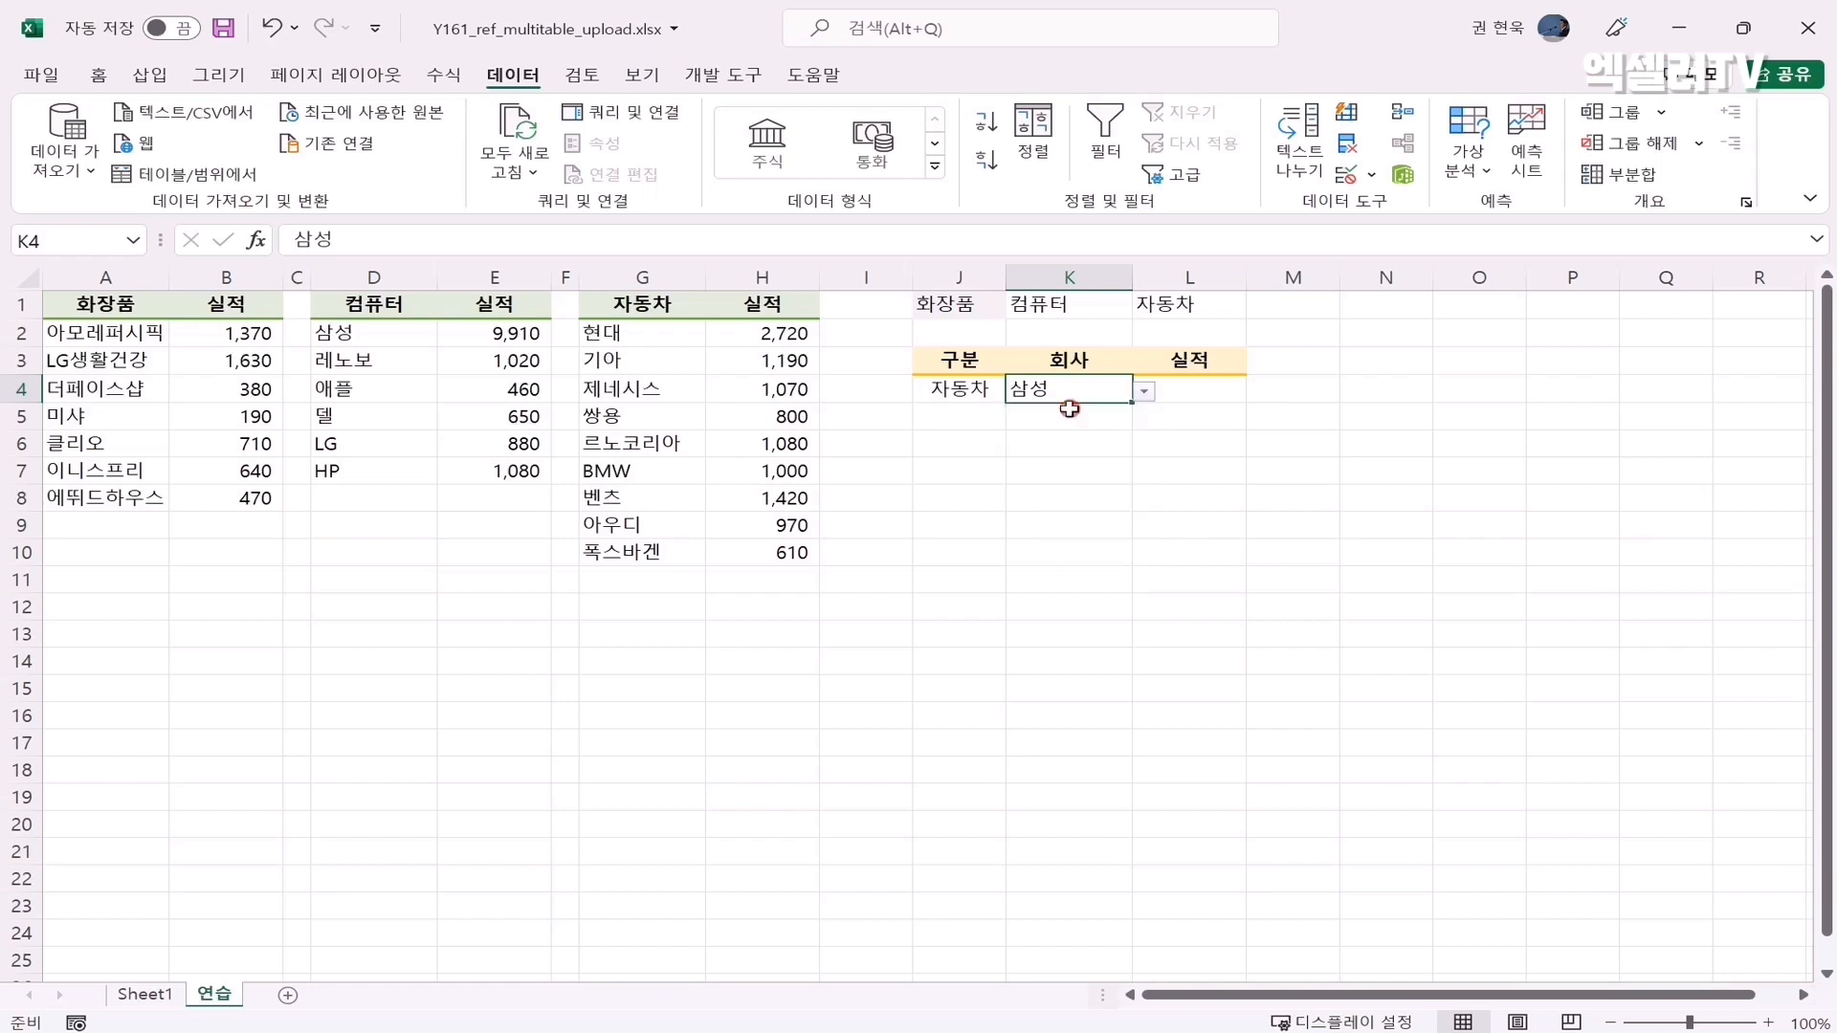
Enter the formula =VLOOKUP(K4,자동차실적,2,FALSE) in performance cell L4
click(1189, 398)
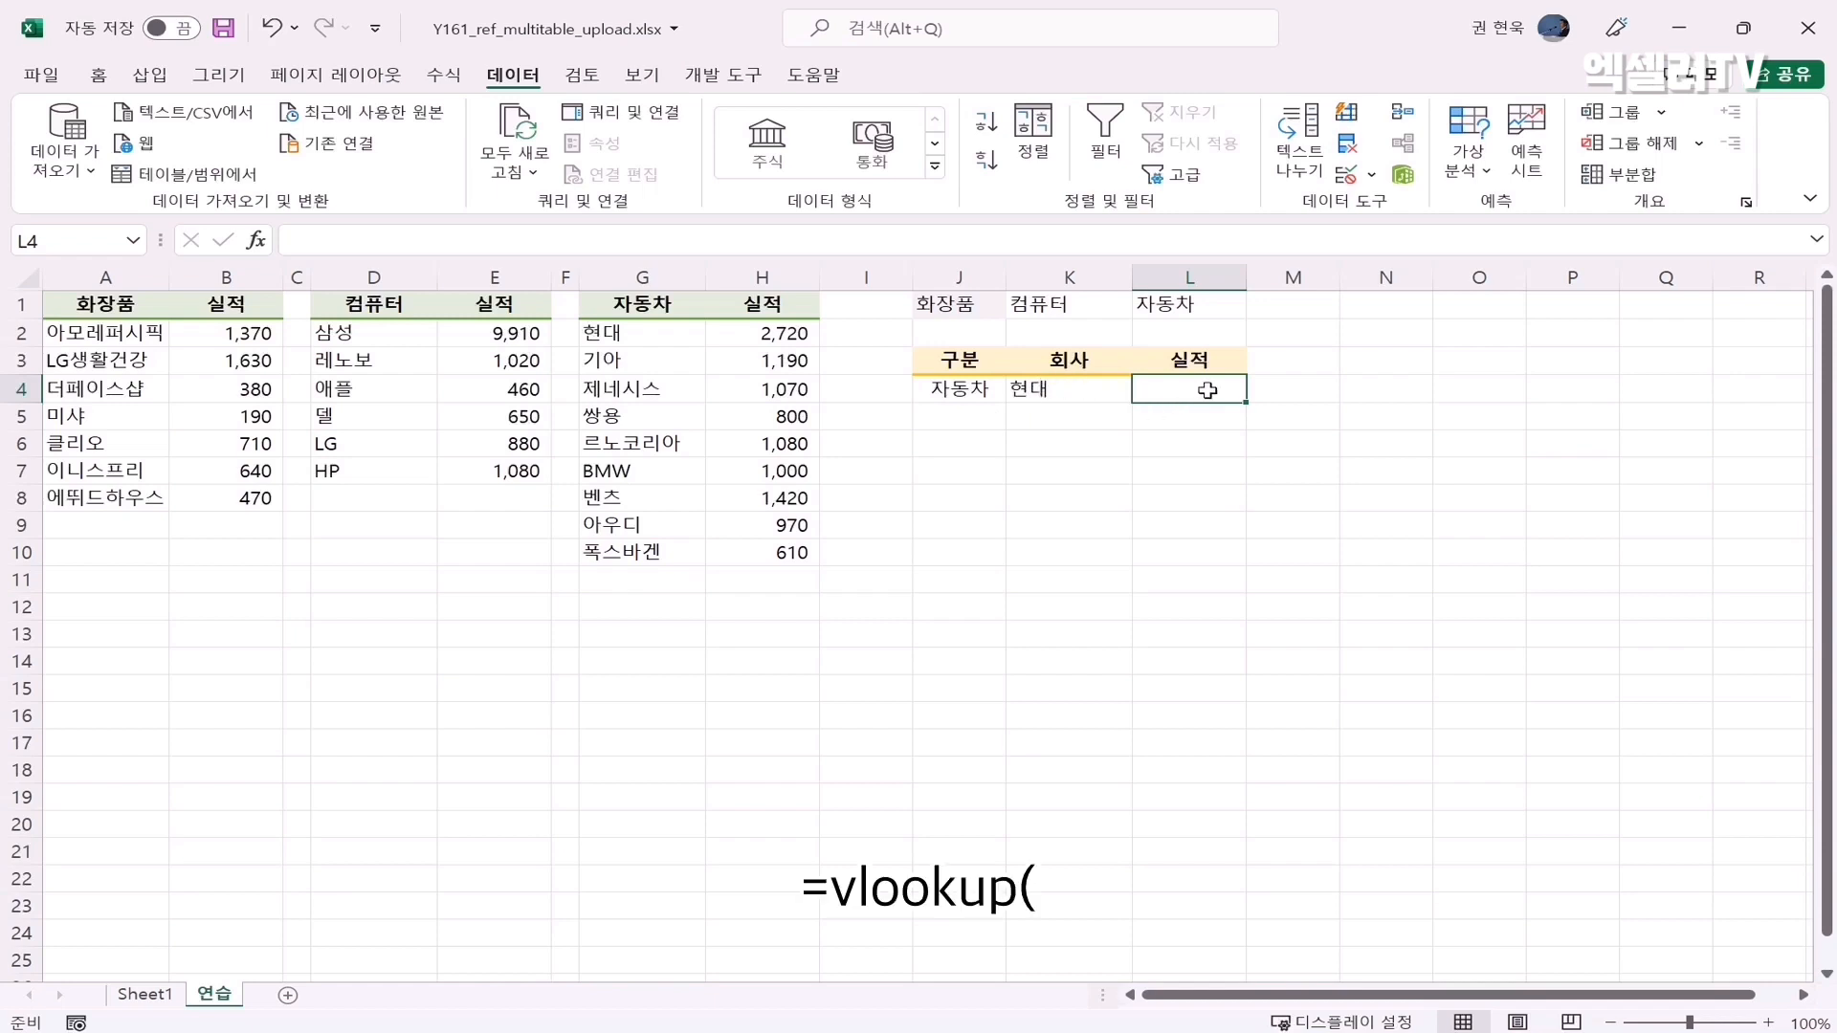
text(=vlookup)
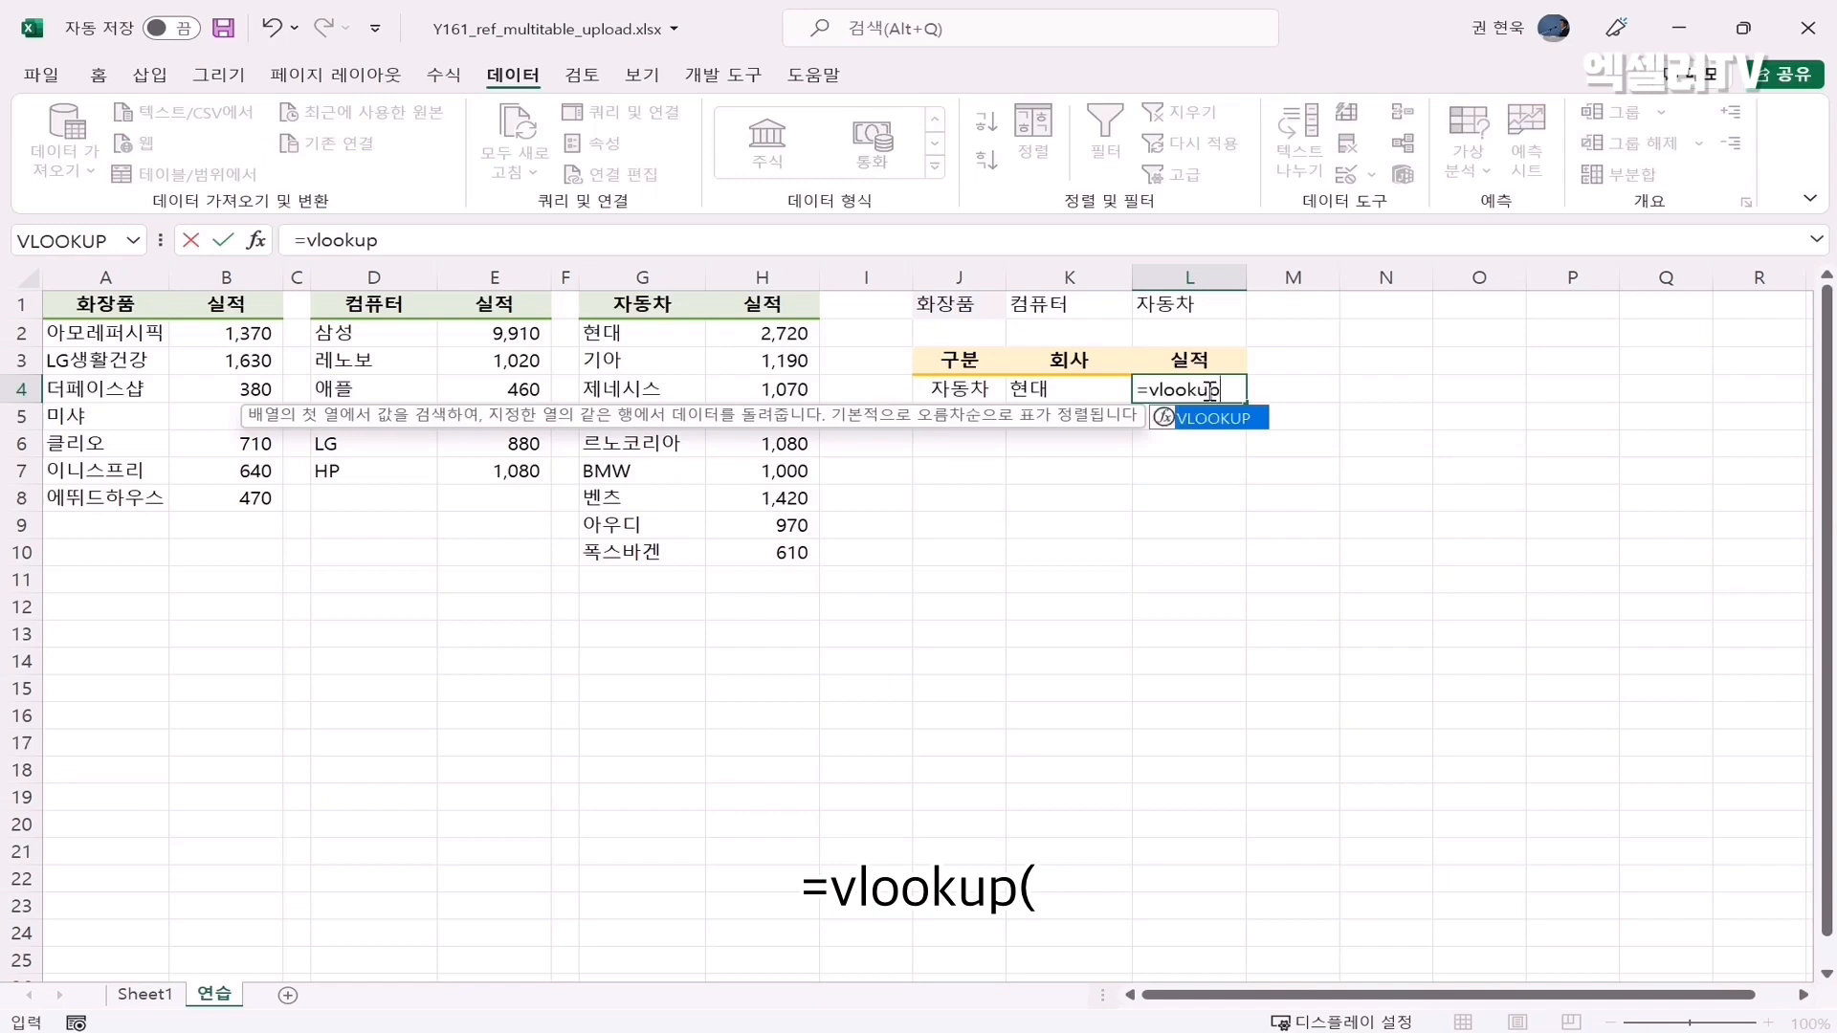
text(()
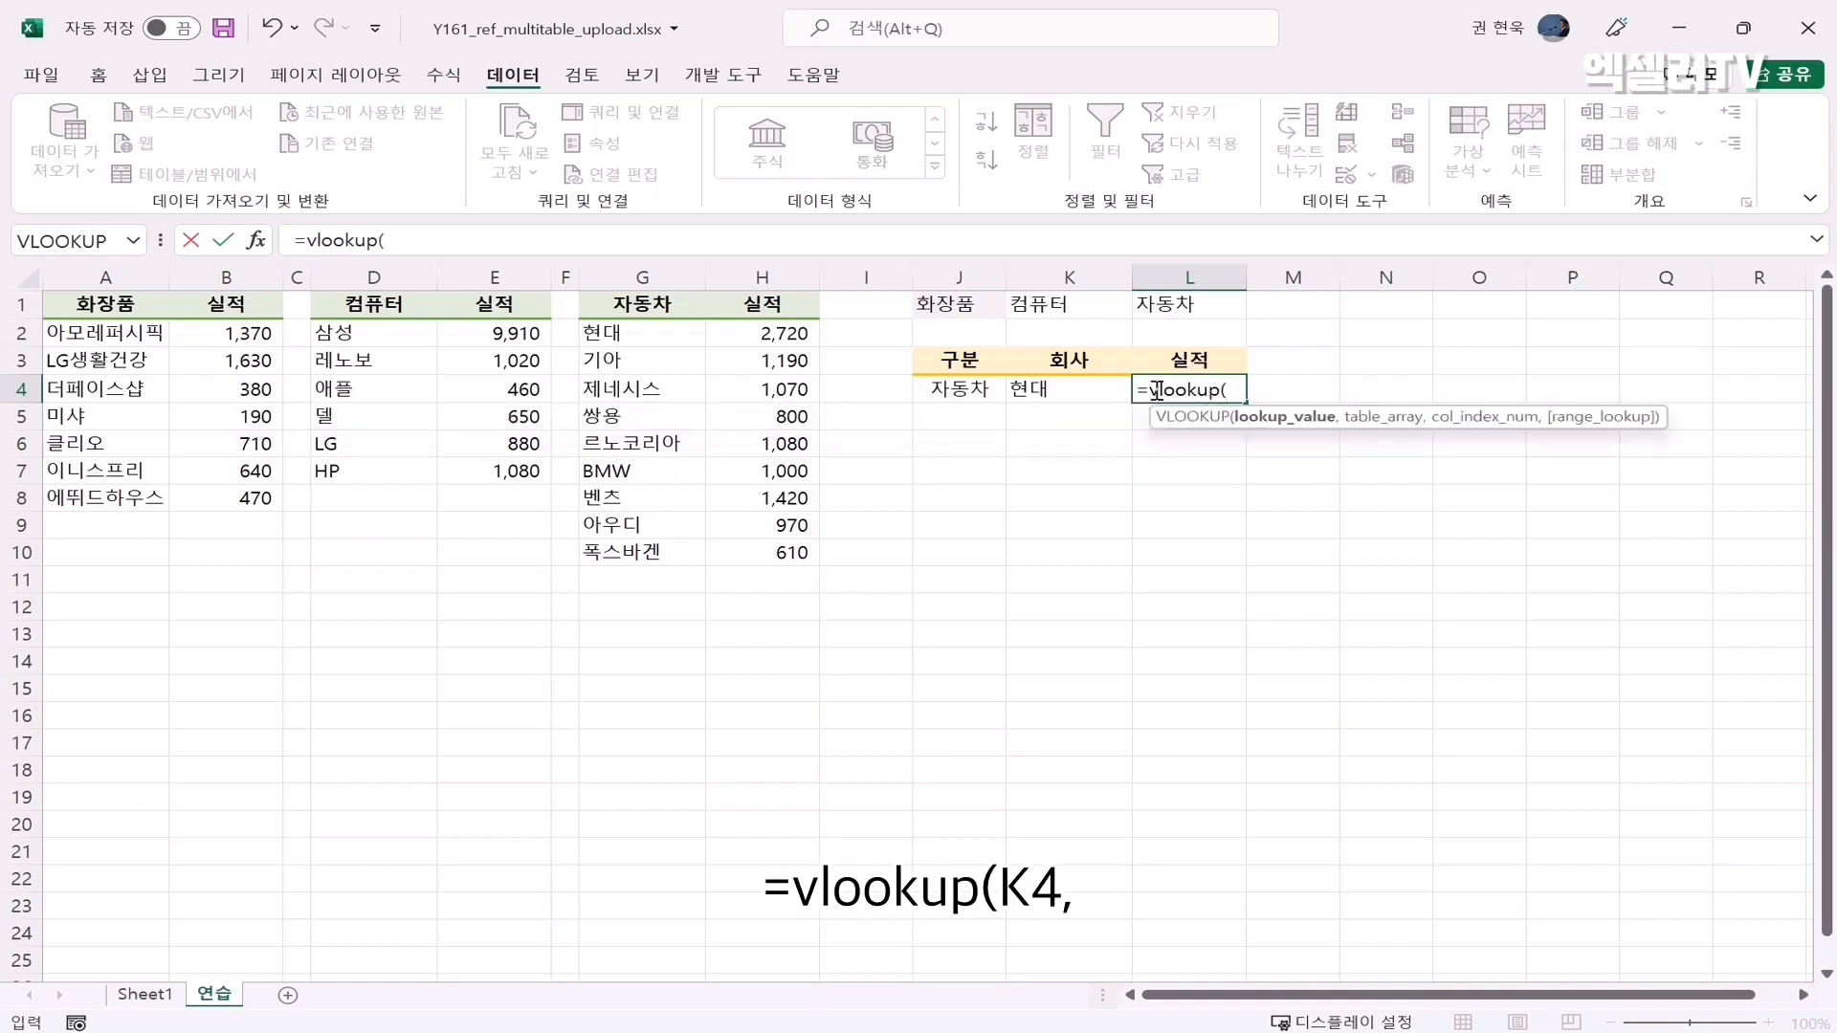
click(1093, 390)
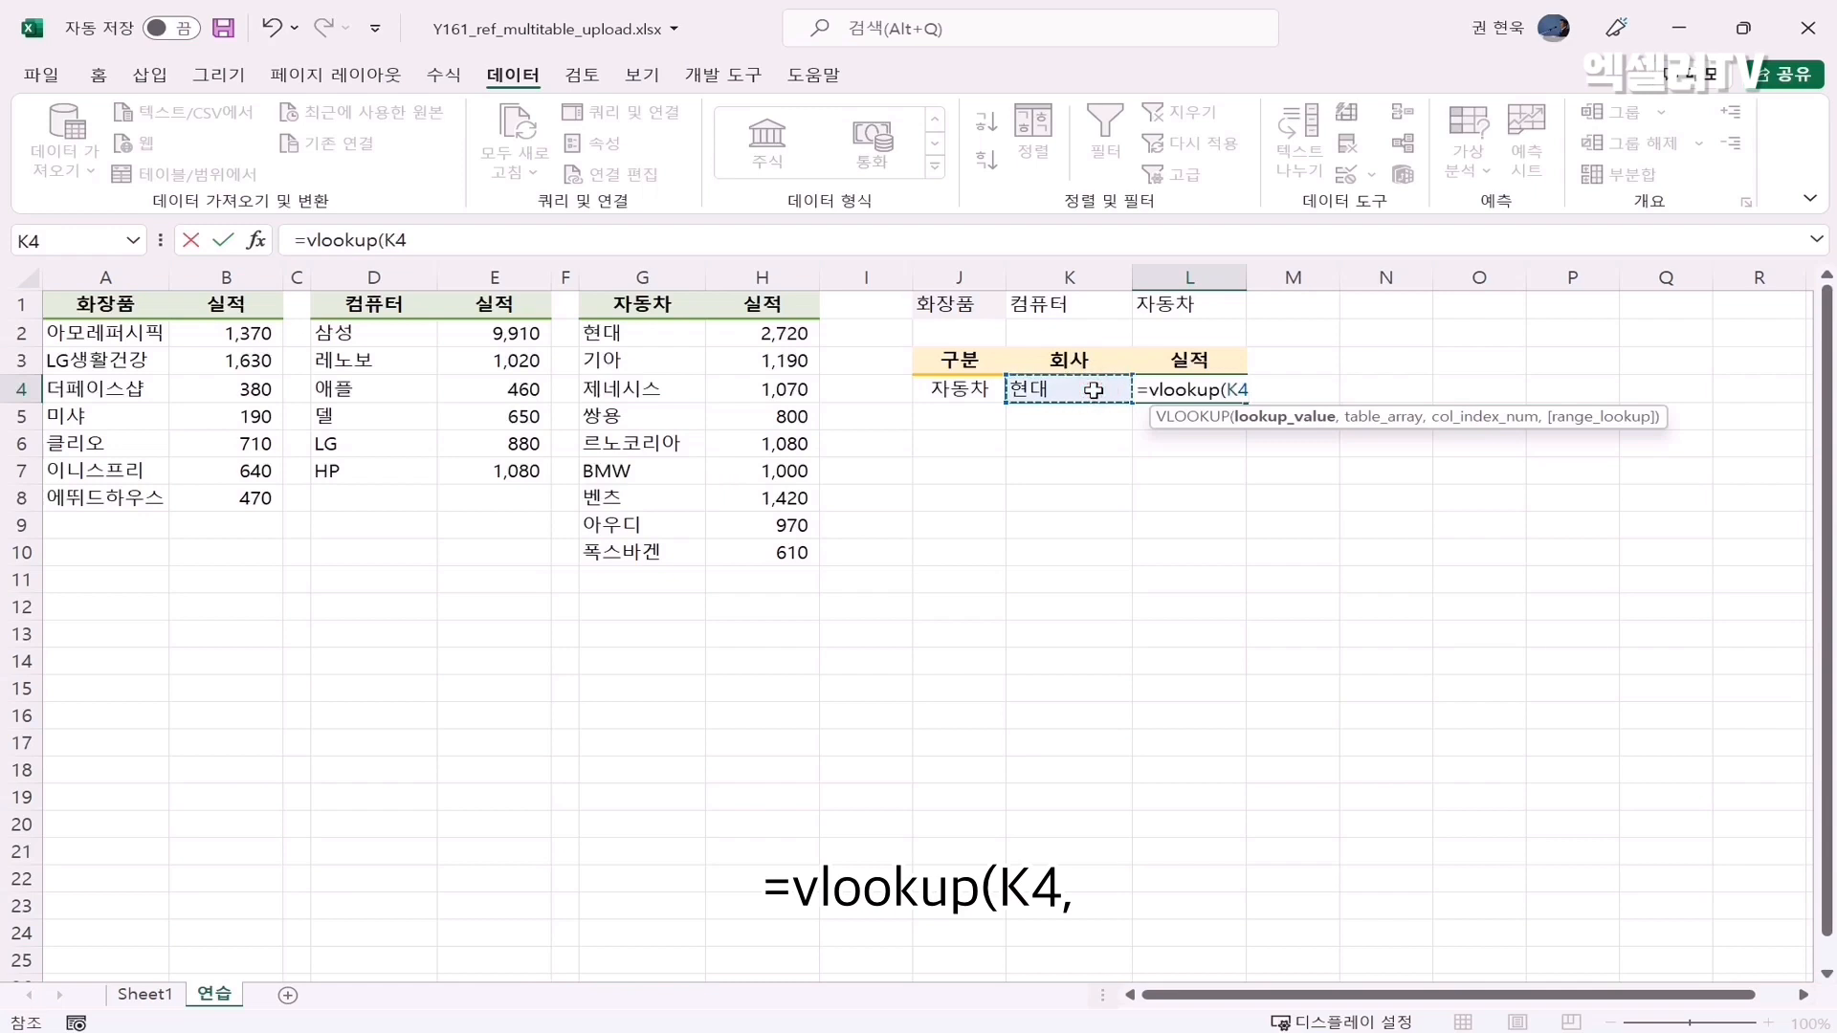
text(,)
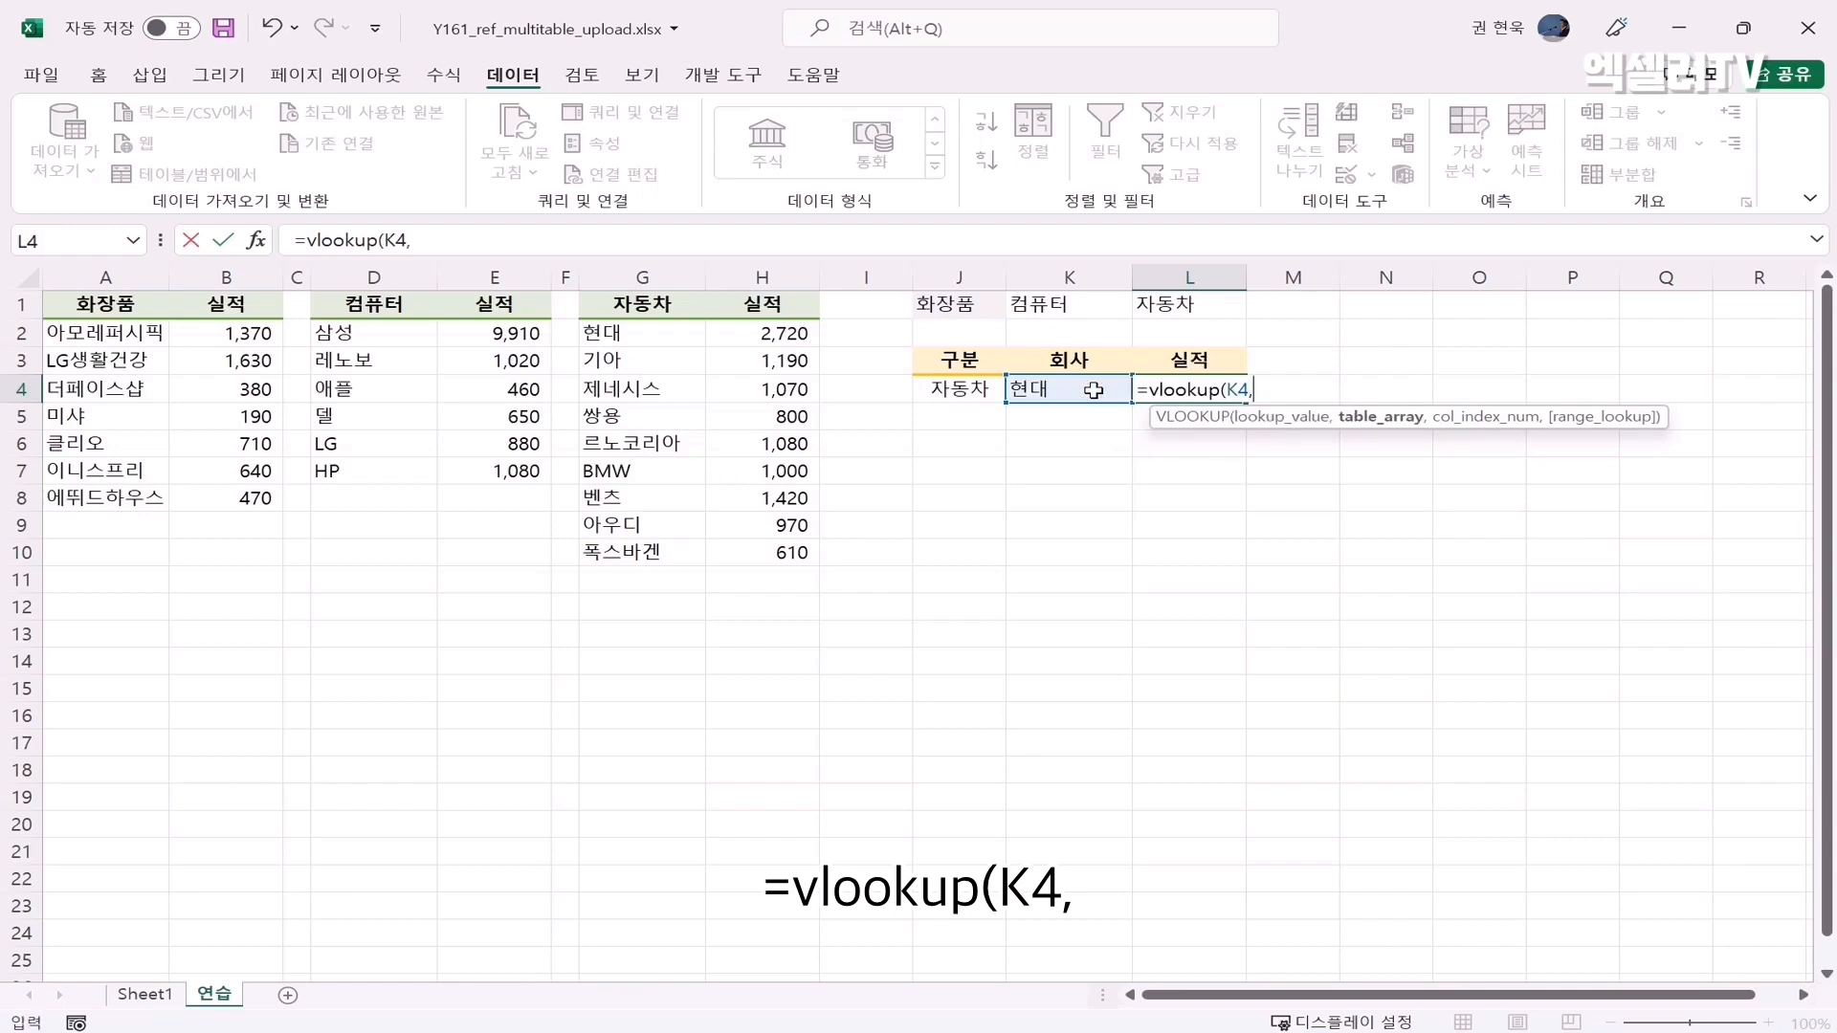
drag(677, 335, 767, 554)
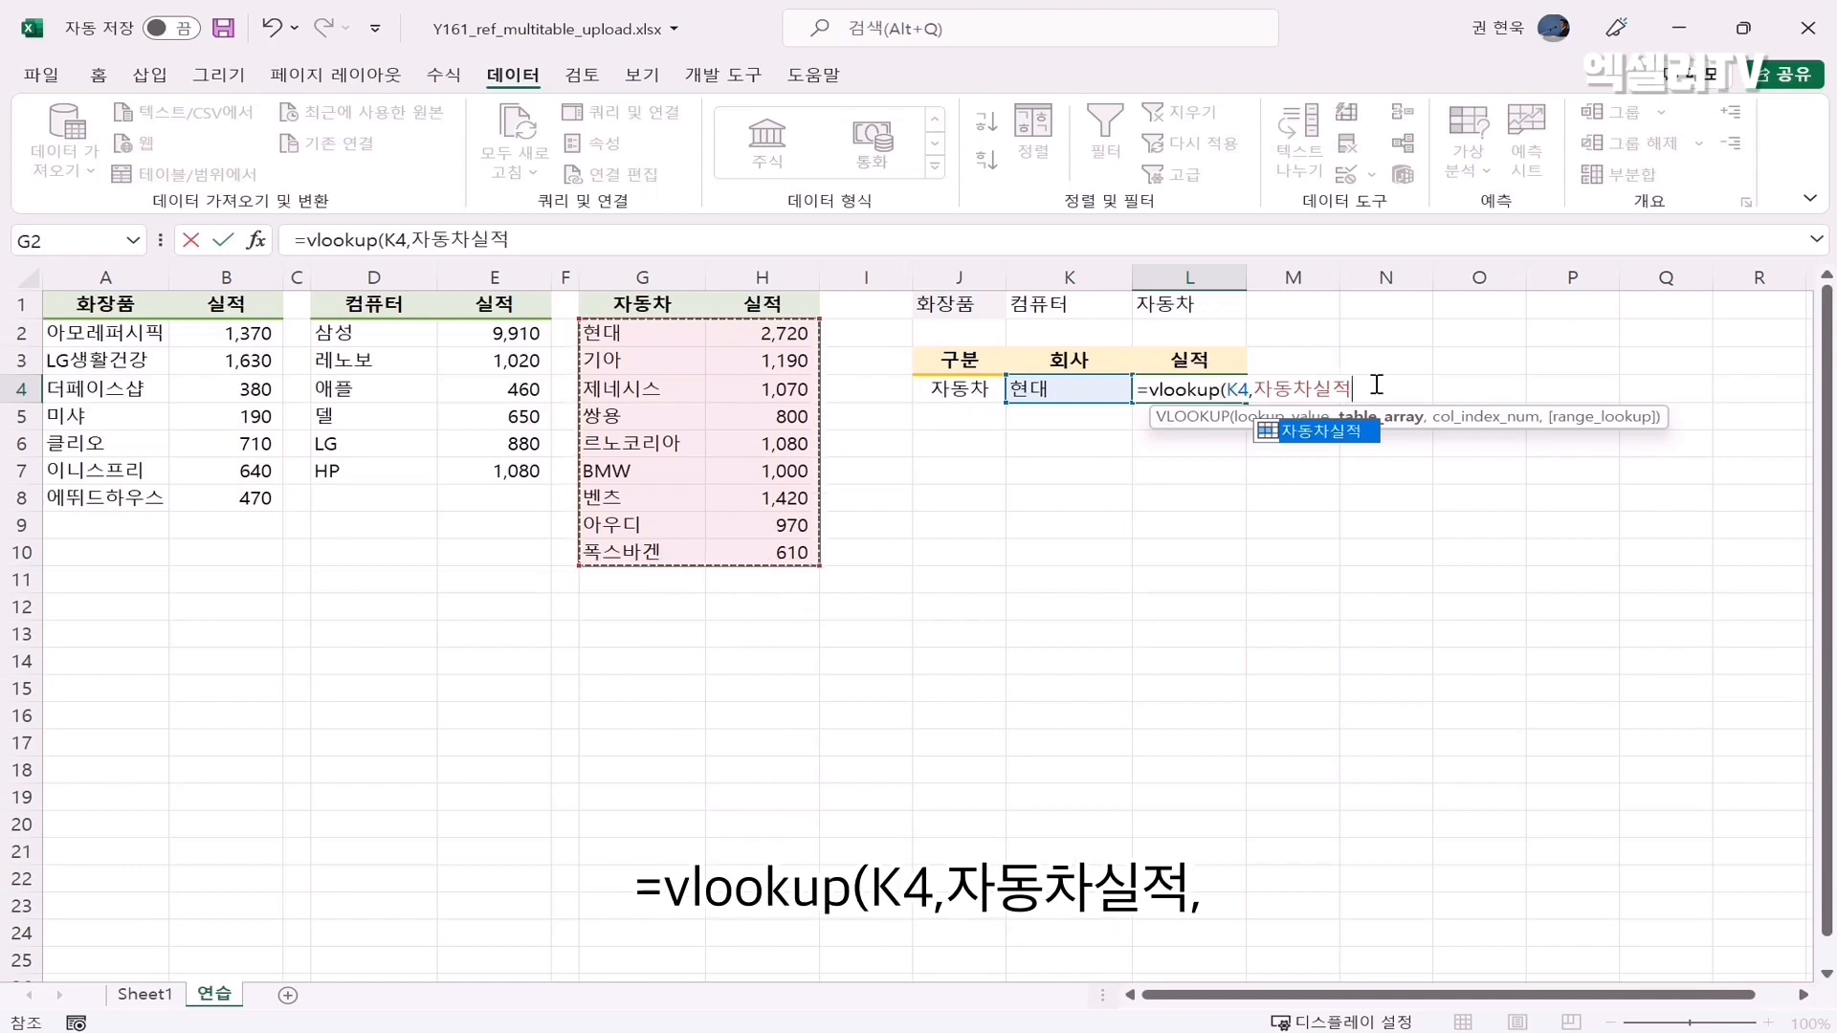
text(,)
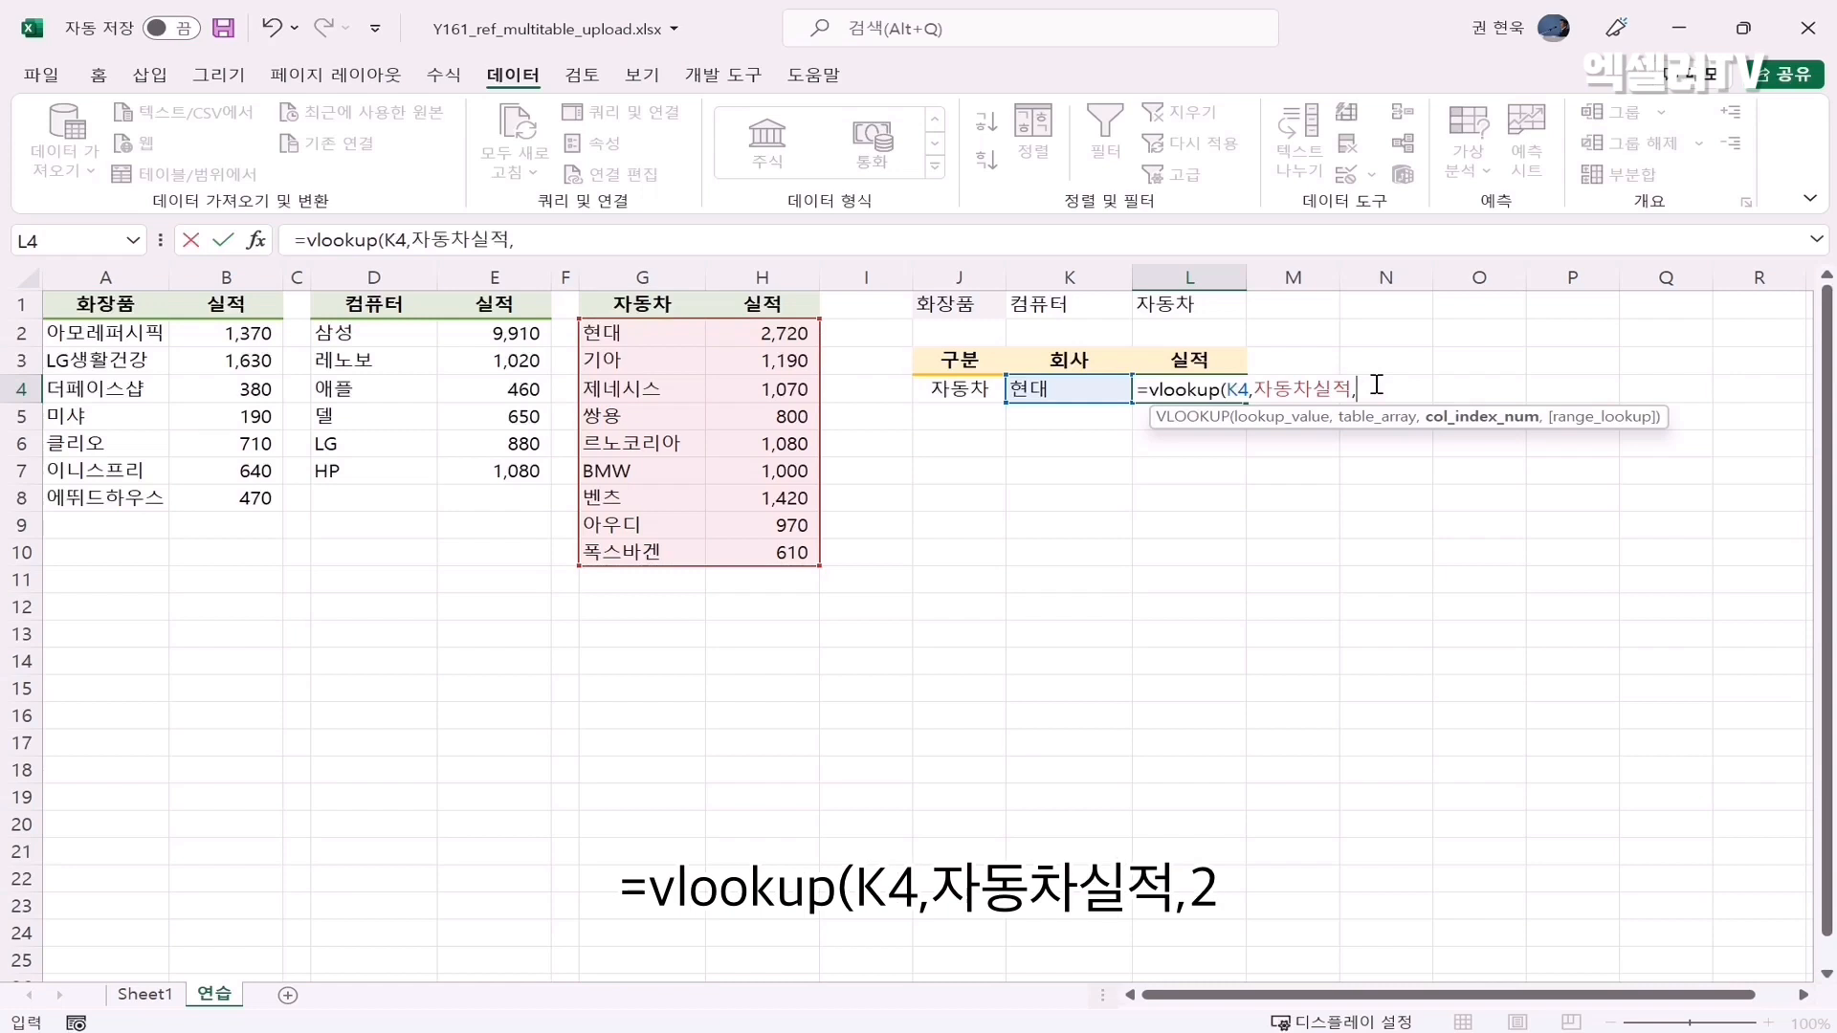
text(2,)
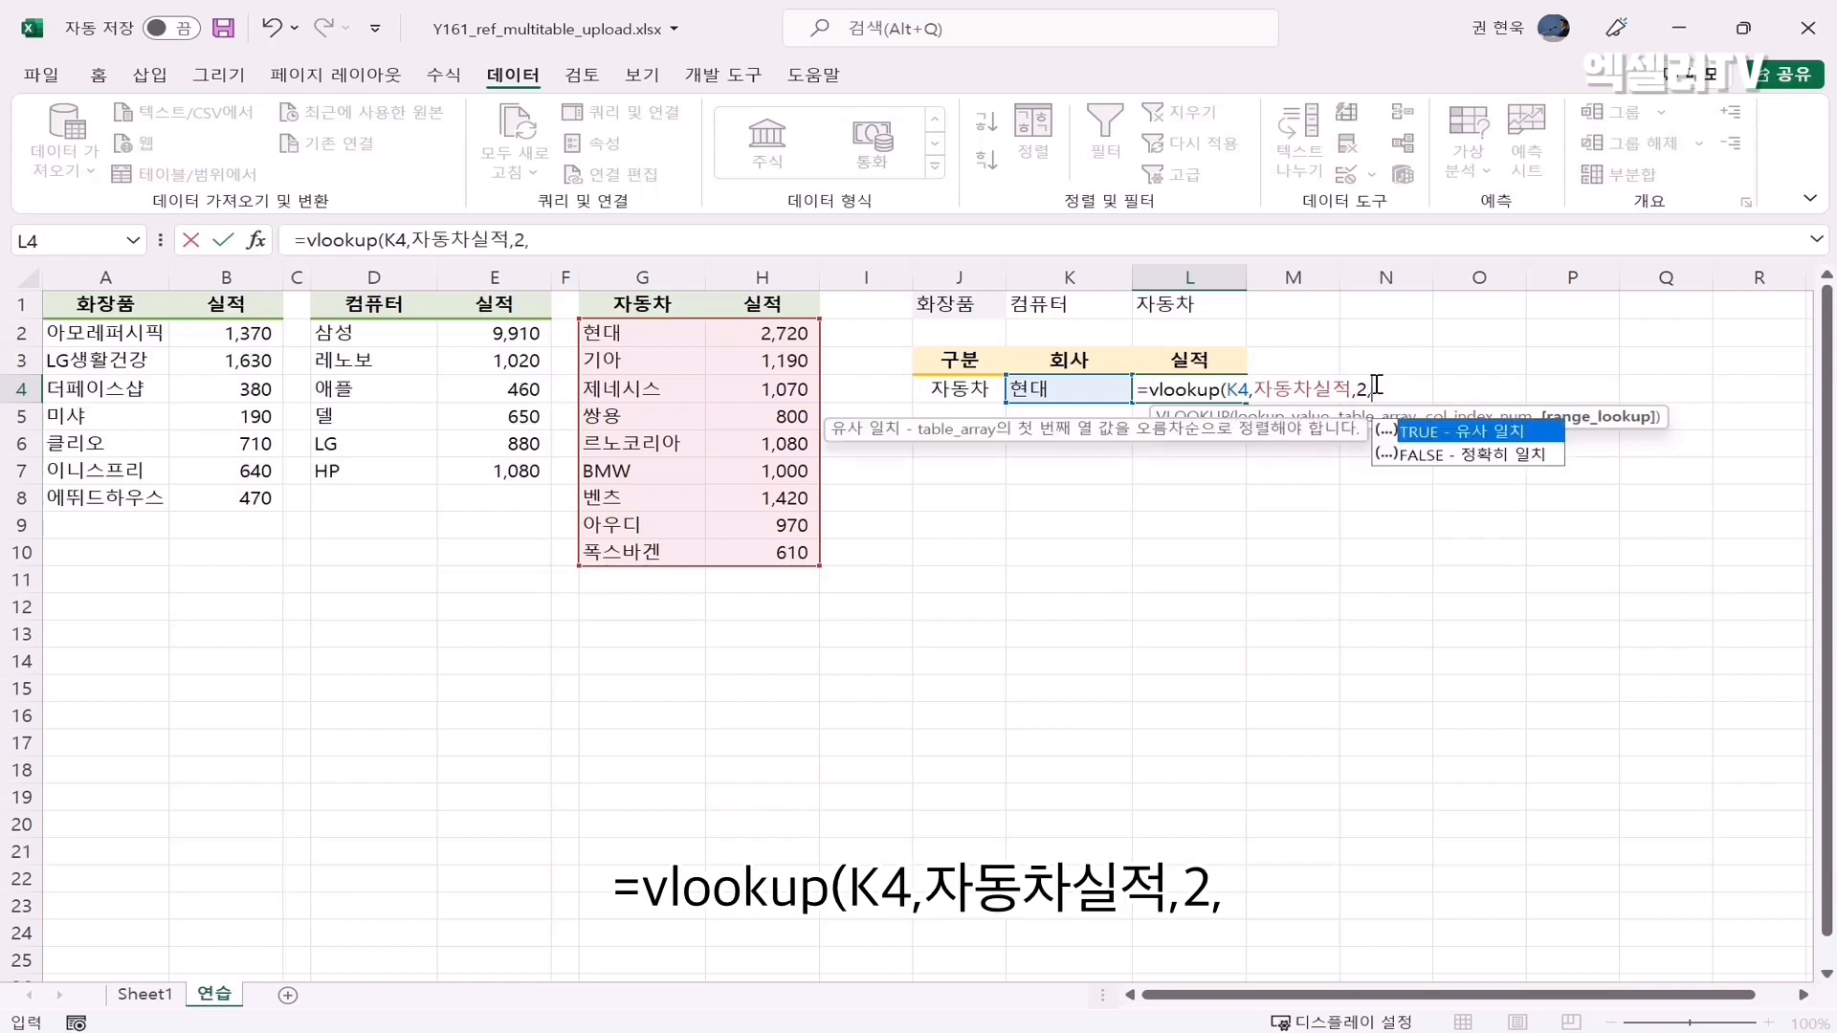
text(false)
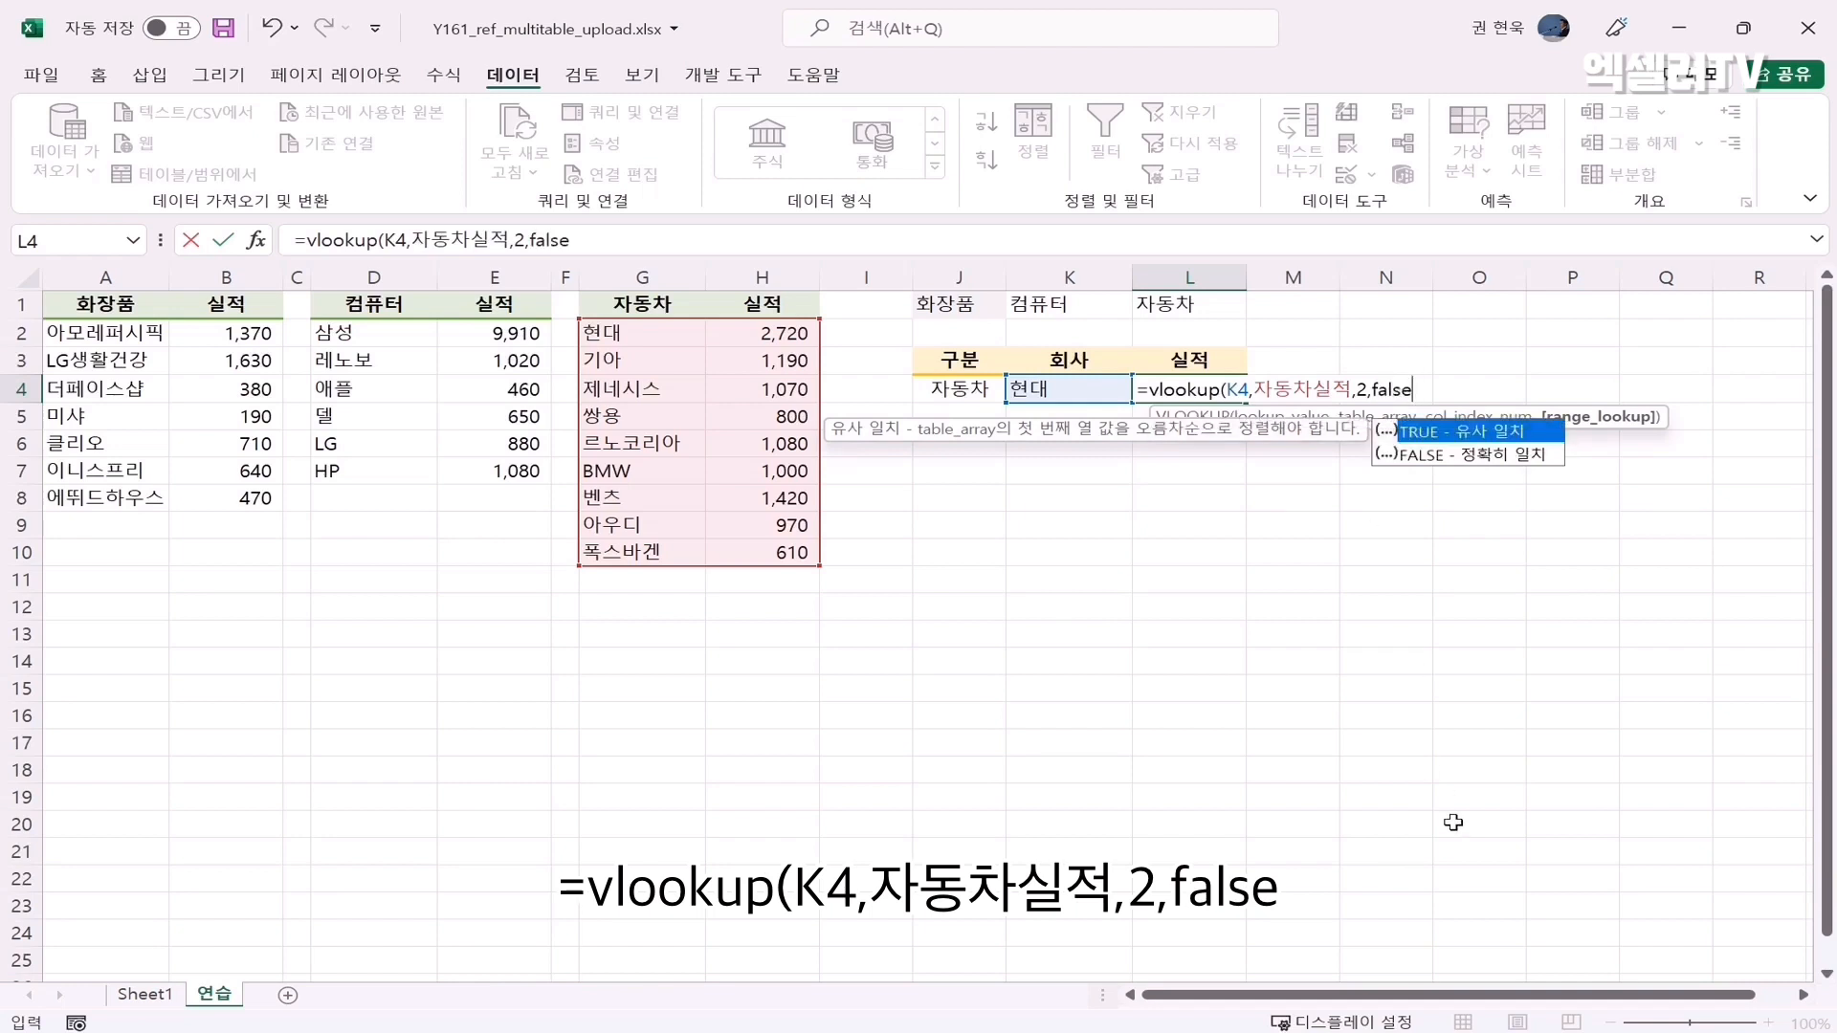
key(Return)
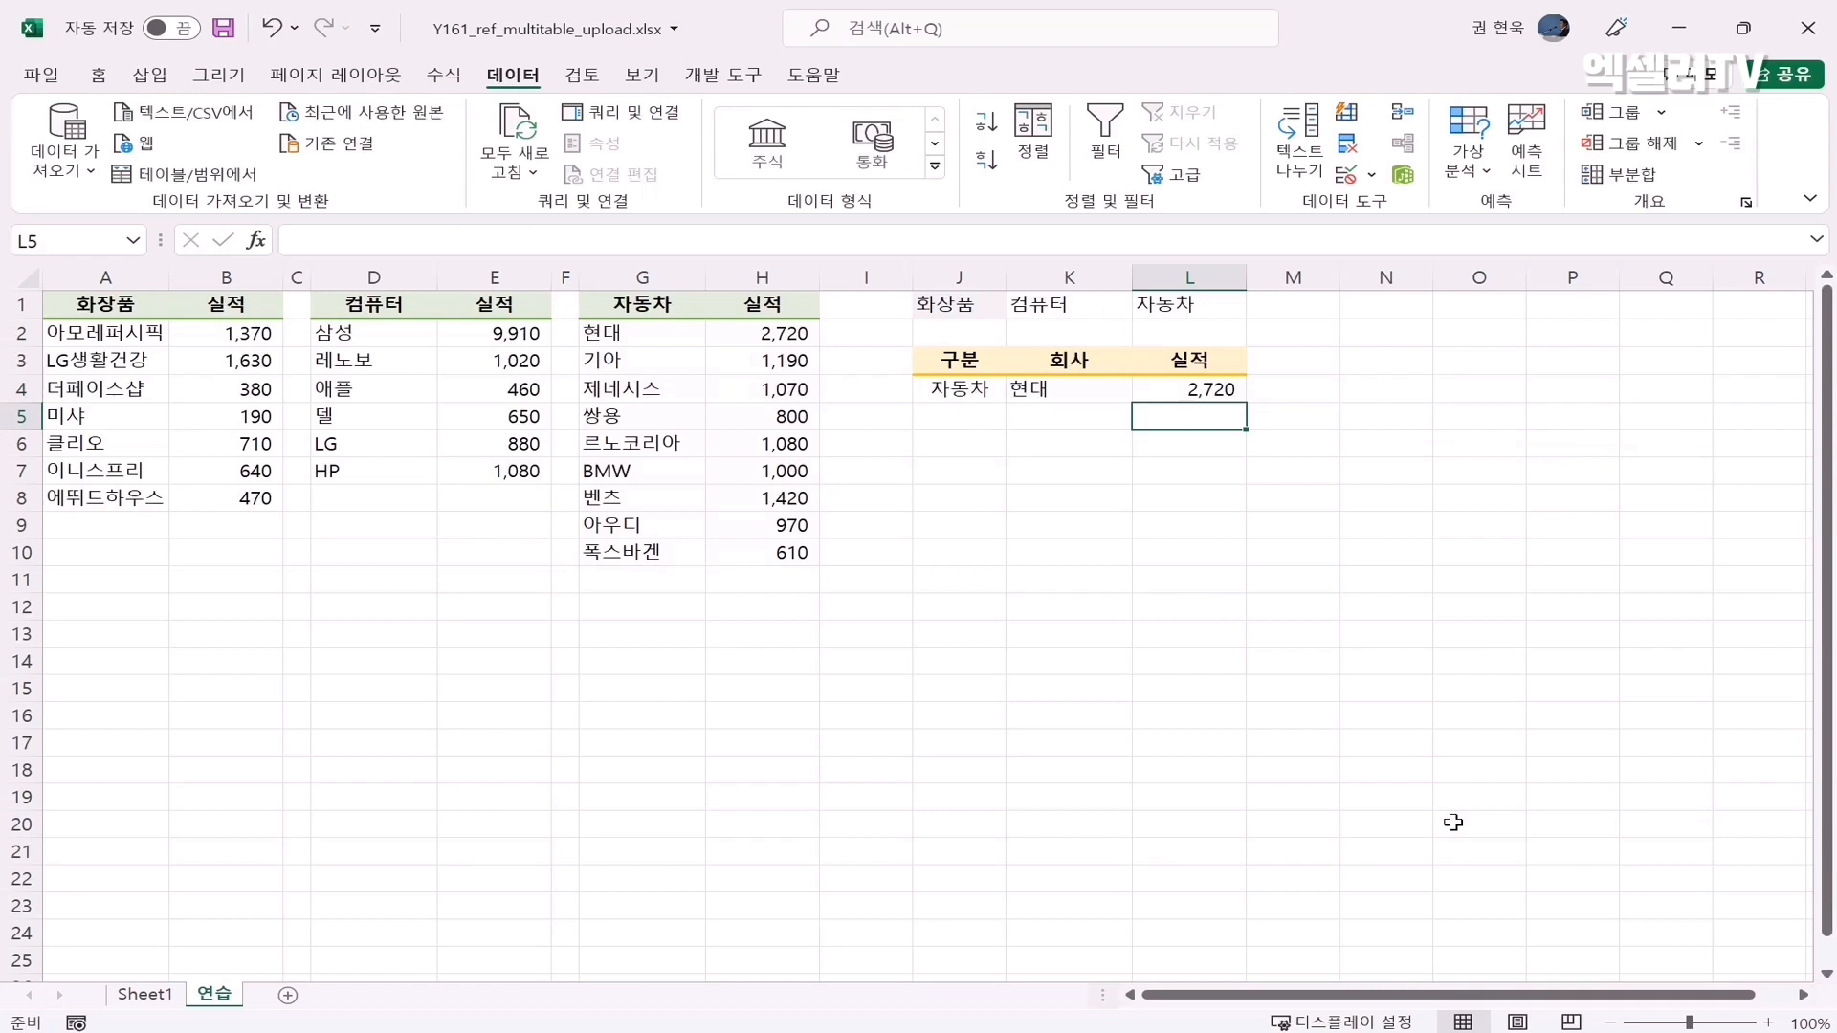
Test the lookup formula in L4 by changing the company in K4 to 기아
click(1182, 396)
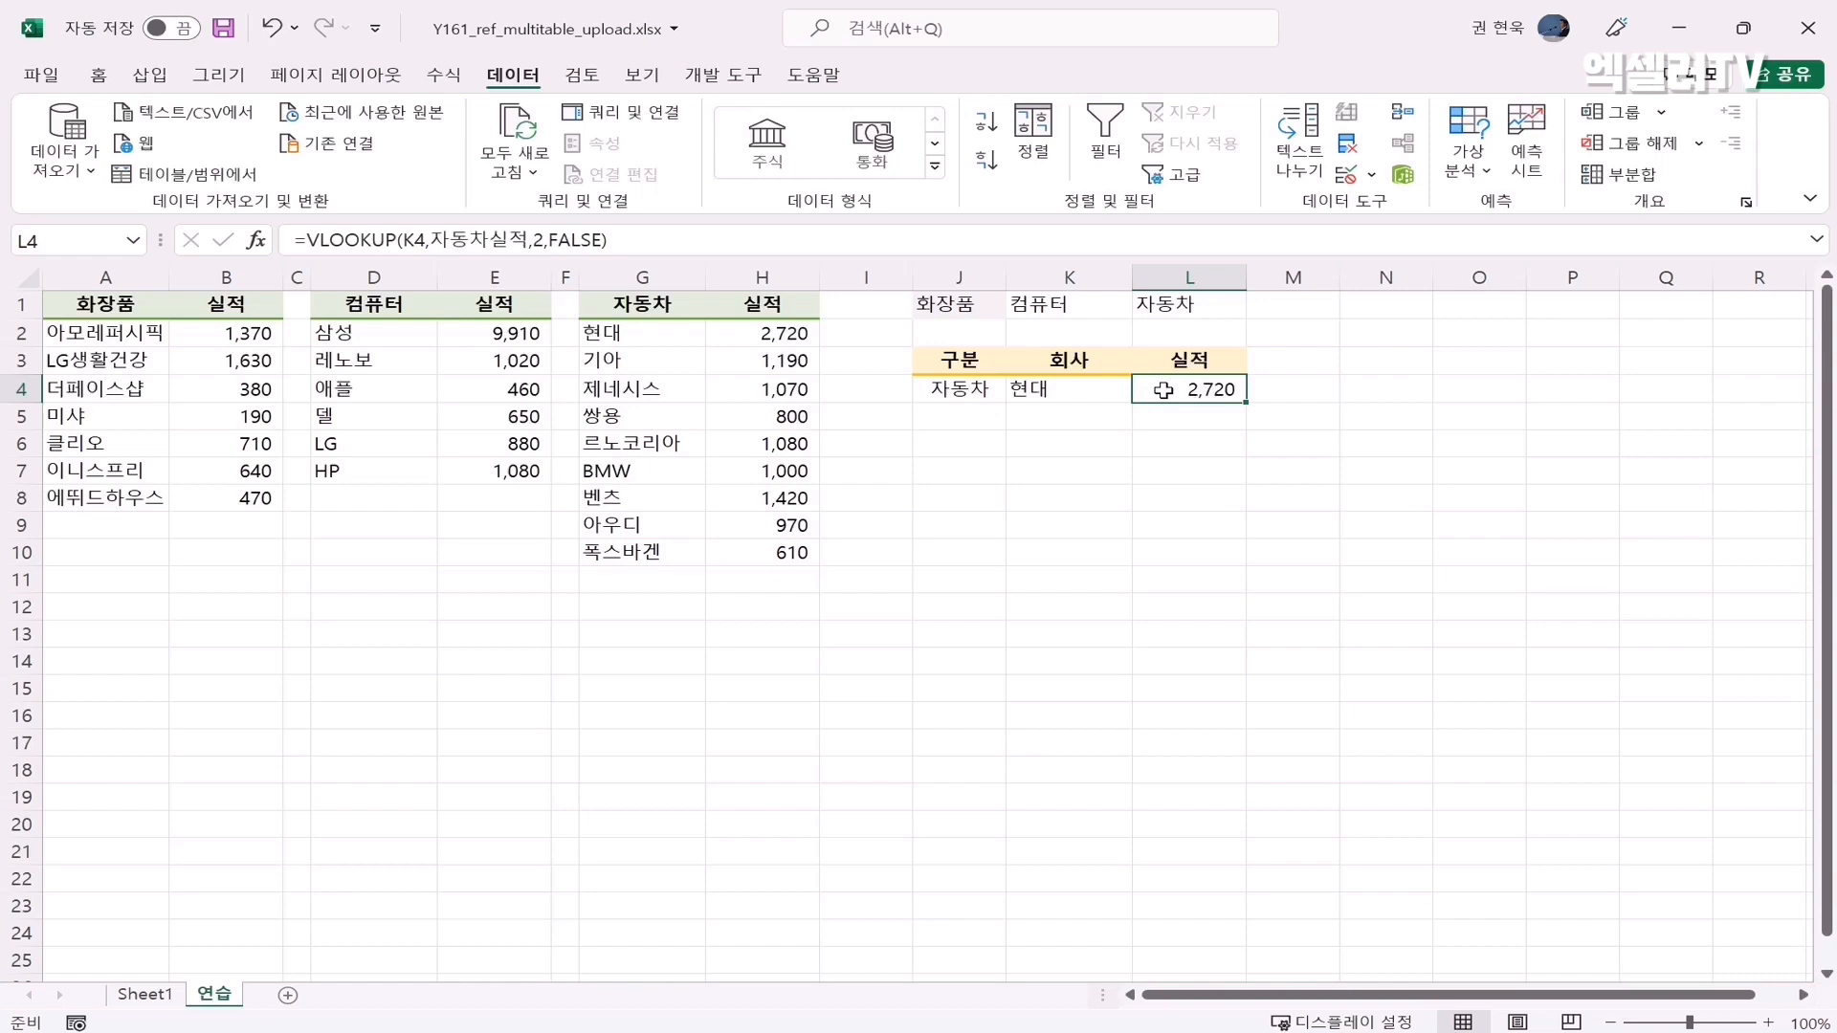
click(1115, 393)
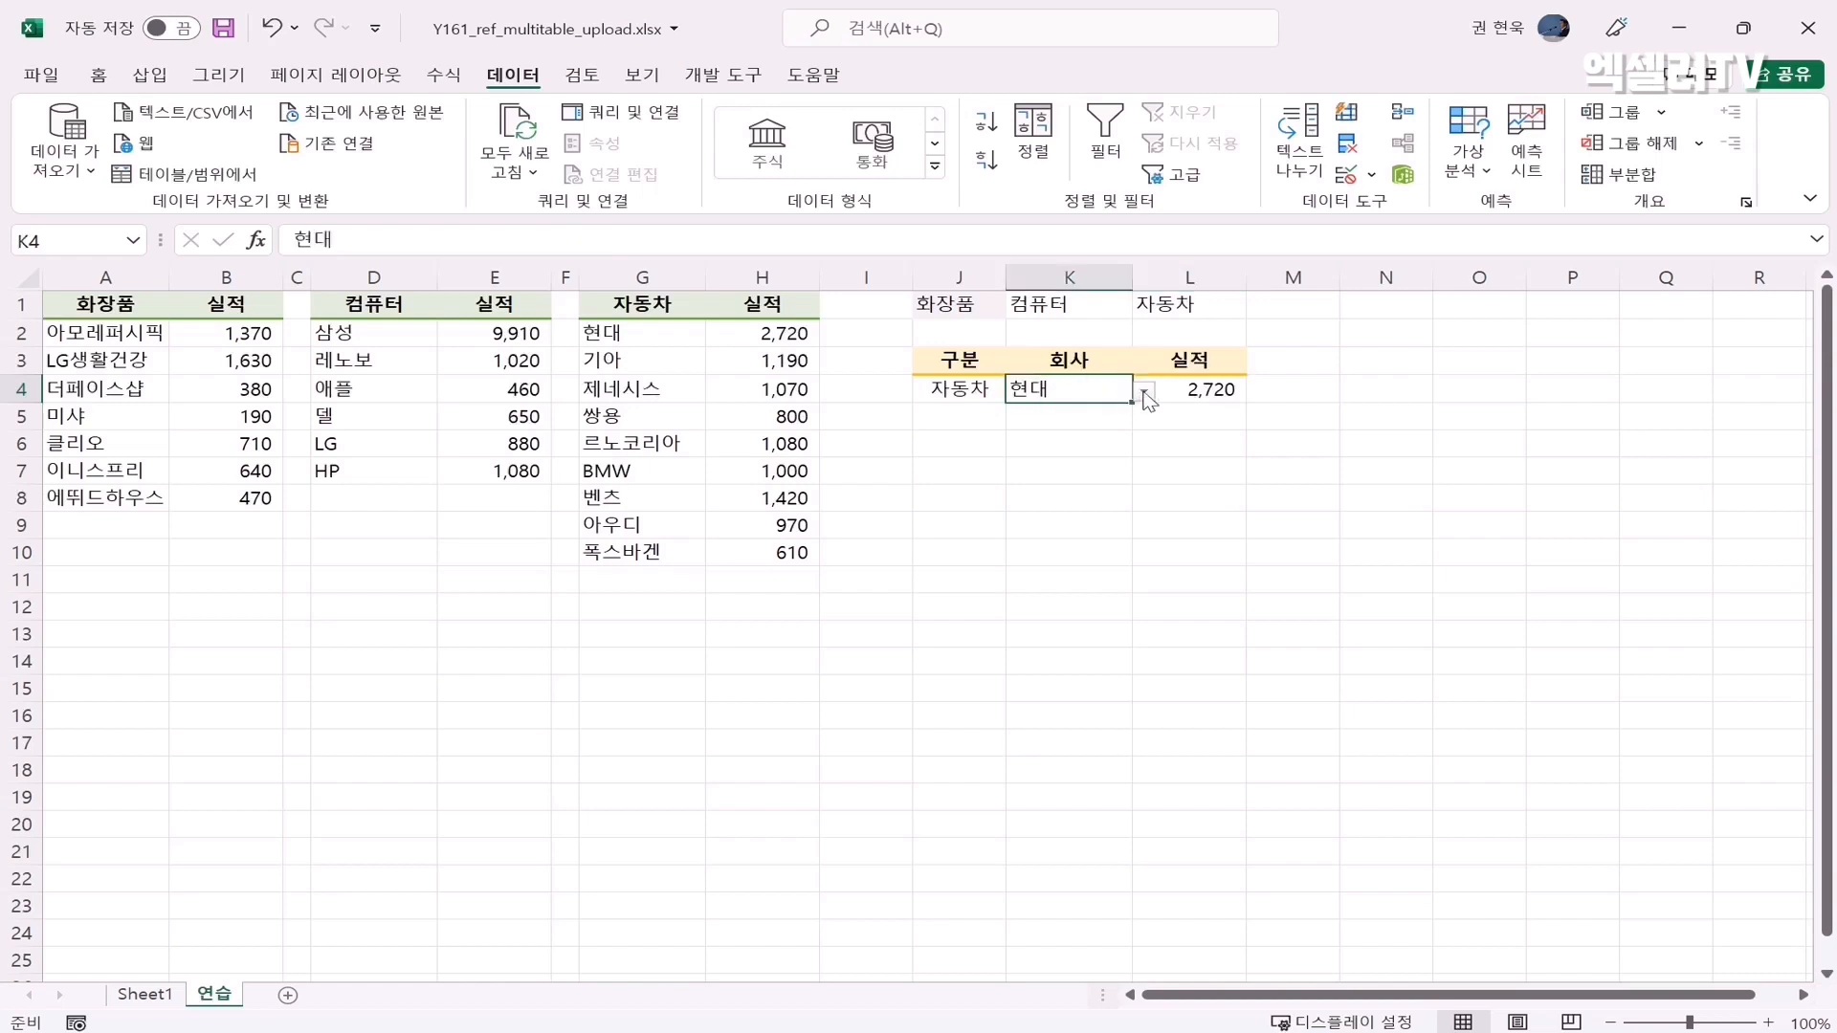
click(1144, 392)
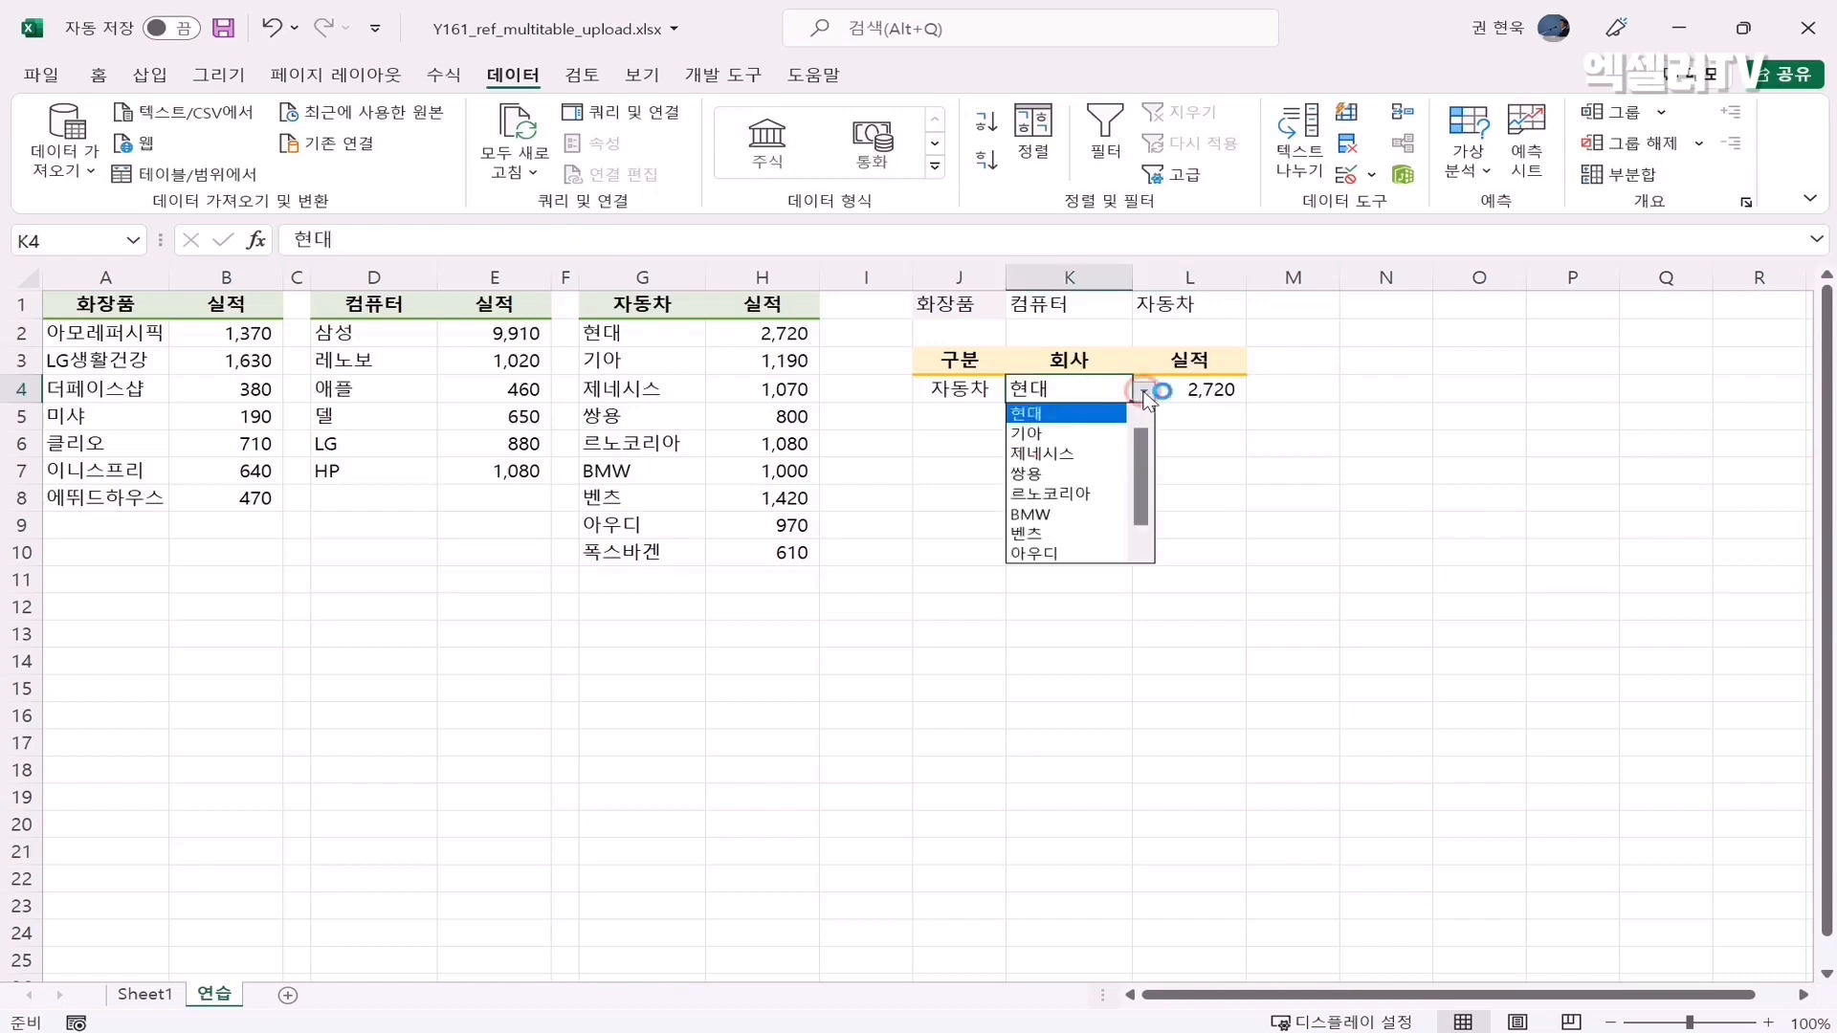
click(1071, 436)
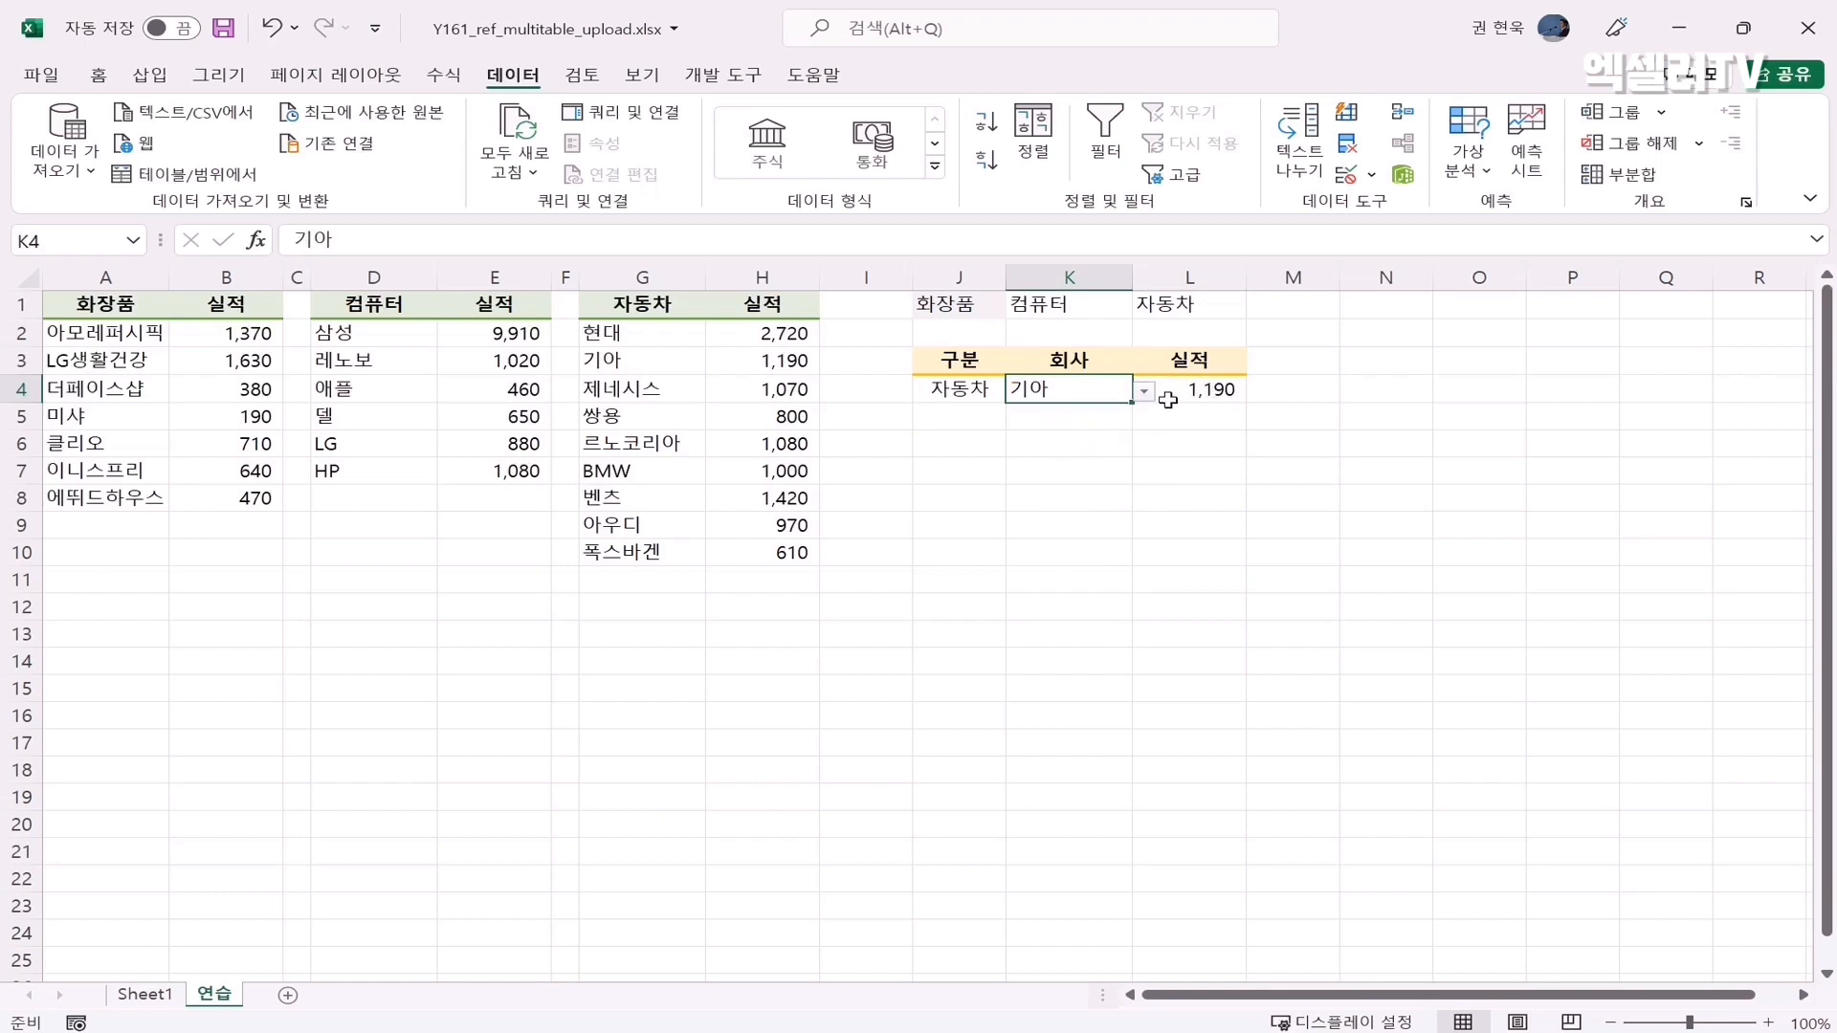
Test the lookup with another table by setting the category in J4 to 컴퓨터 and the company in K4 to LG
click(972, 390)
click(1012, 393)
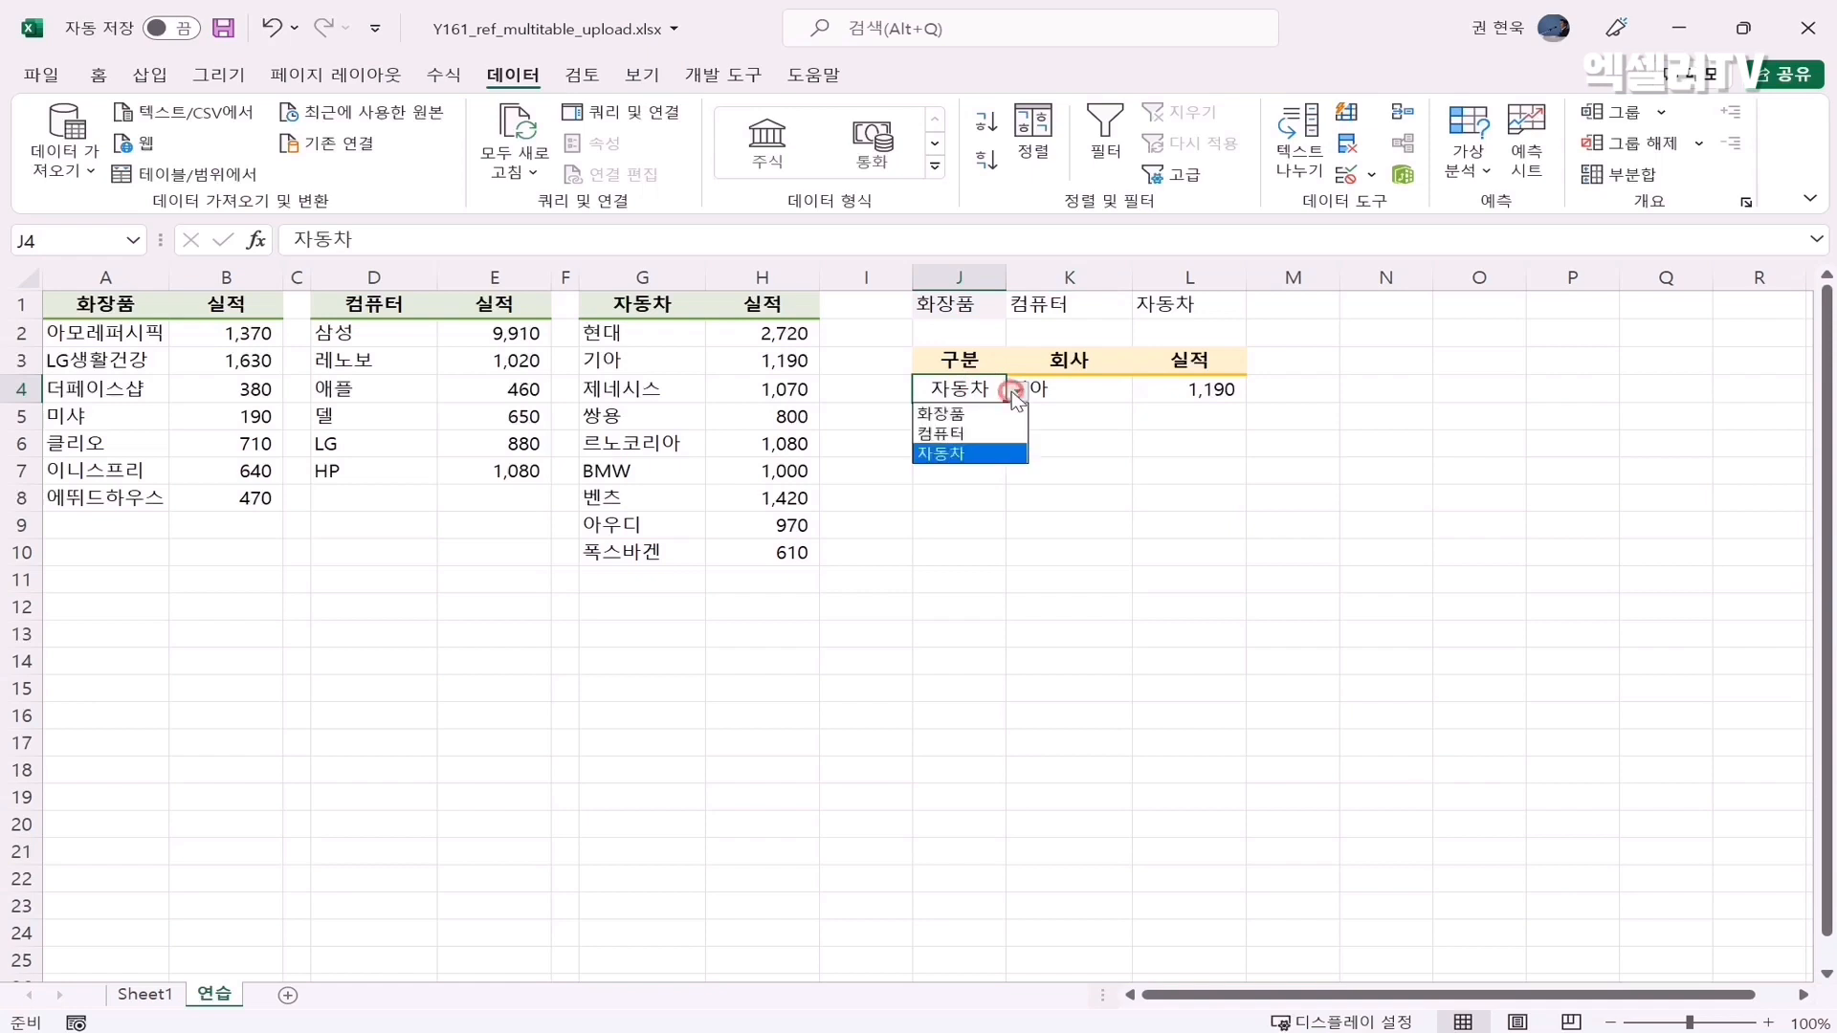
click(947, 433)
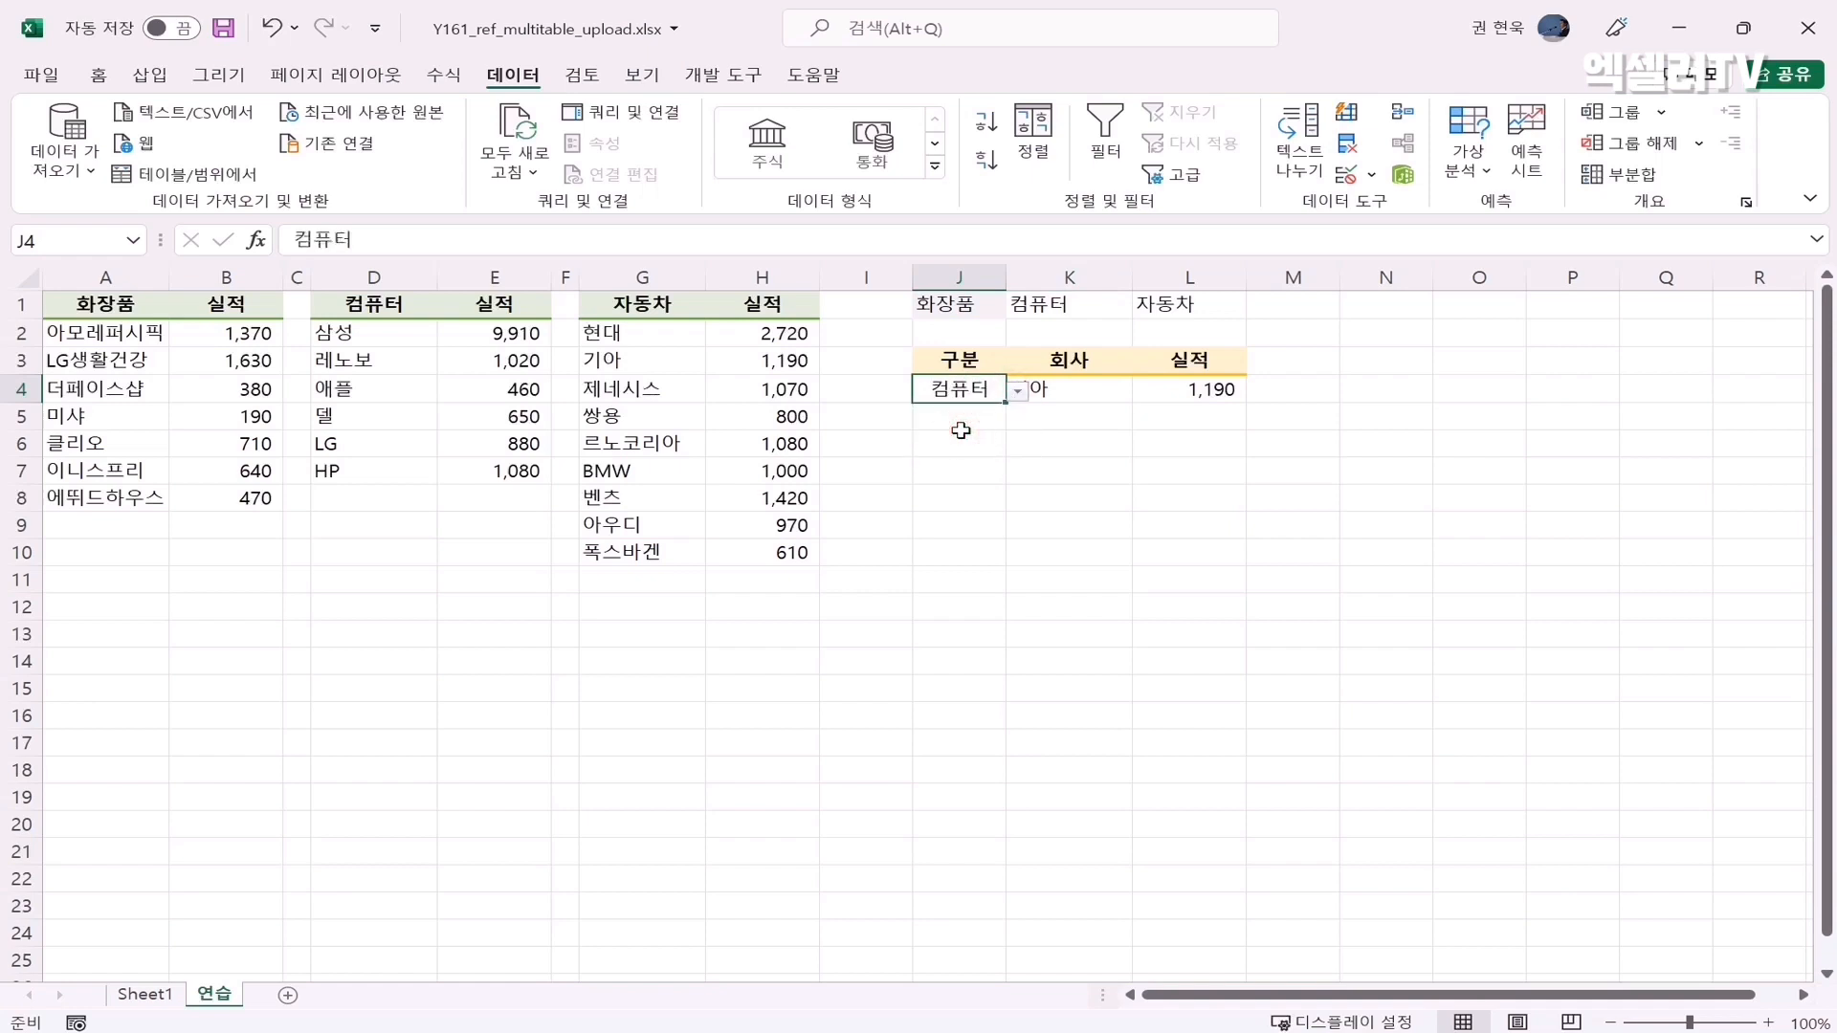
click(1079, 398)
click(1143, 390)
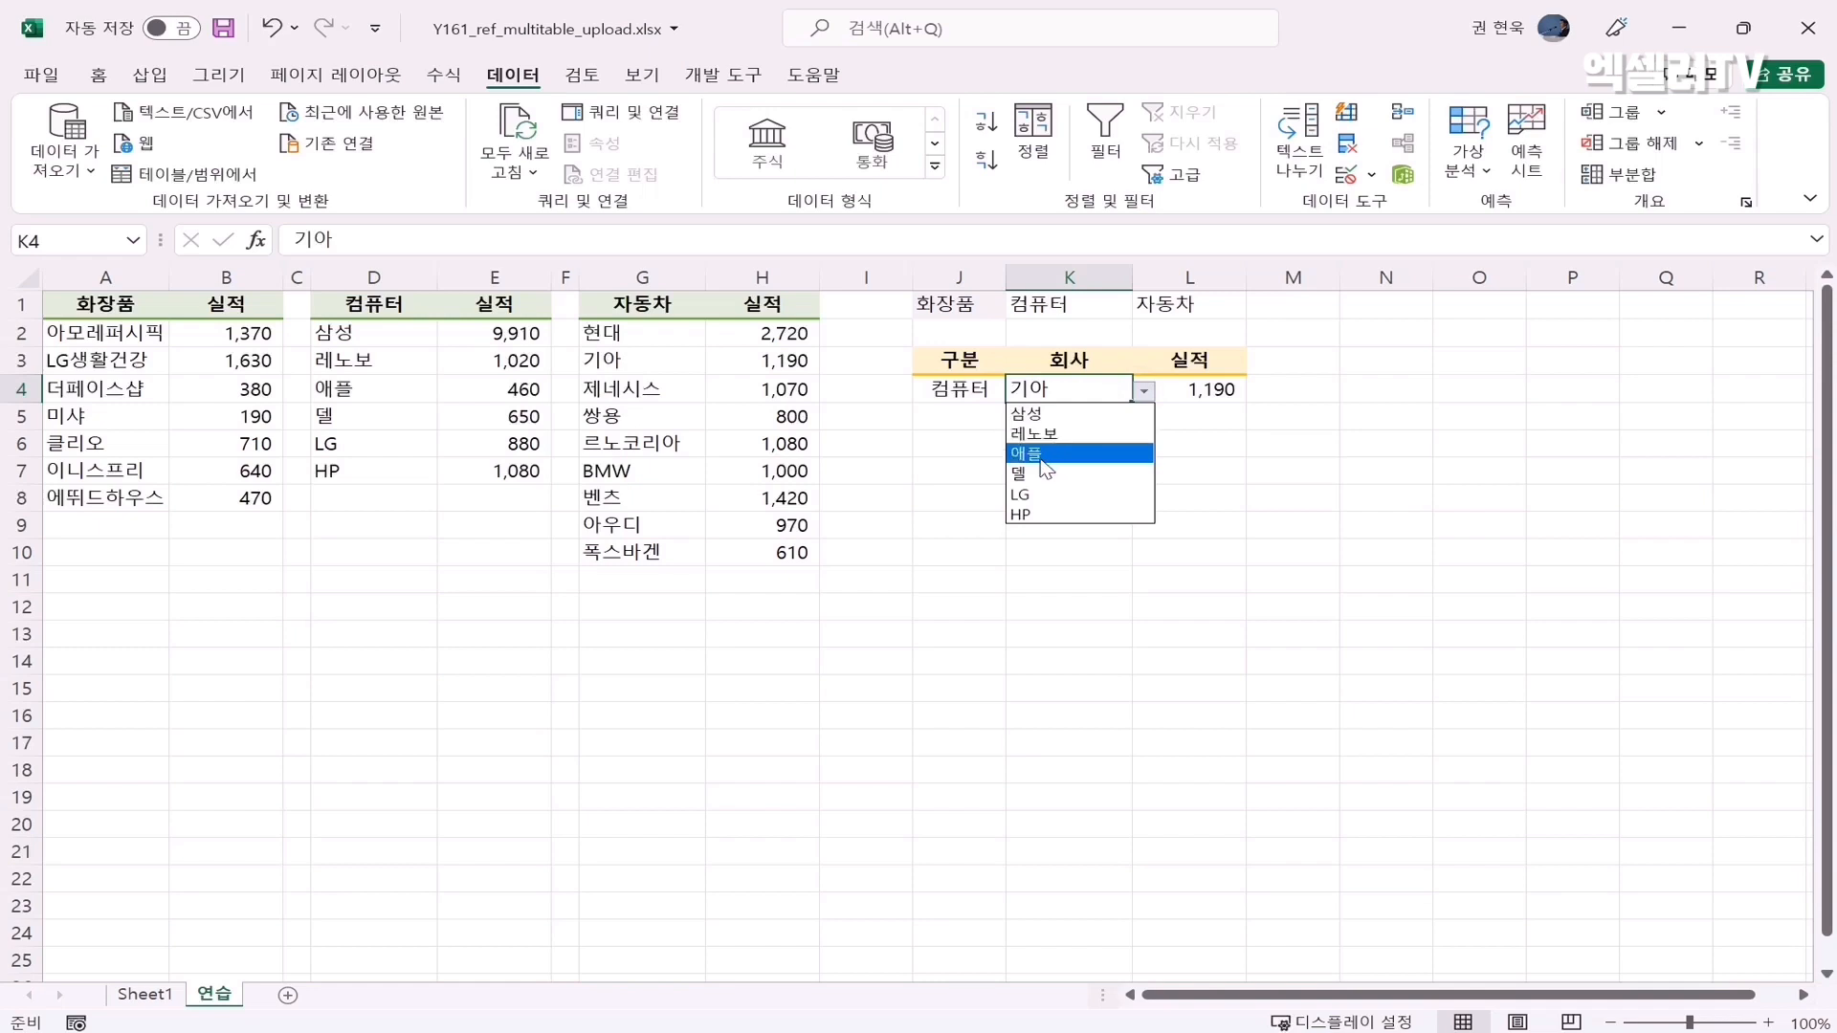
click(1051, 493)
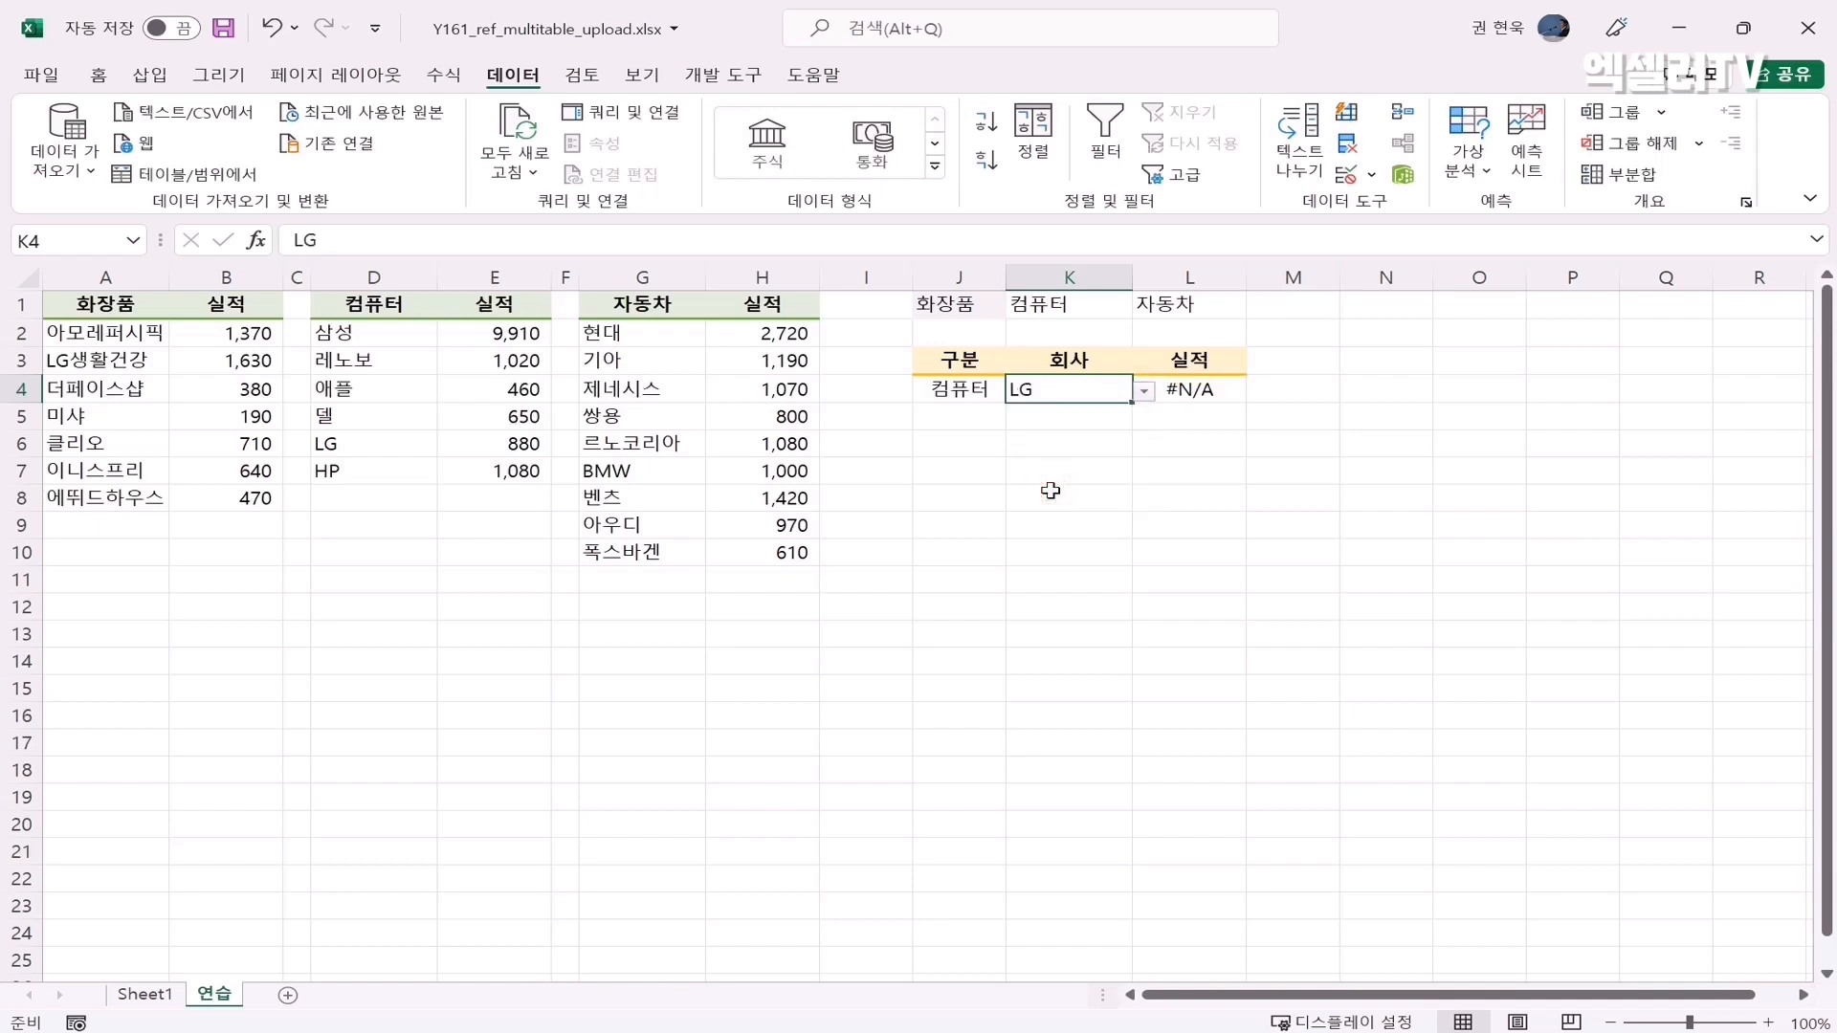
Inspect the table_array argument of the VLOOKUP formula in L4 without changing it
click(1204, 392)
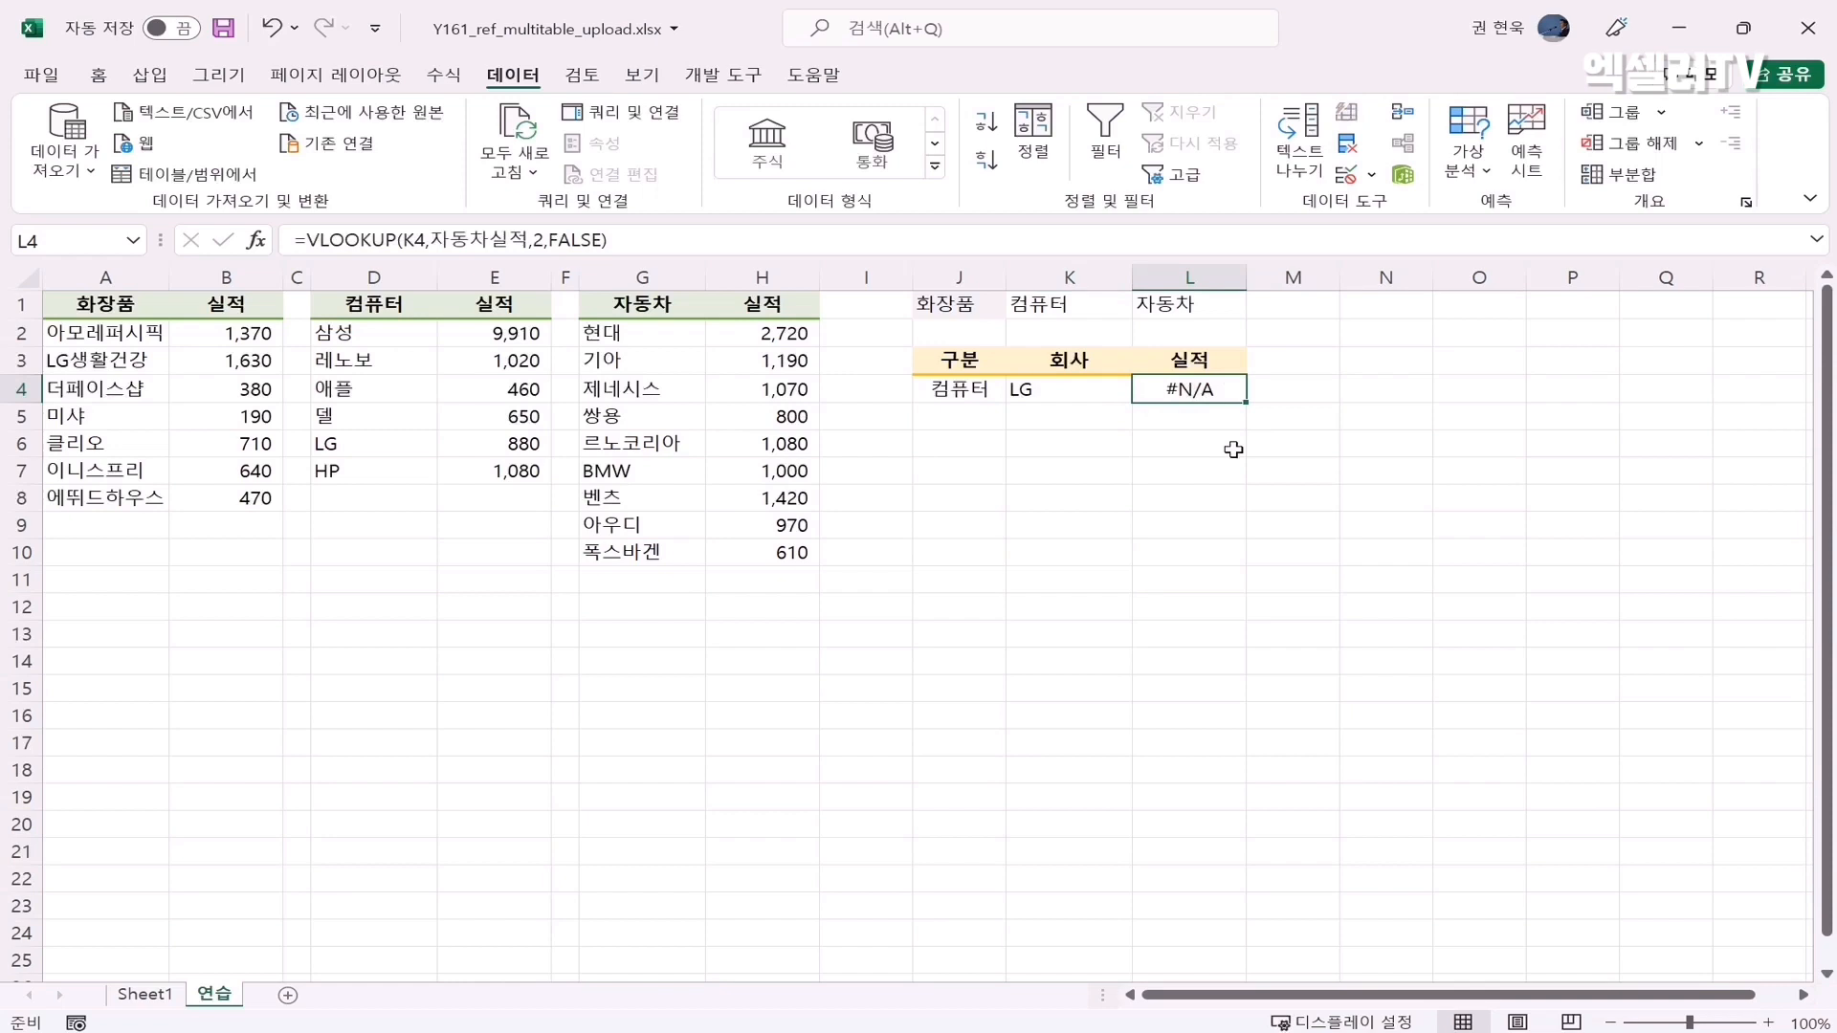
click(476, 239)
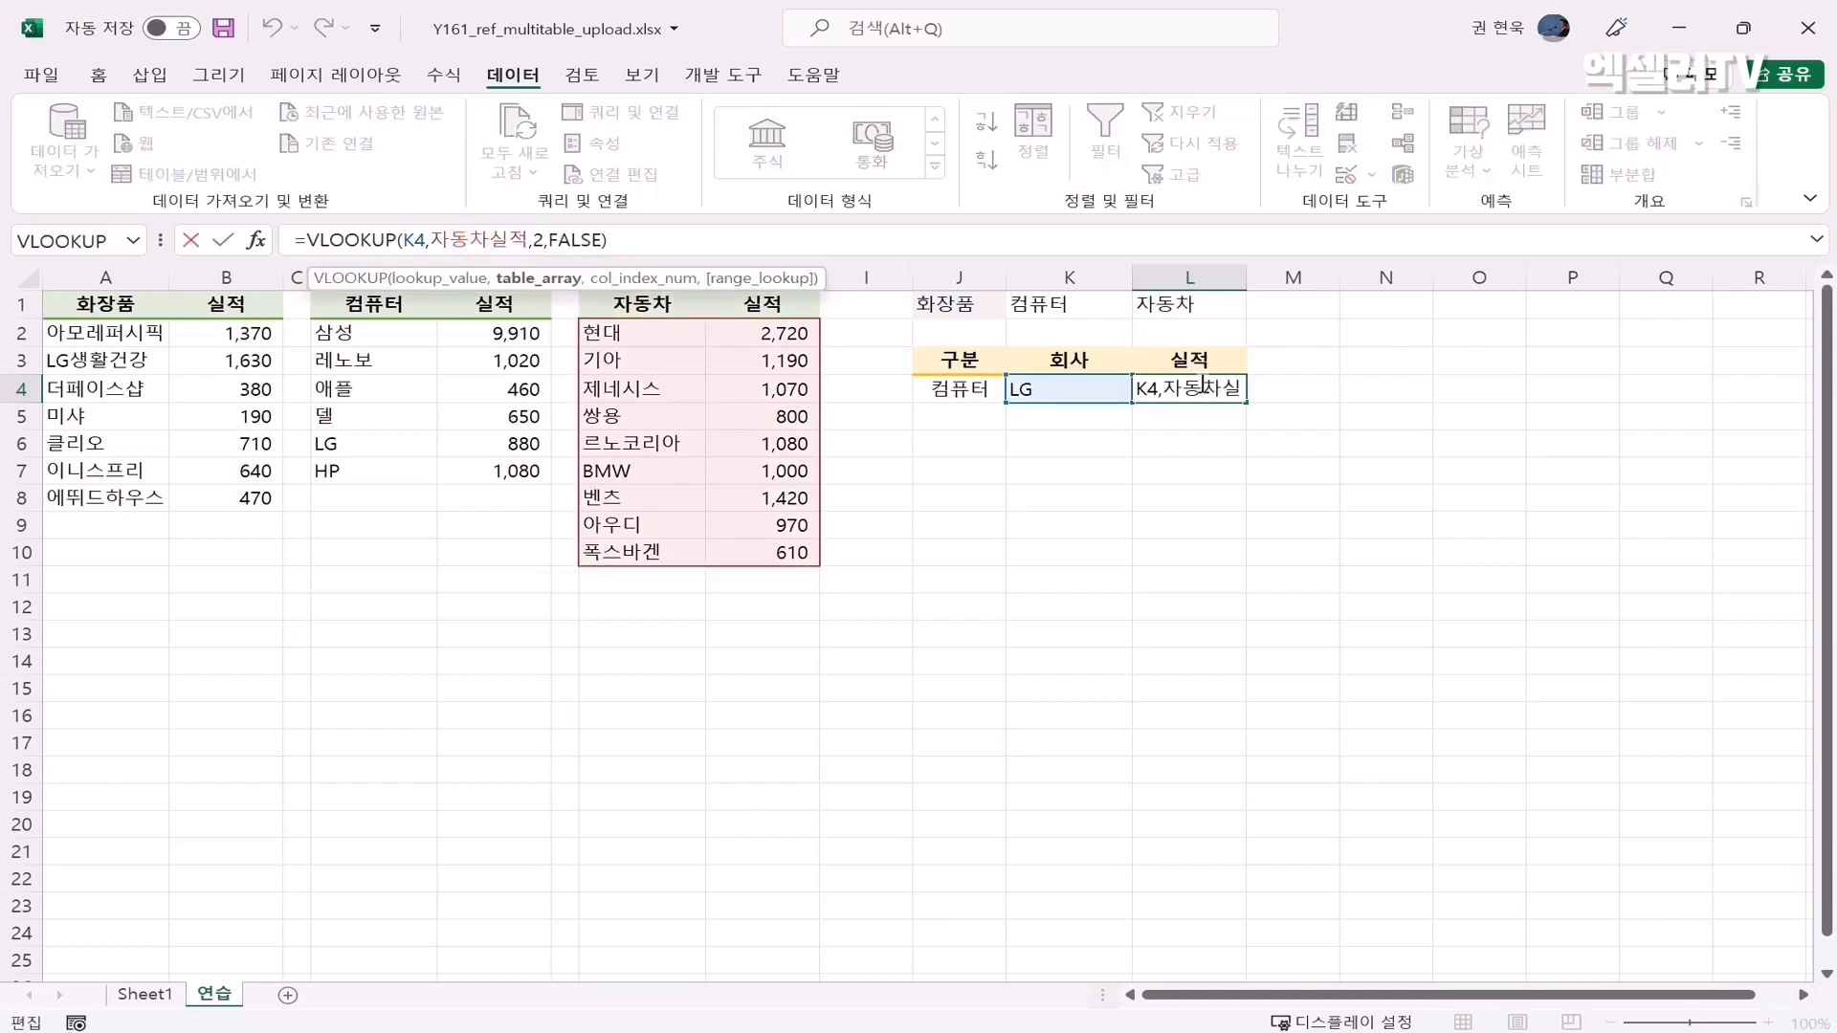
key(Escape)
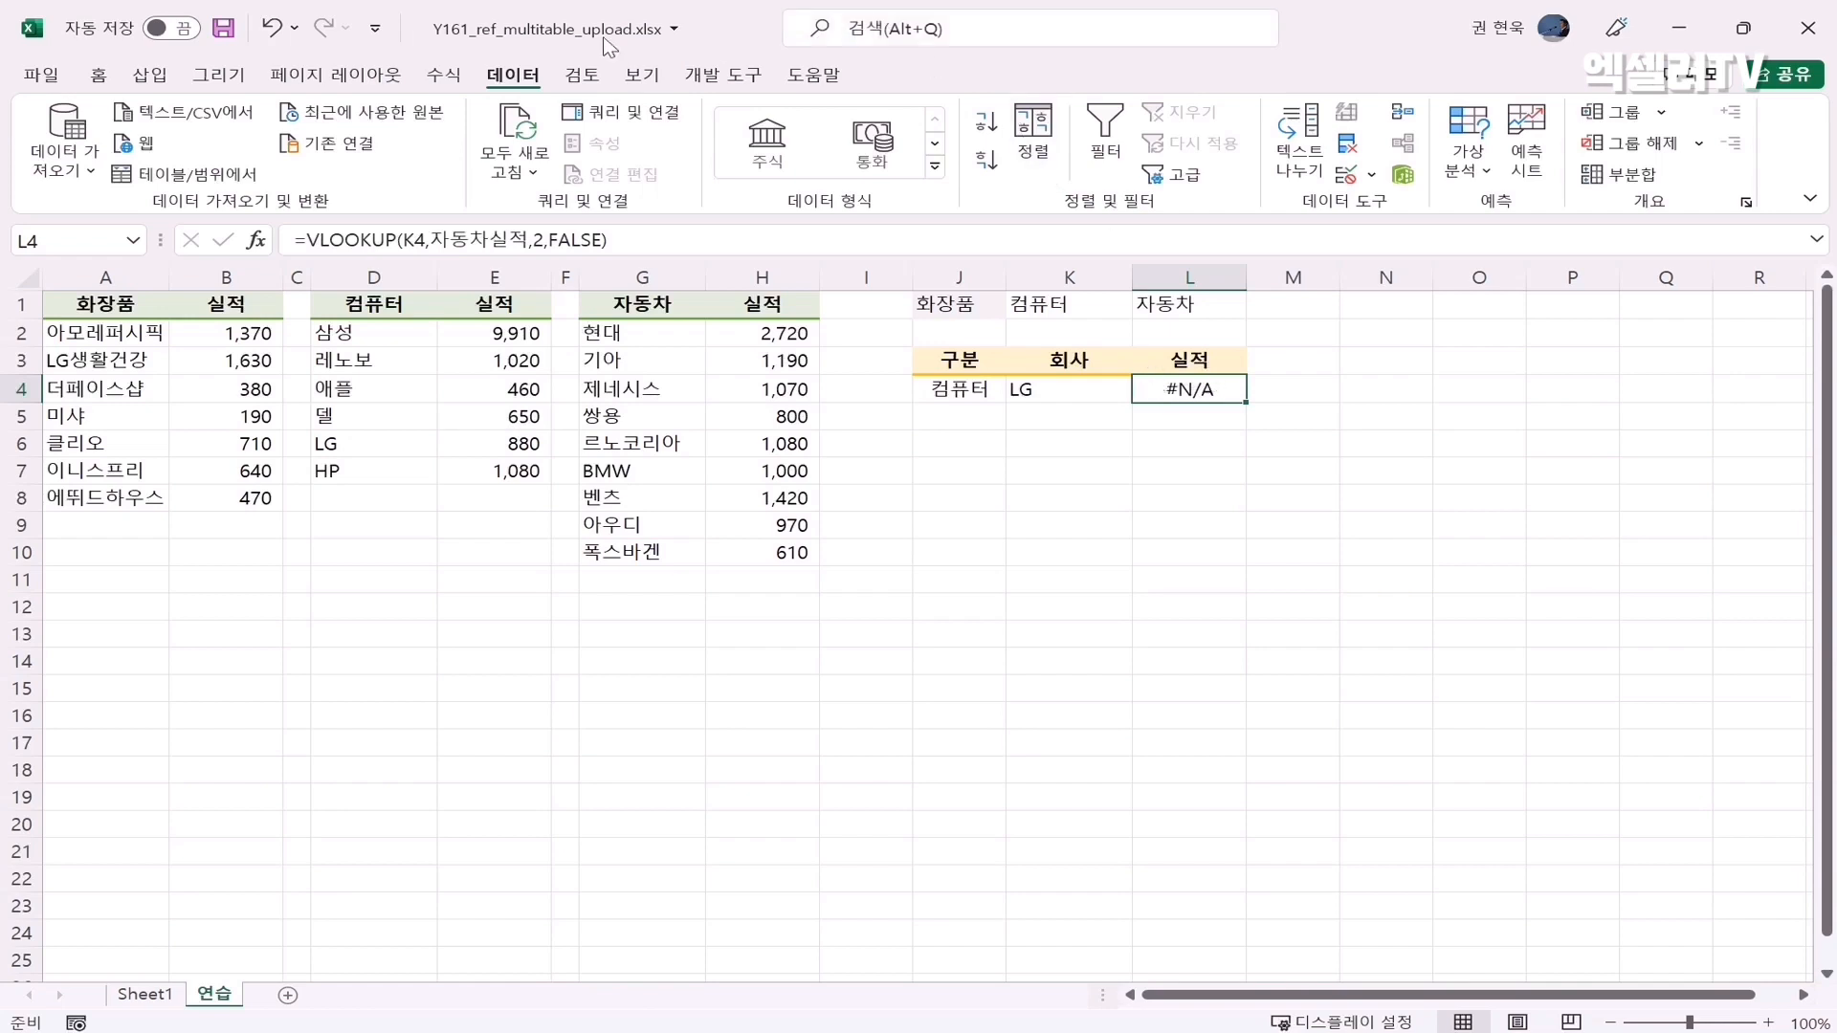
Review the defined names for the category lists and performance ranges in the Name Manager
click(443, 75)
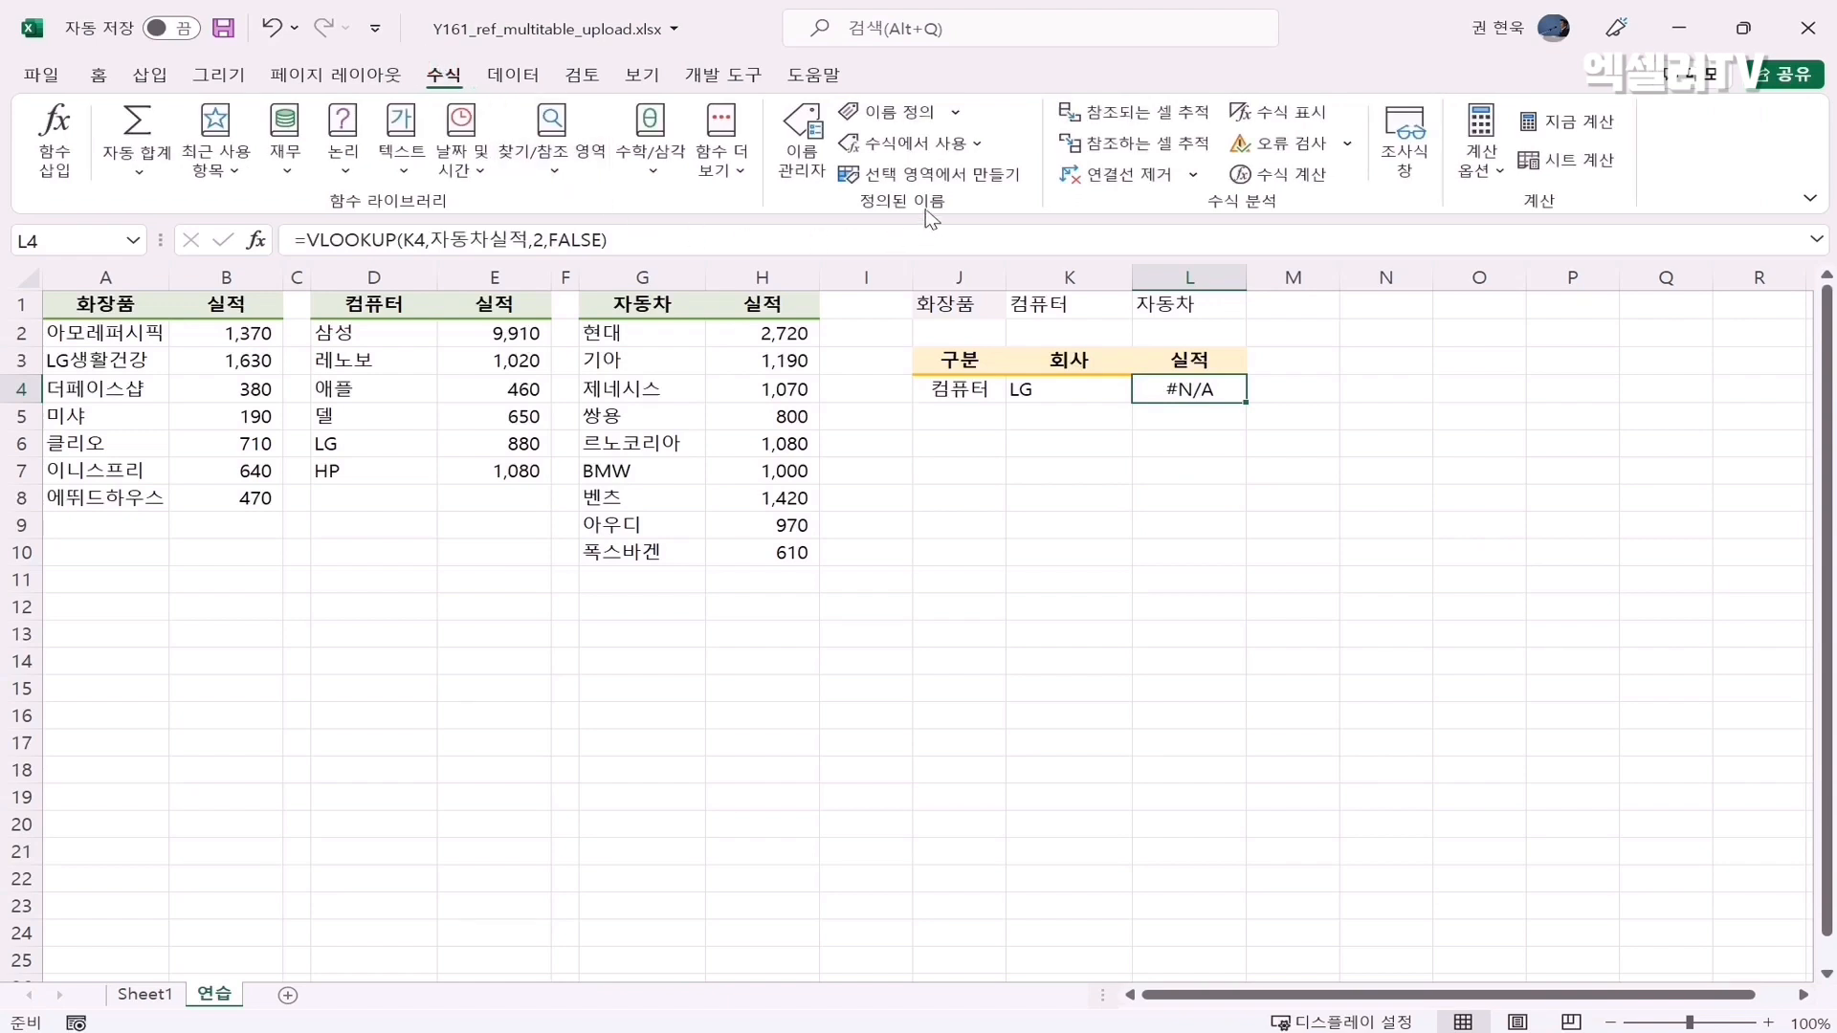
click(789, 158)
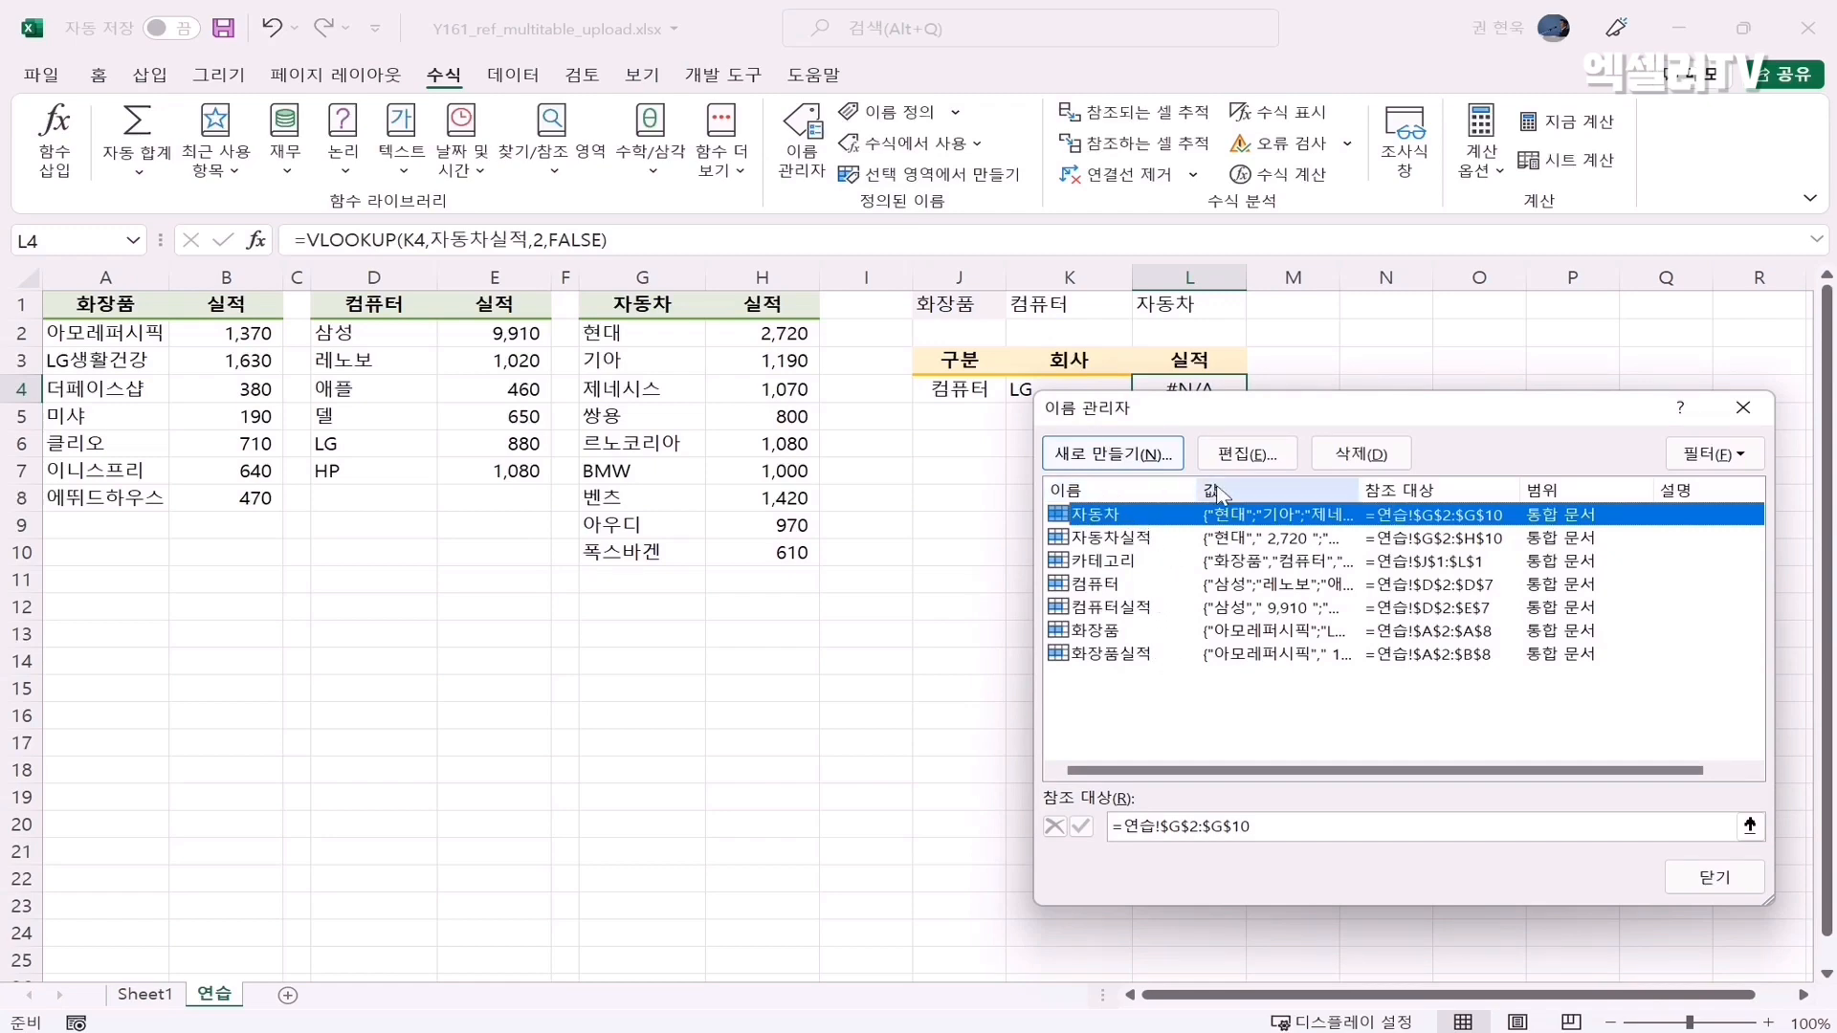
drag(1281, 416, 1284, 464)
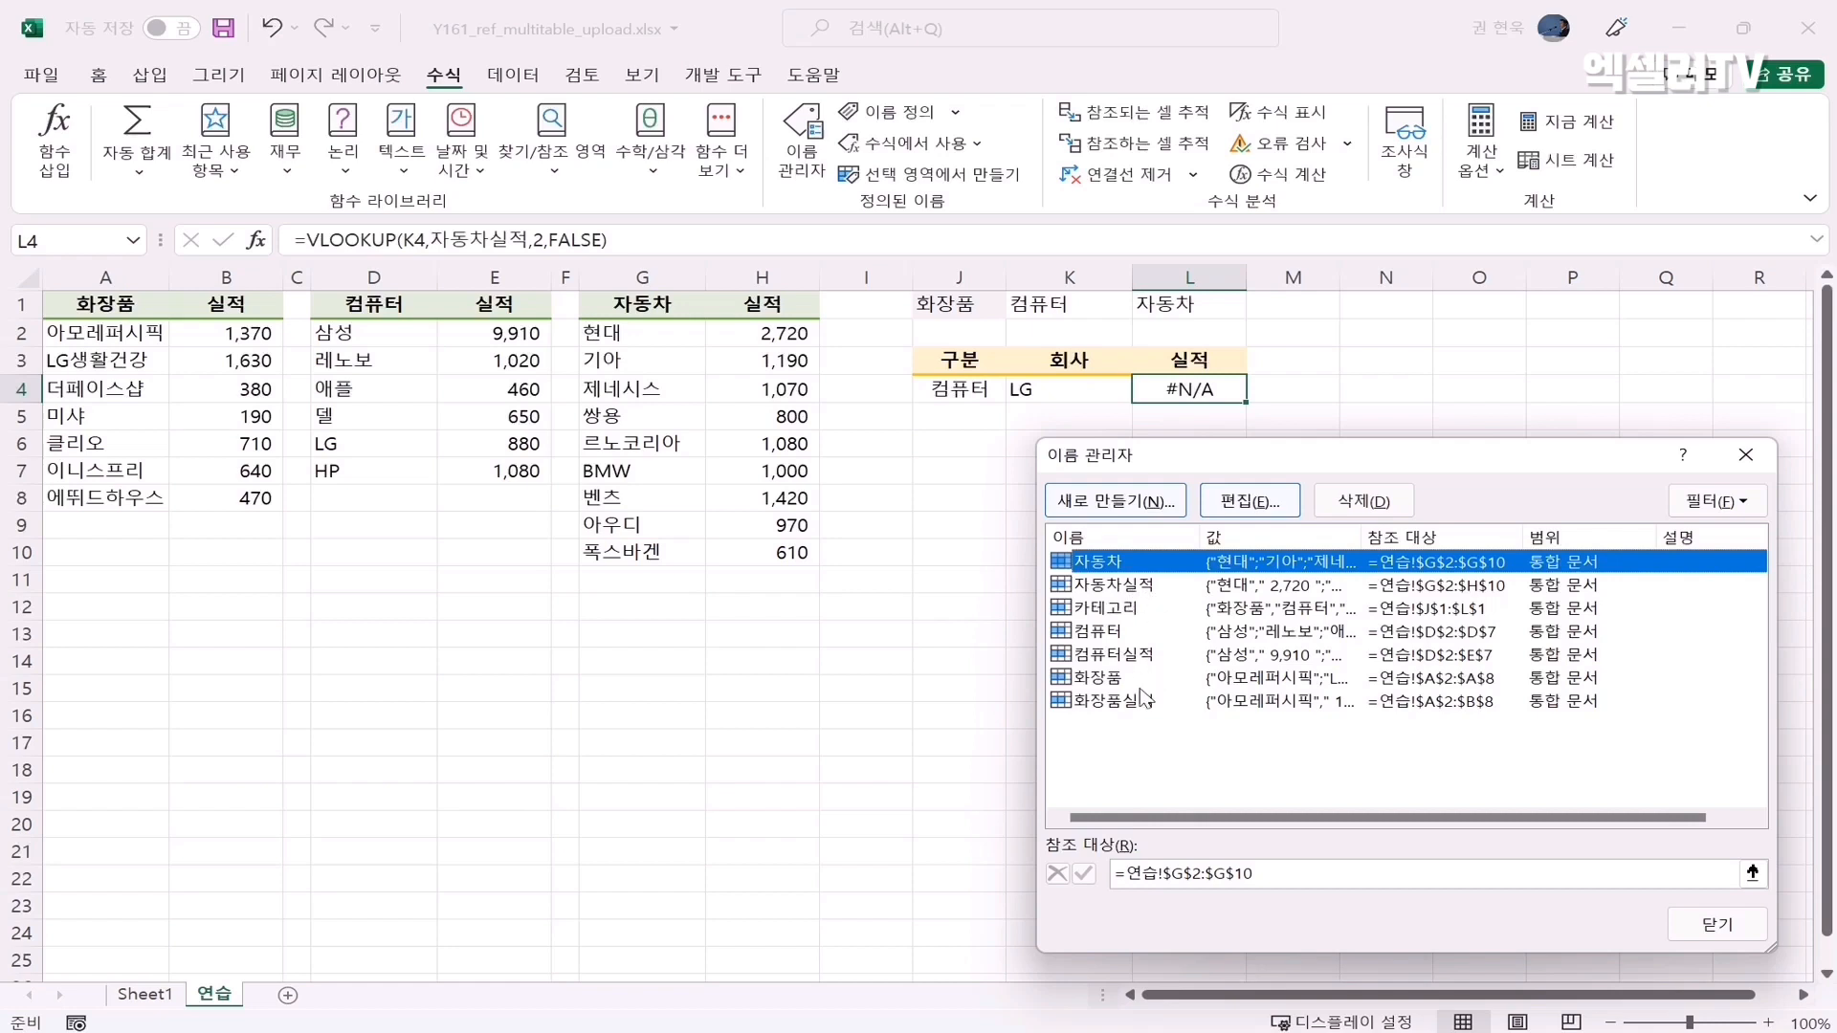
click(1710, 922)
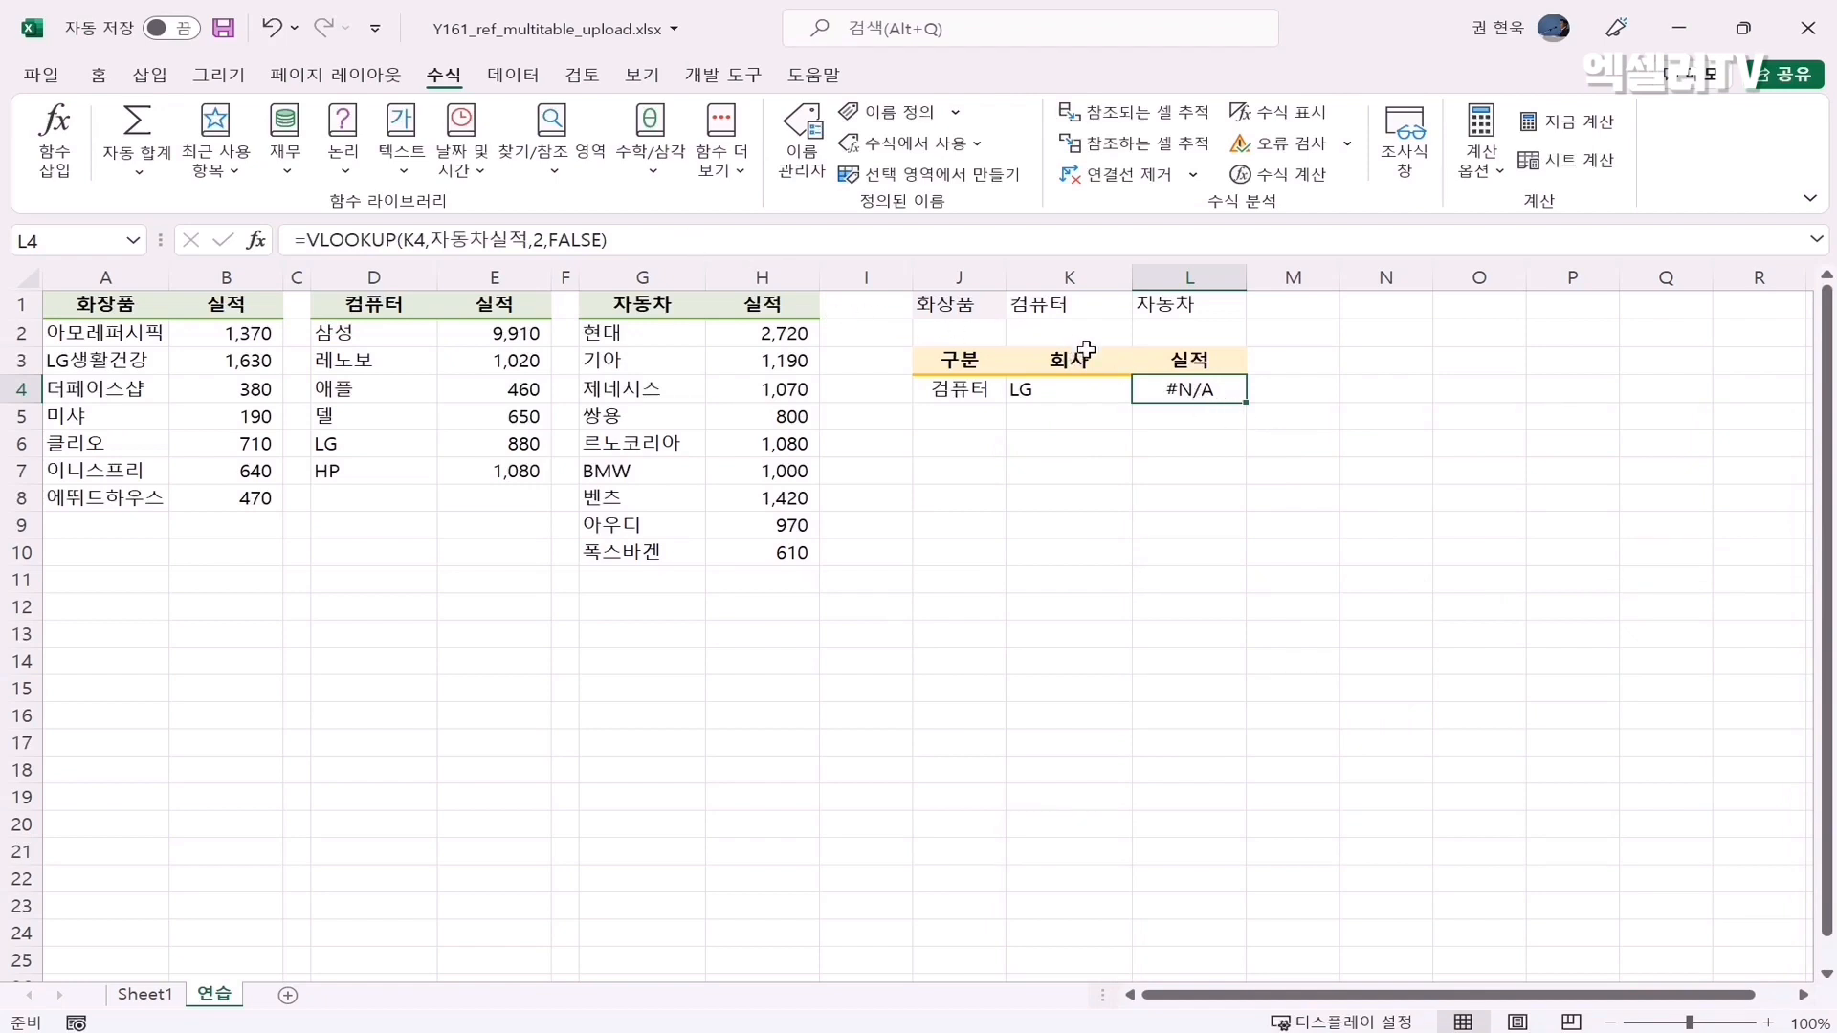
Insert INDIRECT( in front of the 자동차실적 table argument of the VLOOKUP formula in L4
click(752, 239)
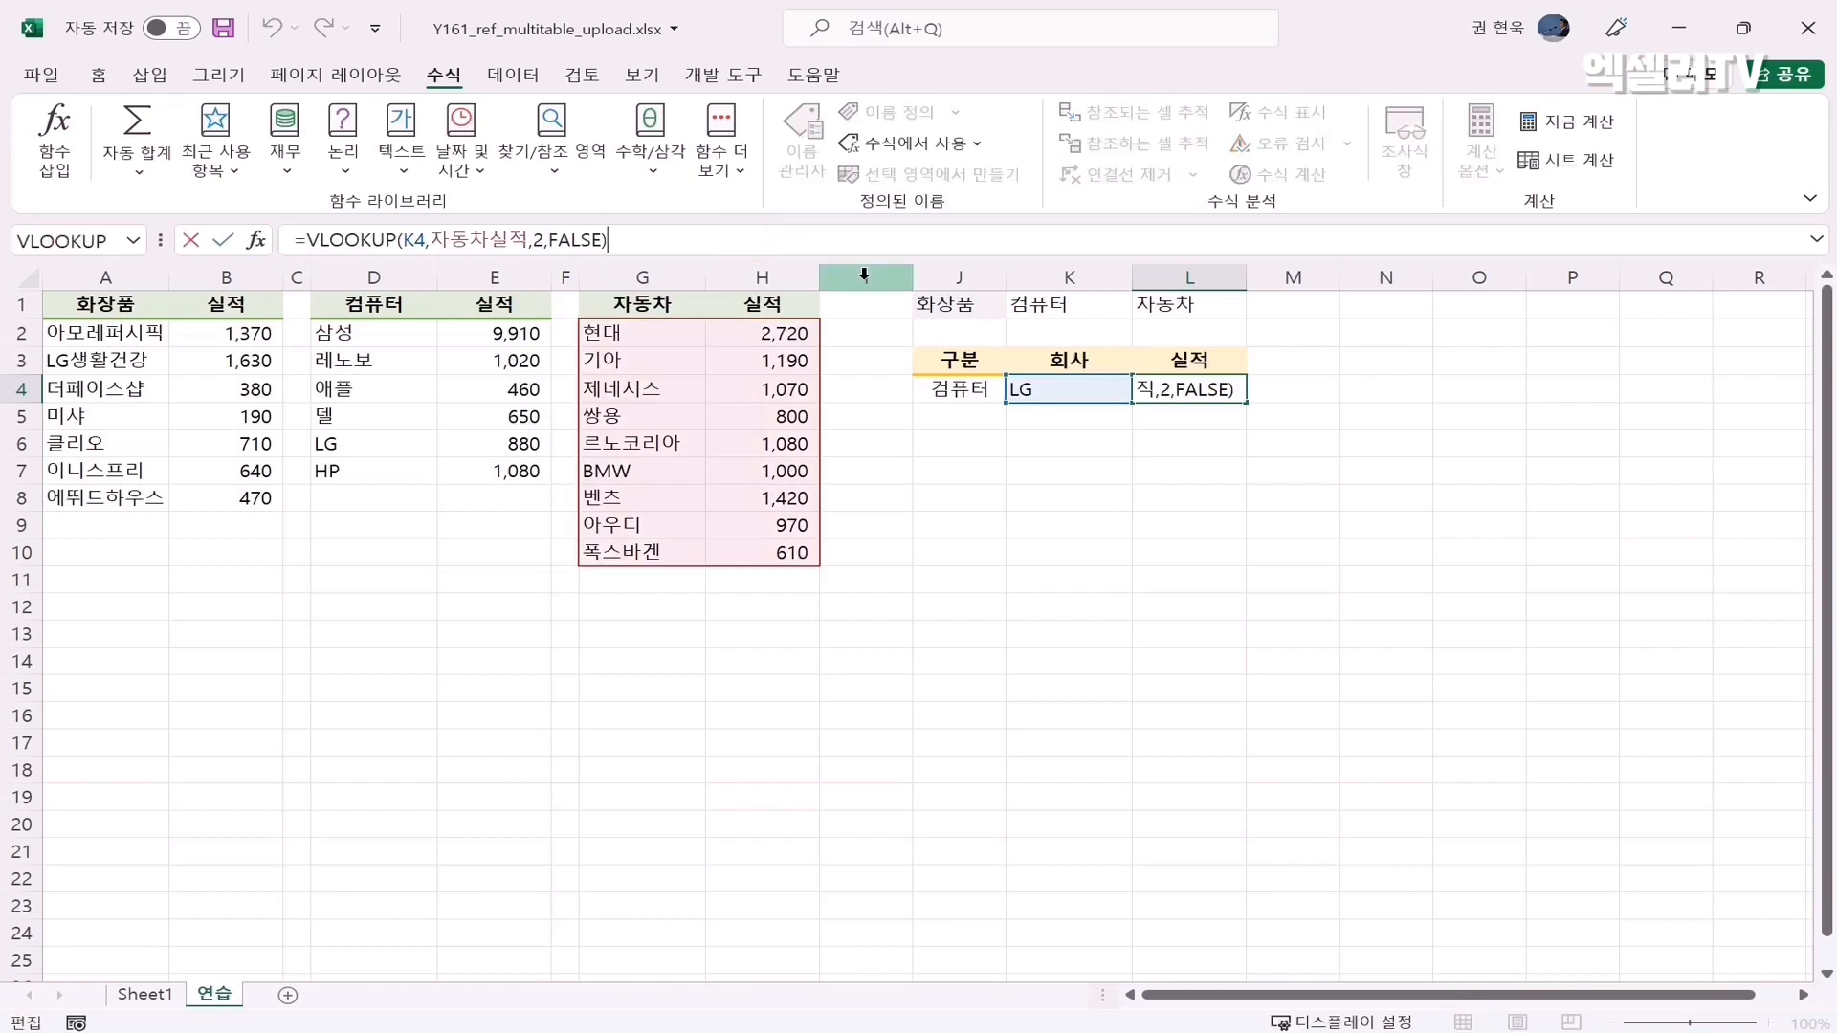
key(Left)
key(Left)
key(Left)
key(Left)
key(Left)
key(Left)
key(Left)
key(Left)
key(Left)
key(Left)
key(Left)
key(Left)
key(Left)
key(Left)
key(Left)
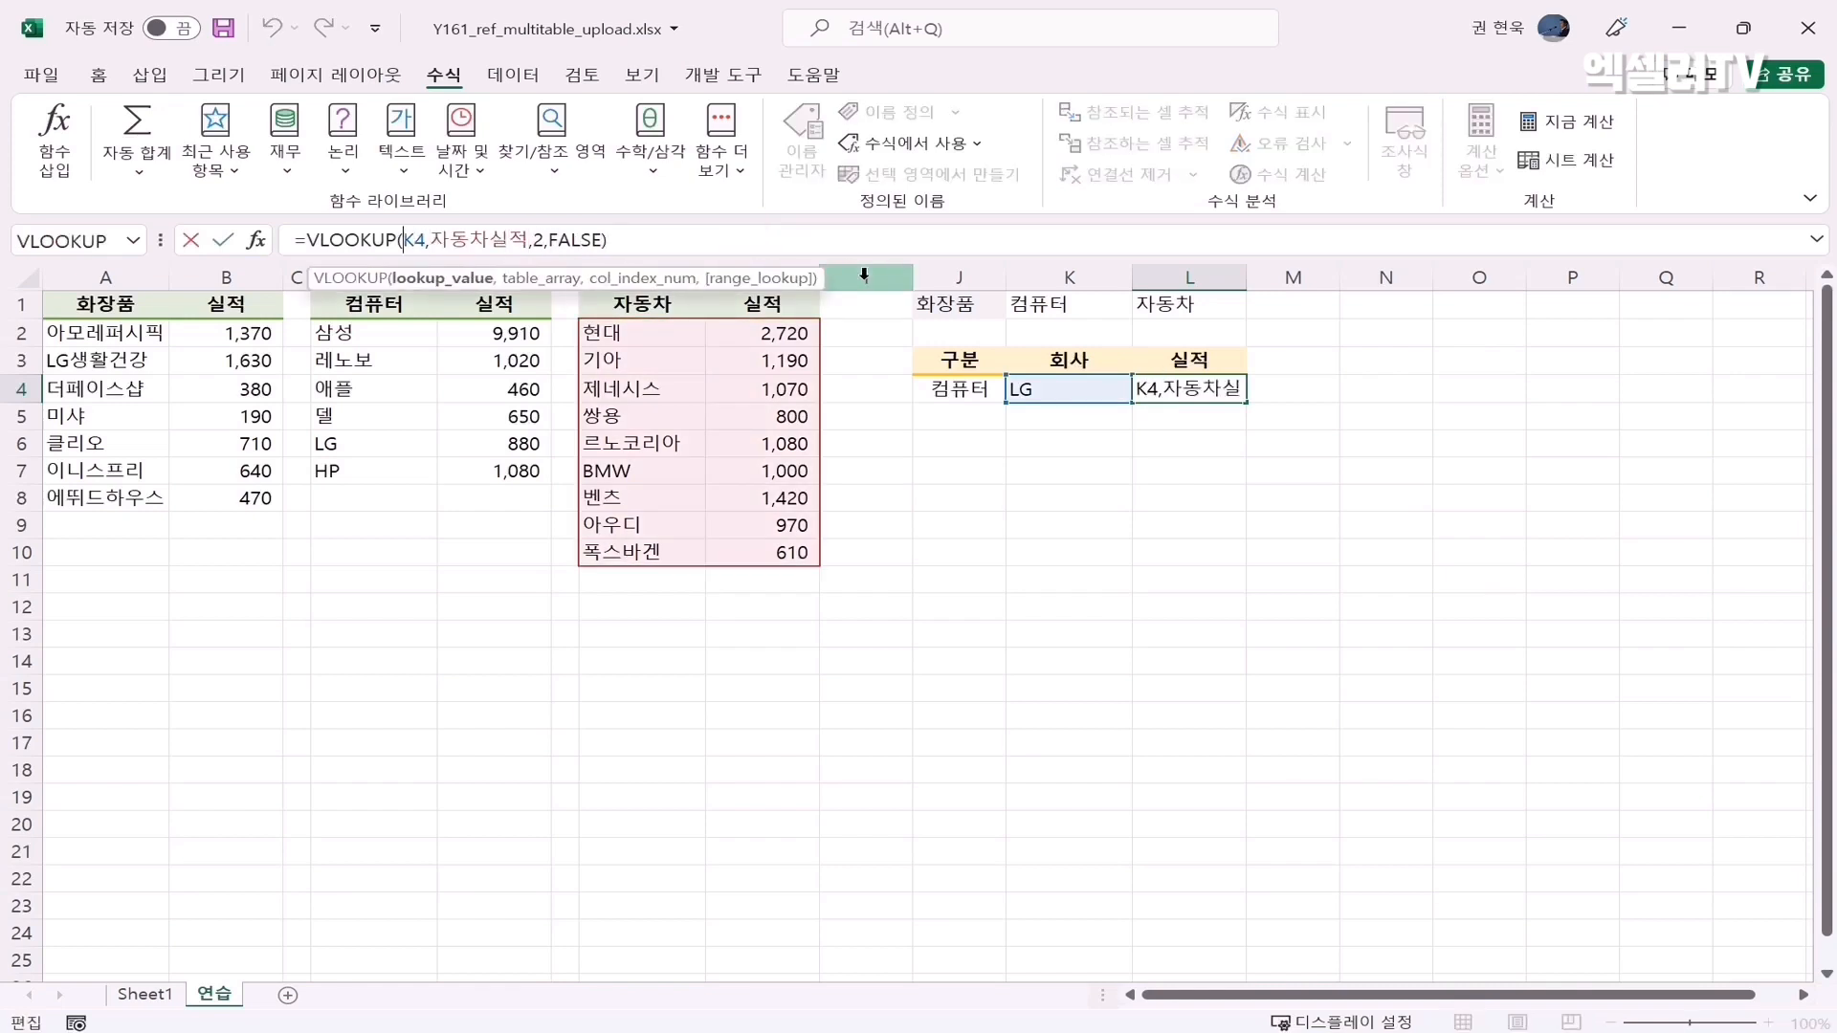
key(Right)
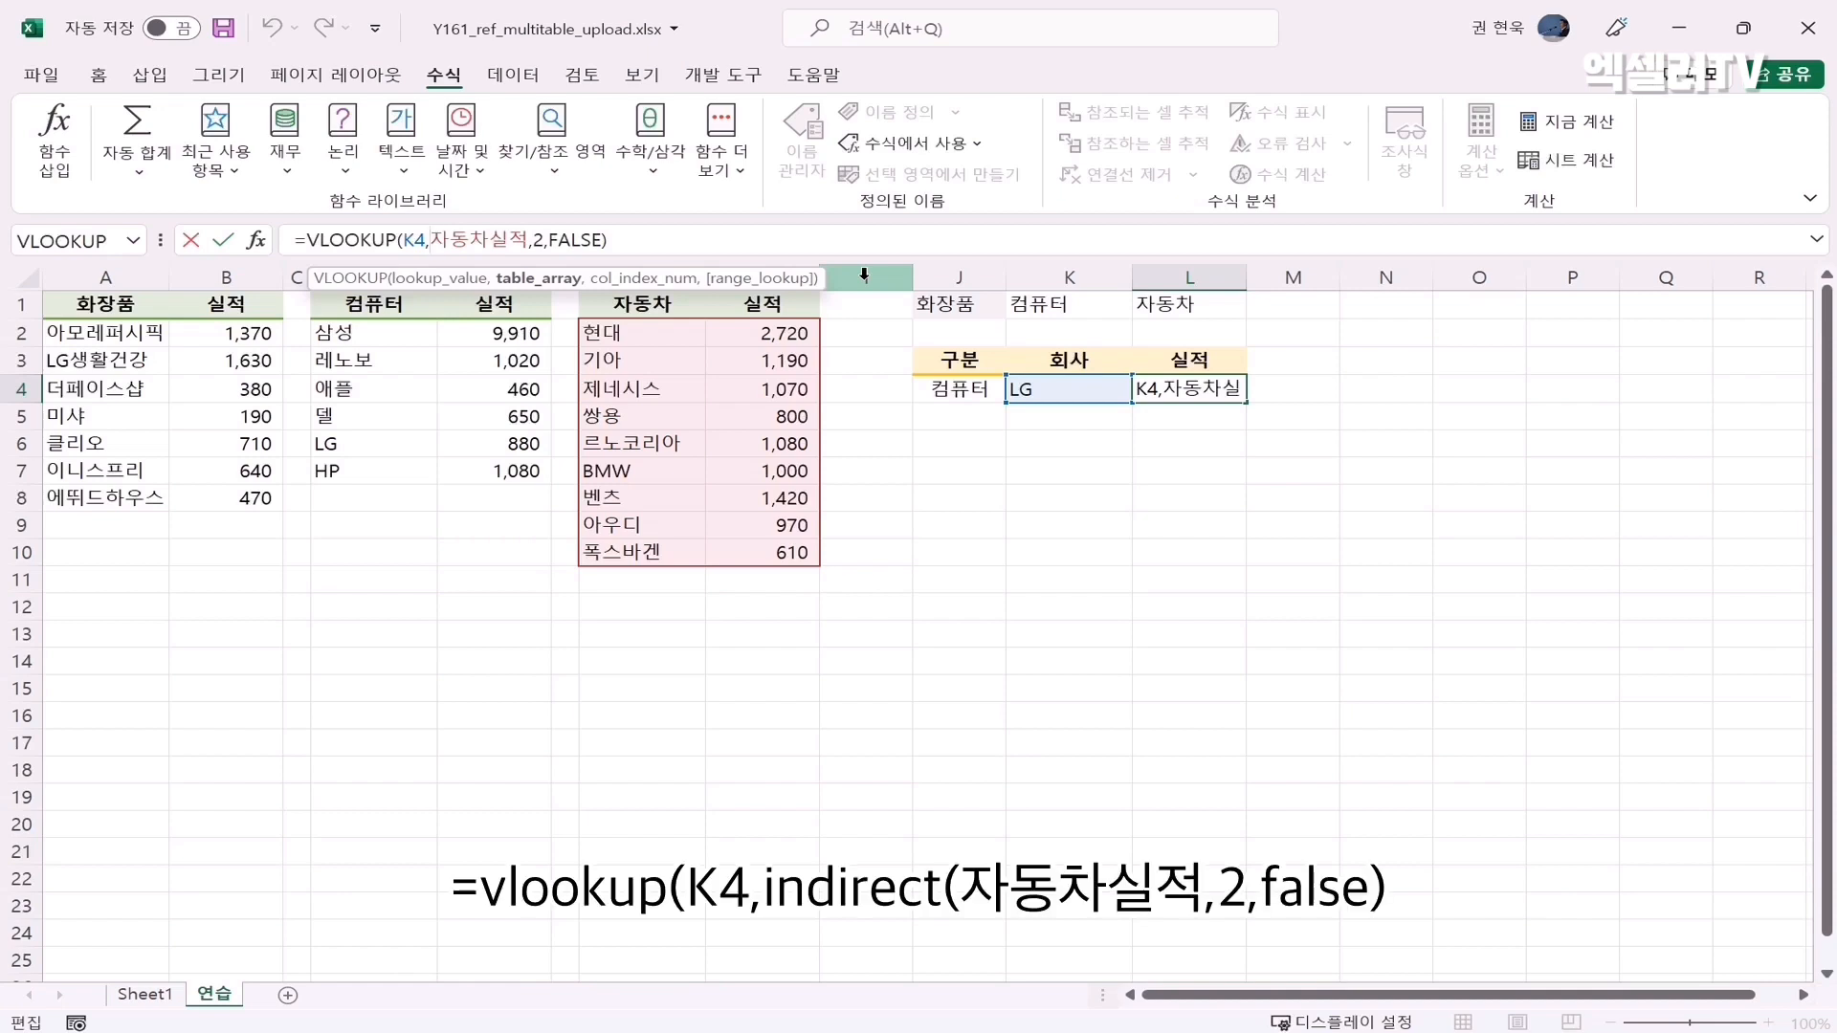
text(indirect()
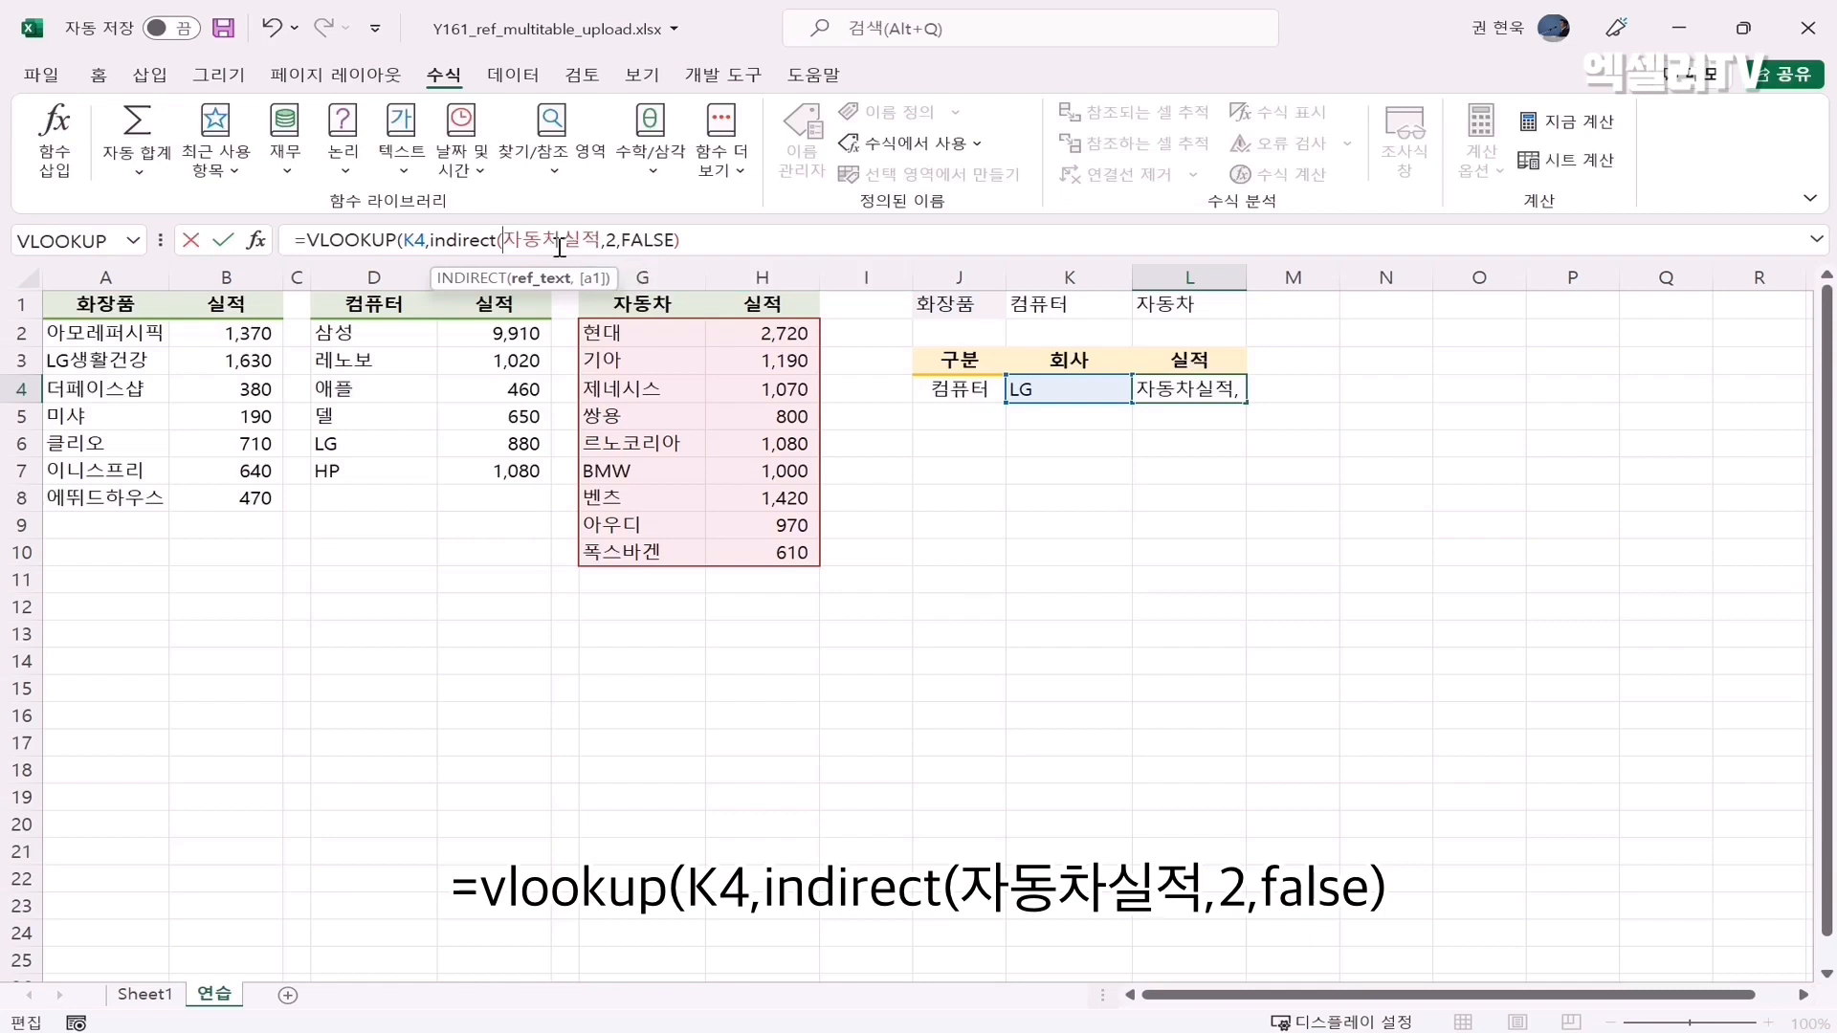
Complete the INDIRECT argument as J4&"실적") in place of 자동차실적, commit the formula, and circle LG's figure in the 컴퓨터 table in ink
drag(562, 241, 504, 241)
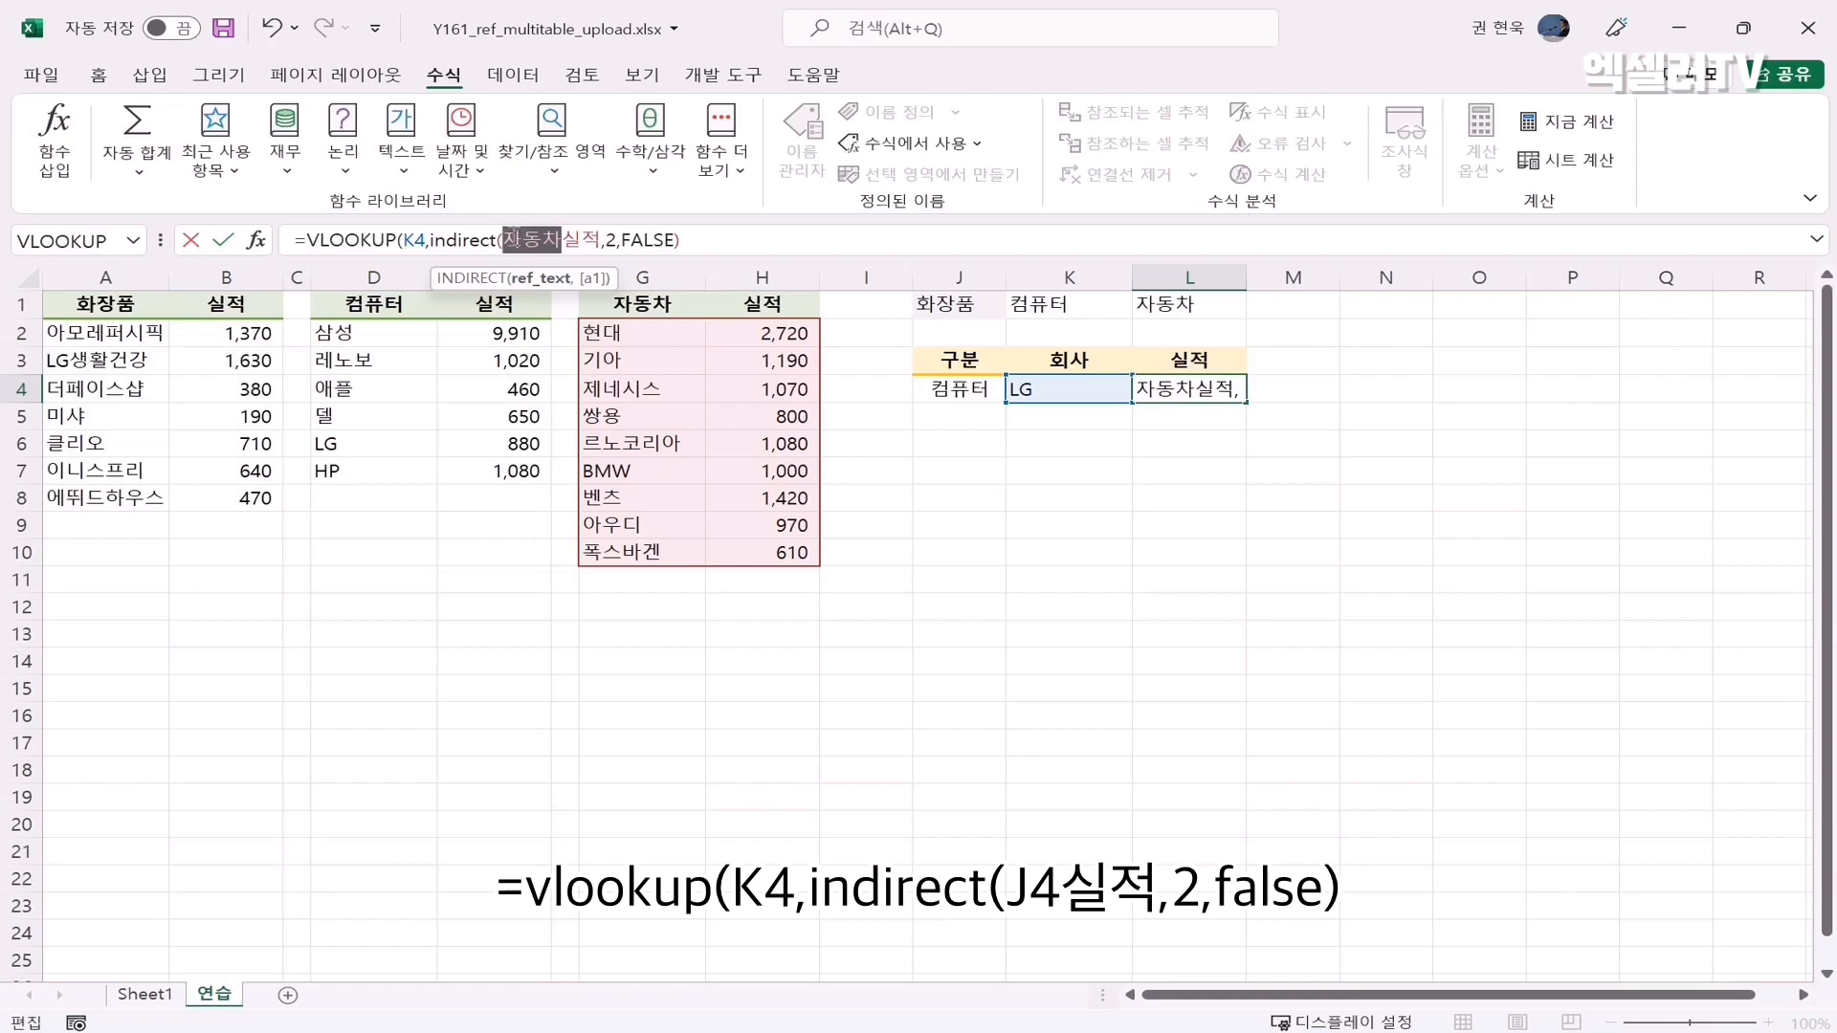
click(952, 389)
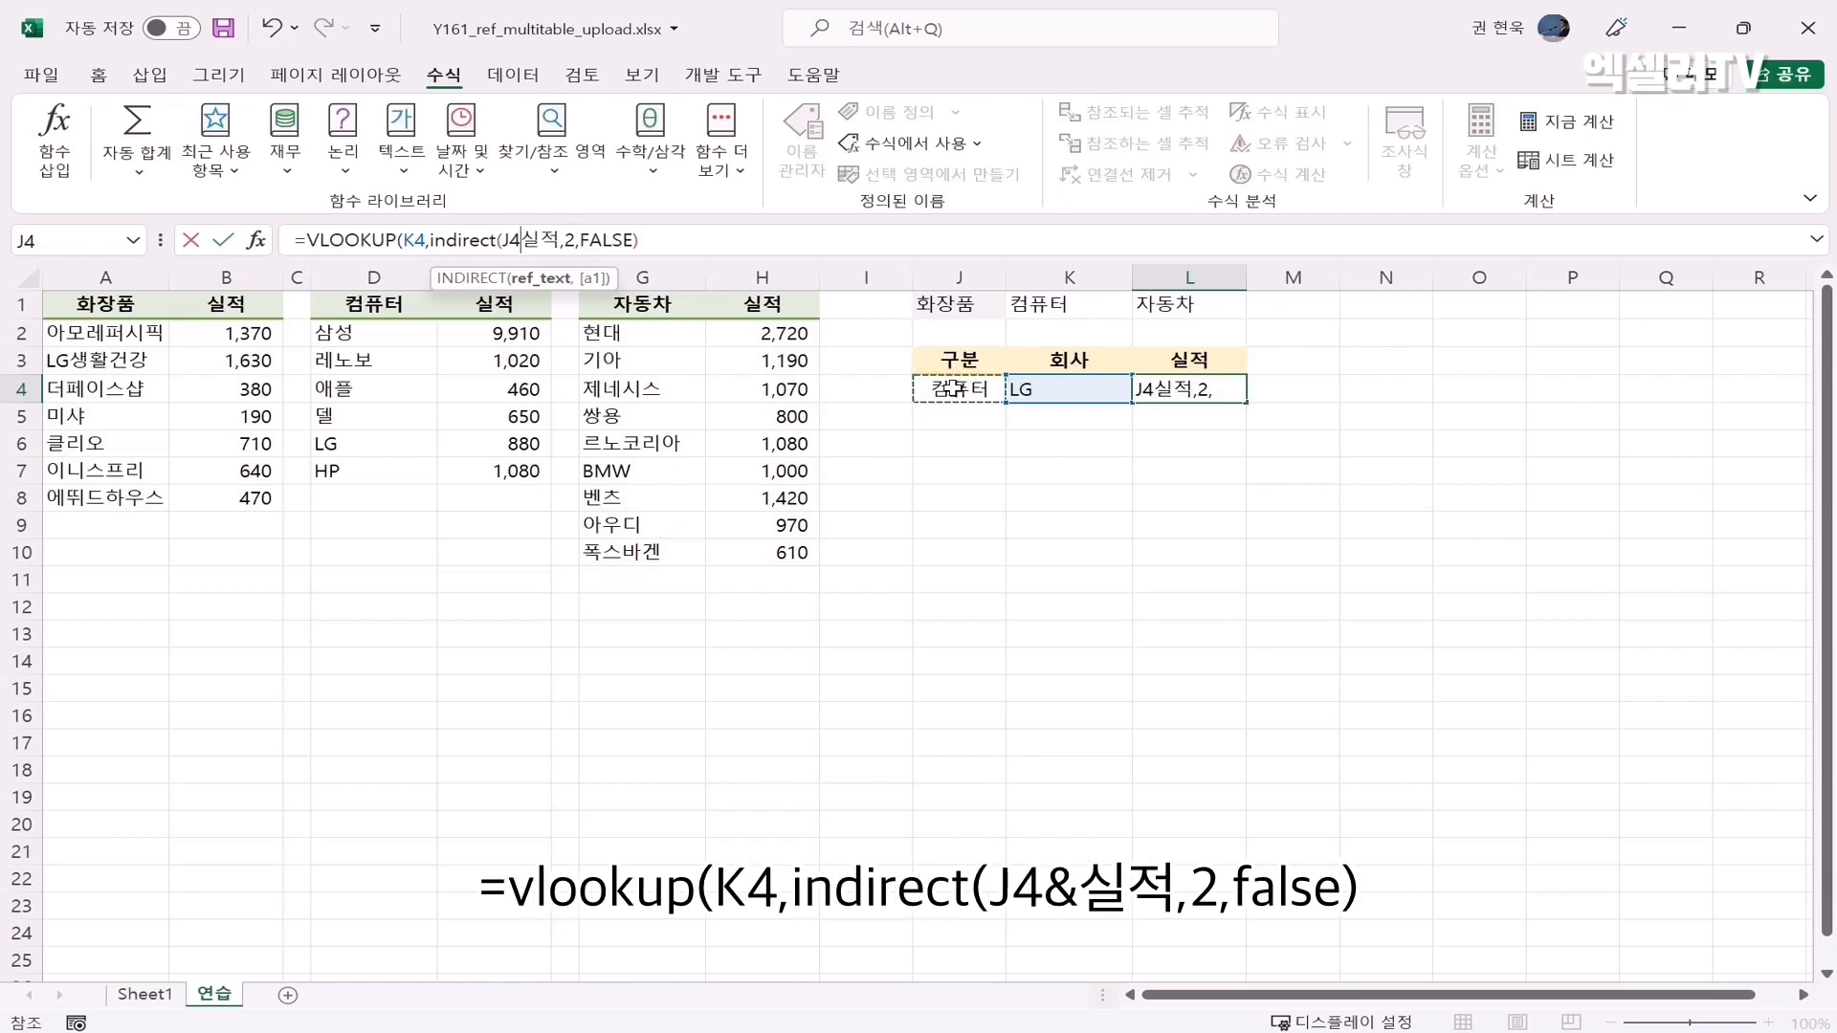
text(&)
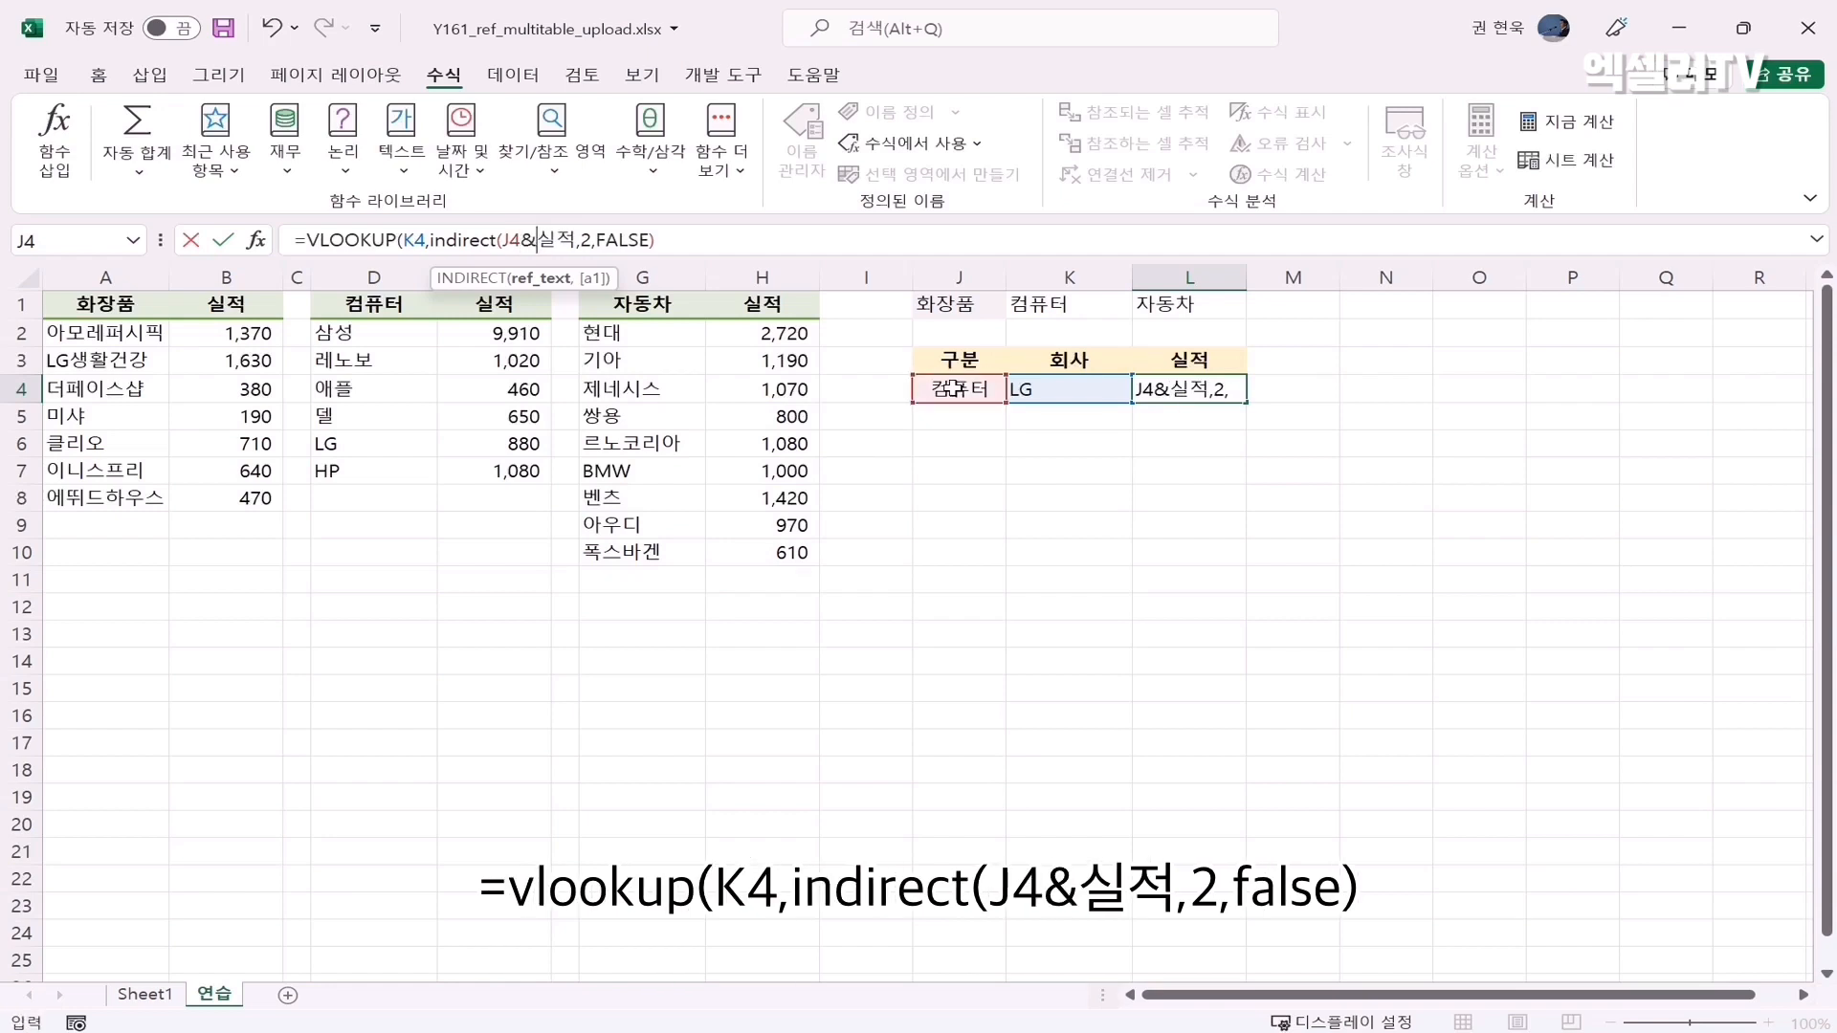
text("실적)
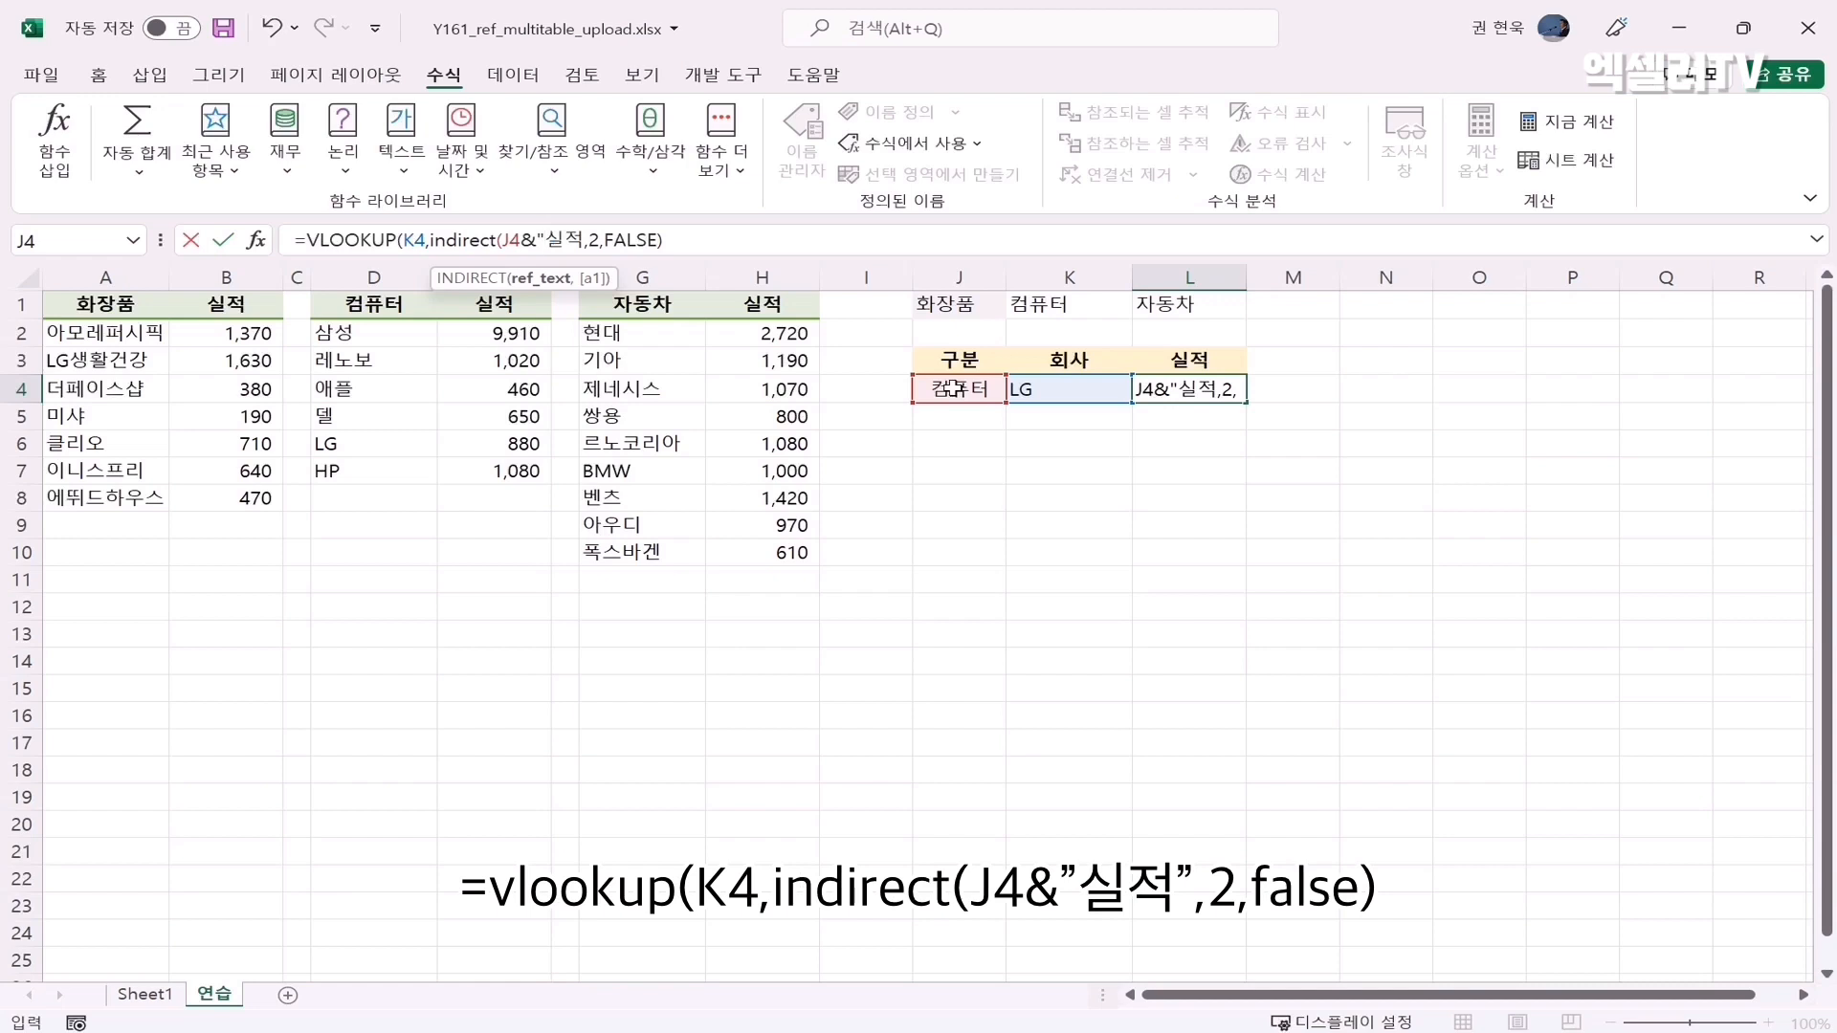
text(")
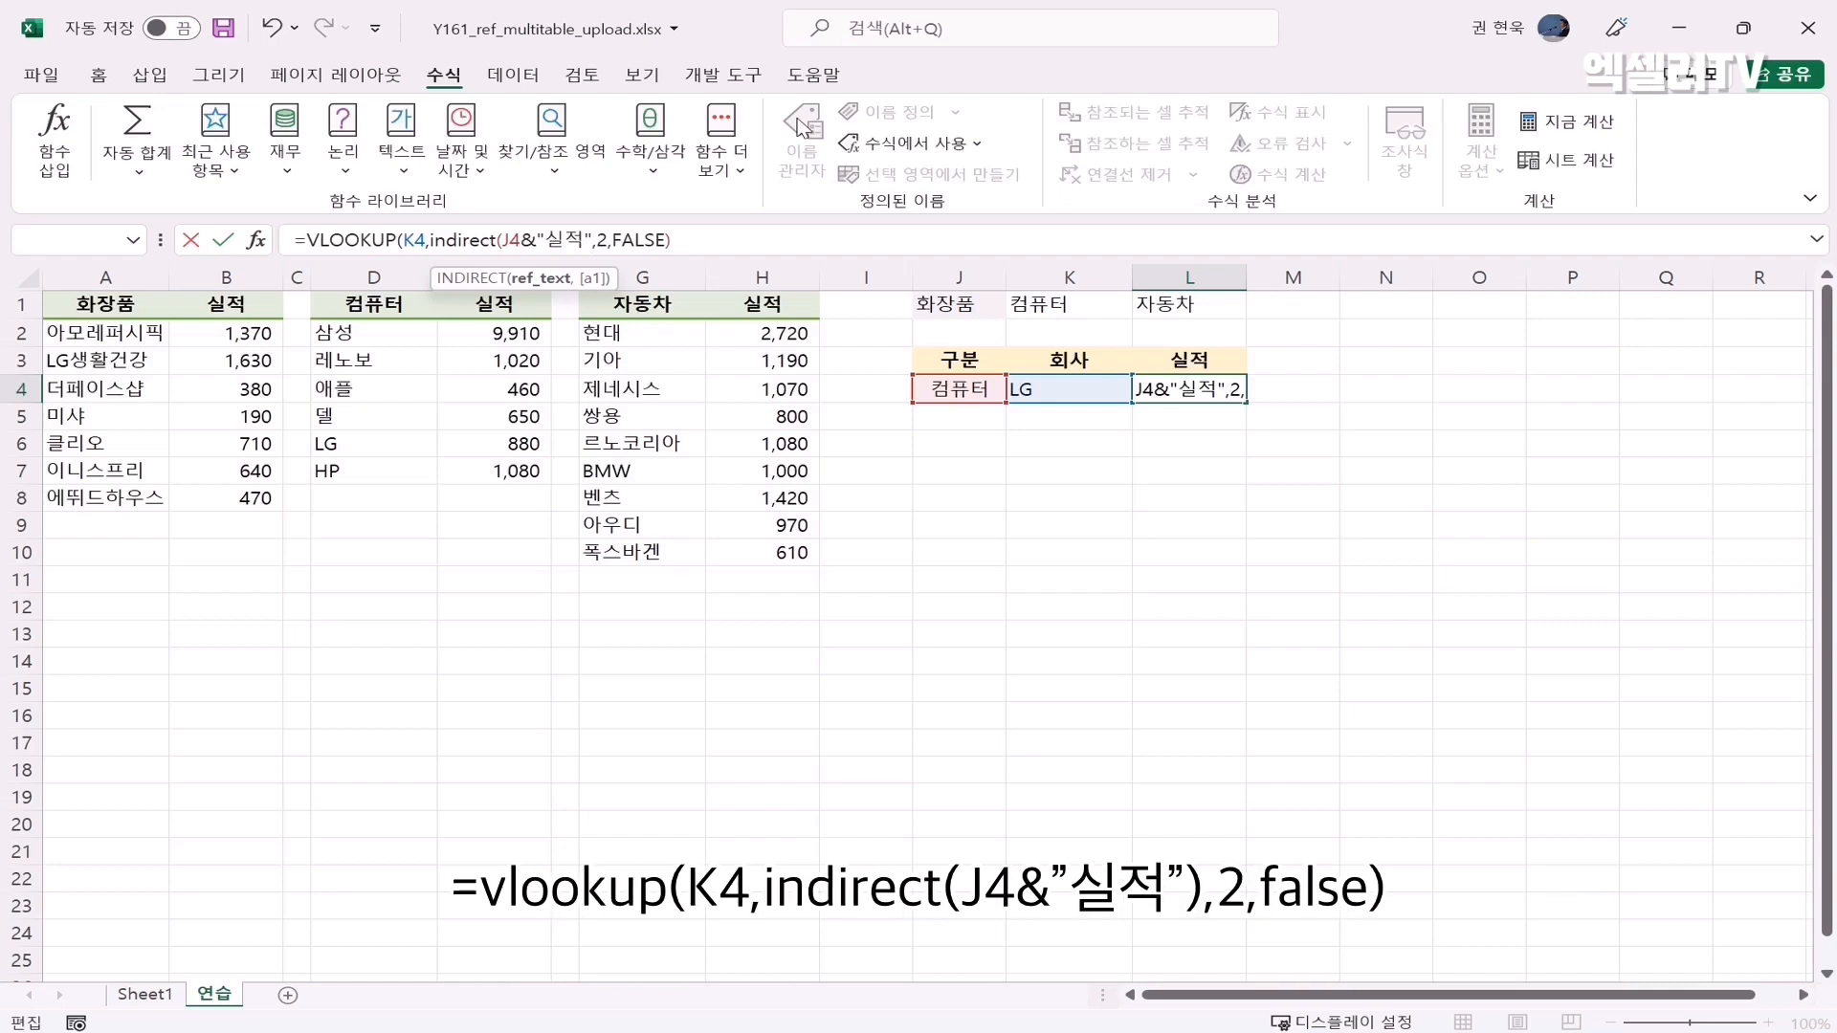
text())
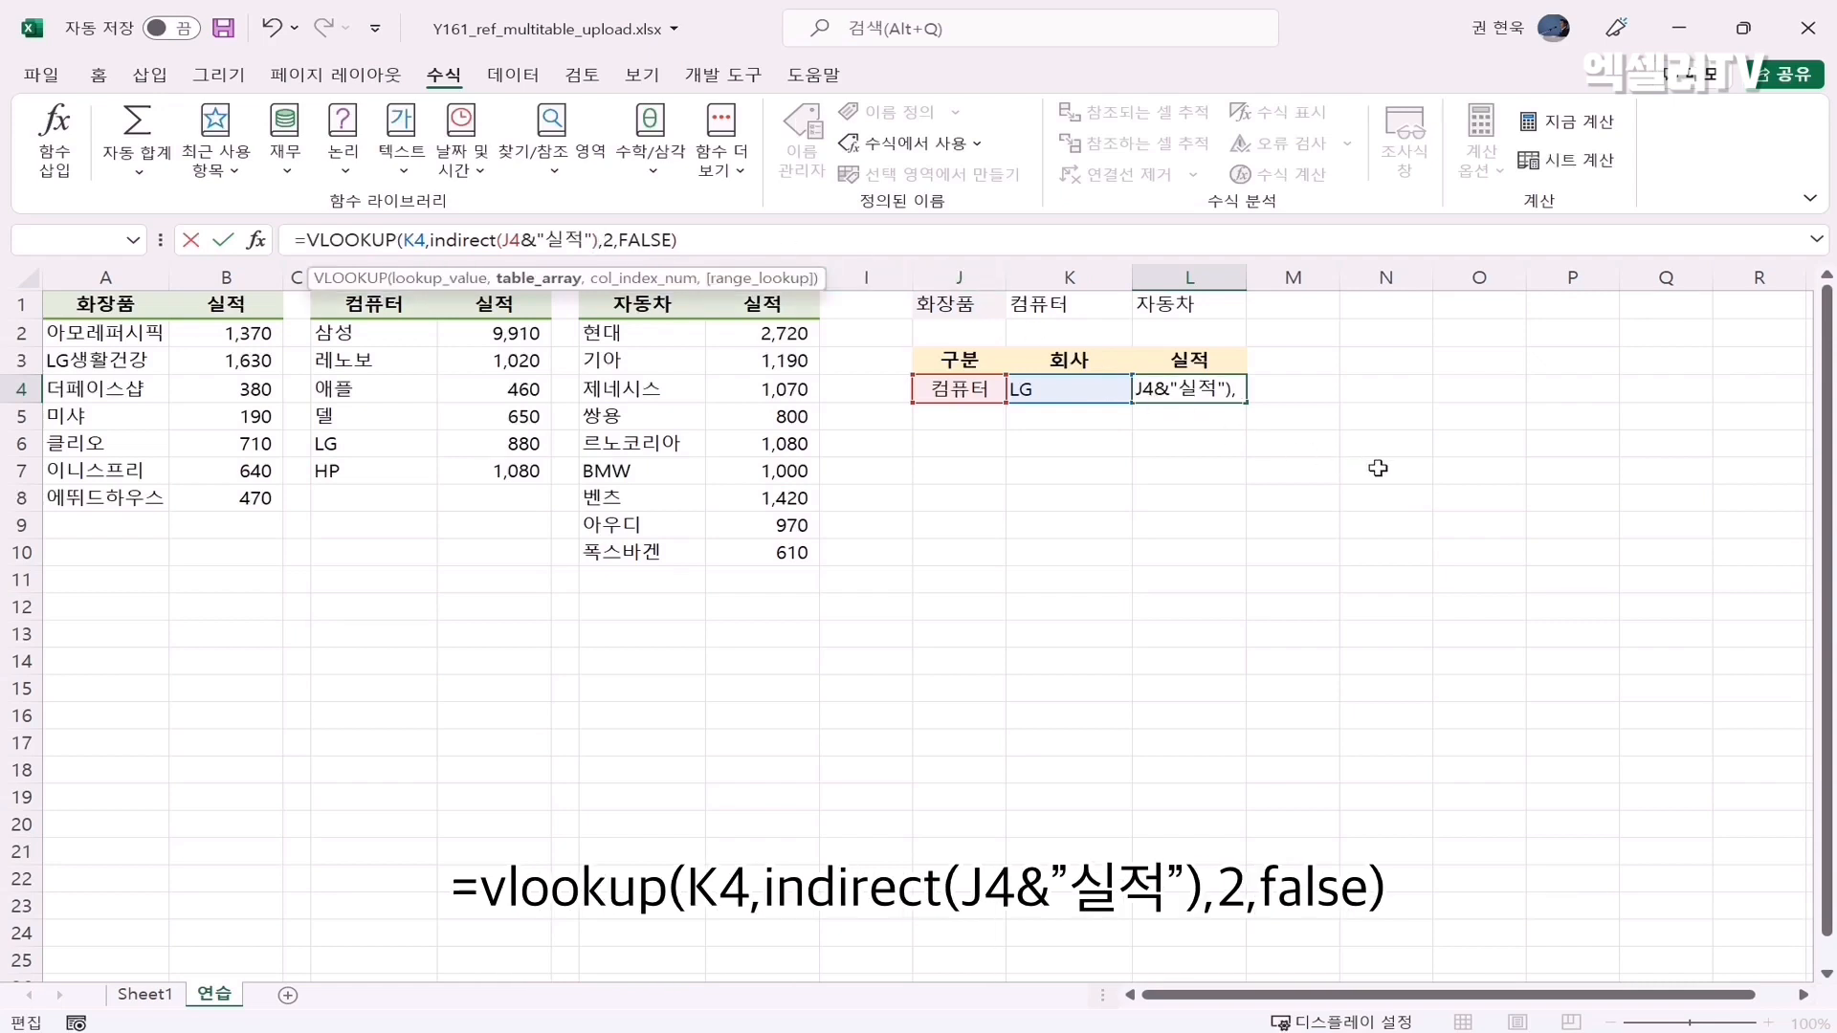
key(Return)
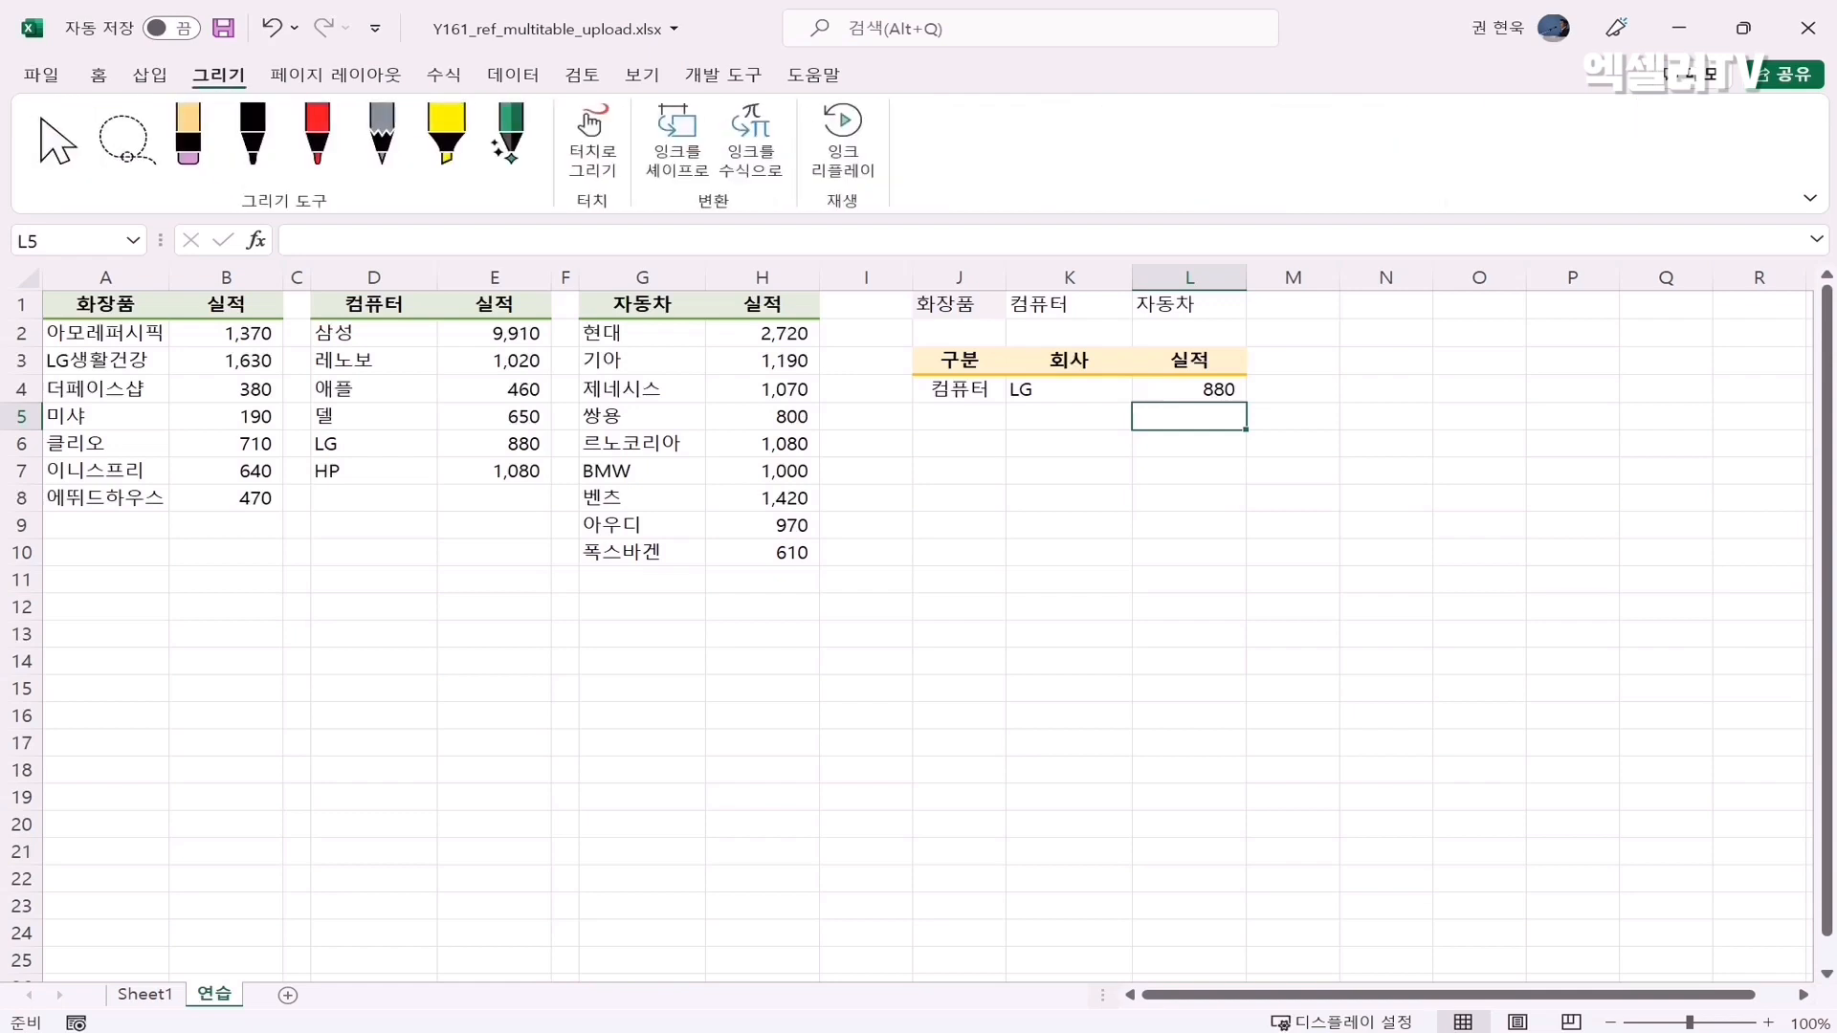
mouse_move(533, 449)
mouse_down()
mouse_move(548, 452)
mouse_move(490, 428)
mouse_move(551, 442)
mouse_up()
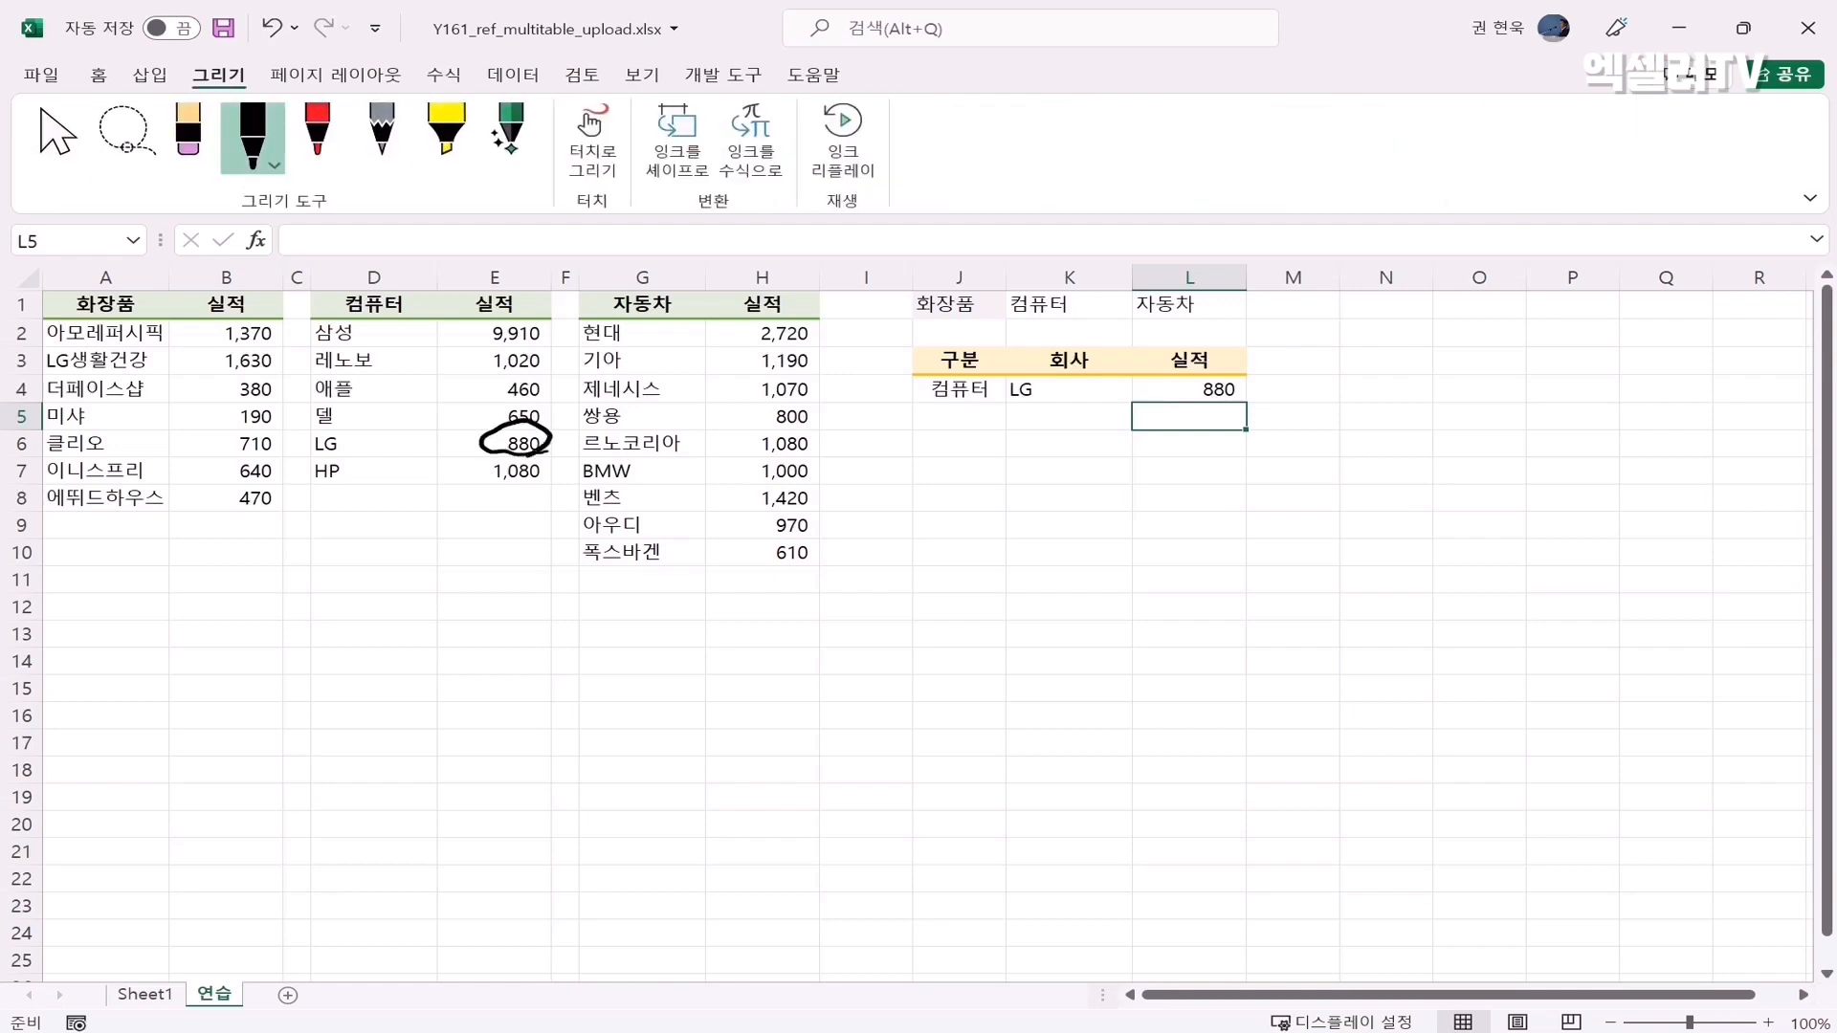
Test the lookup with category 자동차 and company 제네시스, marking the source figure in H4 and the result in L4 with ink
click(976, 393)
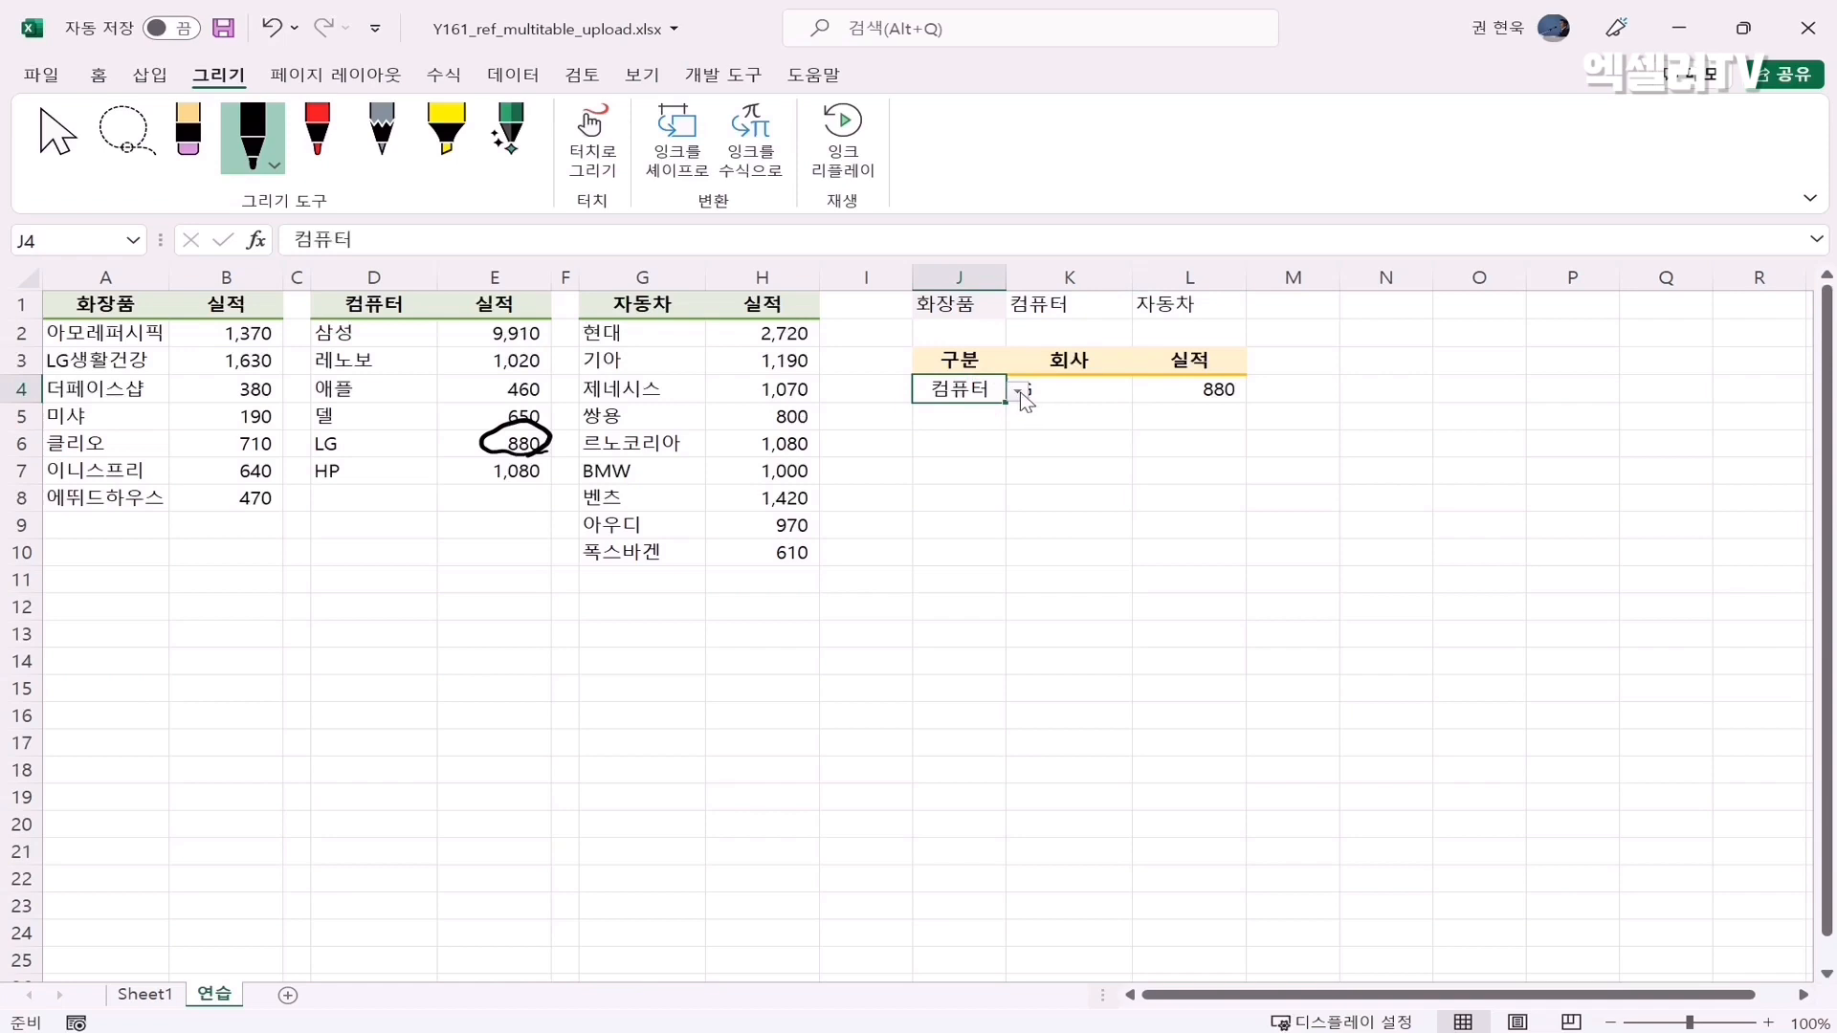
click(1019, 391)
click(969, 453)
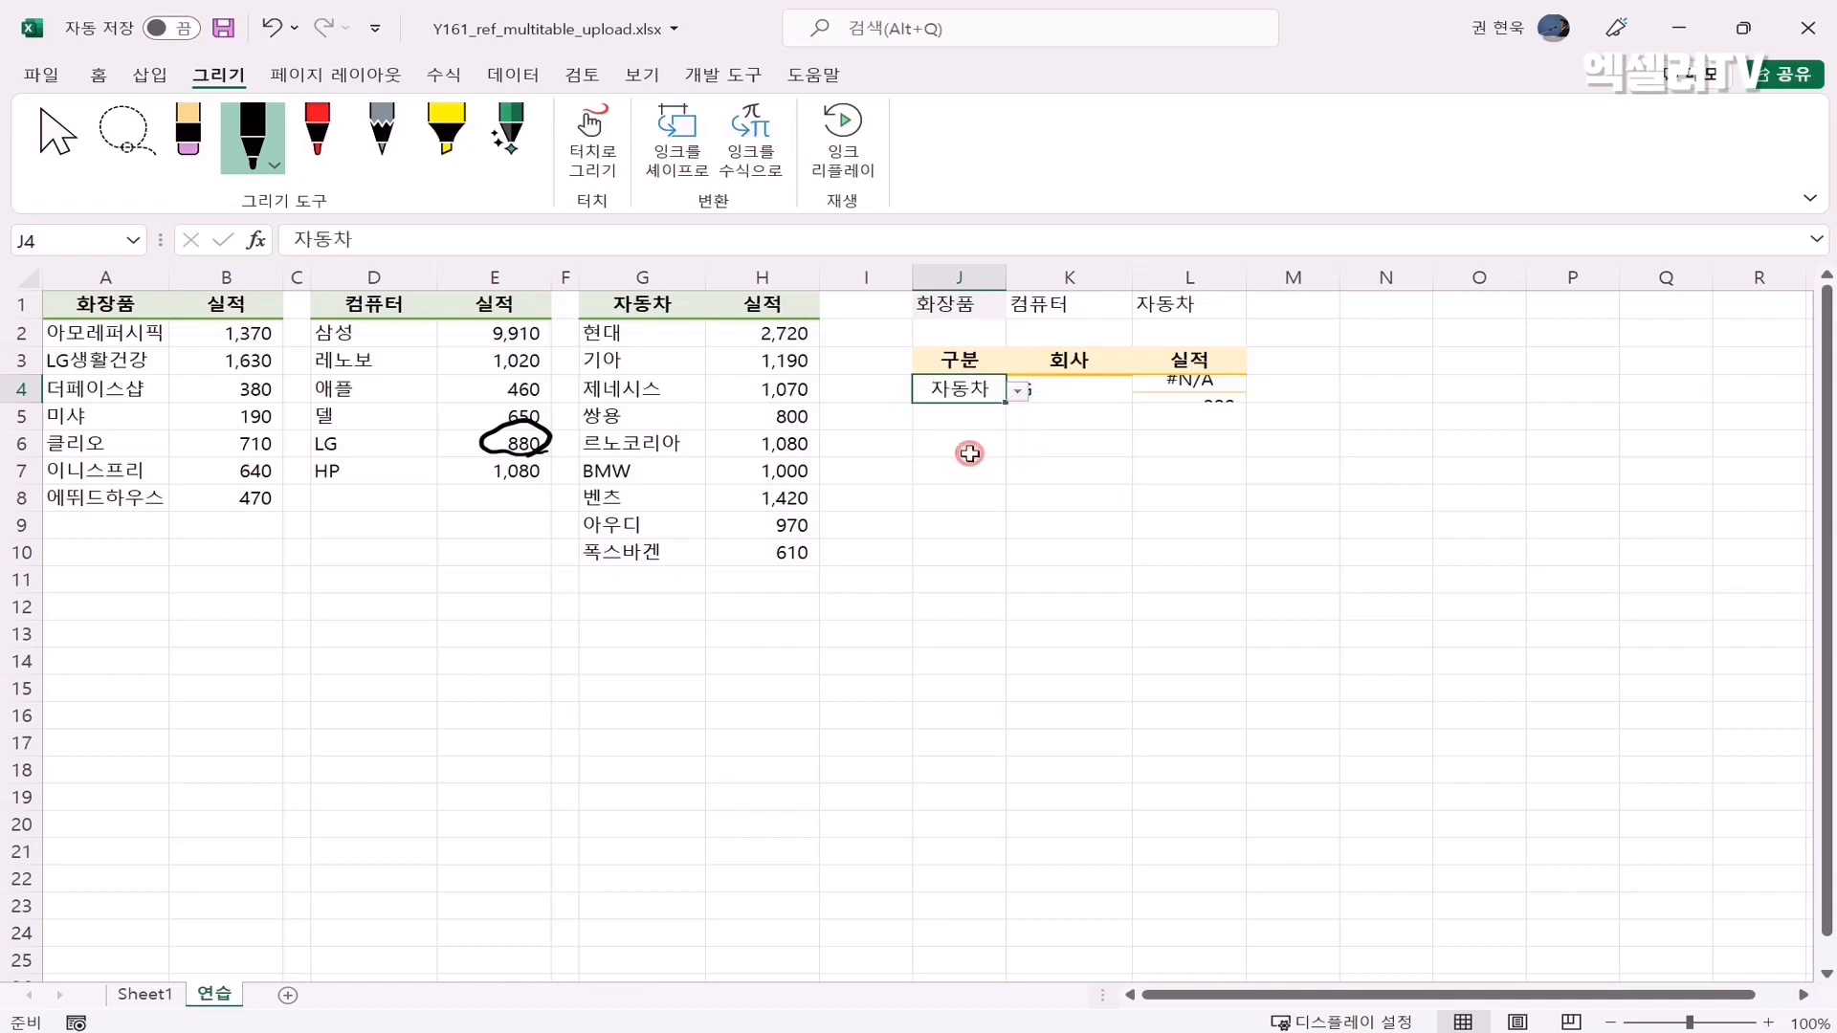
click(1072, 389)
click(1144, 392)
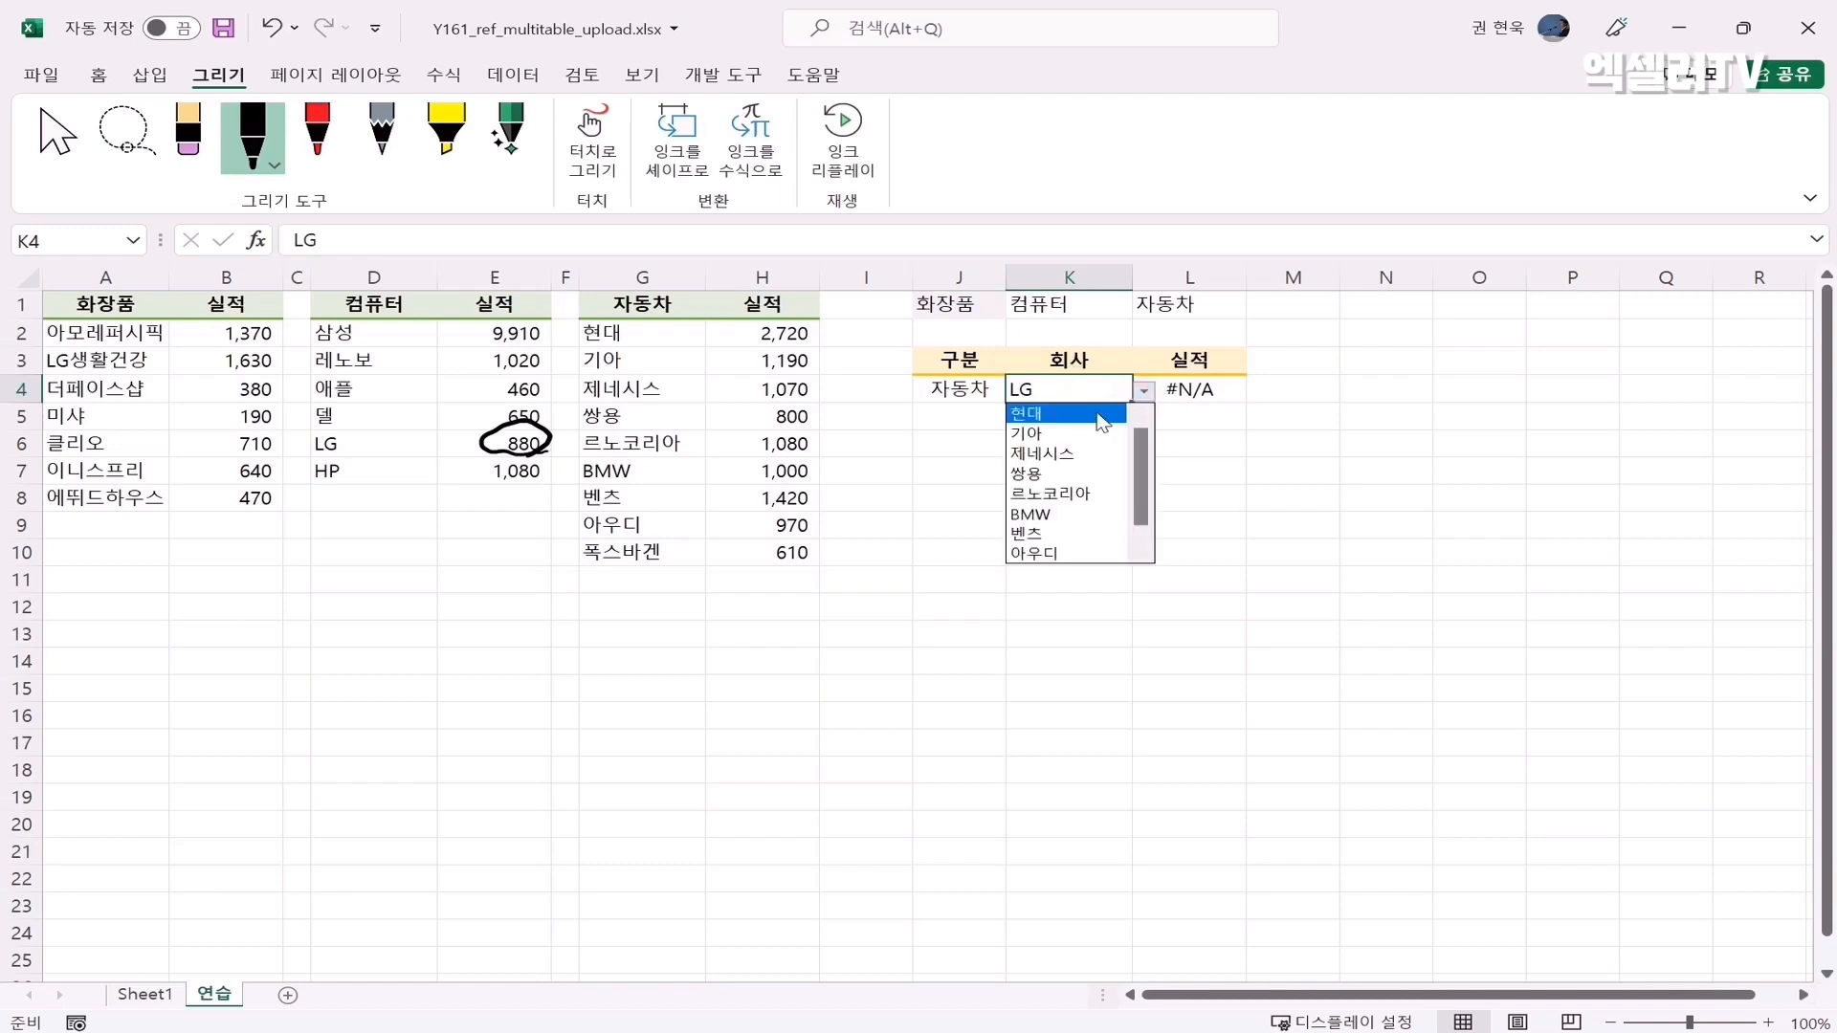
click(1071, 456)
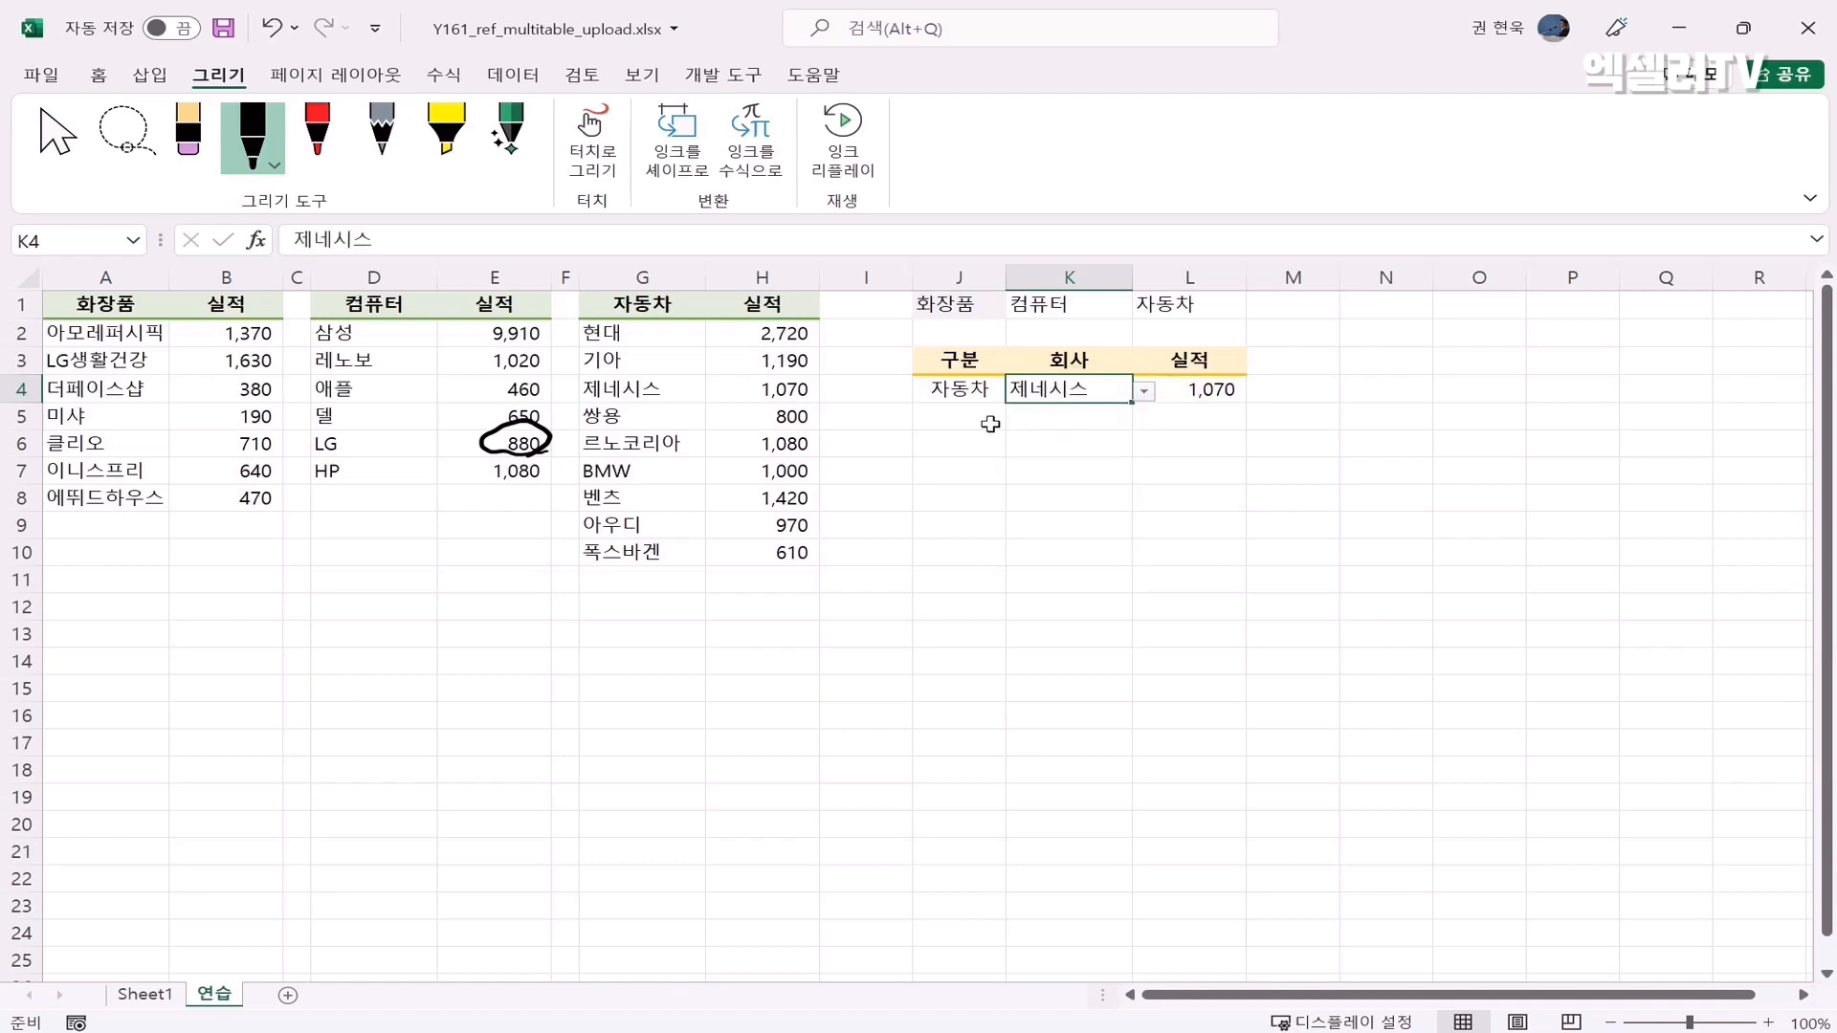
mouse_move(821, 396)
mouse_down()
mouse_move(739, 402)
mouse_move(809, 381)
mouse_move(765, 405)
mouse_up()
drag(1182, 407, 1247, 404)
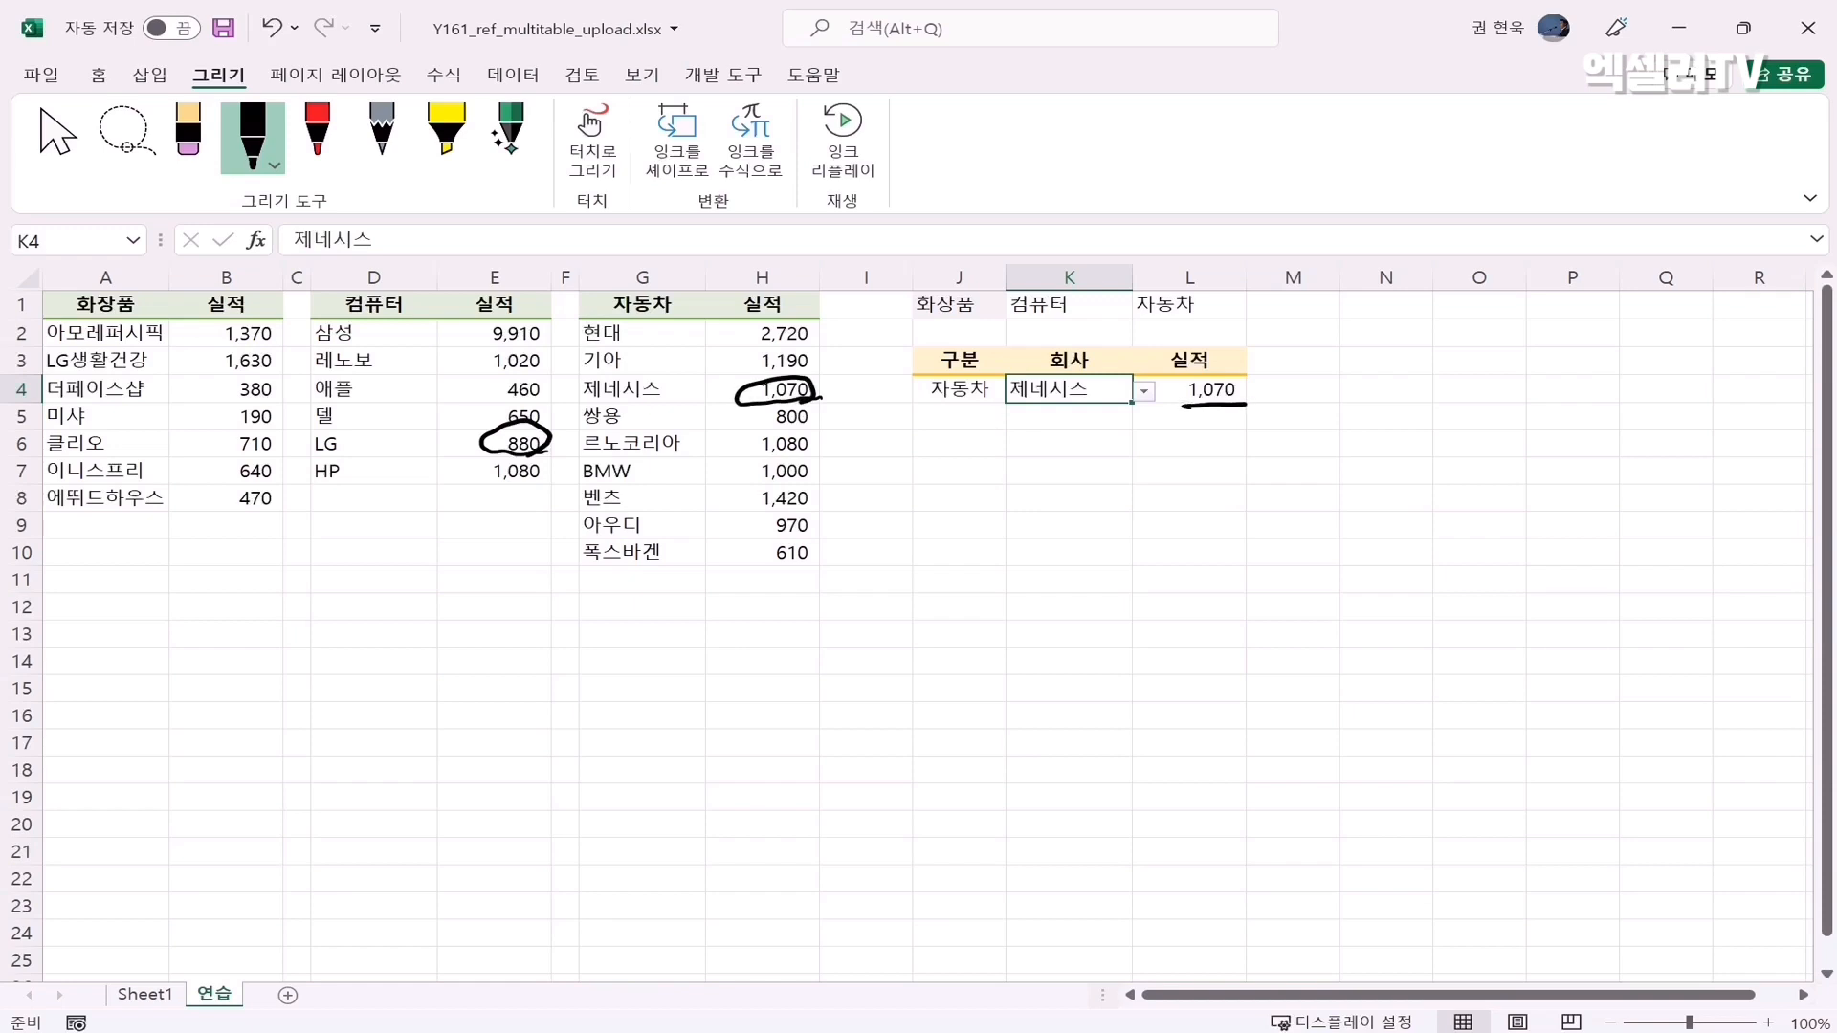
Set the category in J4 to 화장품 while leaving 제네시스 as the company in K4 to test a mismatched pair
click(942, 388)
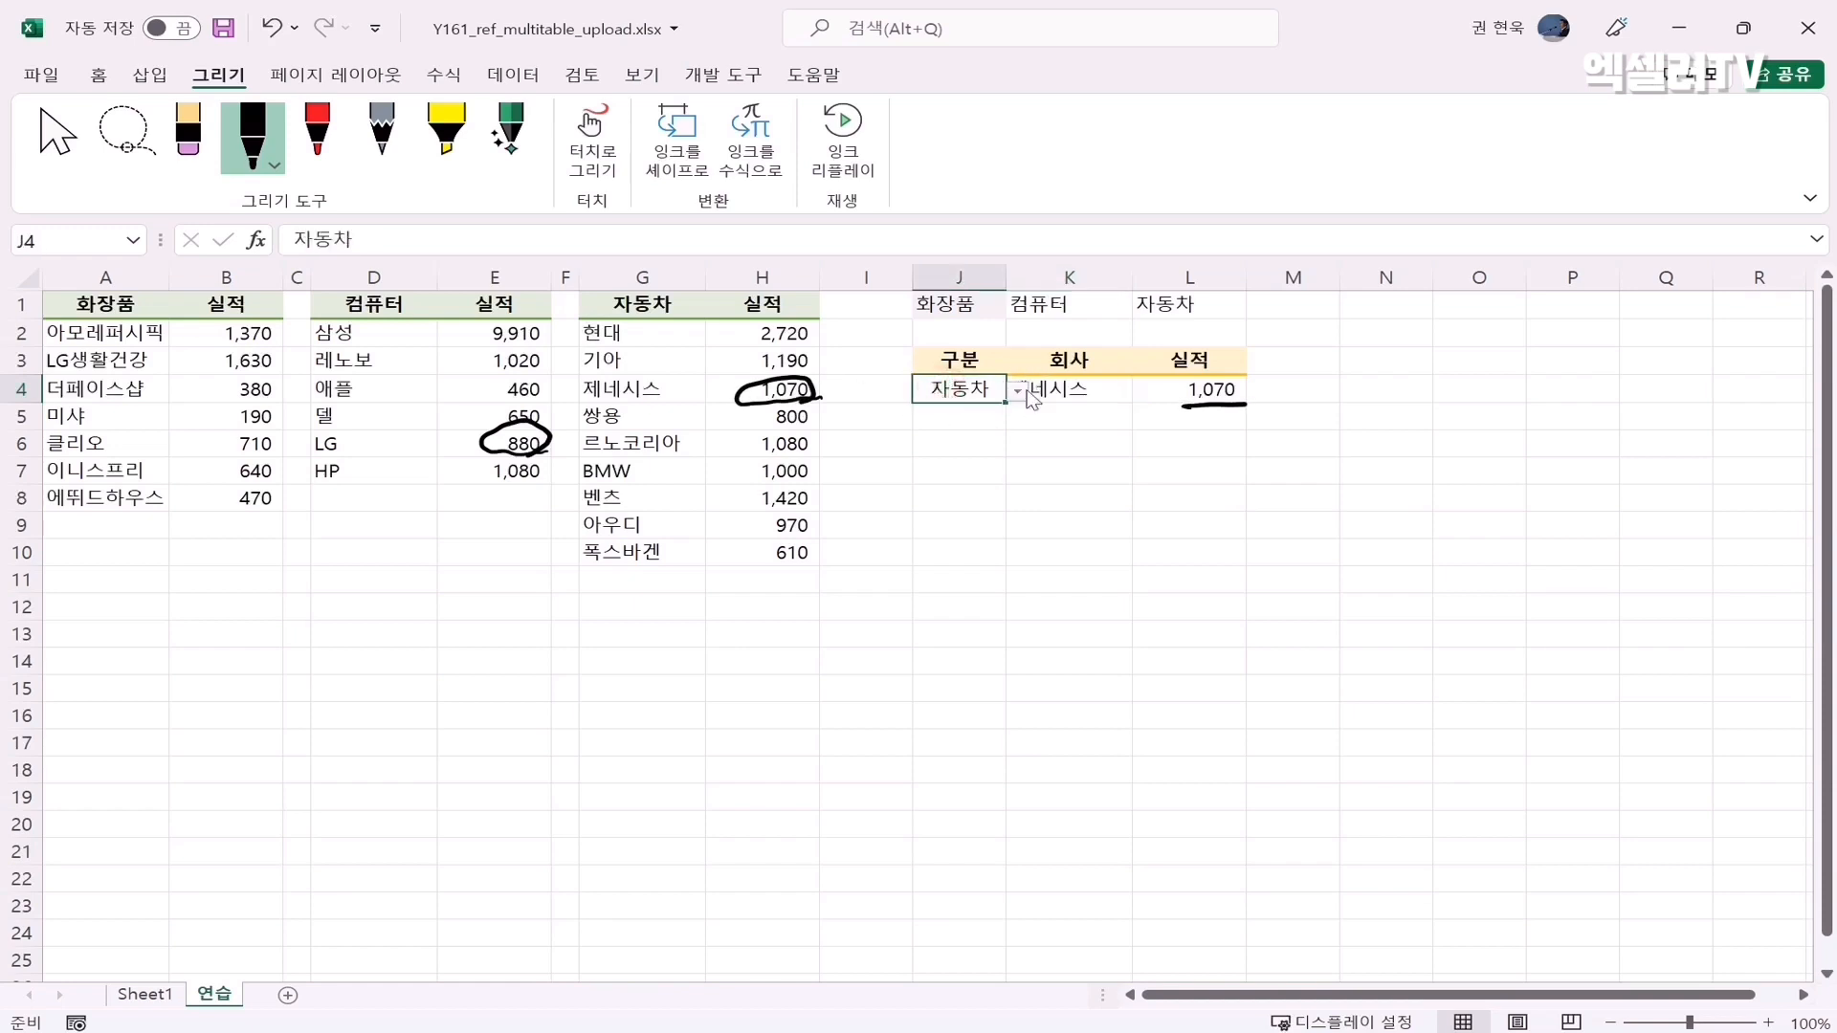
click(1020, 390)
click(981, 413)
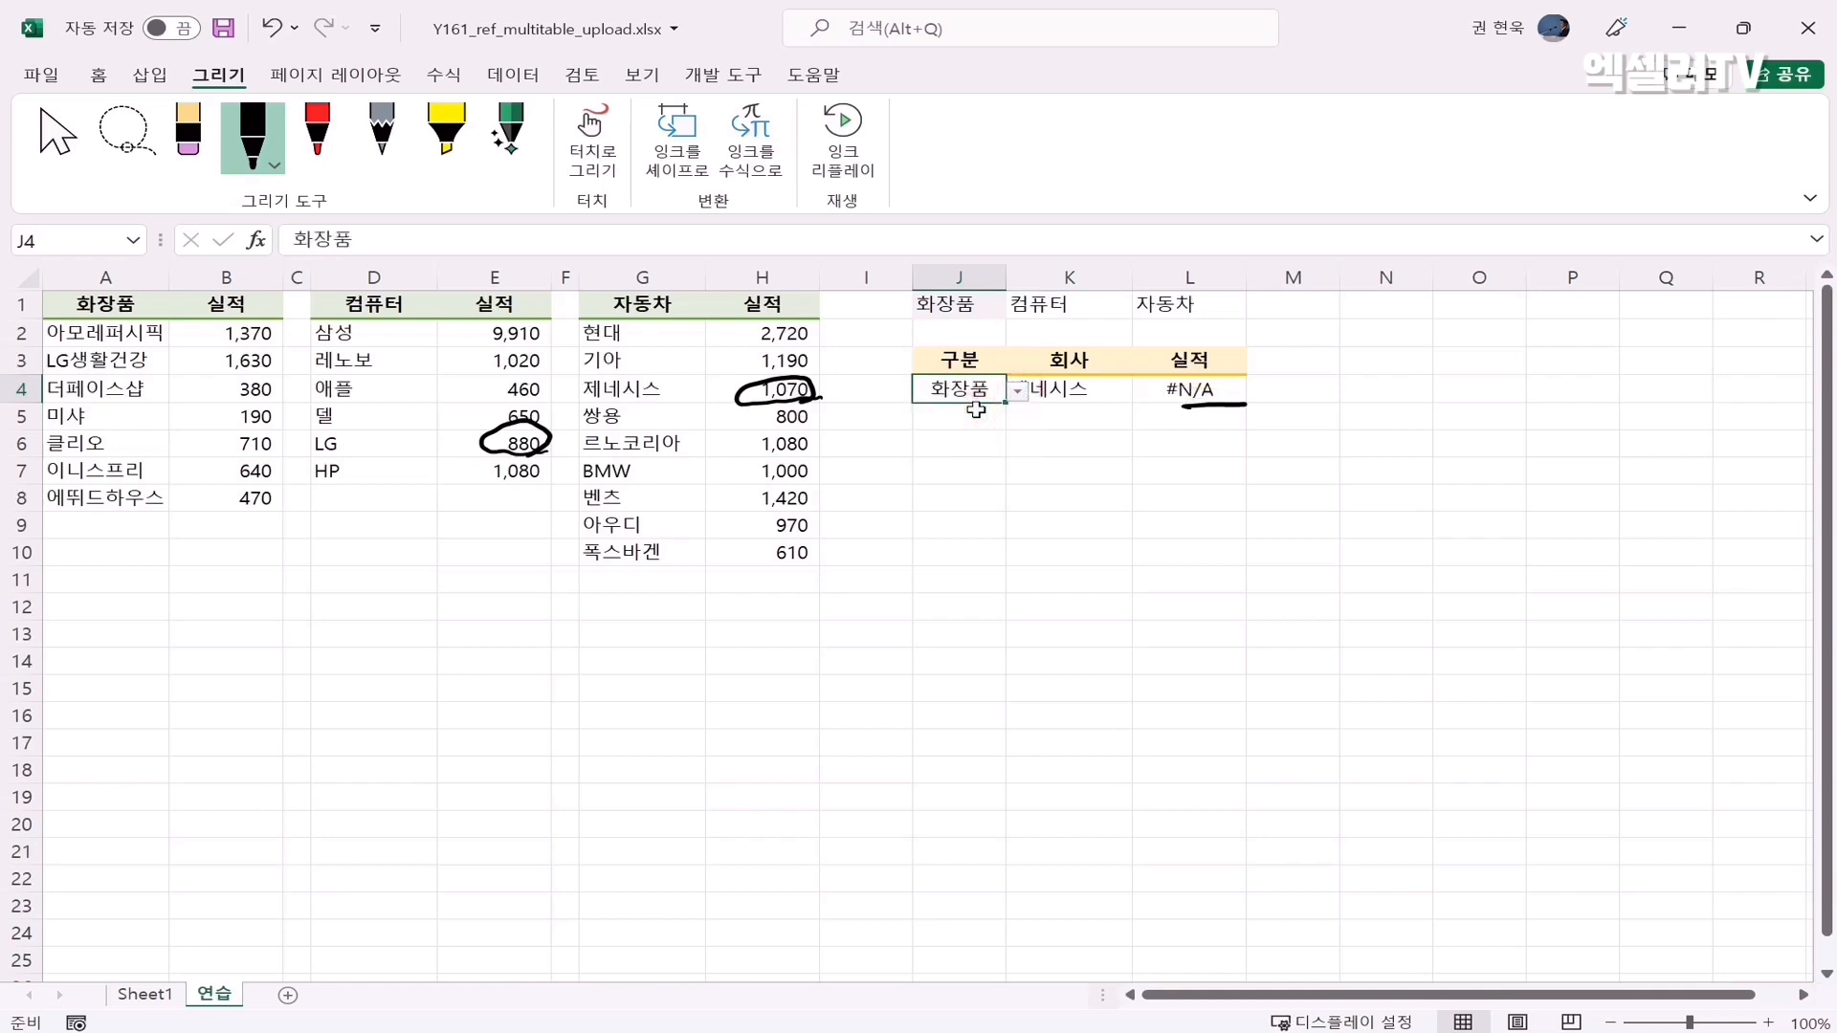
click(1065, 394)
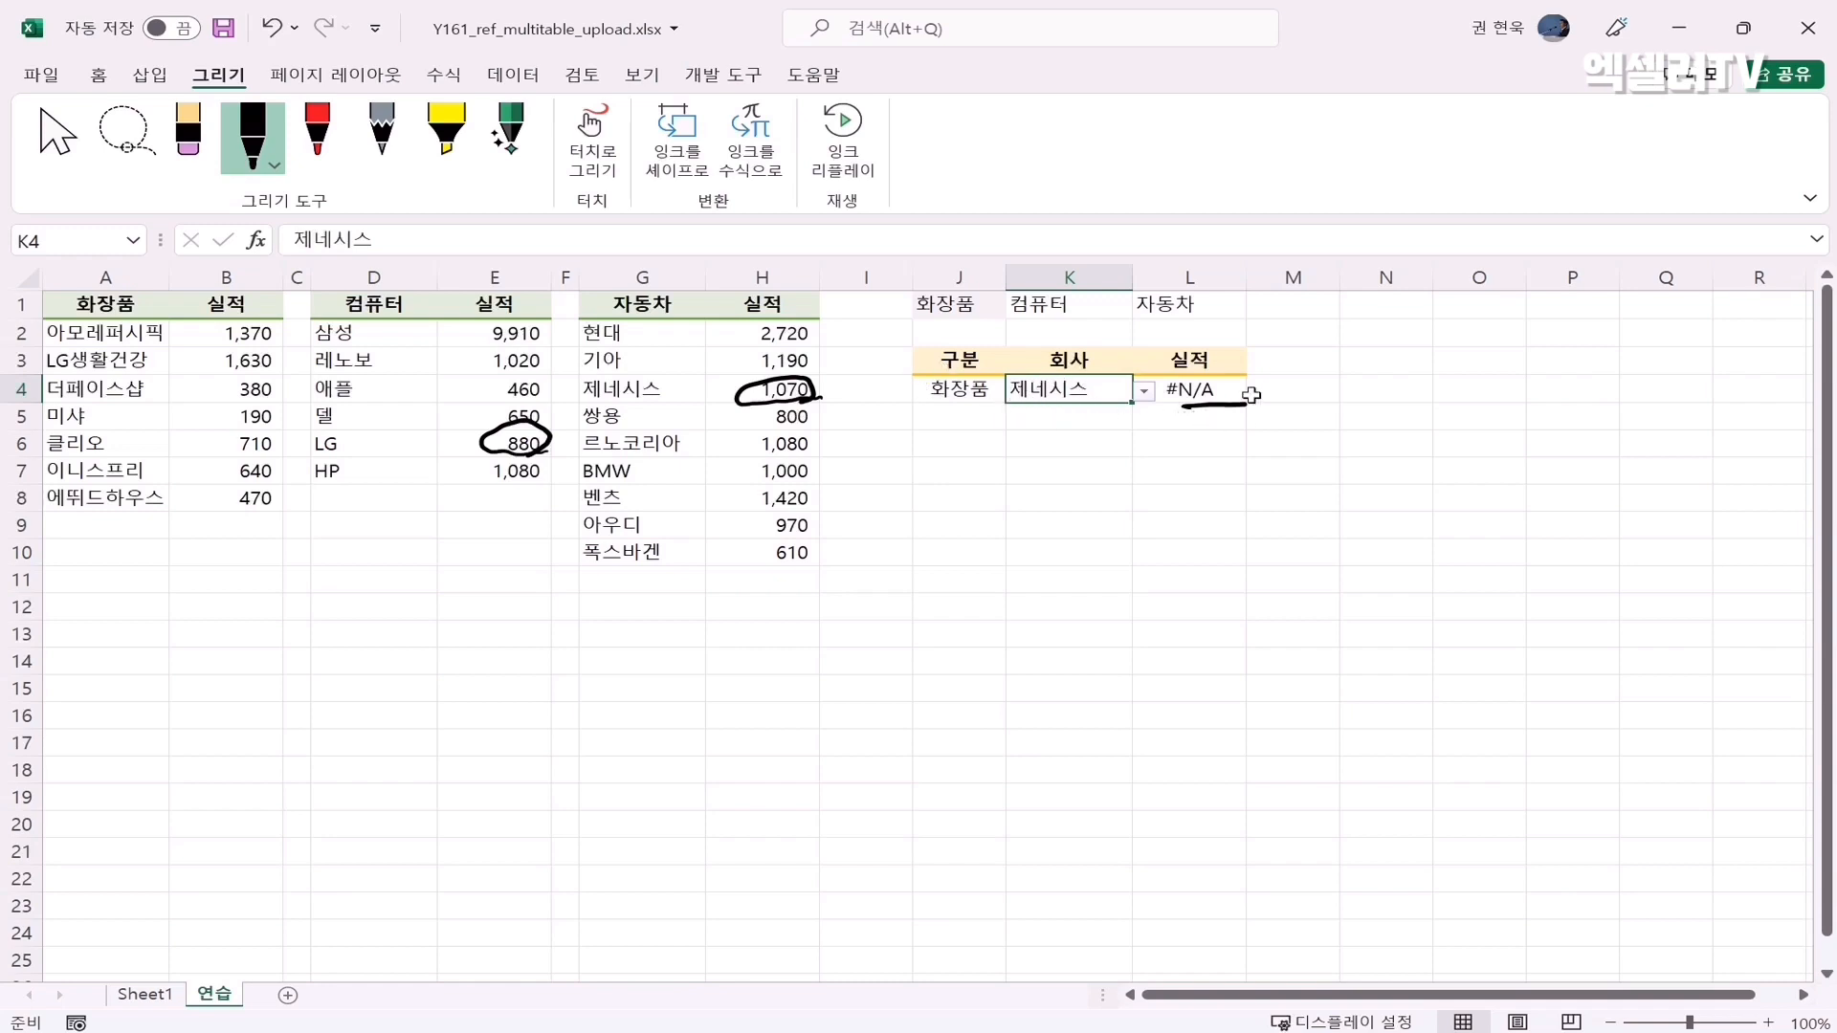
Wrap the VLOOKUP formula in L4 in IFERROR with an empty string "" as the error value
click(1206, 388)
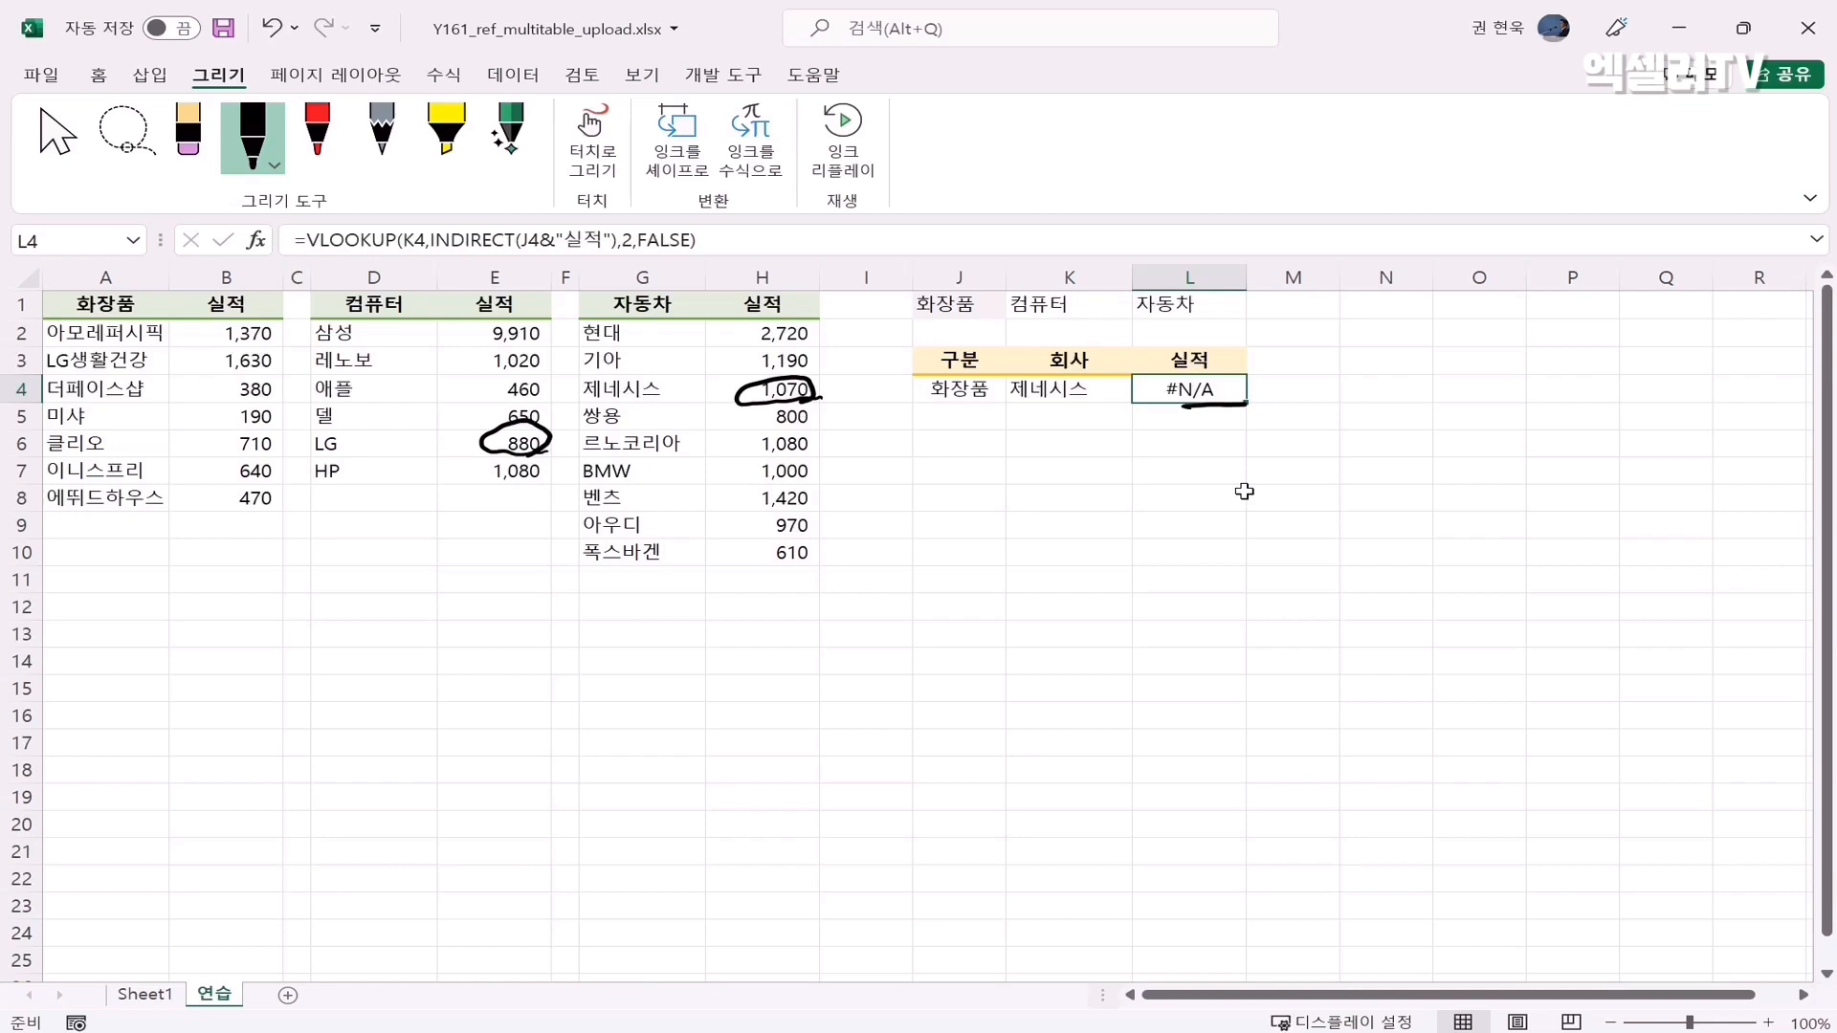
click(307, 238)
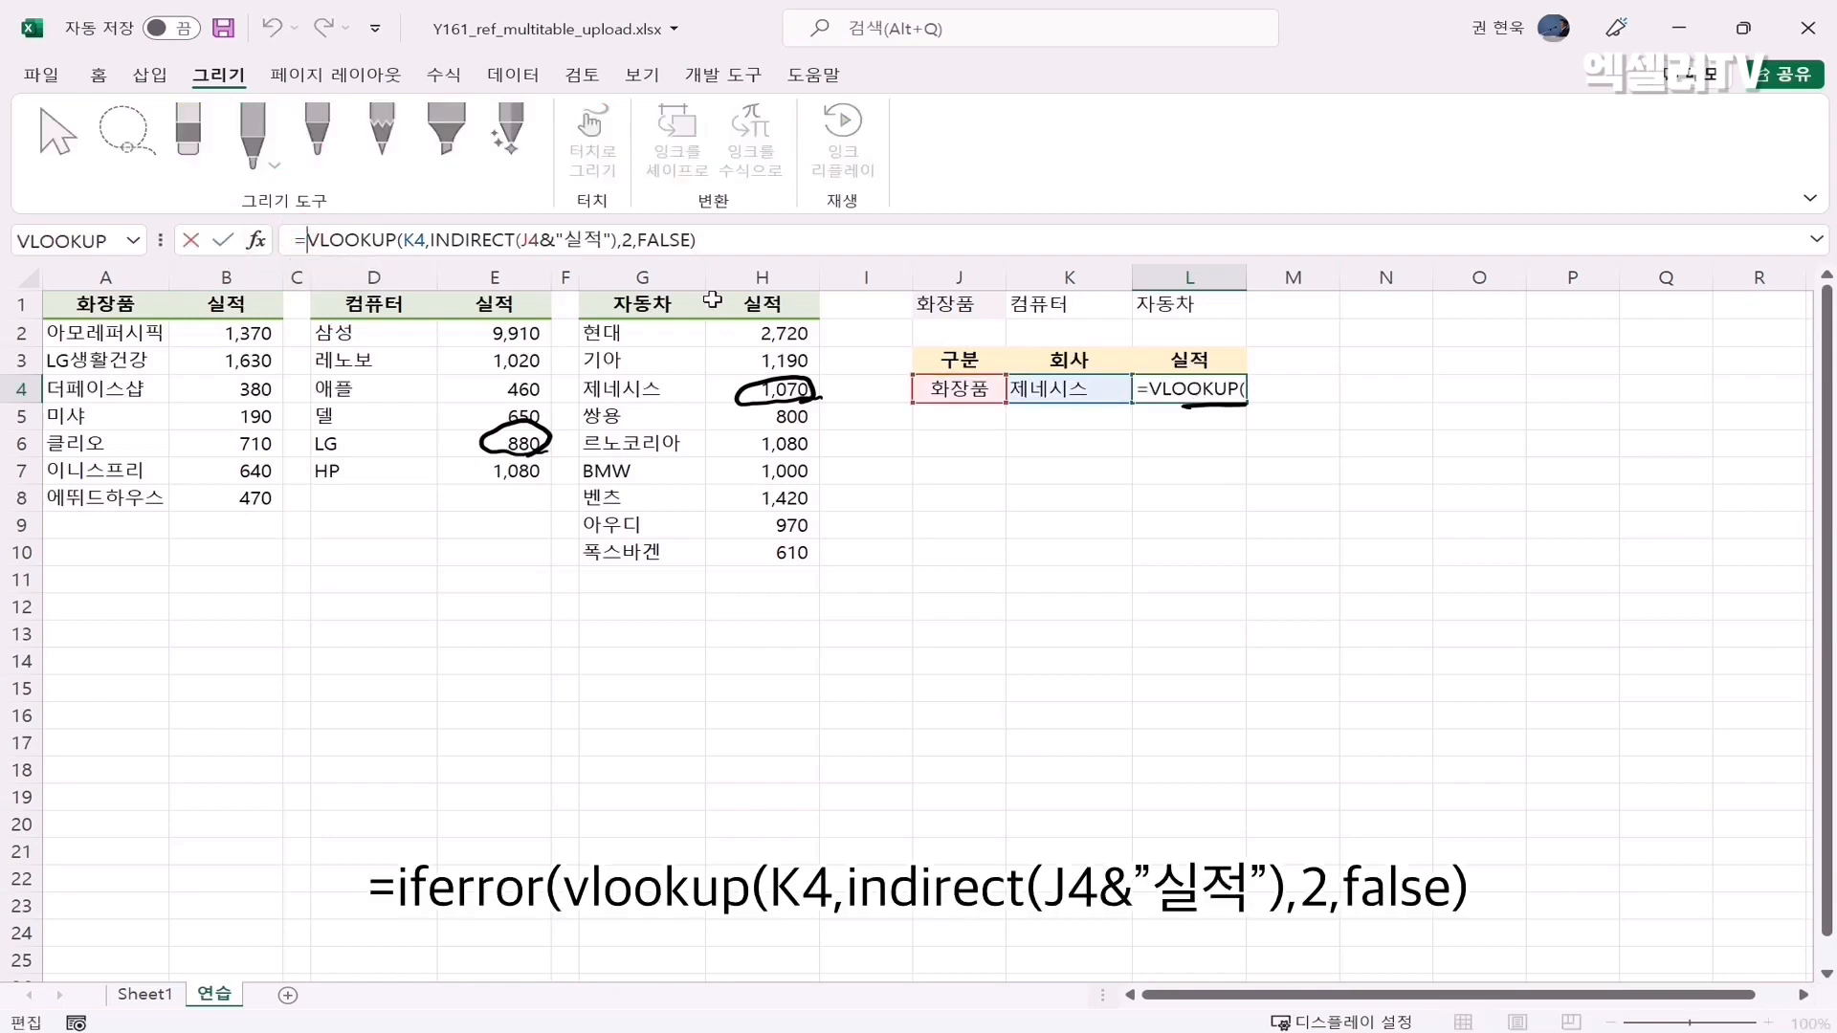
text(iferr)
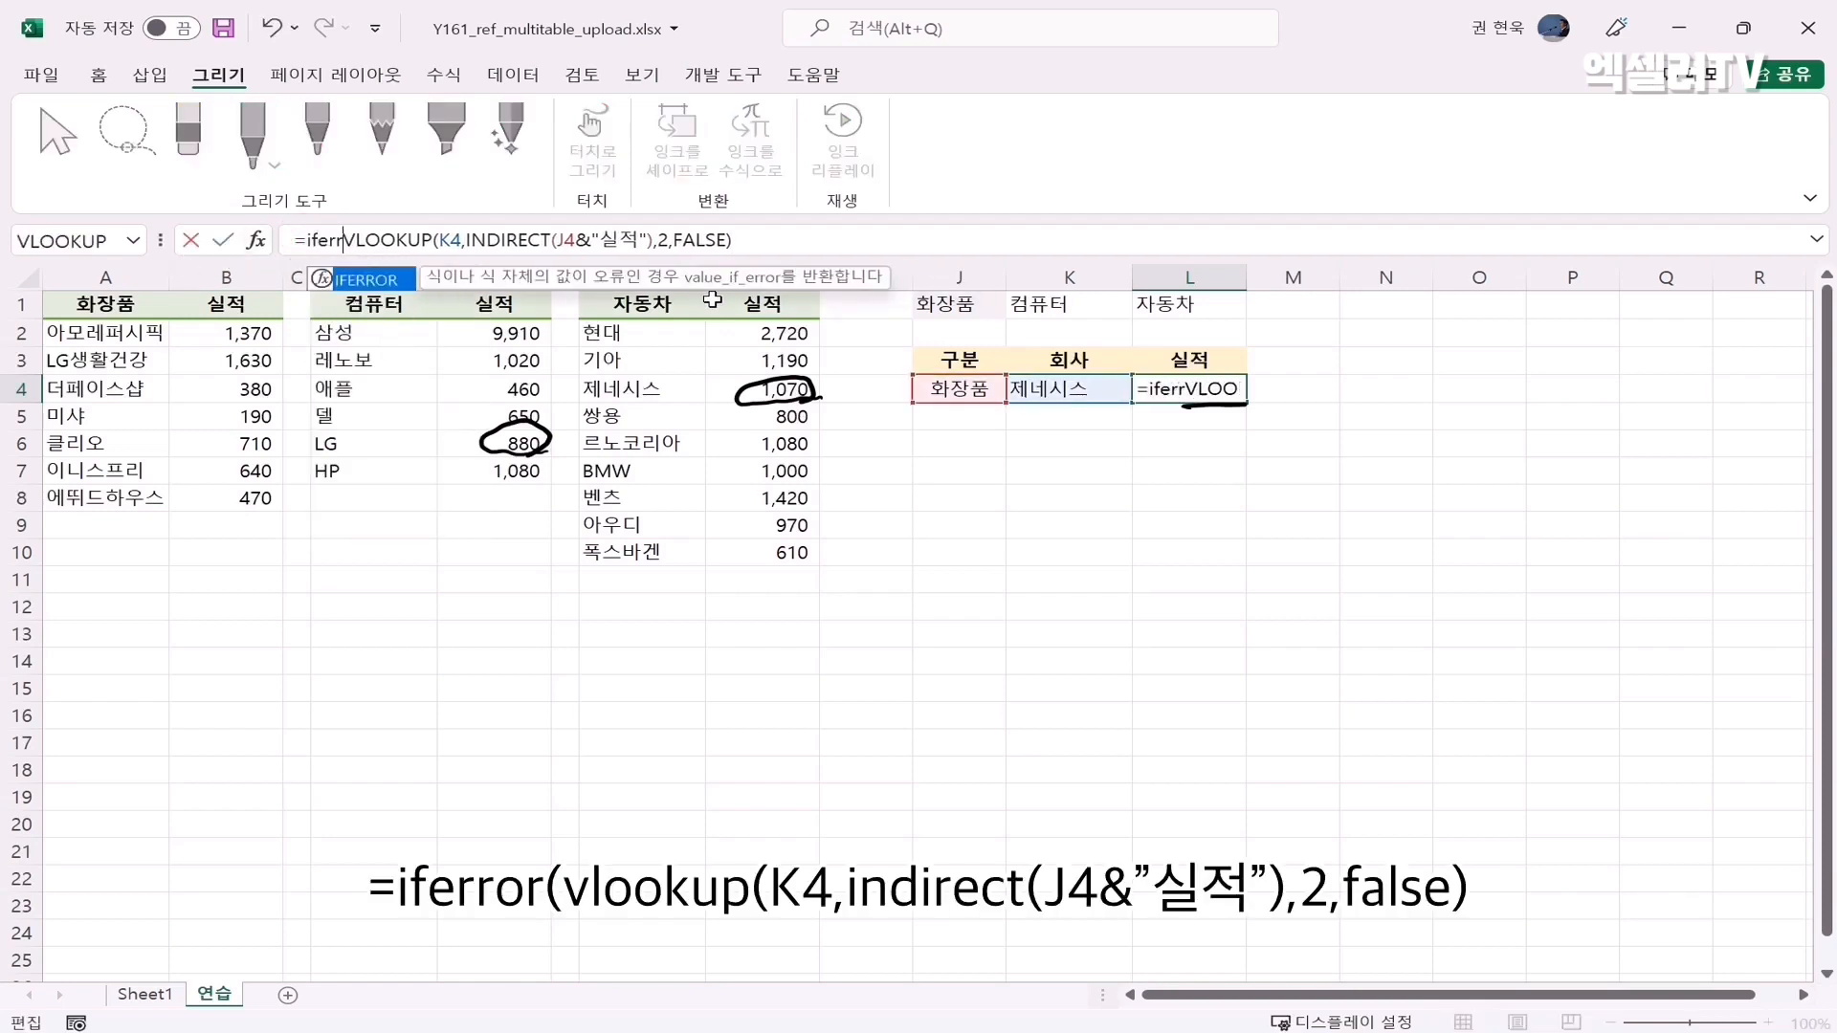
text(or()
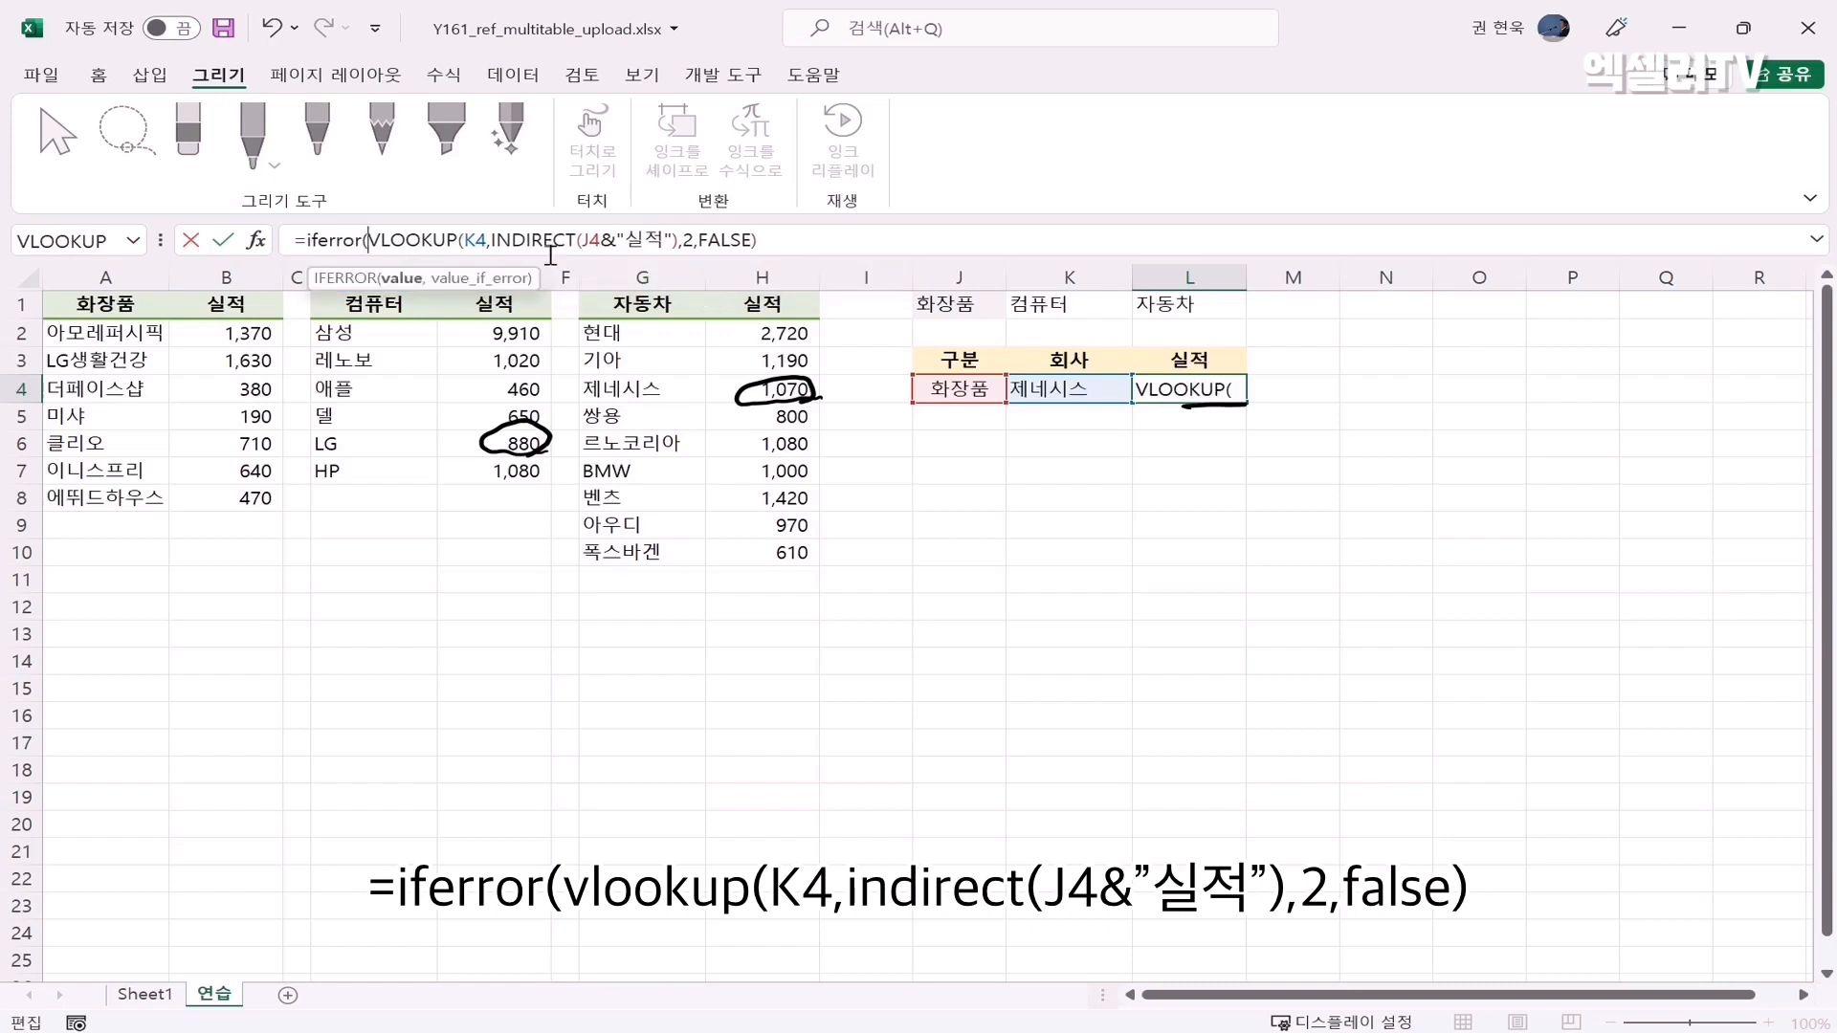
click(794, 241)
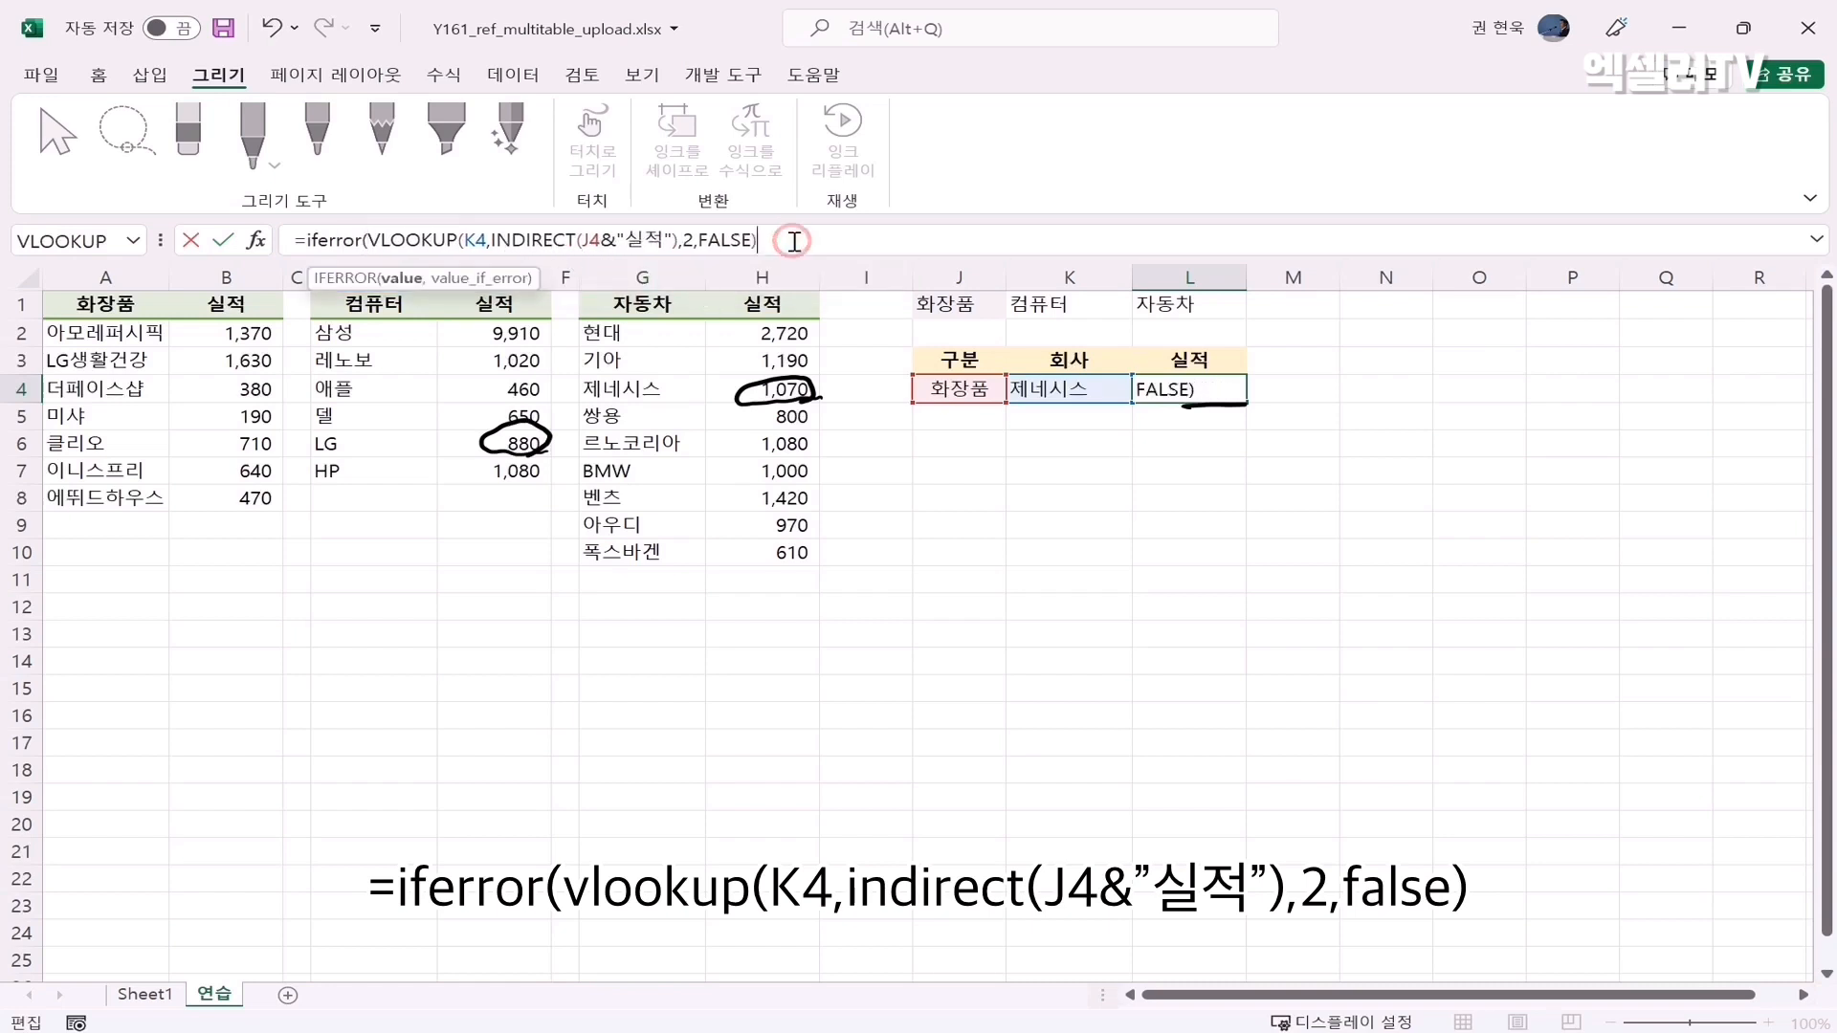
text(,)
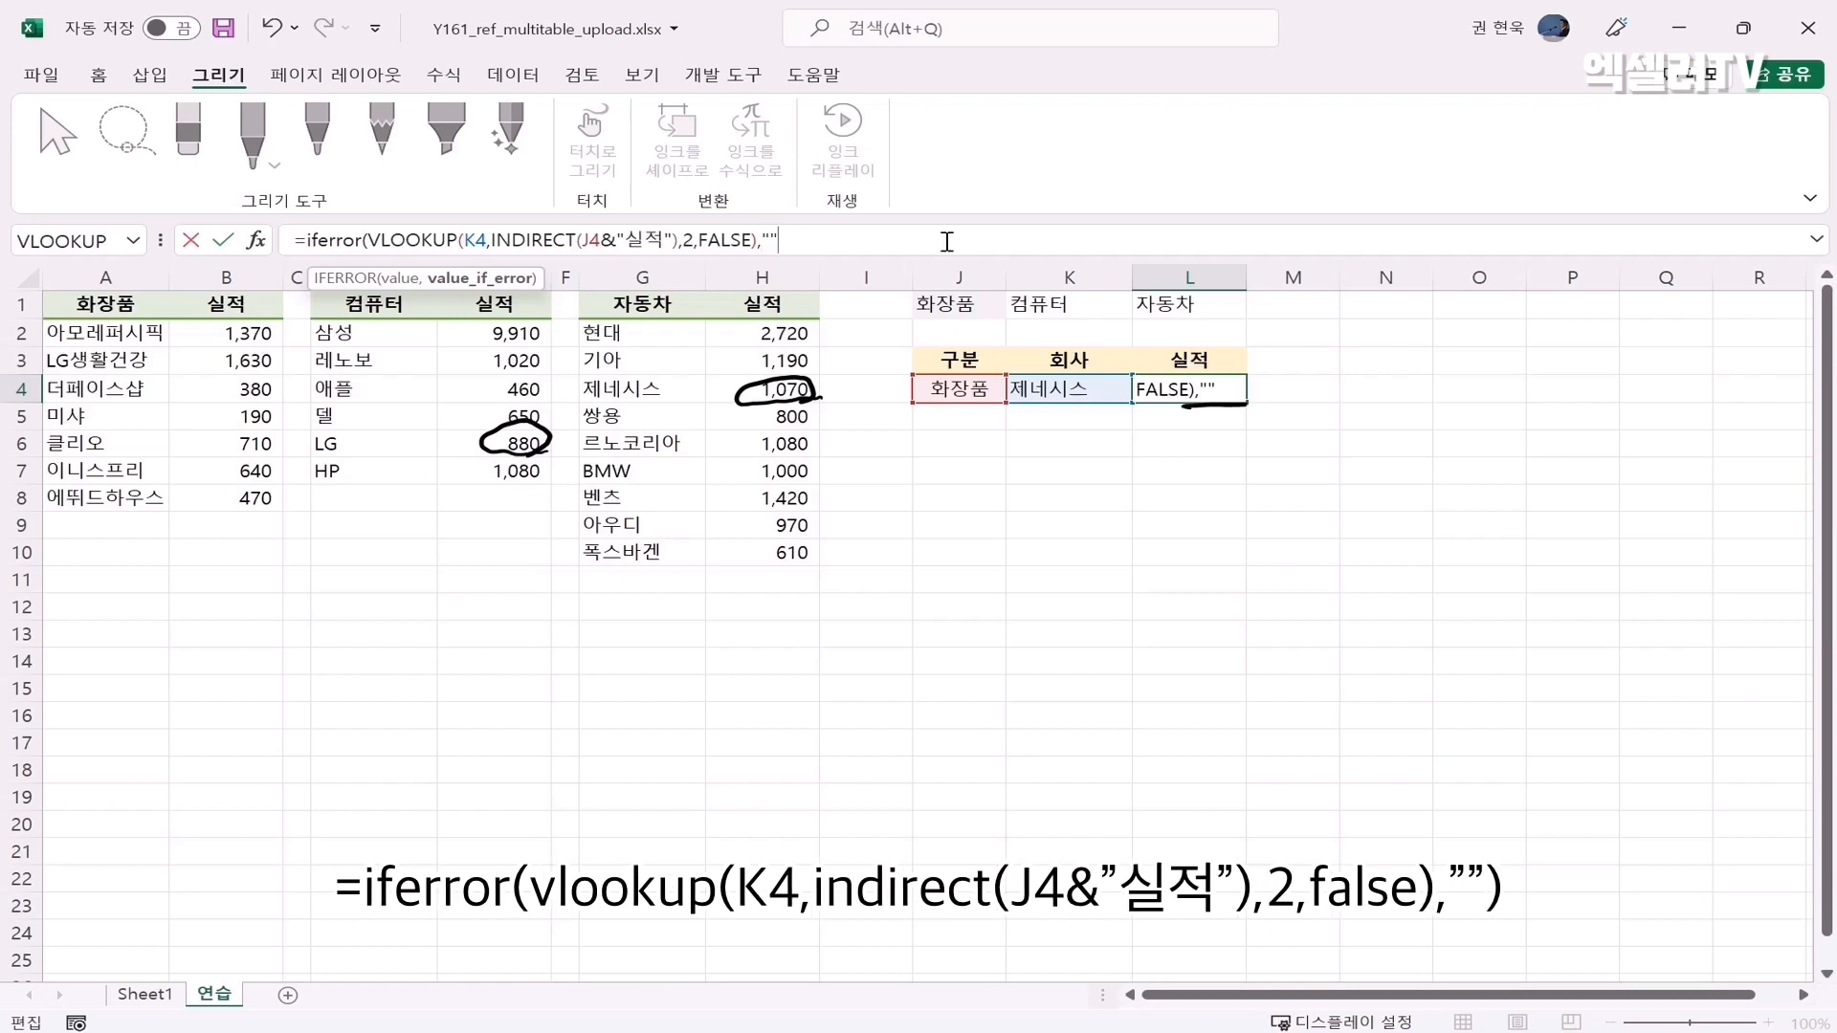
text(""))
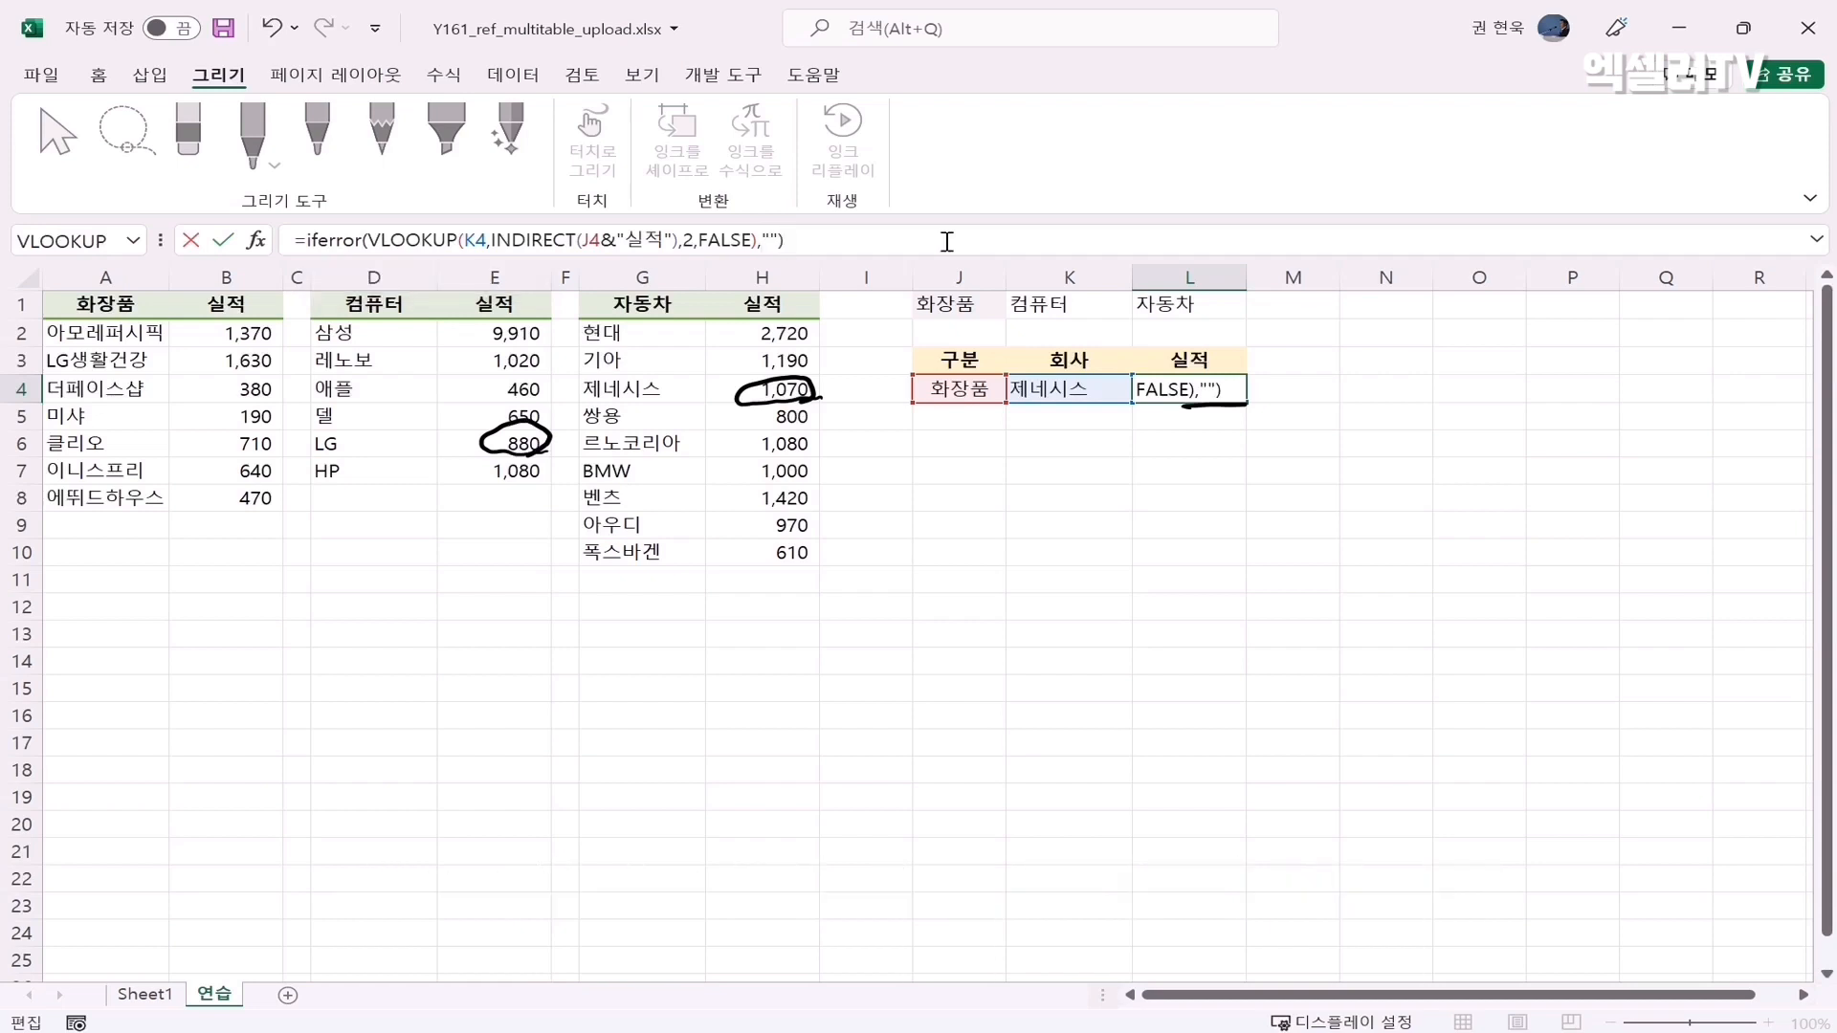
key(Return)
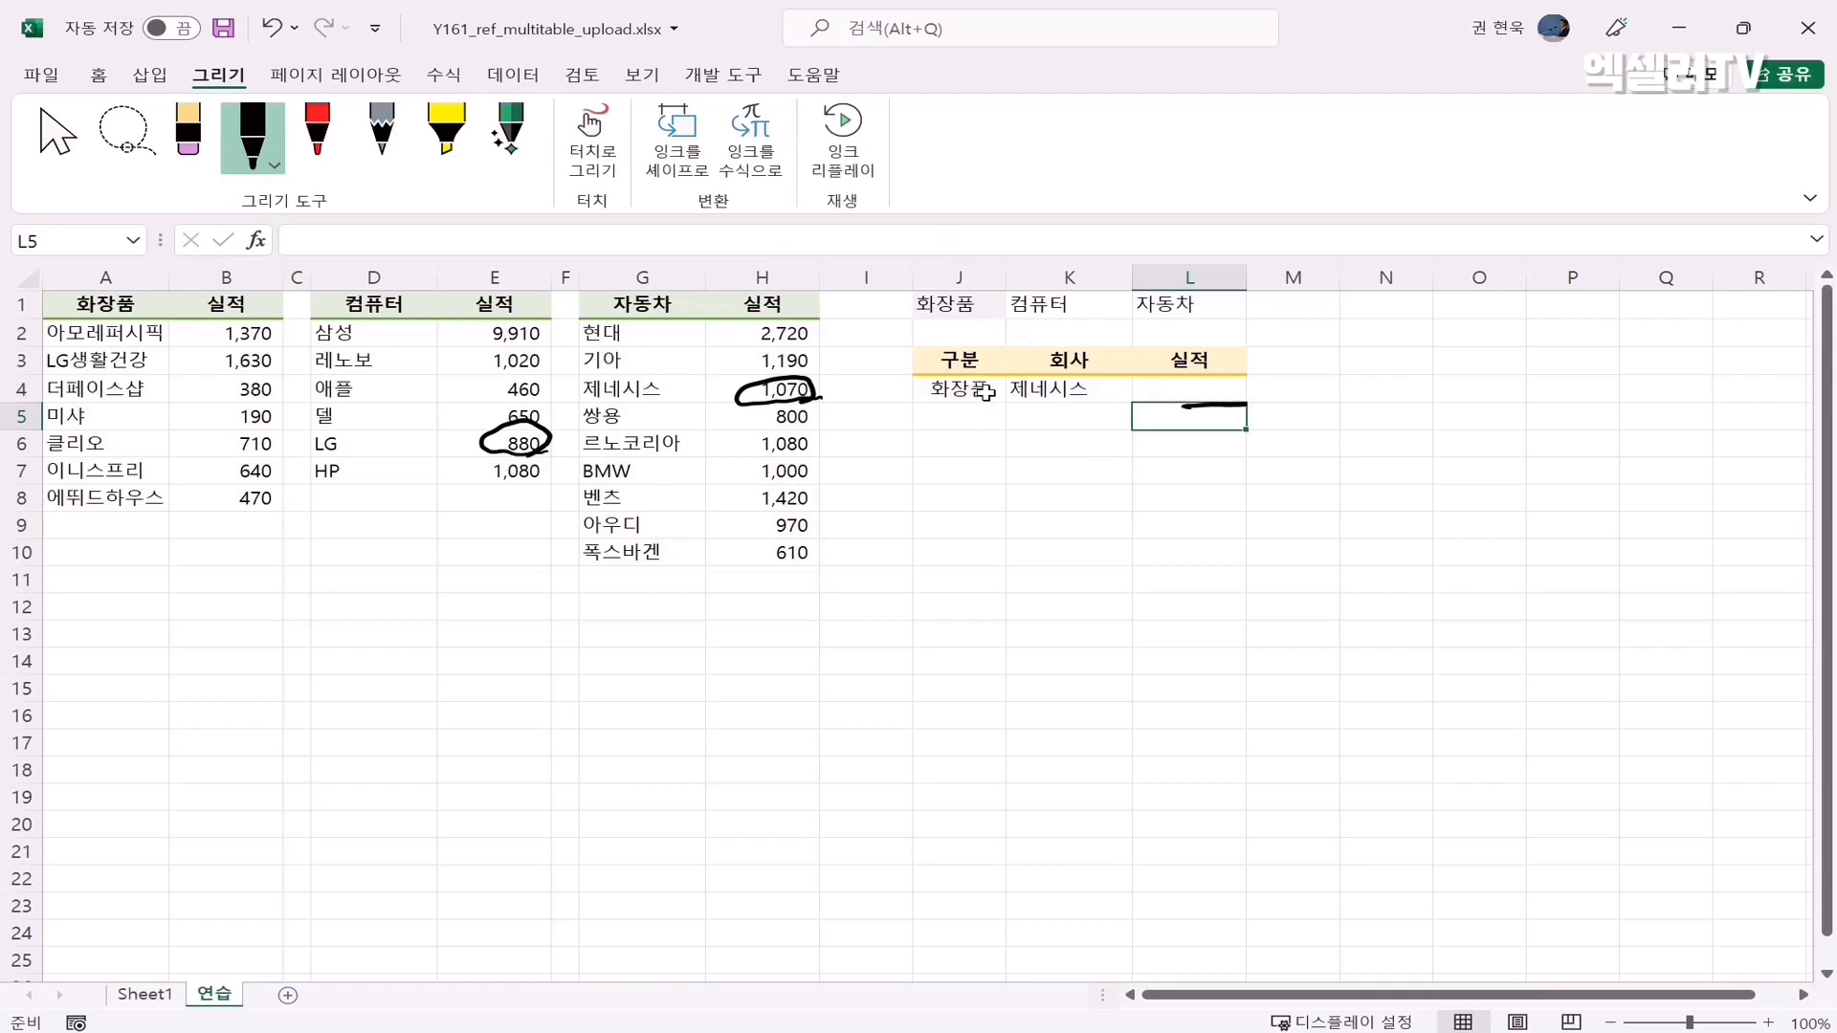
Test the IFERROR formula in L4 by choosing LG생활건강 as the company in K4
click(1131, 387)
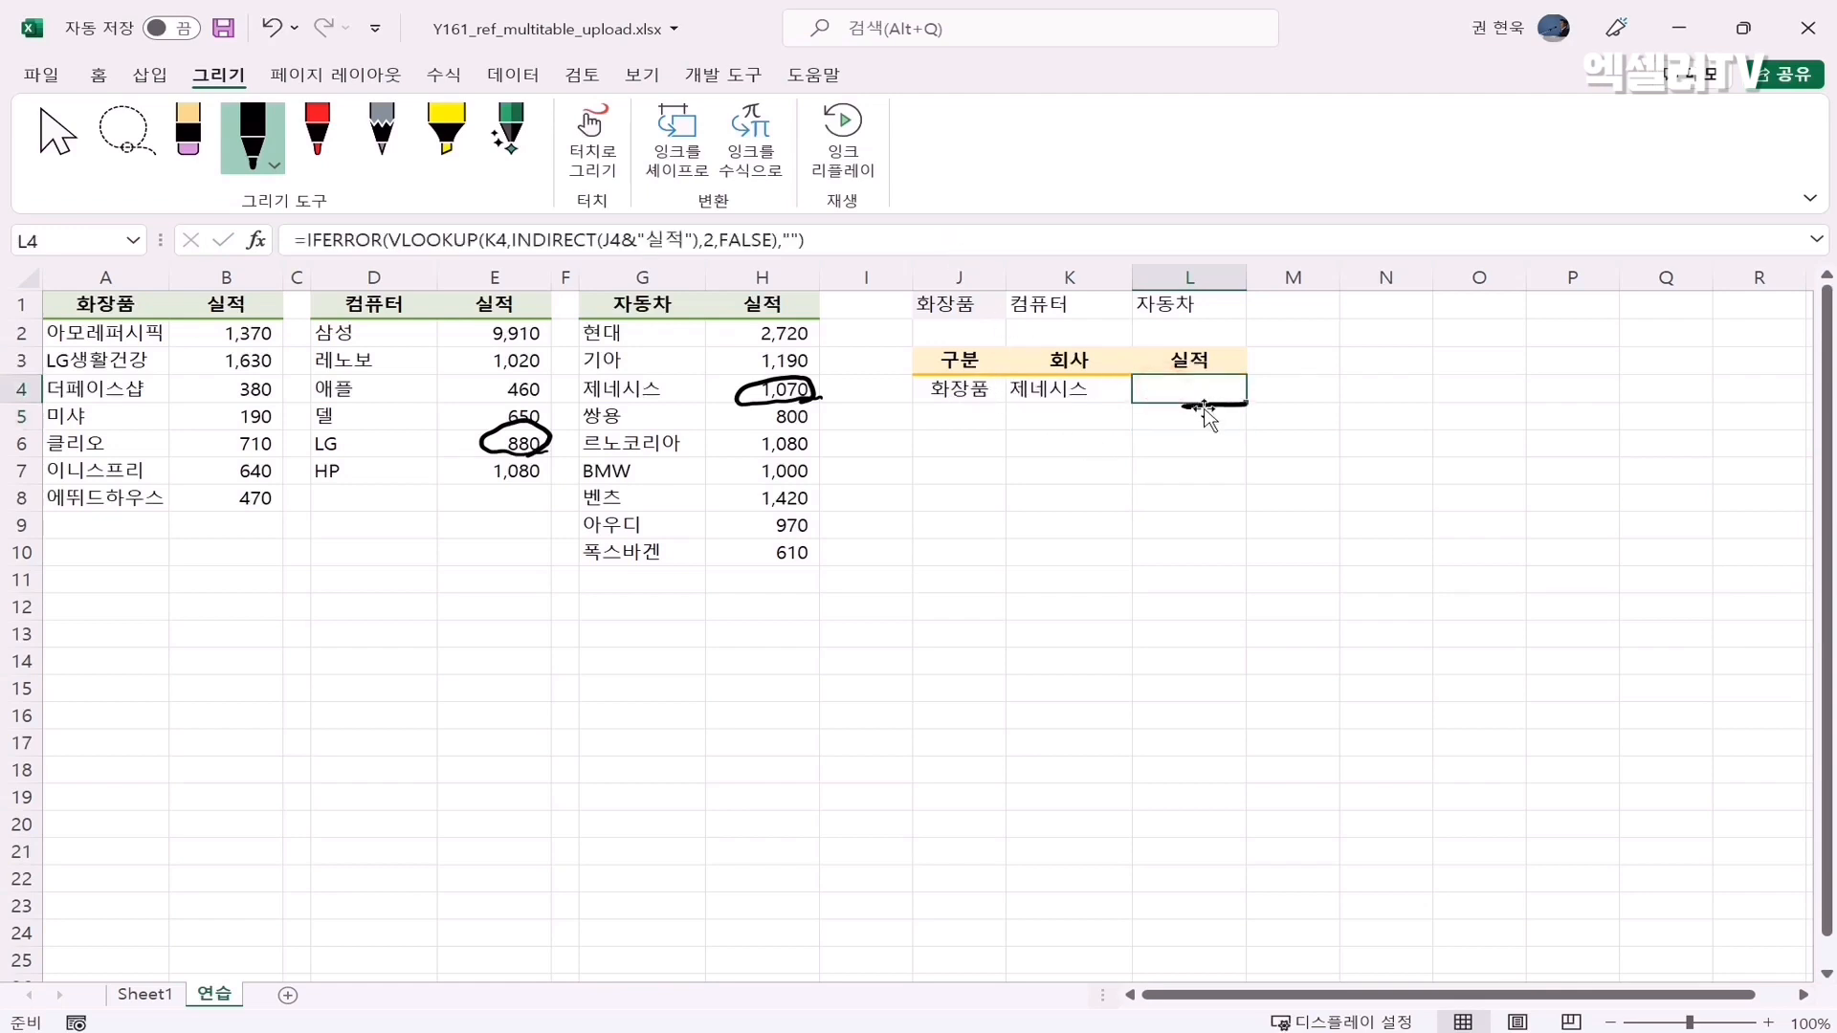
click(1067, 392)
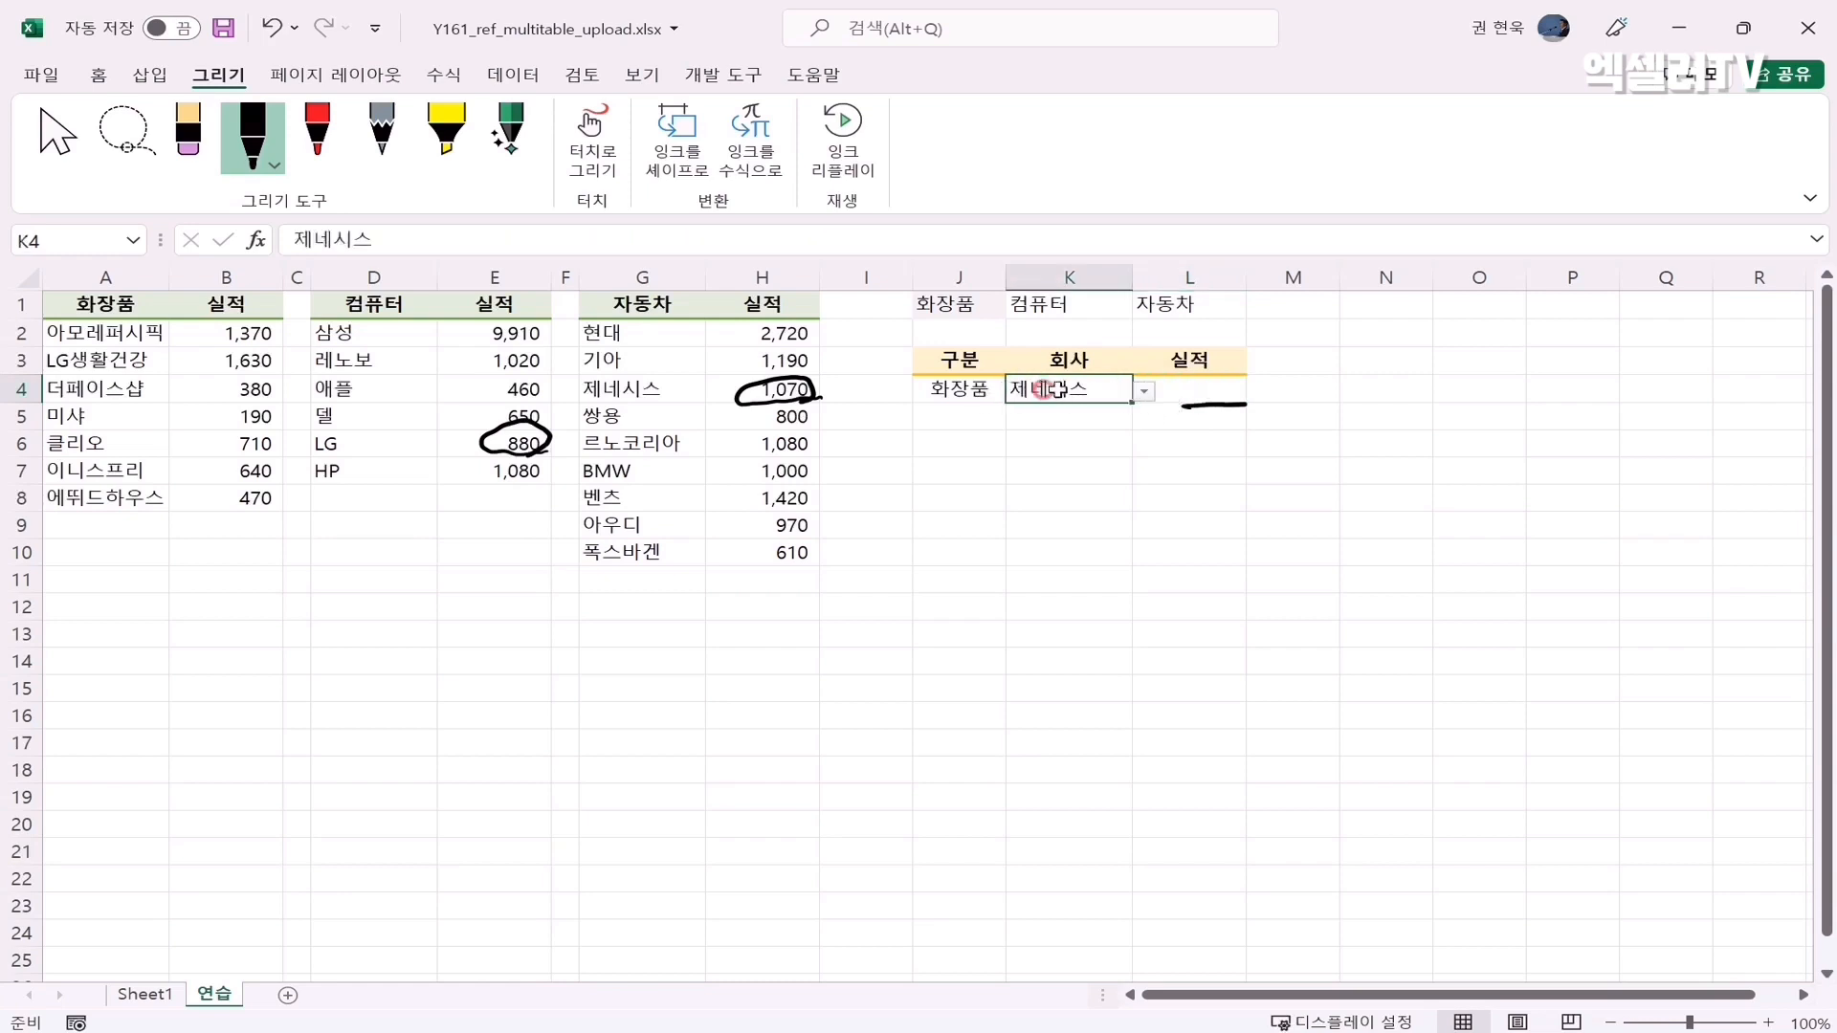
click(1145, 391)
click(1085, 432)
click(1169, 392)
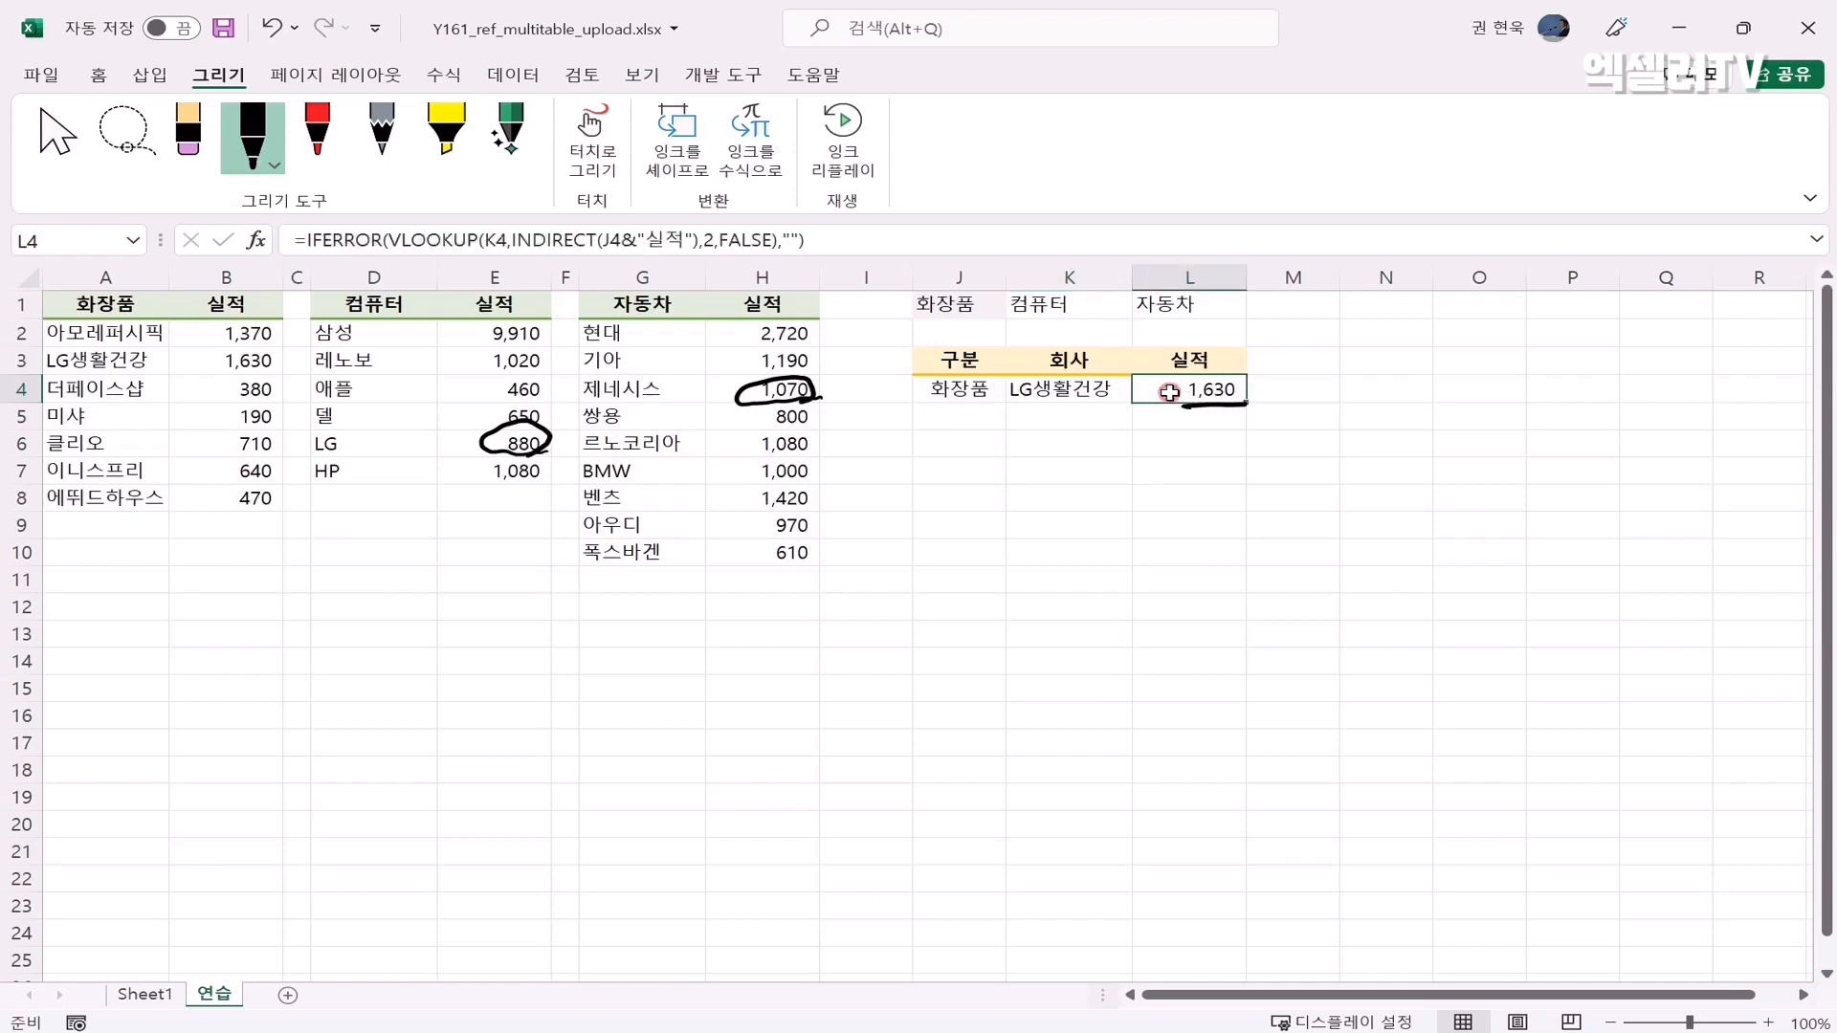
Test the lookup with another table by setting the category in J4 to 컴퓨터 and the company in K4 to 애플
click(981, 391)
click(1017, 391)
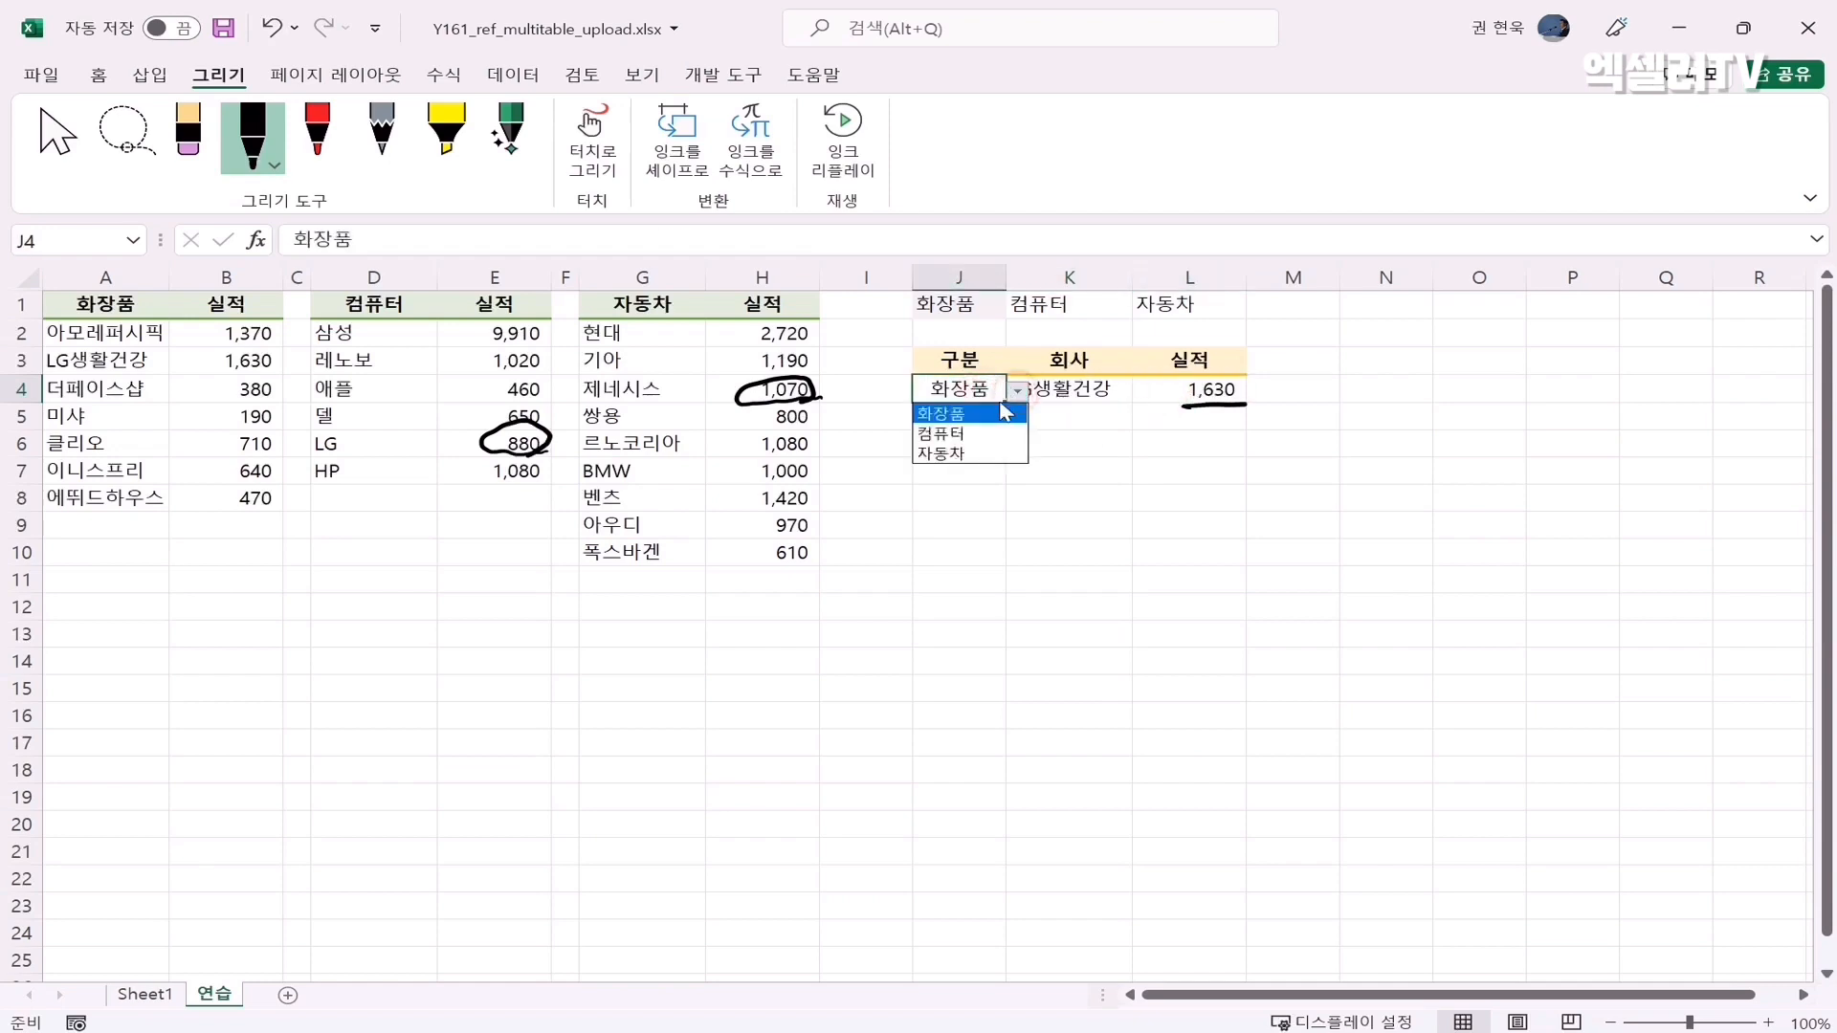
click(976, 436)
click(1110, 395)
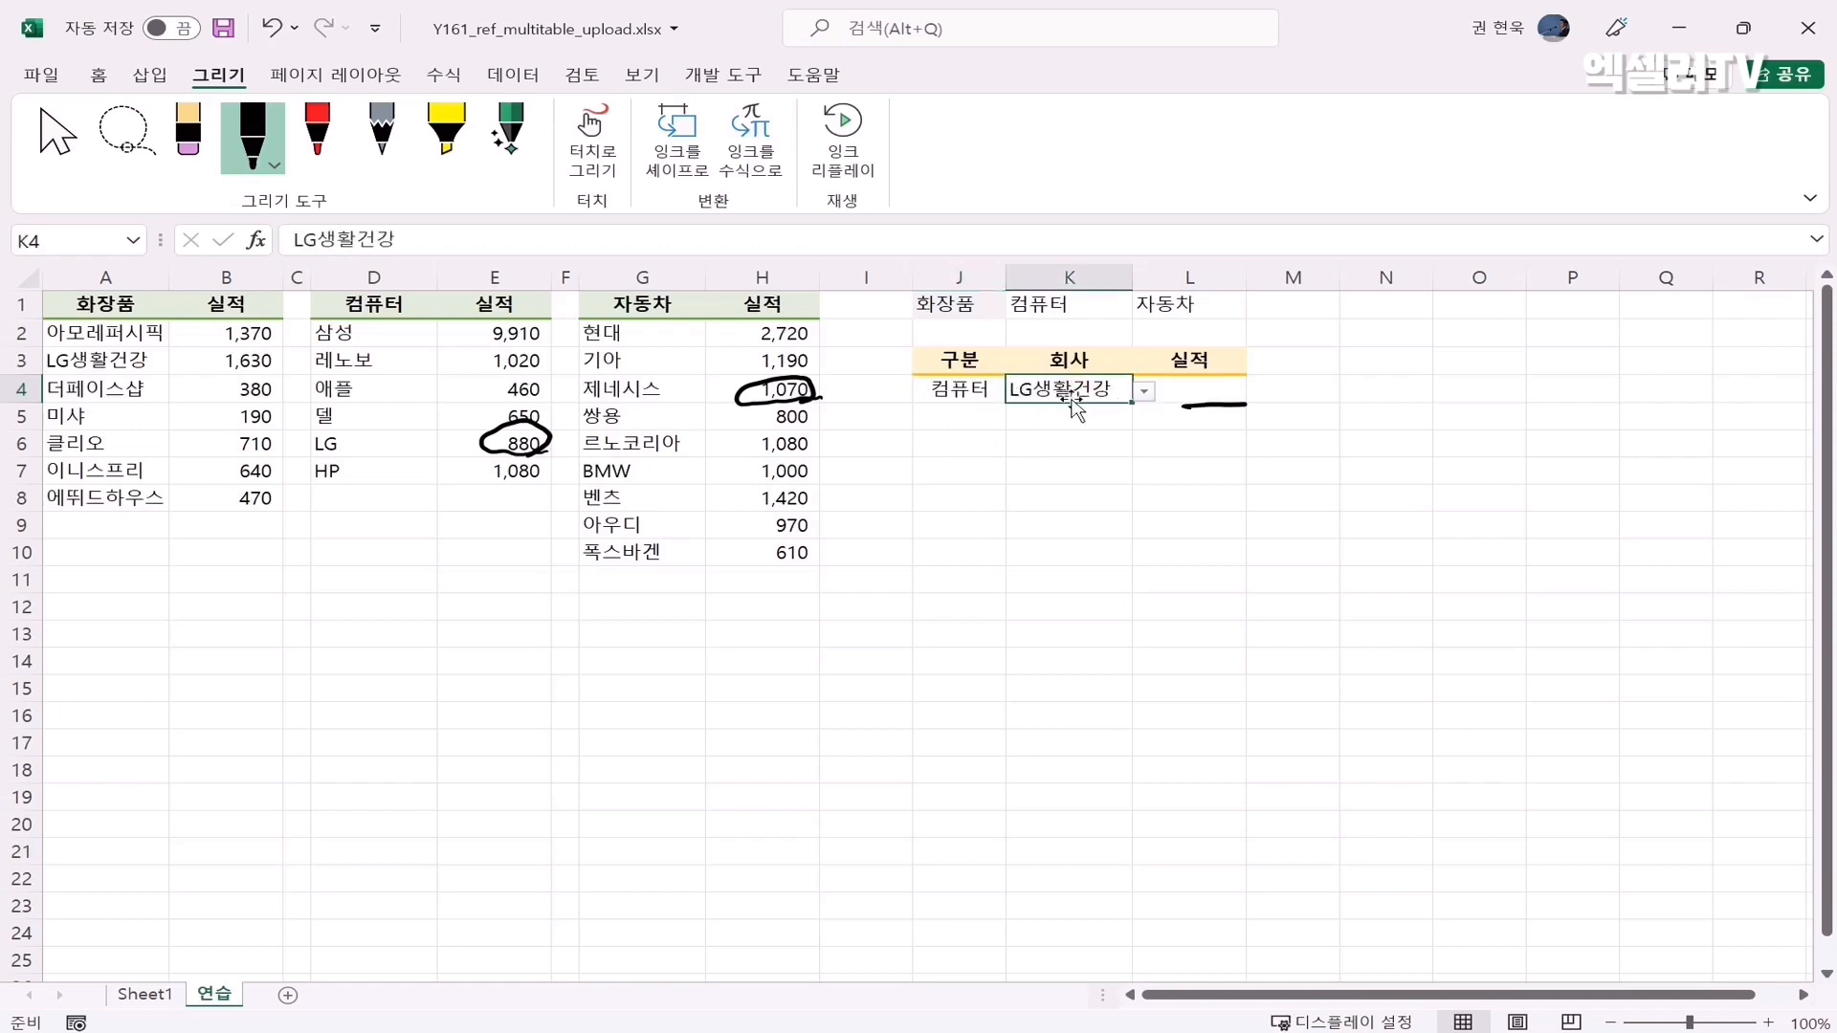
click(1143, 392)
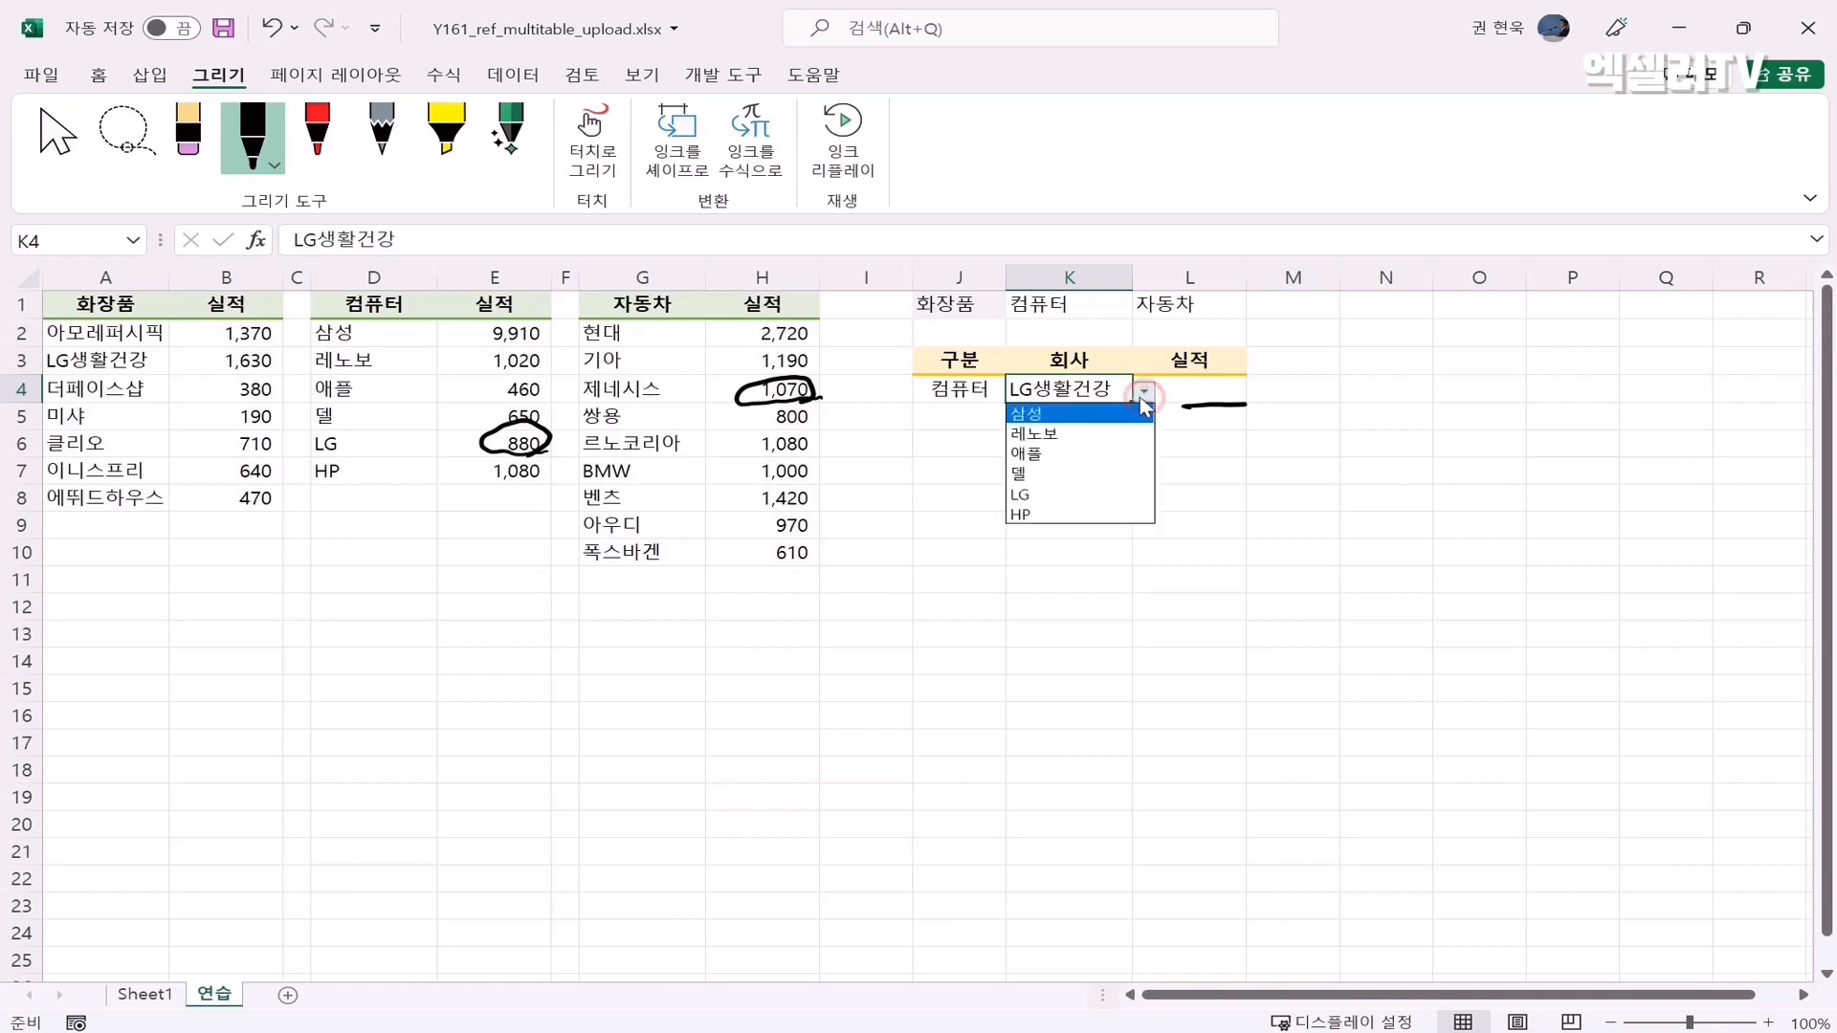
click(1069, 454)
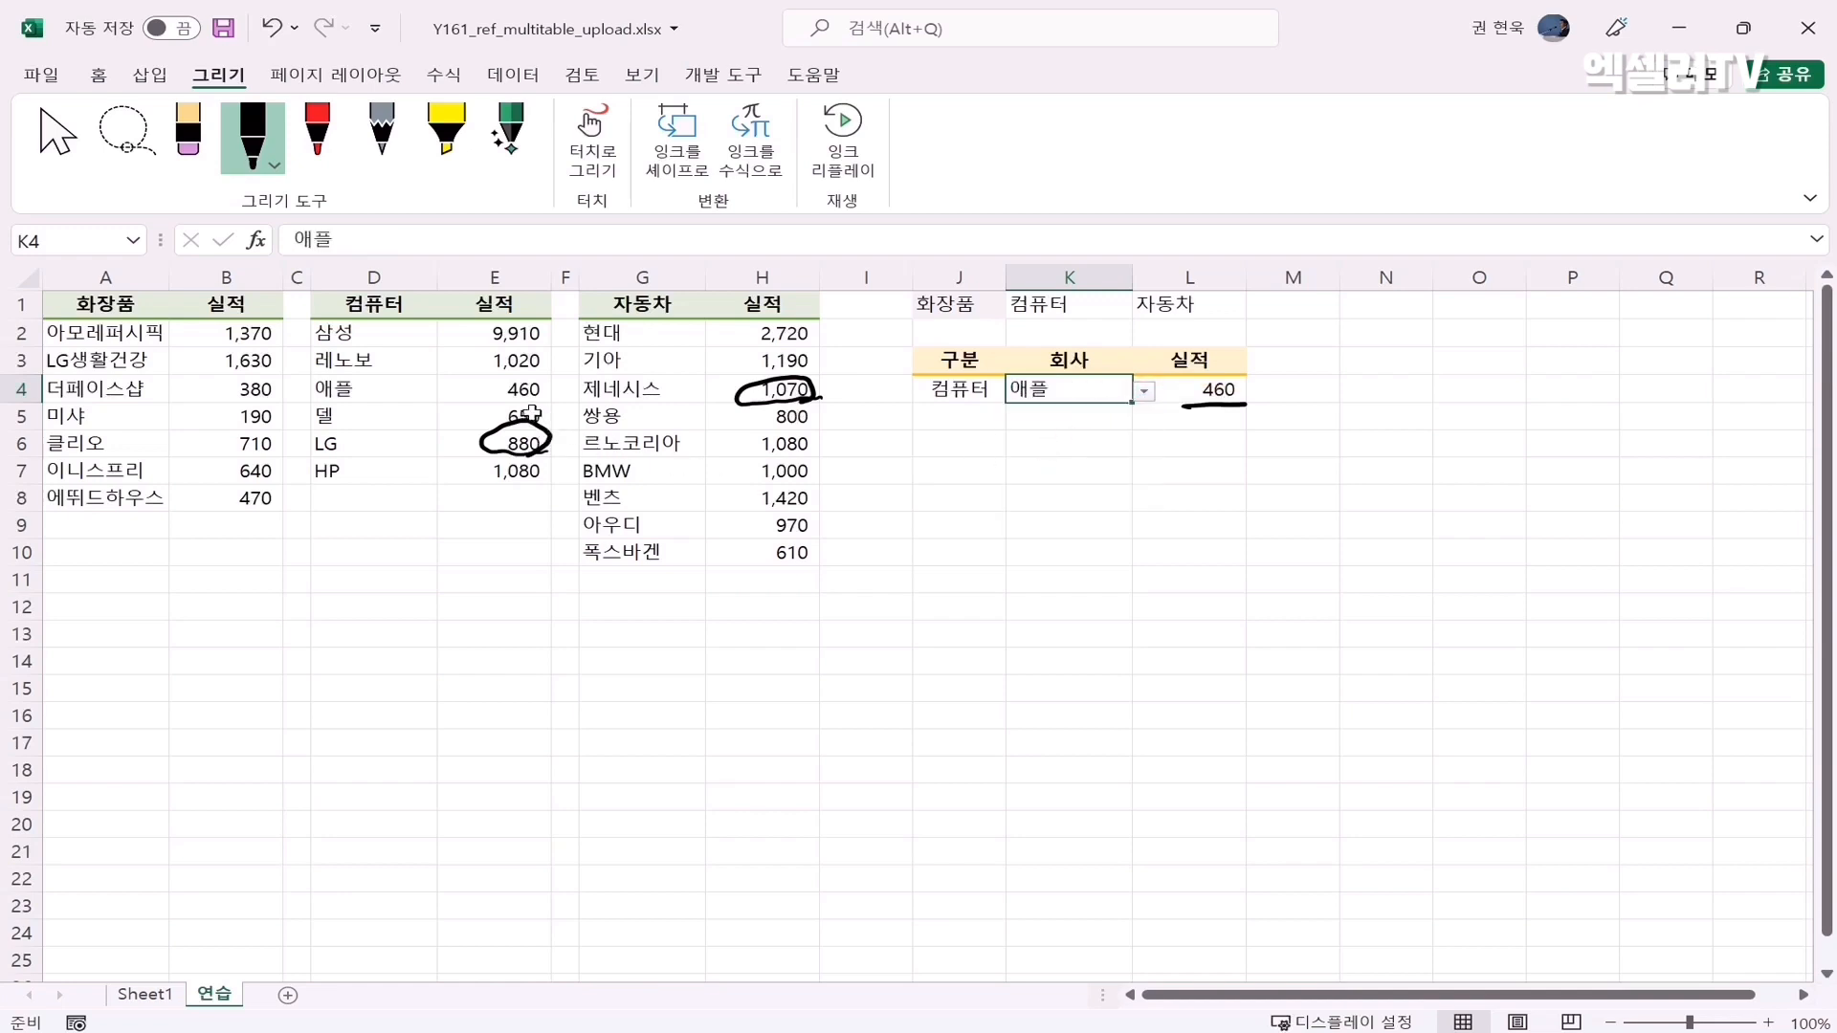
Review the named ranges in the Name Manager, checking the 자동차 name's reference against the last row of the car table
click(480, 394)
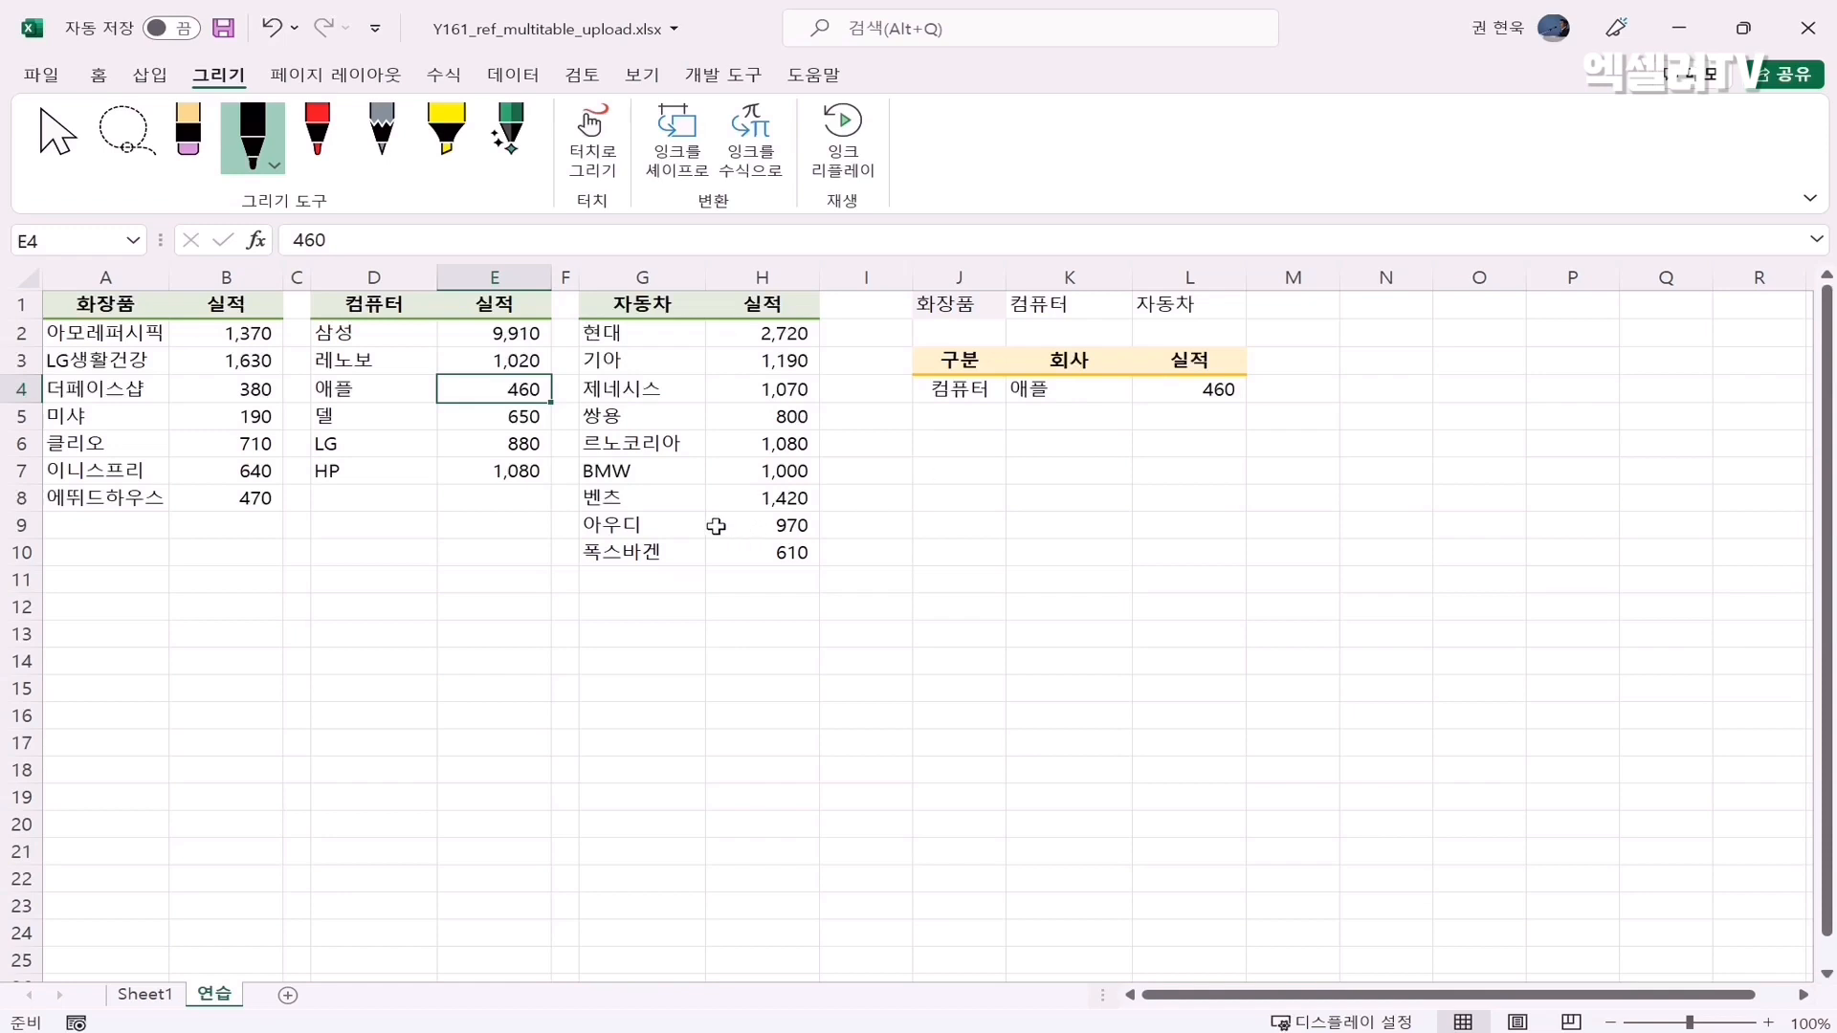
click(656, 555)
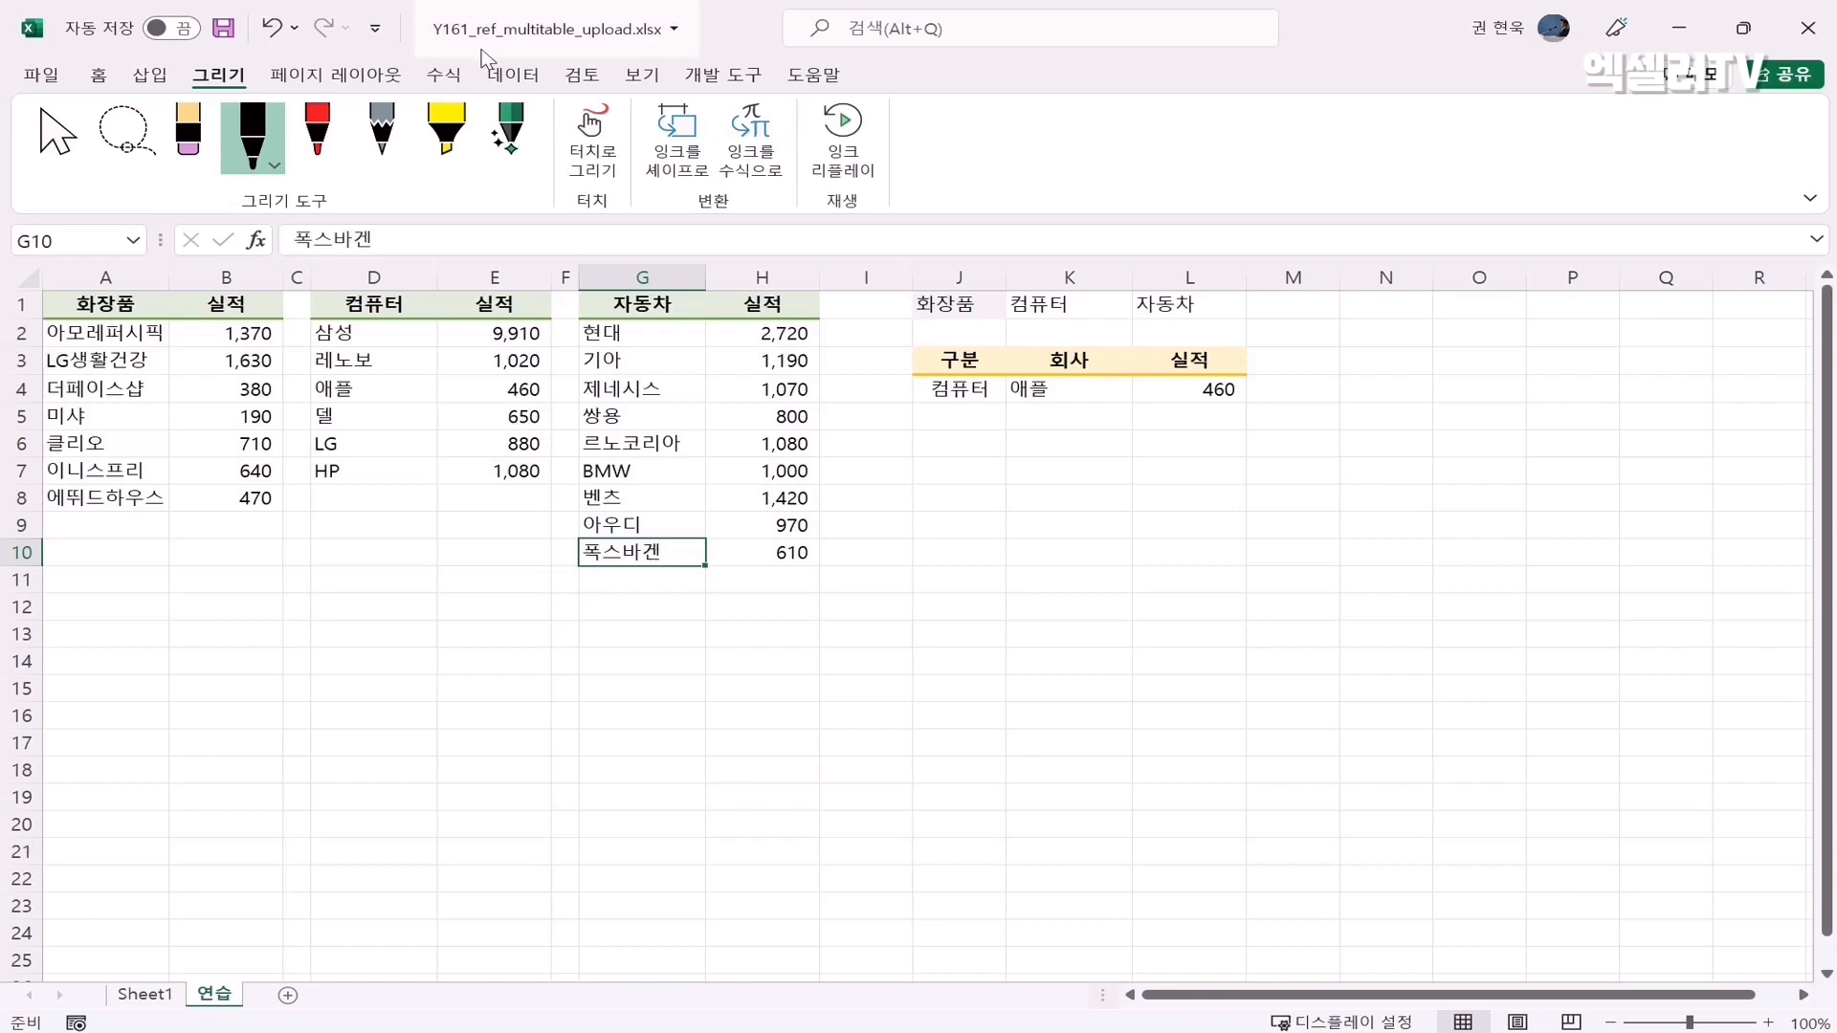
click(444, 75)
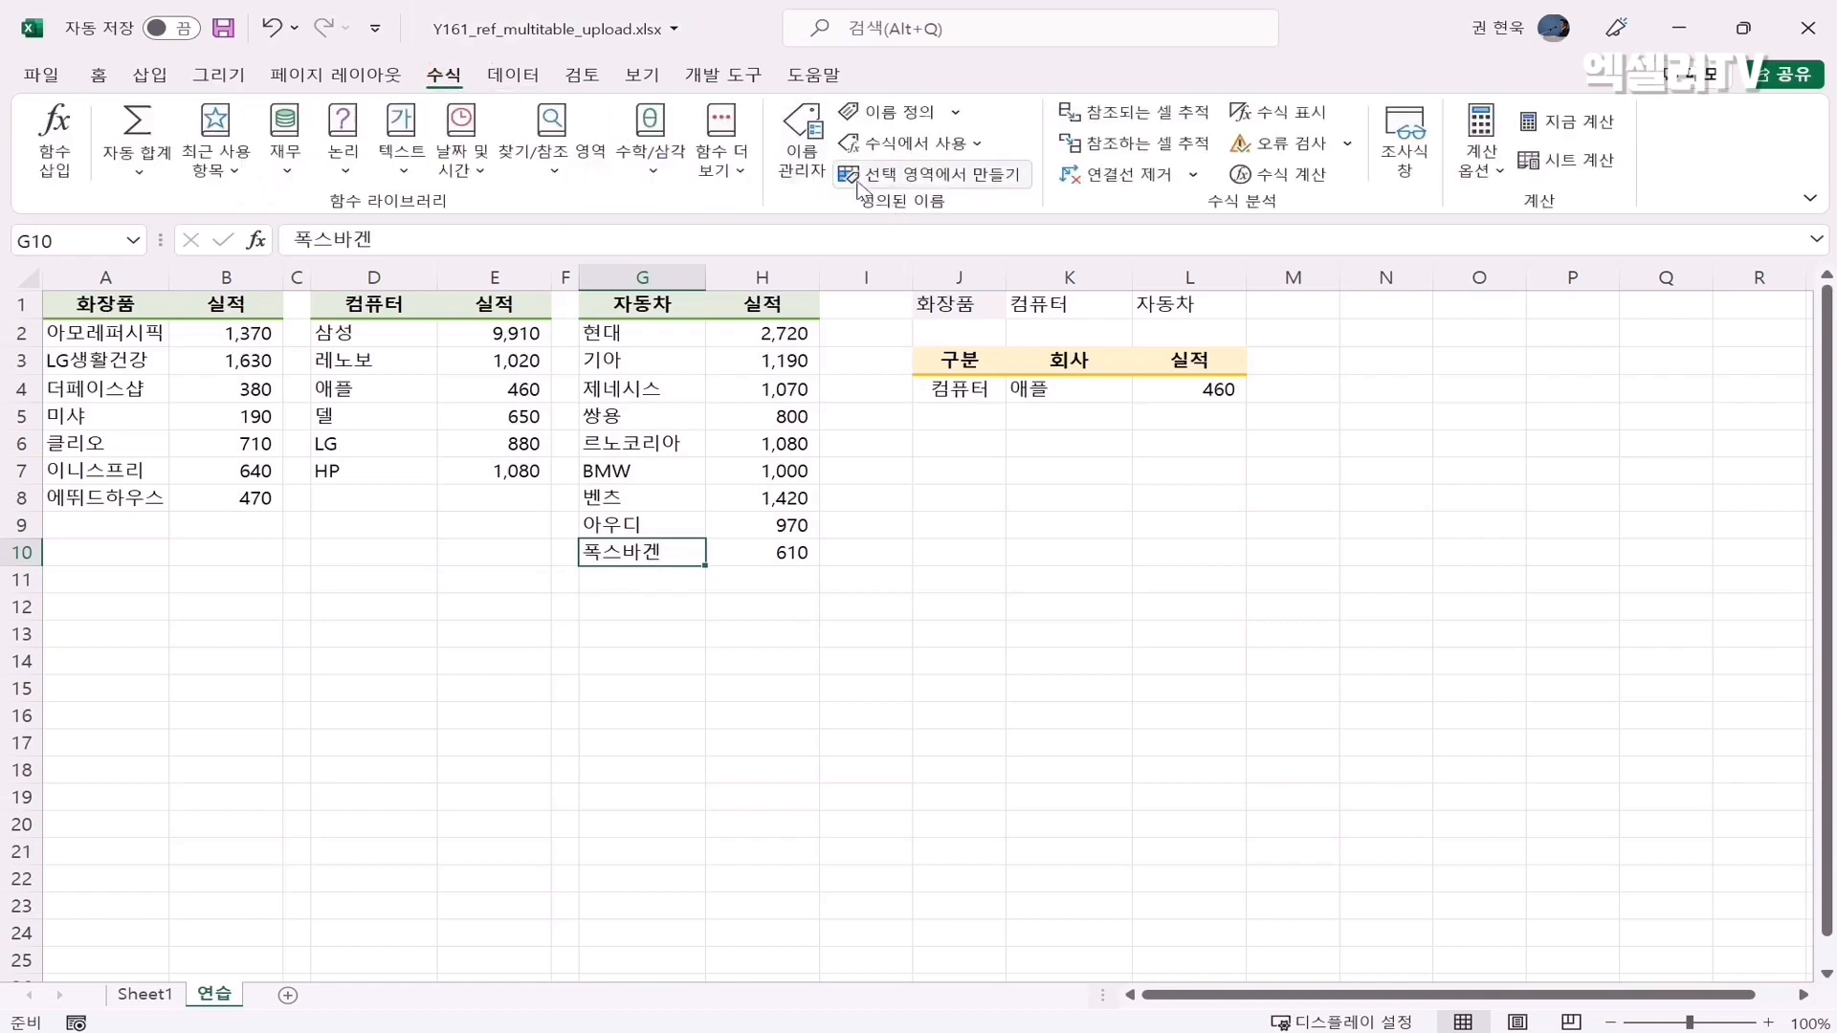
click(800, 139)
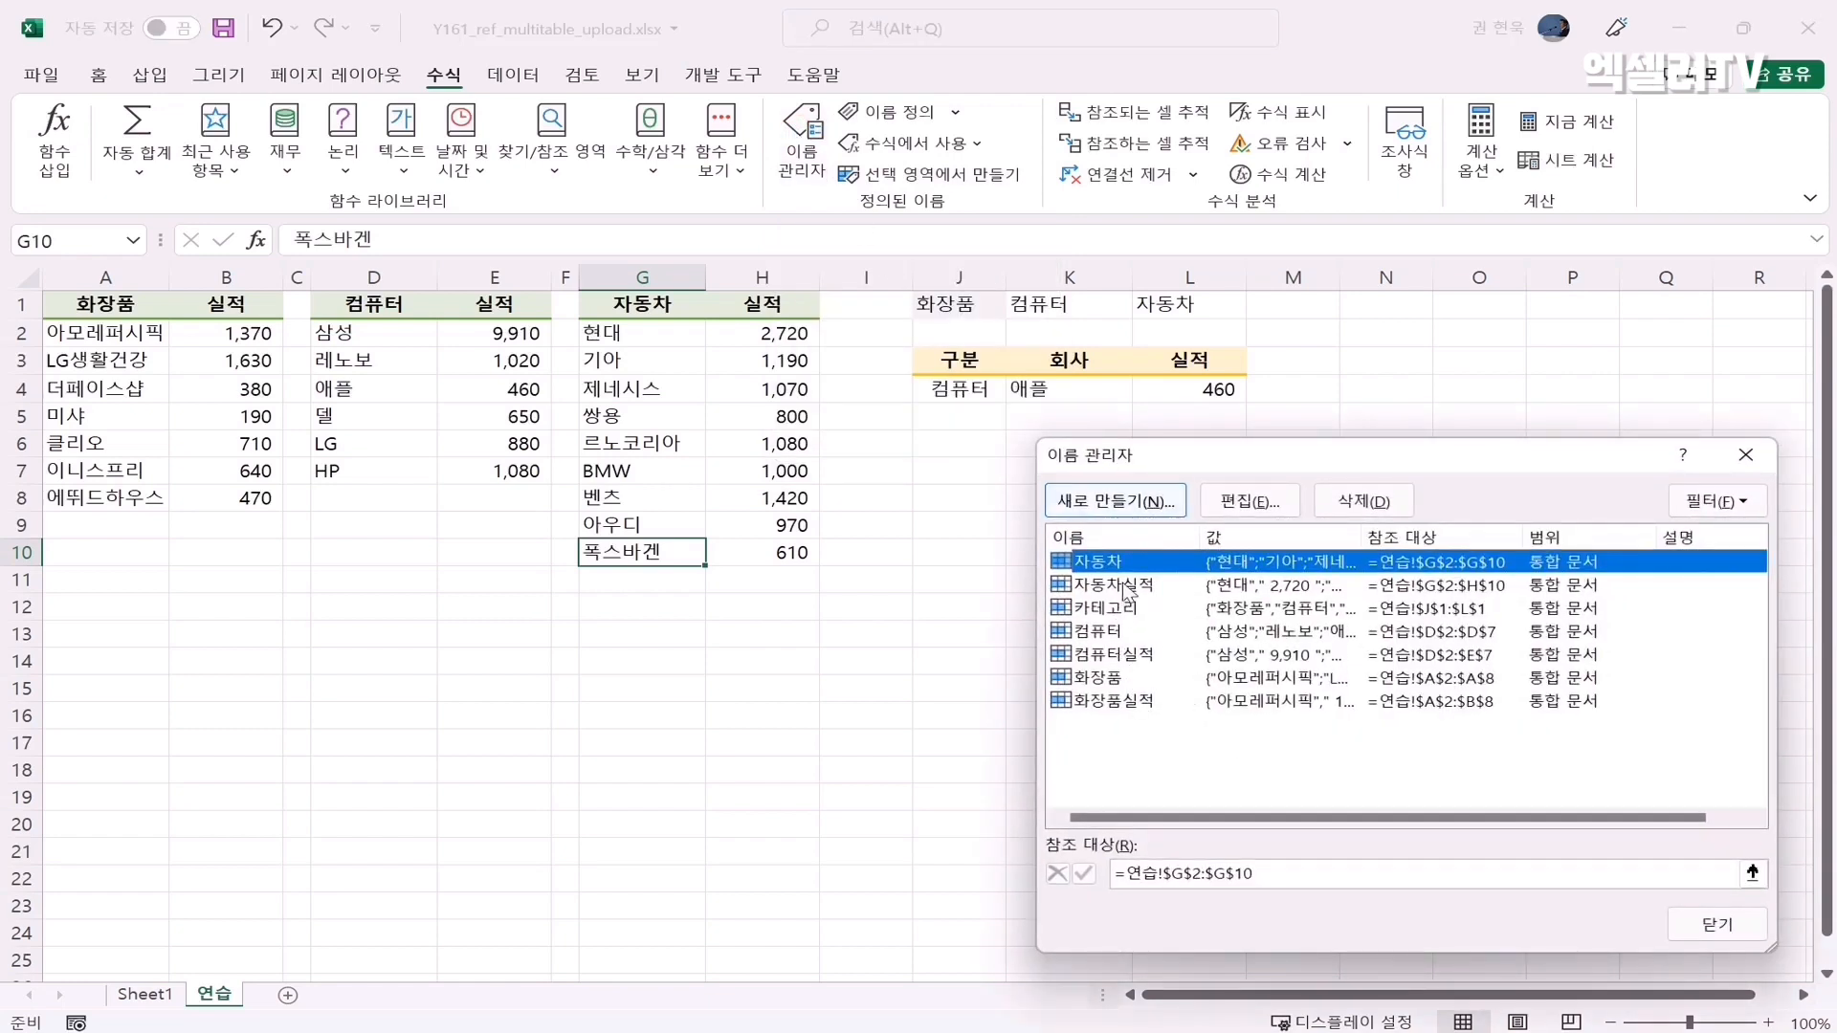
click(1289, 874)
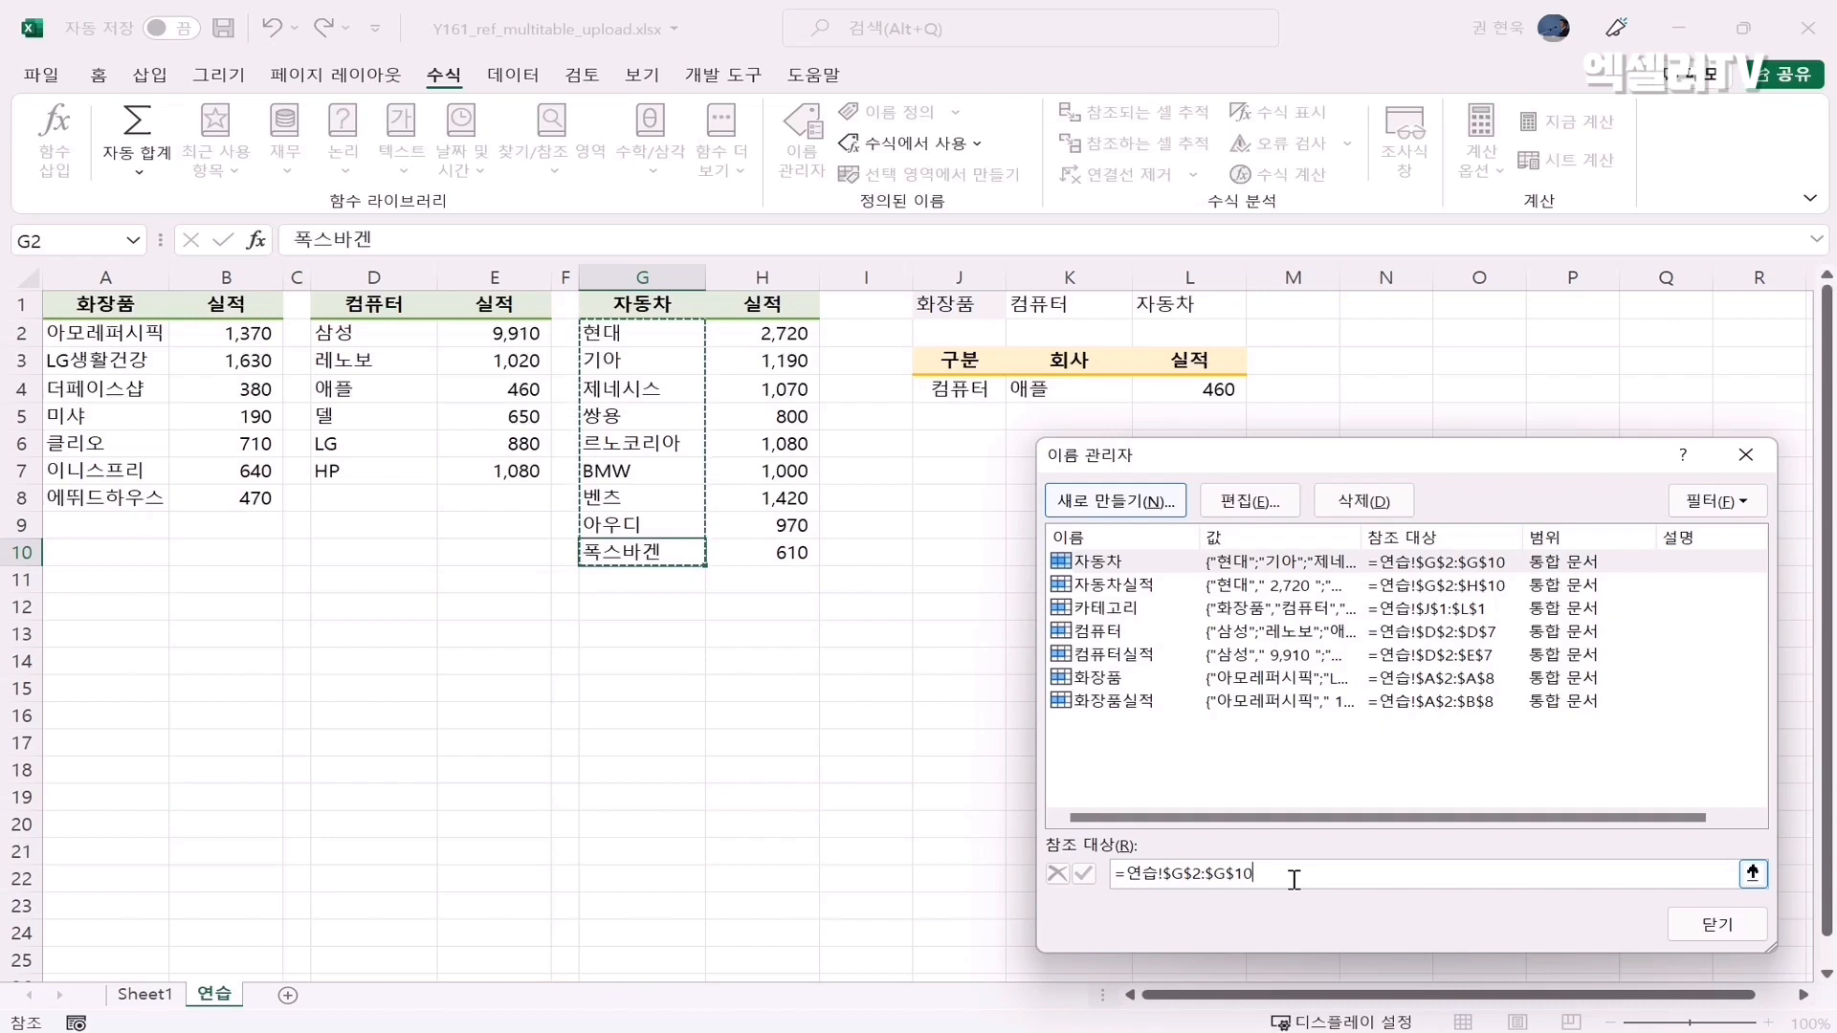
key(Escape)
key(Escape)
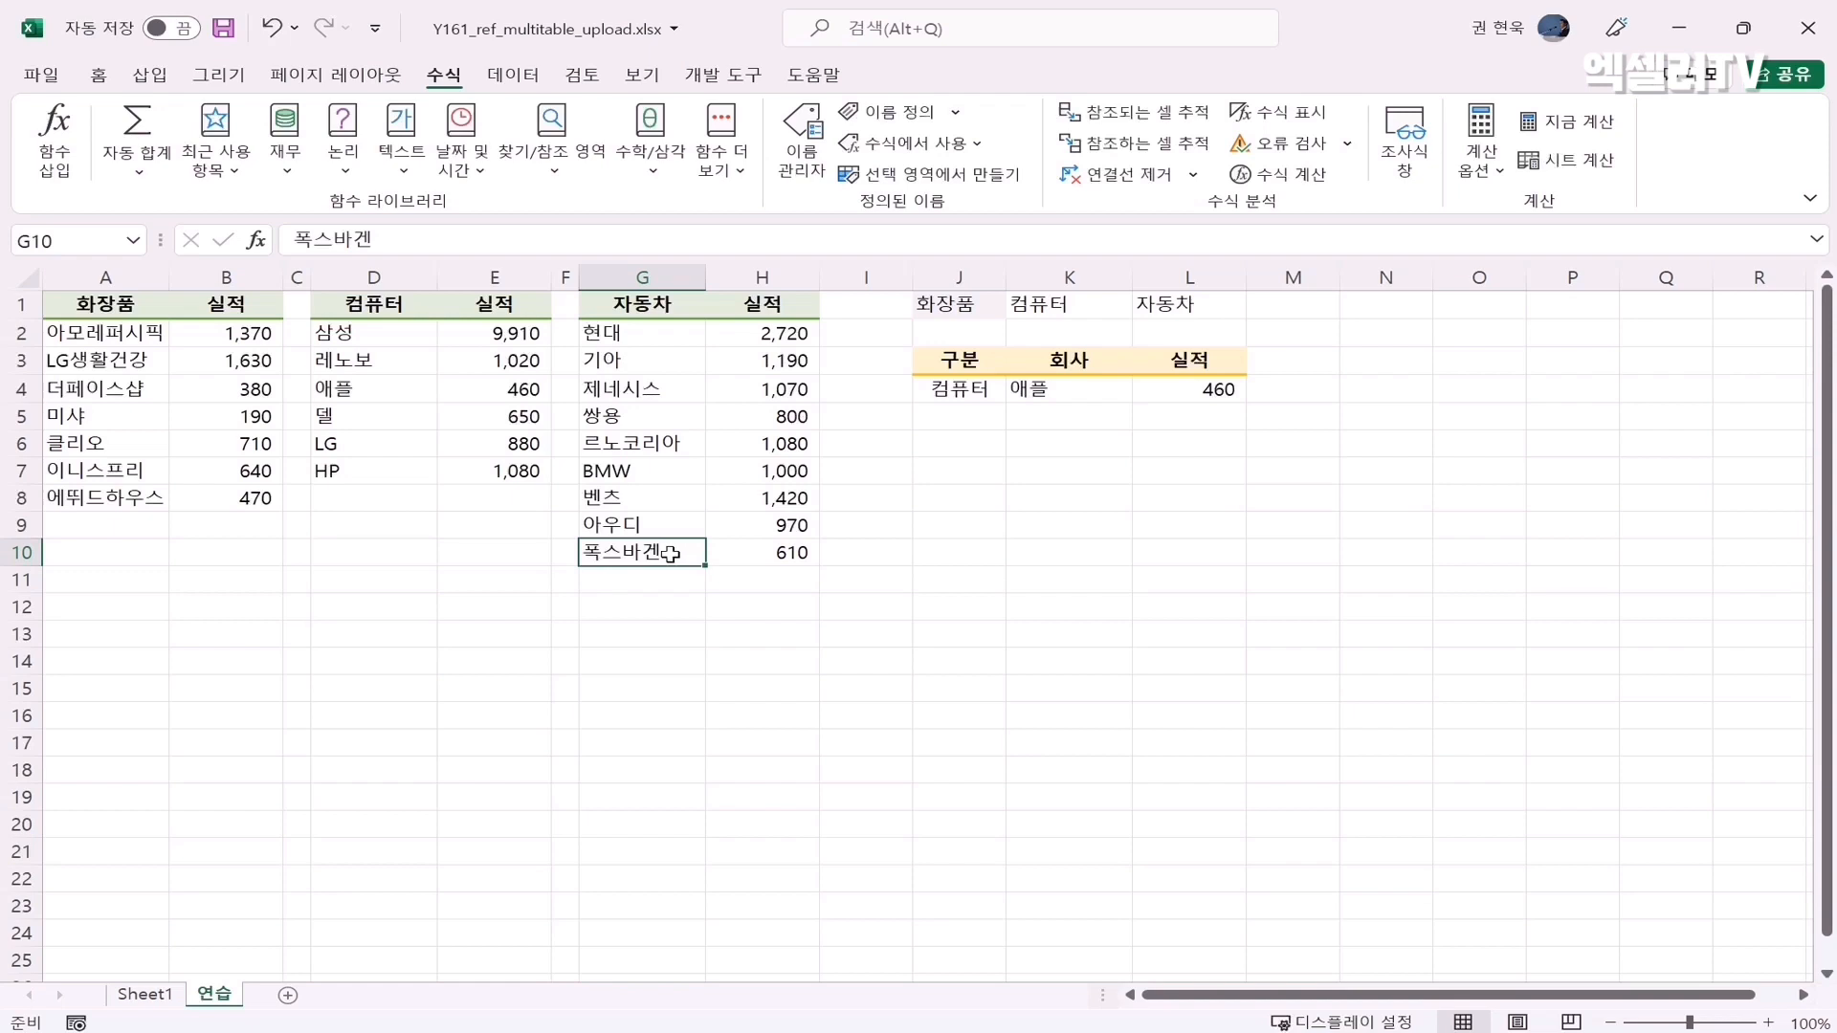
Insert blank cells at G10:H10 above 폭스바겐 in the car table, shifting the existing cells down
drag(672, 553, 757, 552)
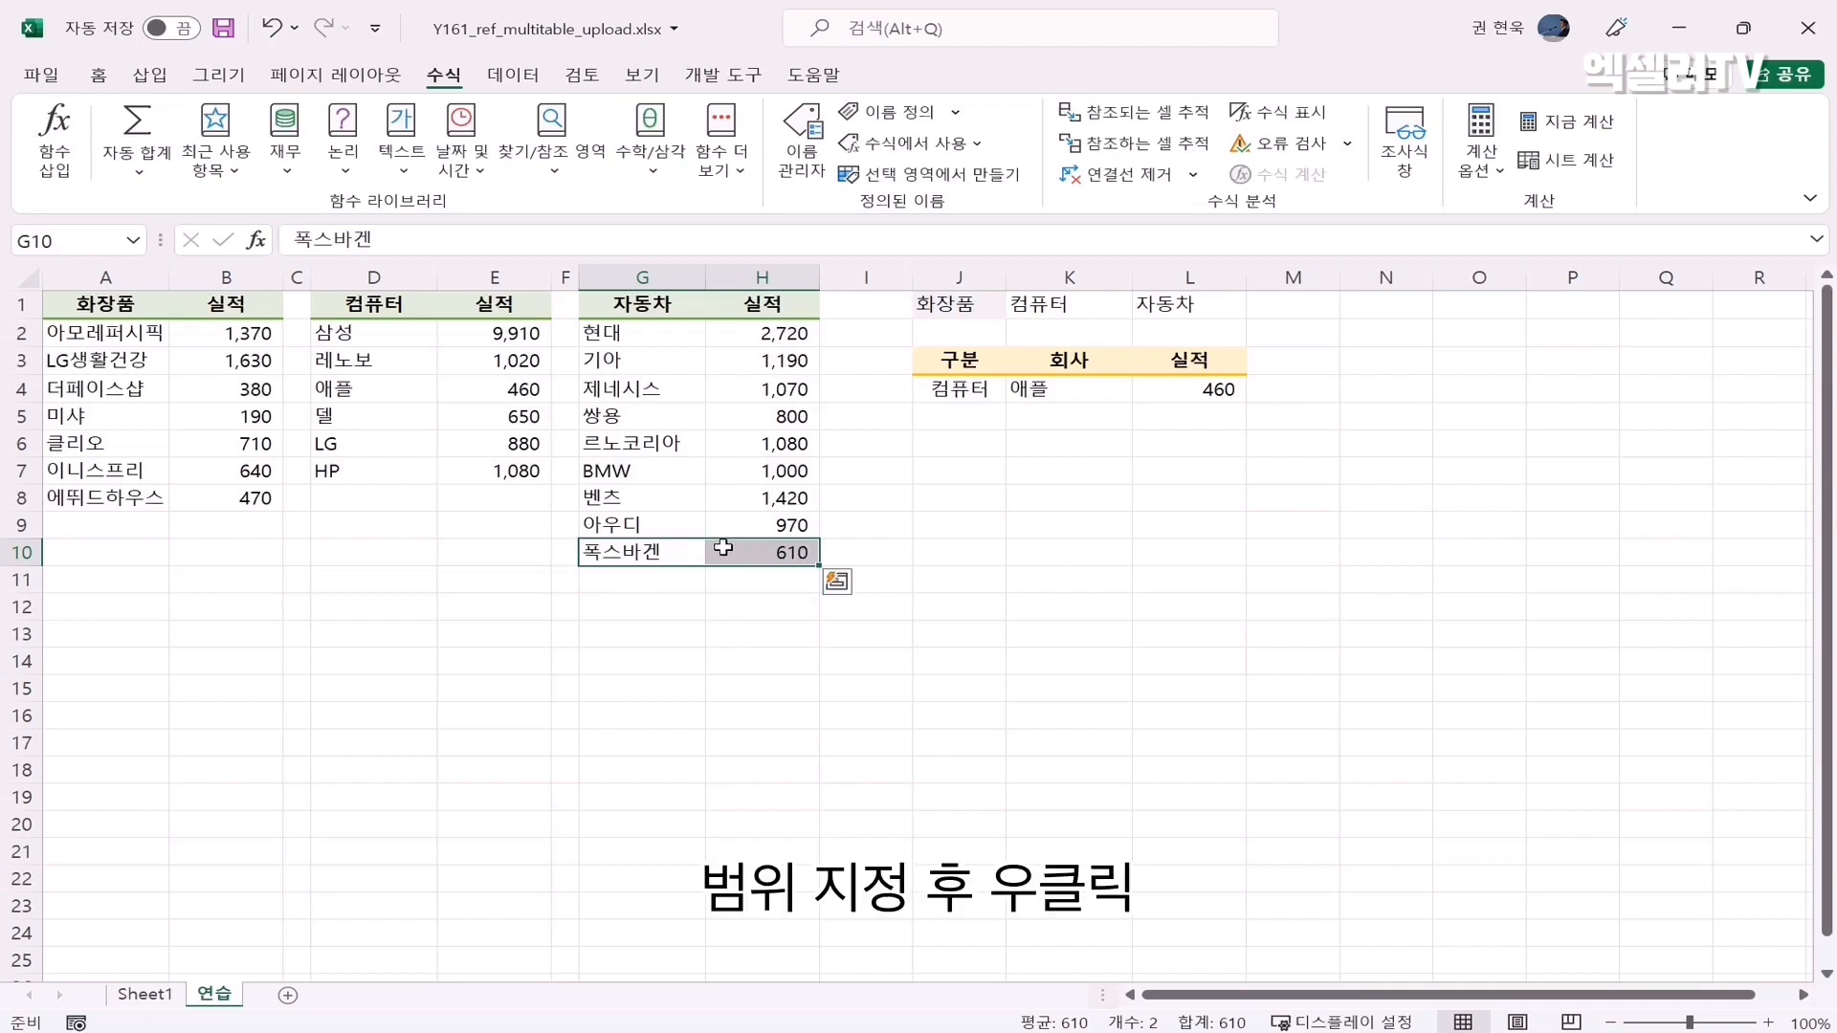
right_click(723, 547)
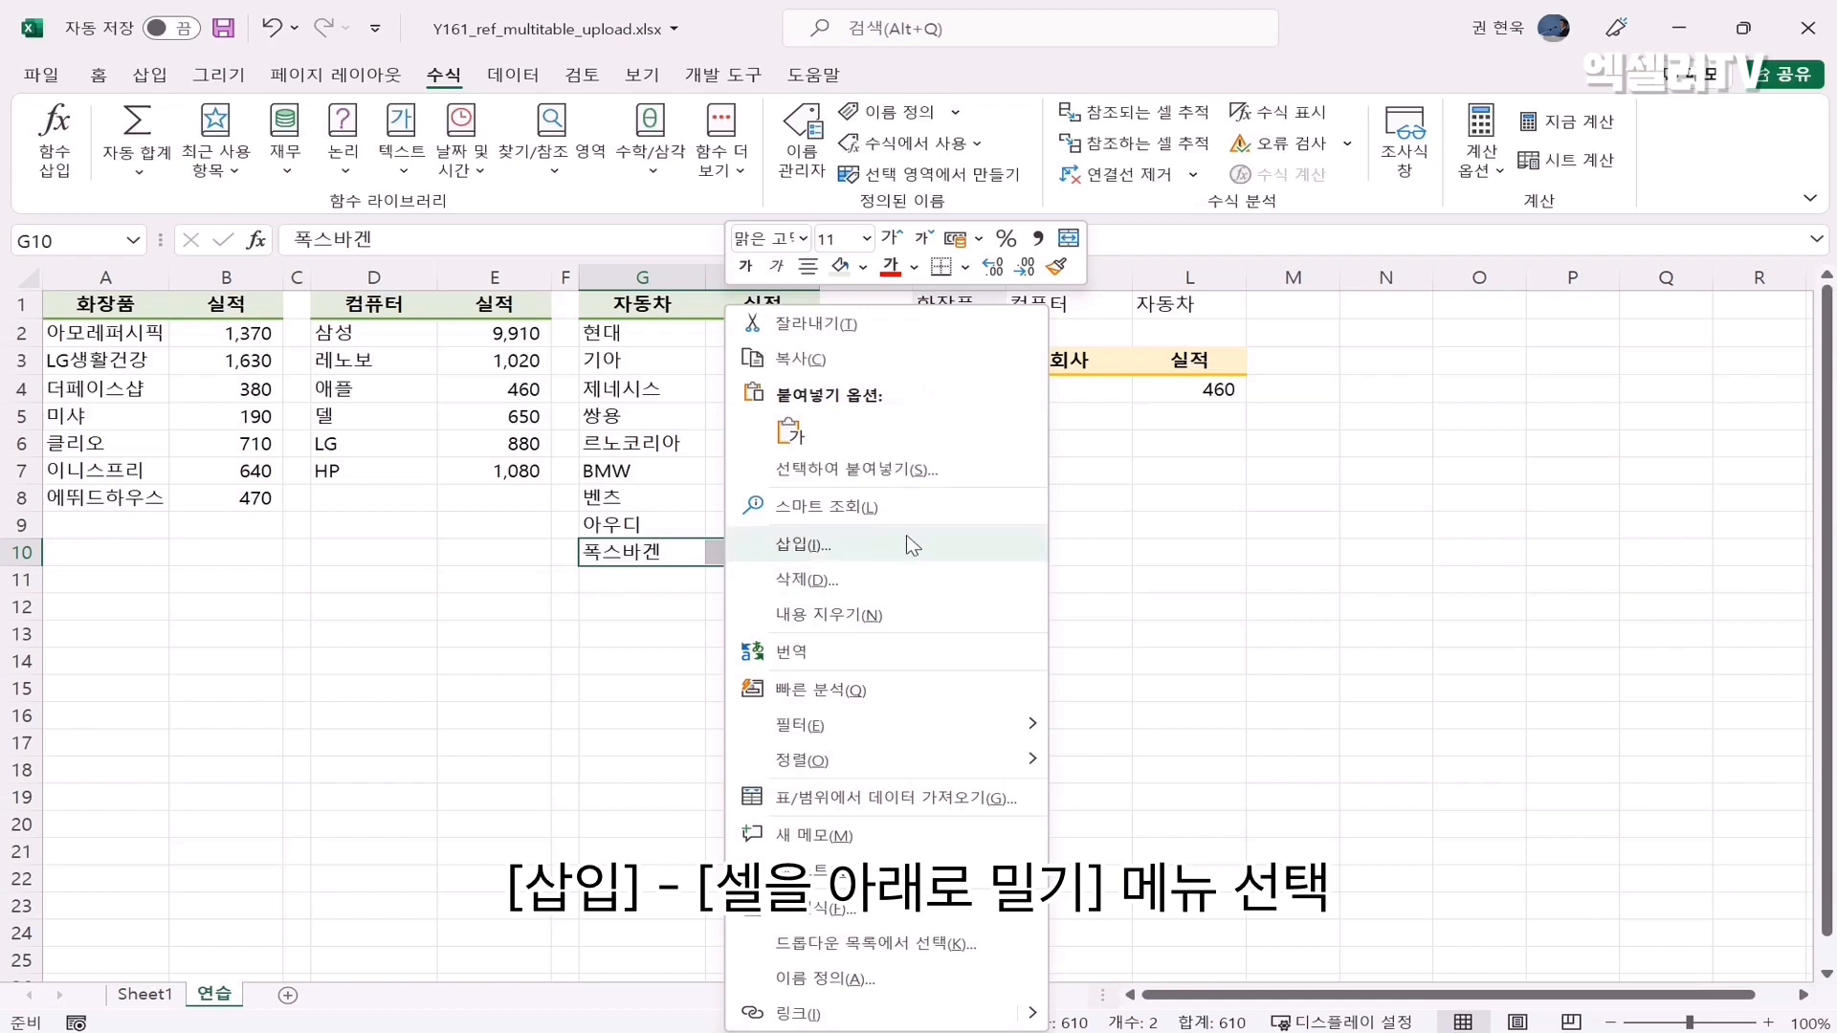
click(938, 543)
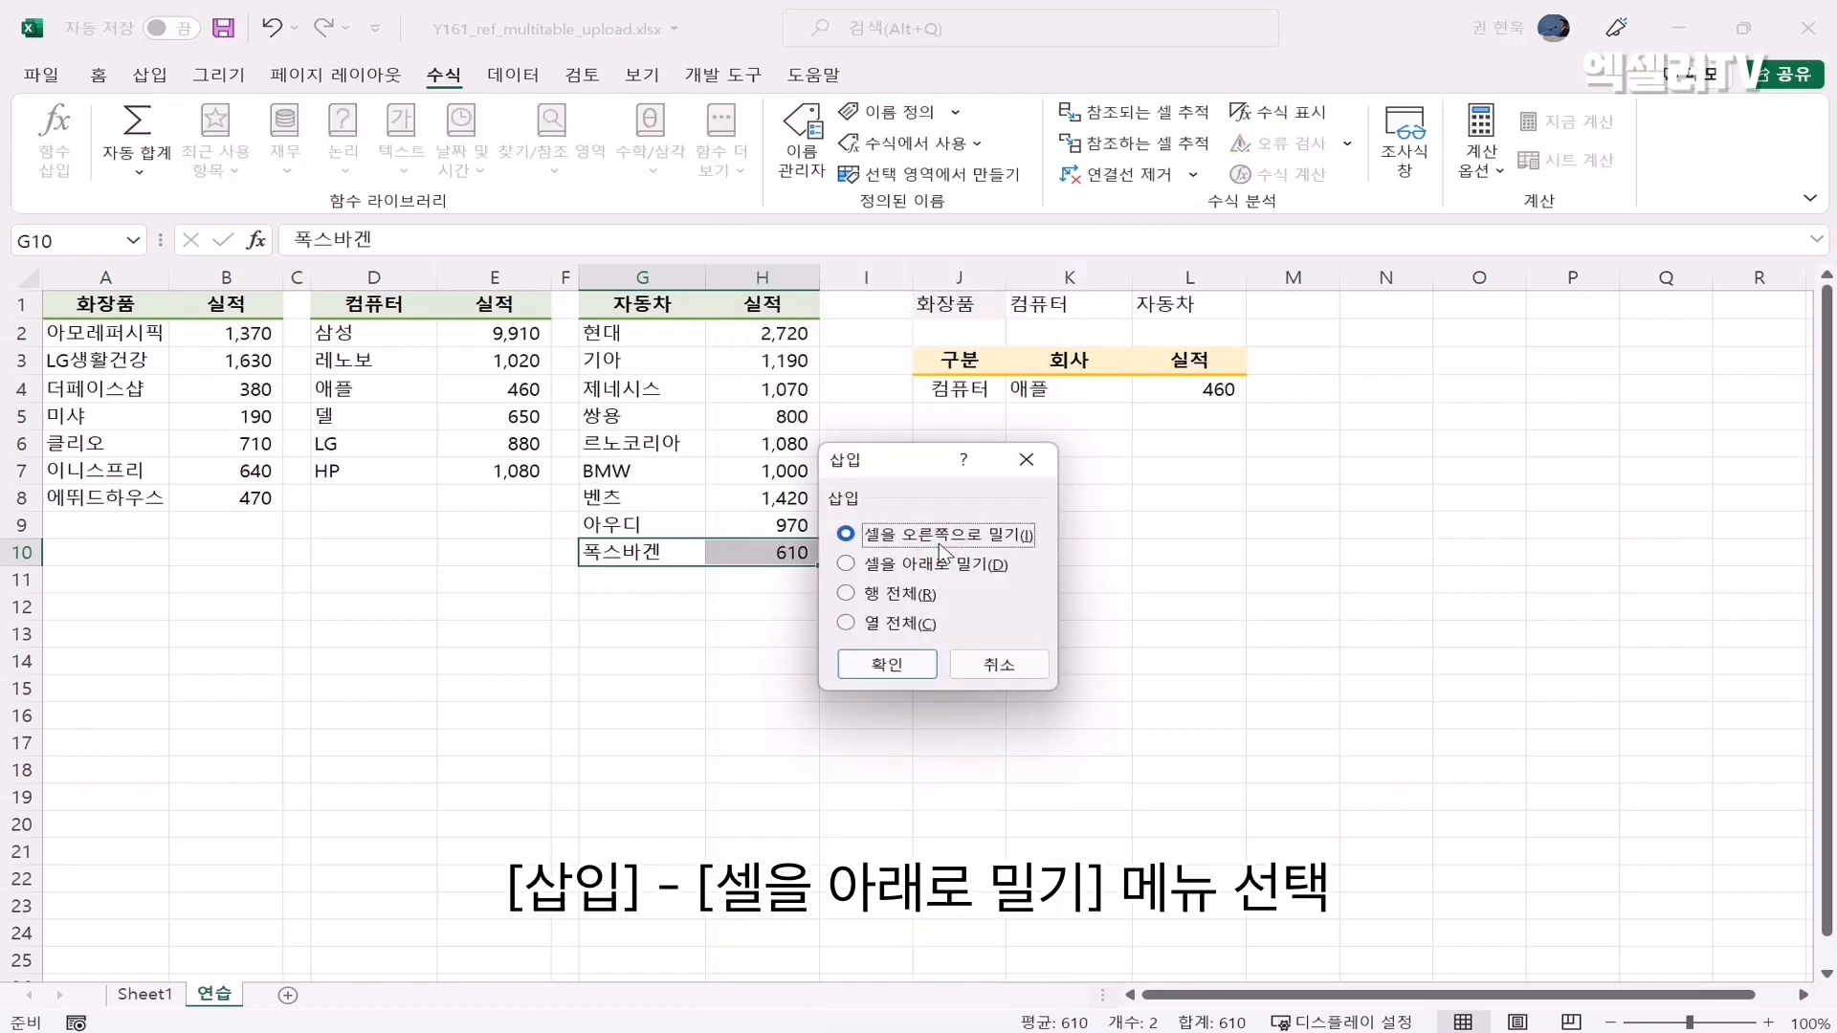
click(847, 564)
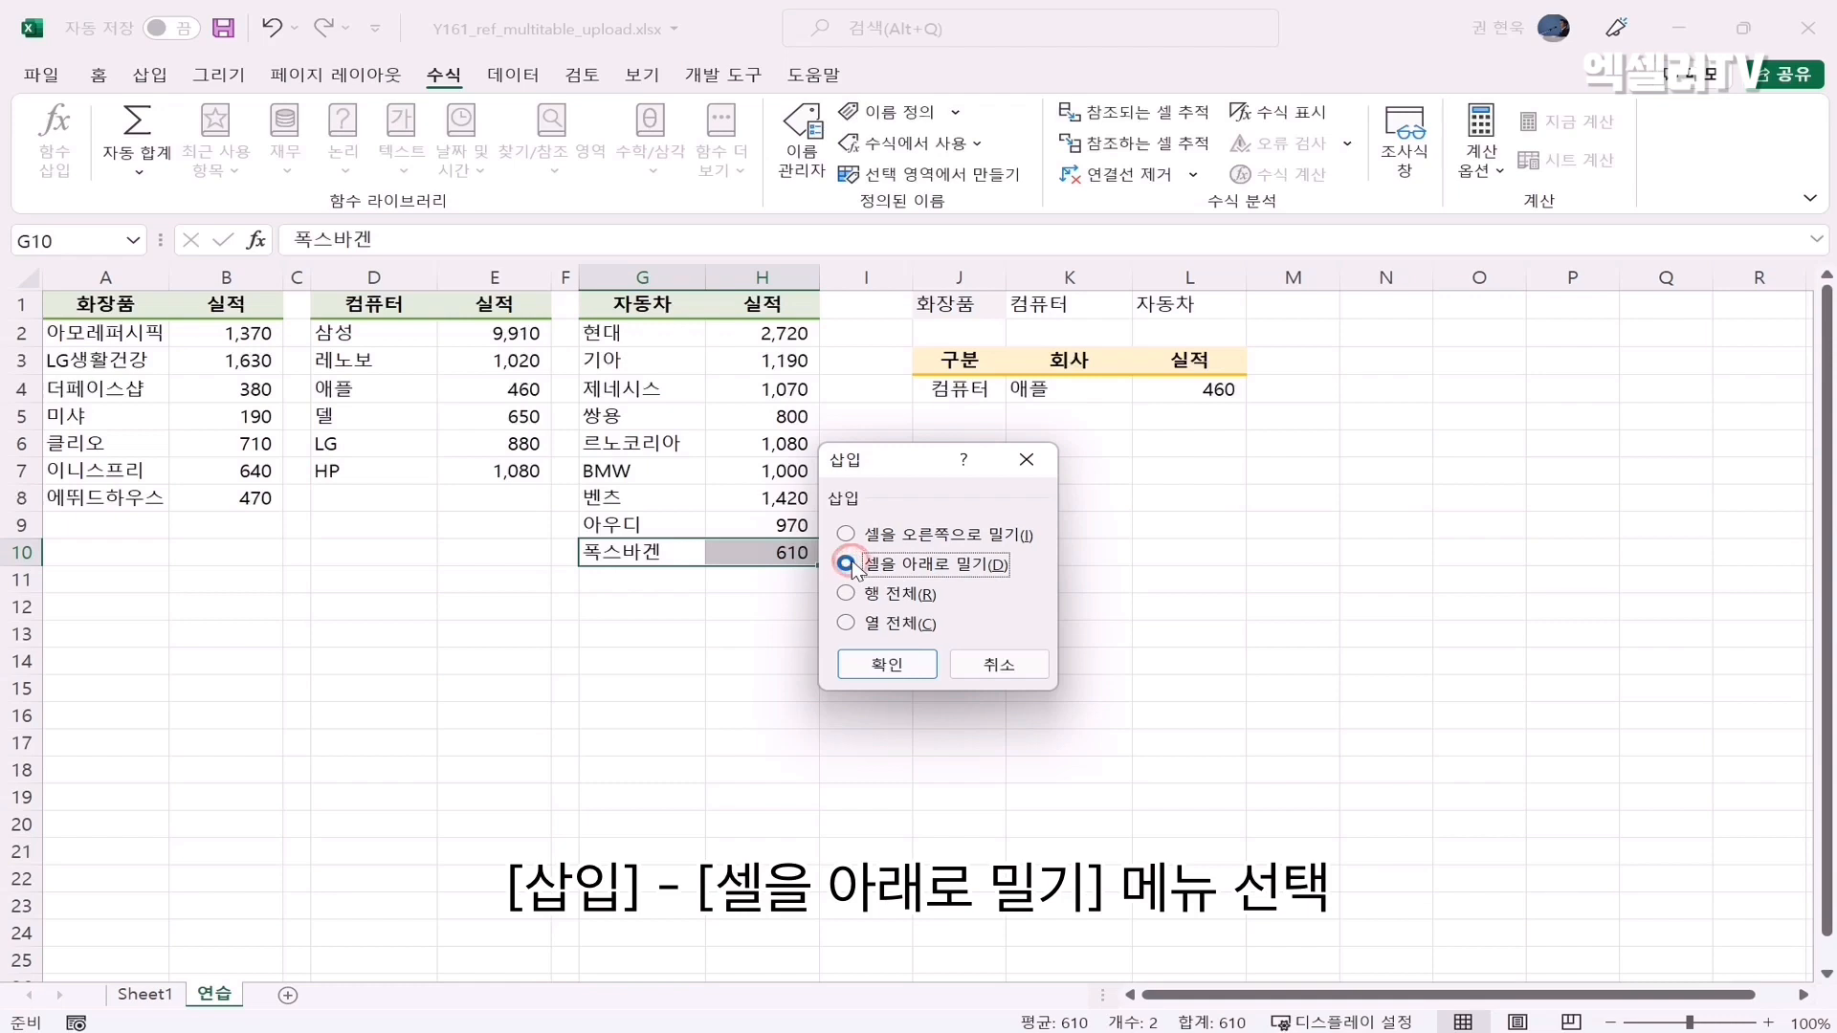
click(907, 662)
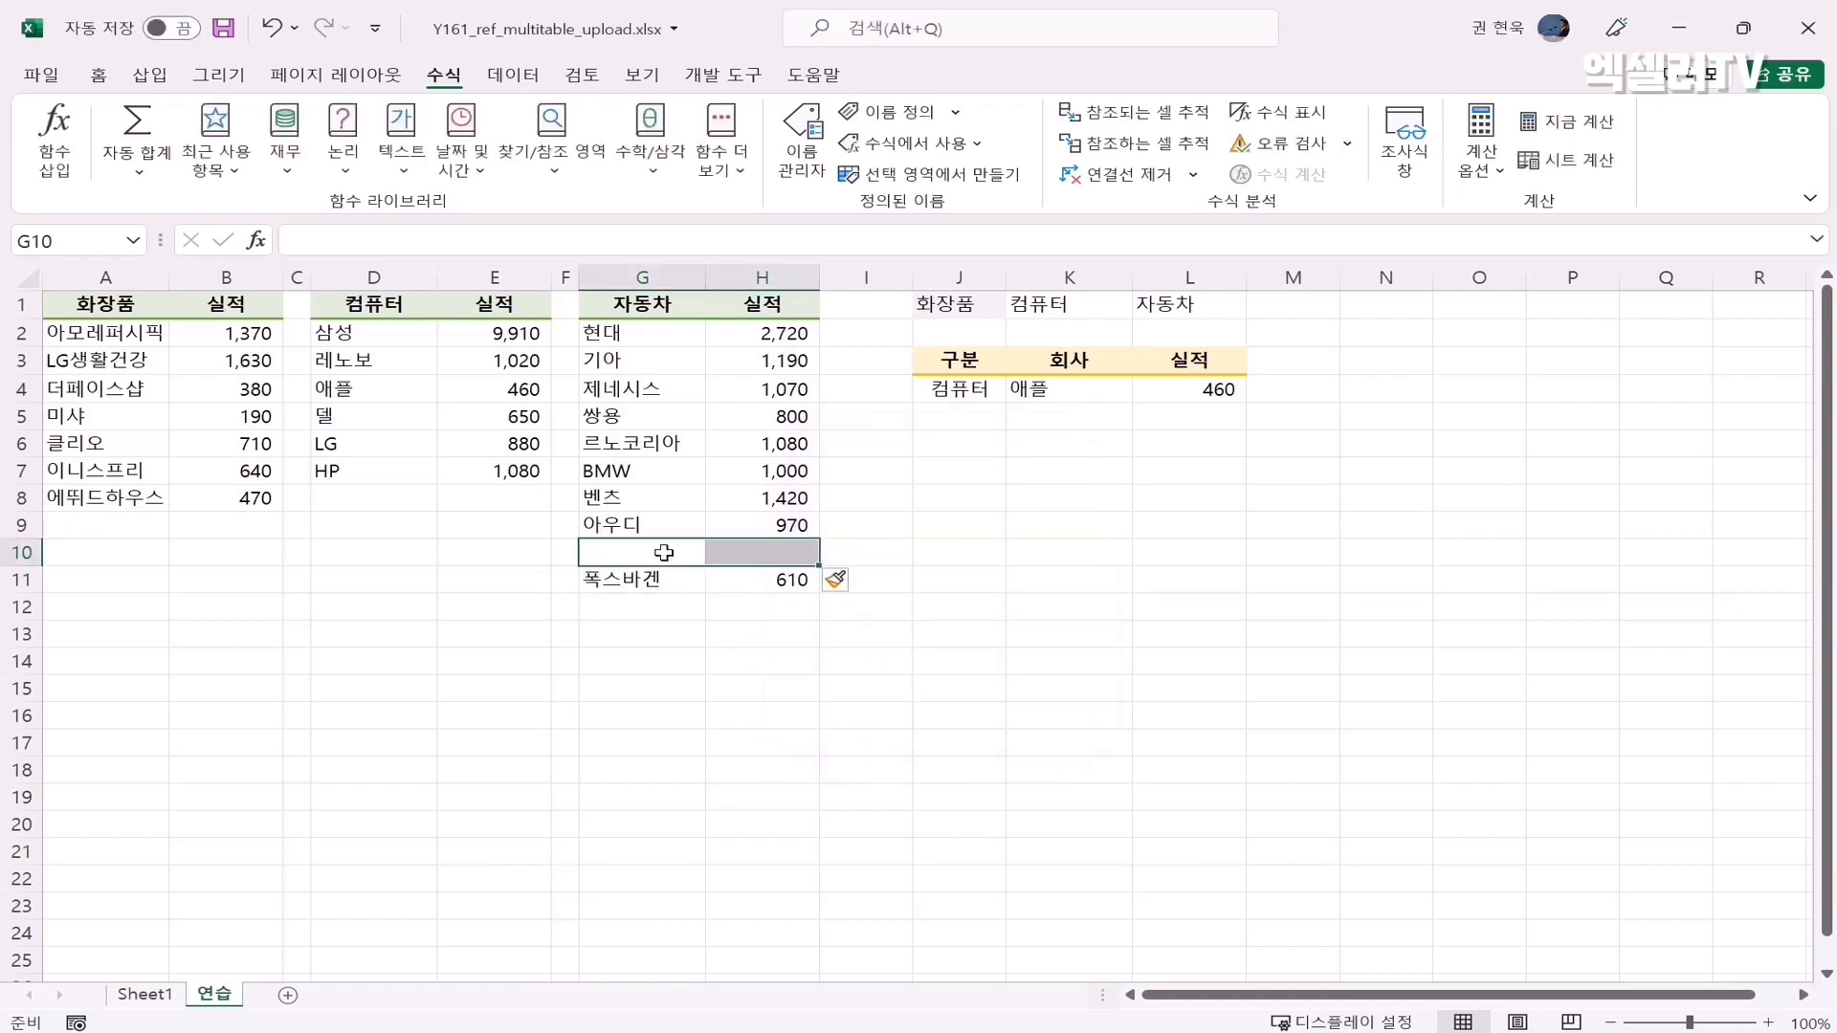
Add a new car company 포르쉐 in G10 with a performance value of 500 in H10
click(663, 551)
text(vh)
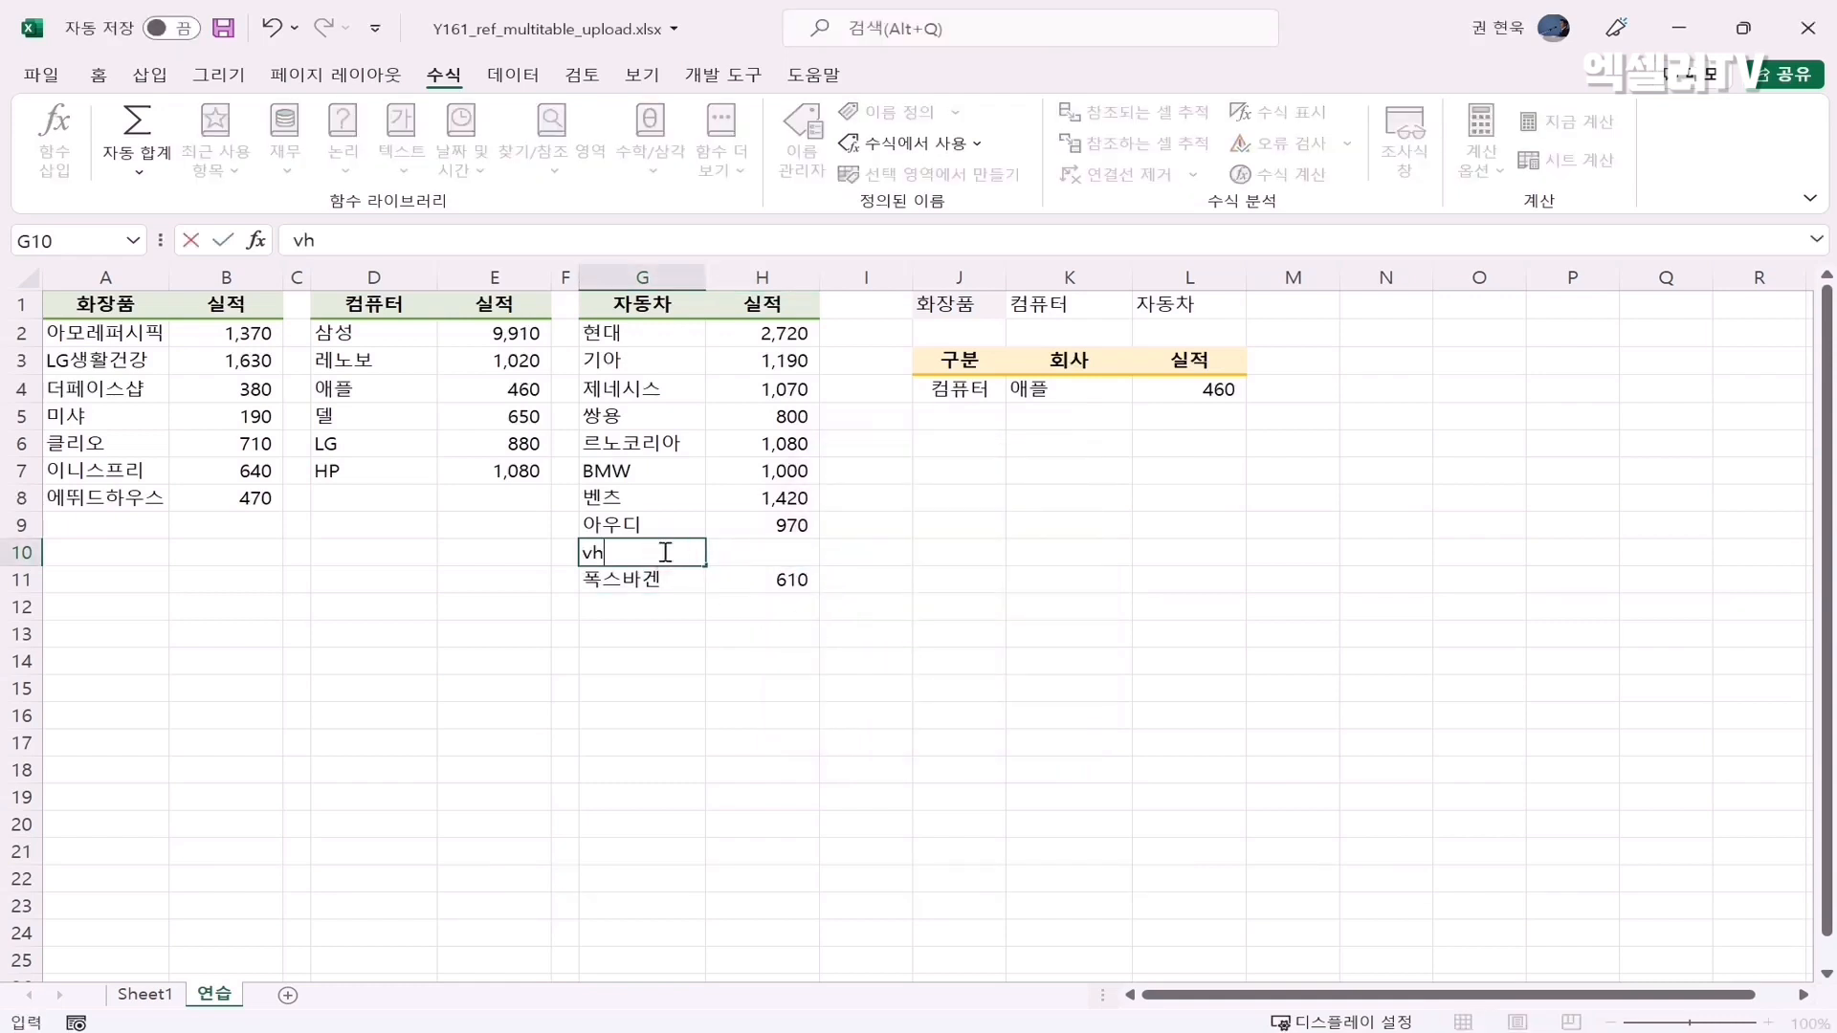
text(vhfmtnp)
key(Tab)
text(500)
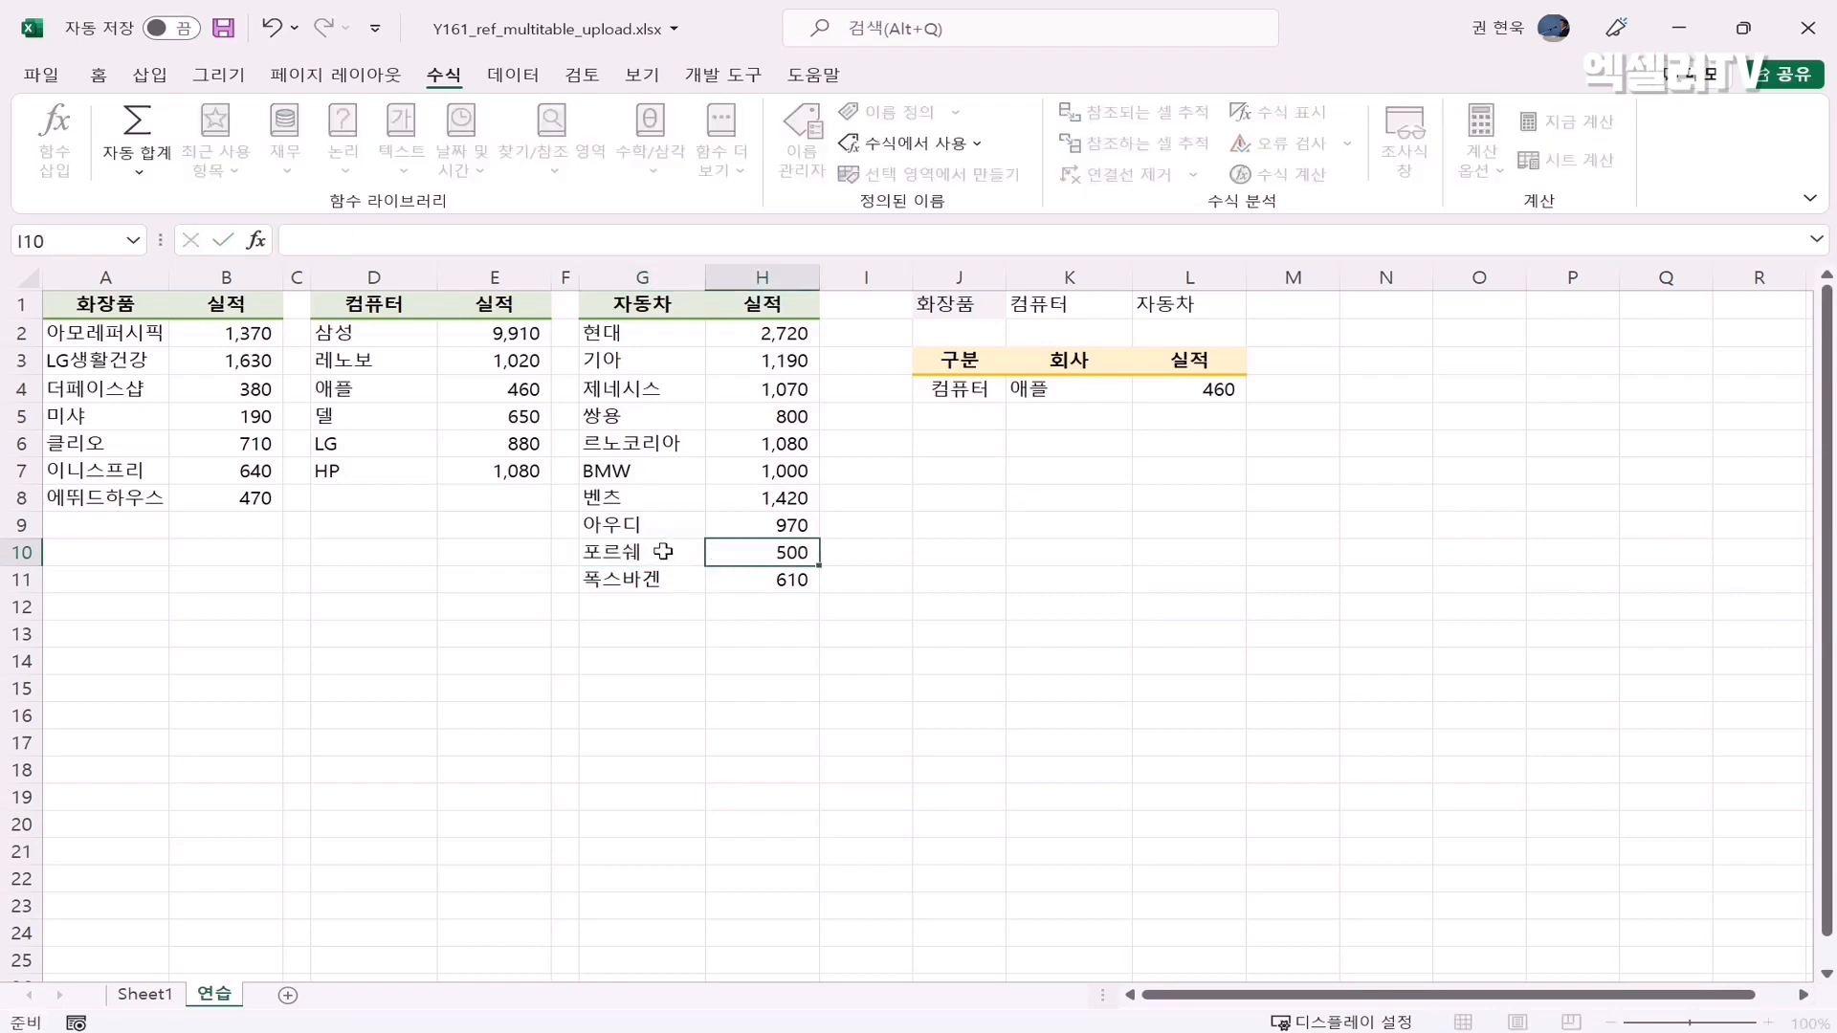
key(Tab)
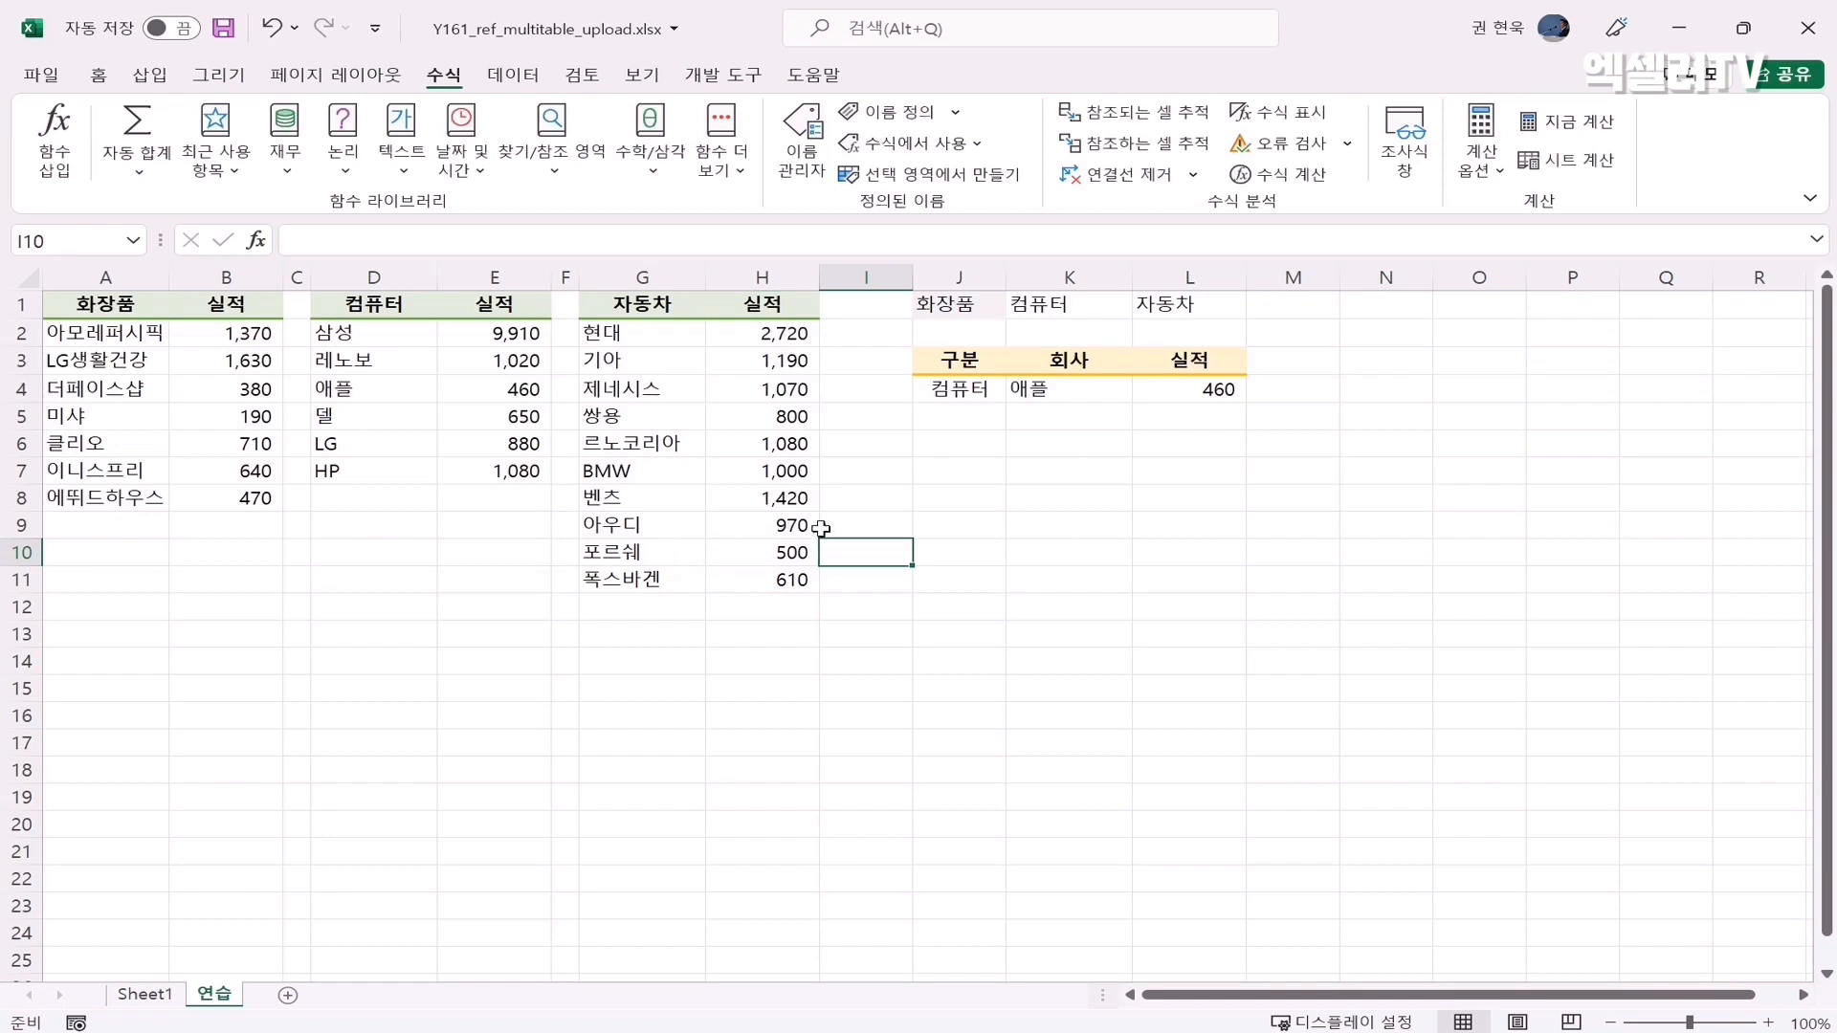
Test the lookup with the added company by setting J4 to 자동차 and K4 to 포르쉐, and check the formula in L4
click(968, 394)
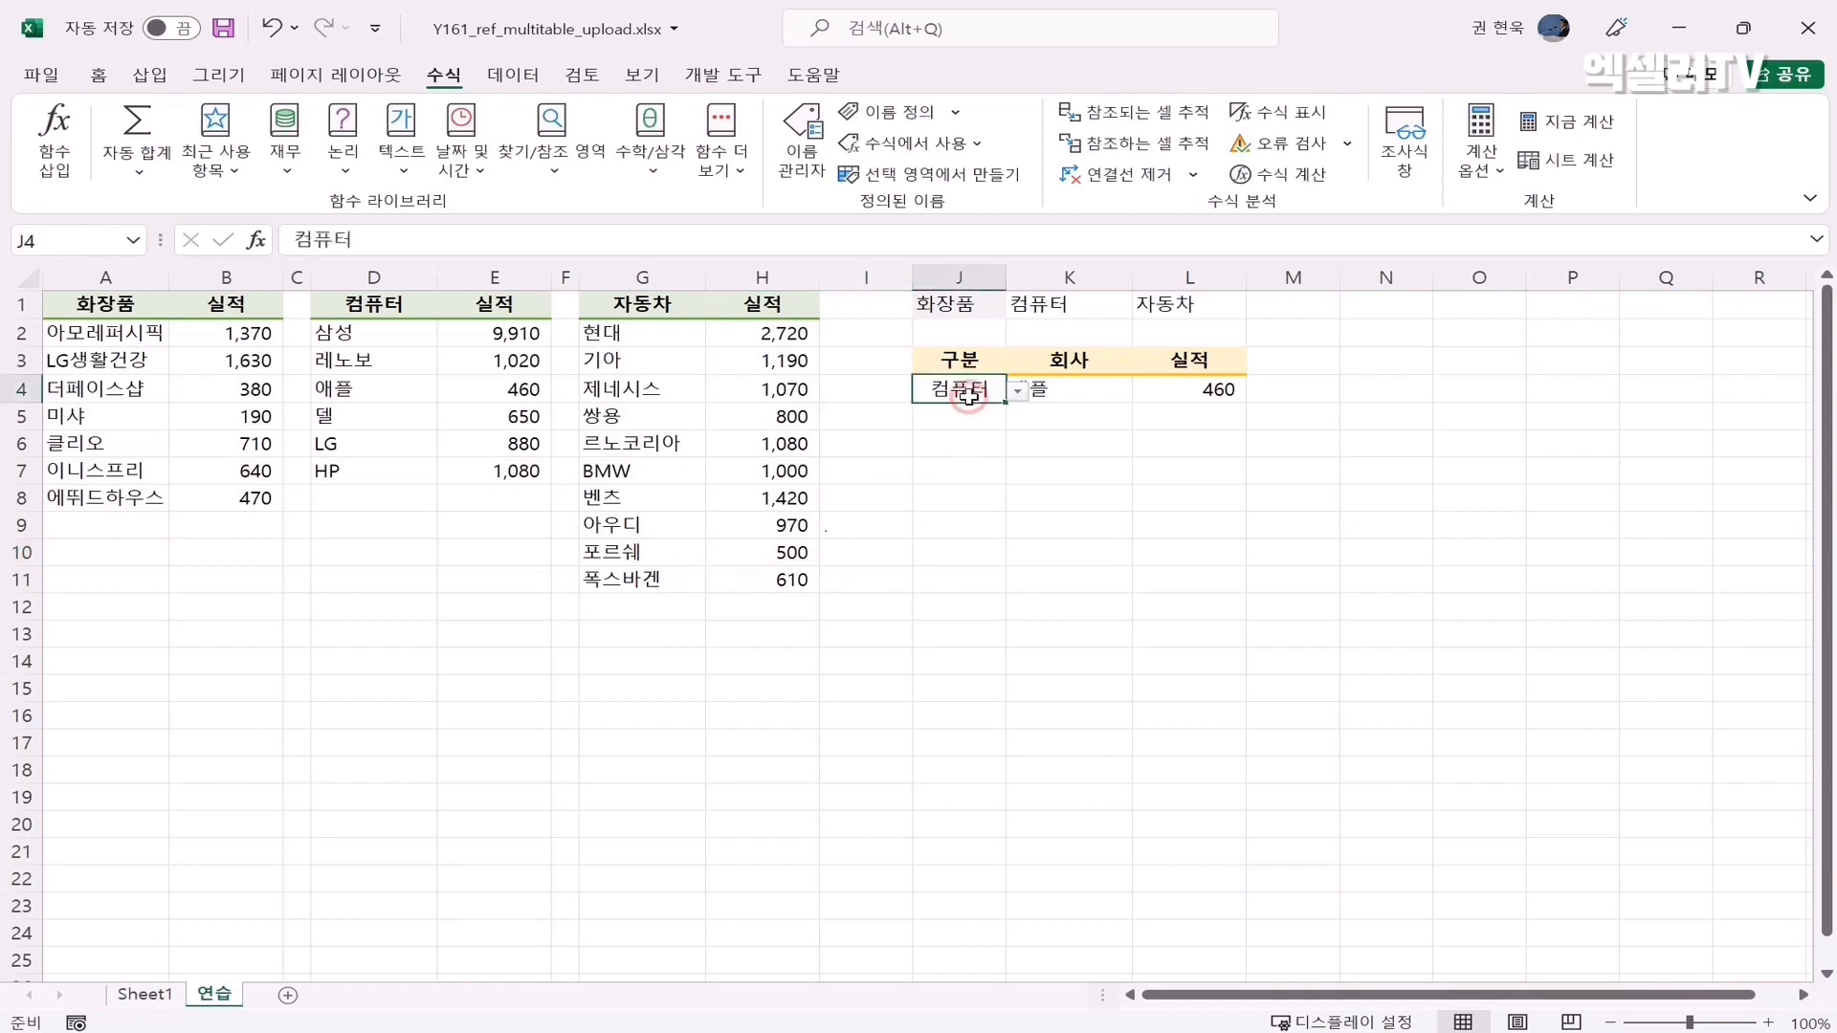
click(1018, 390)
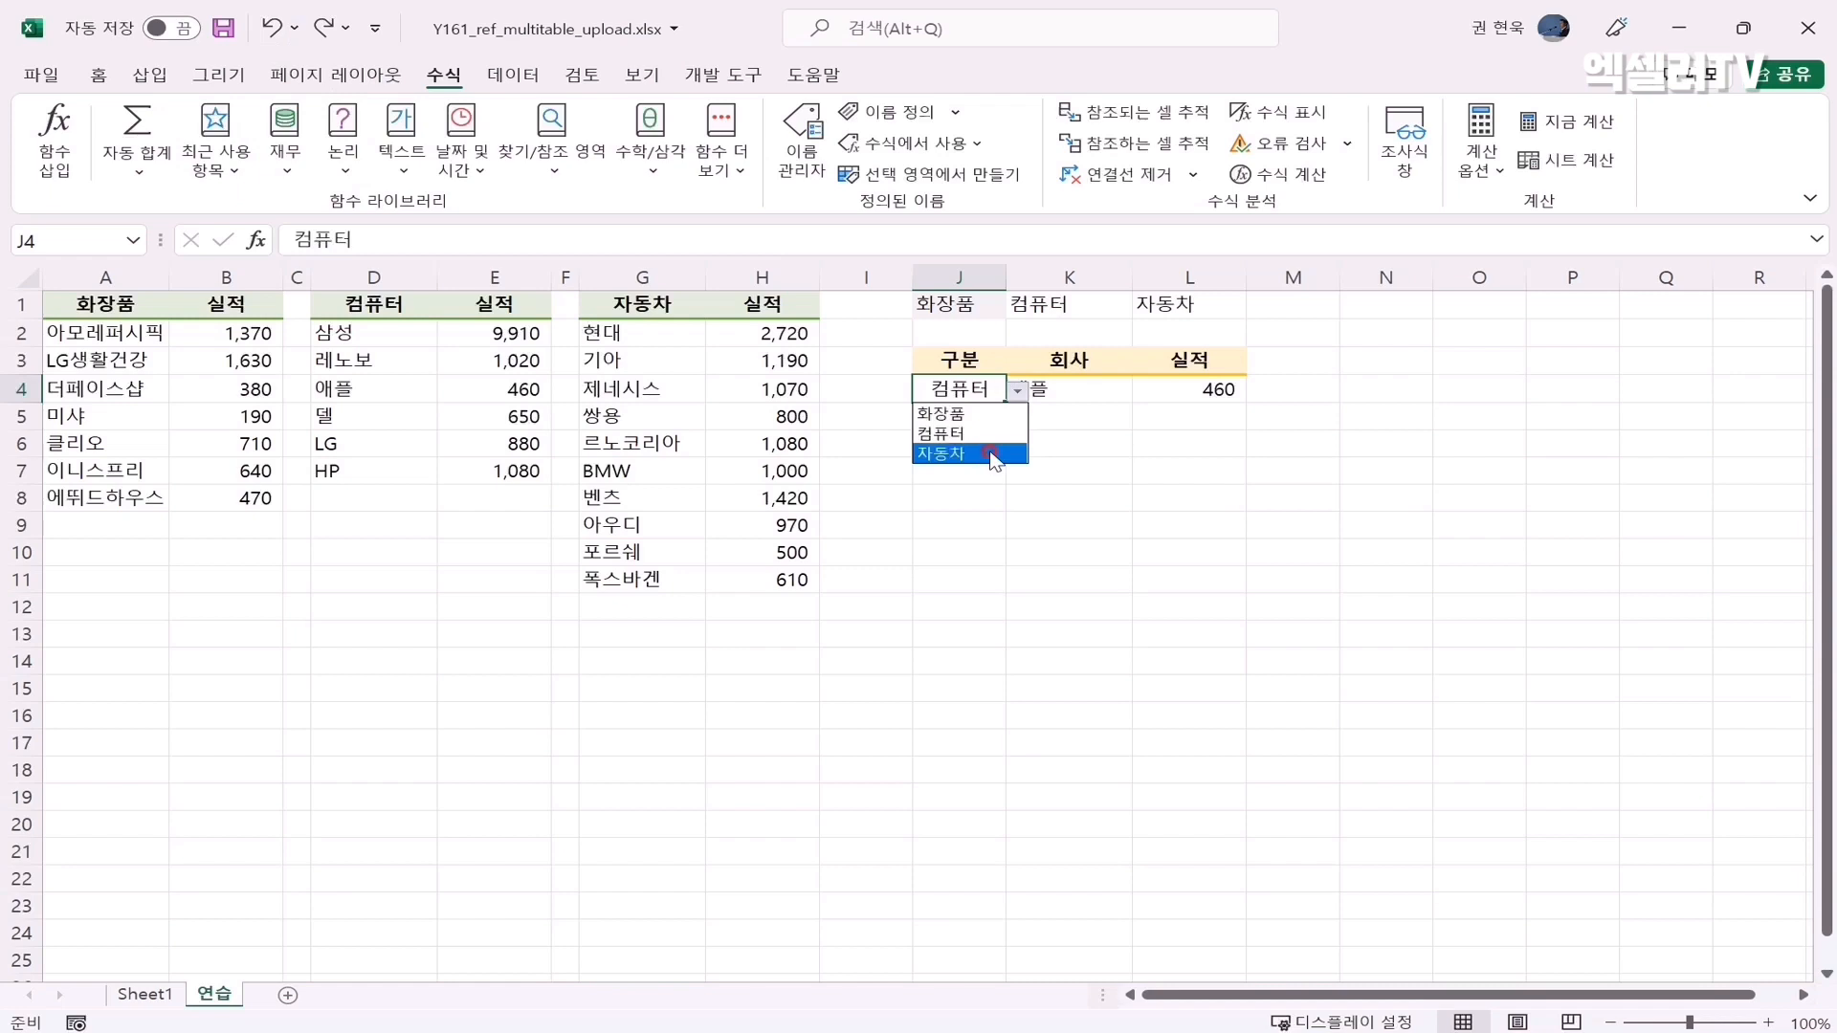
click(991, 454)
click(1101, 389)
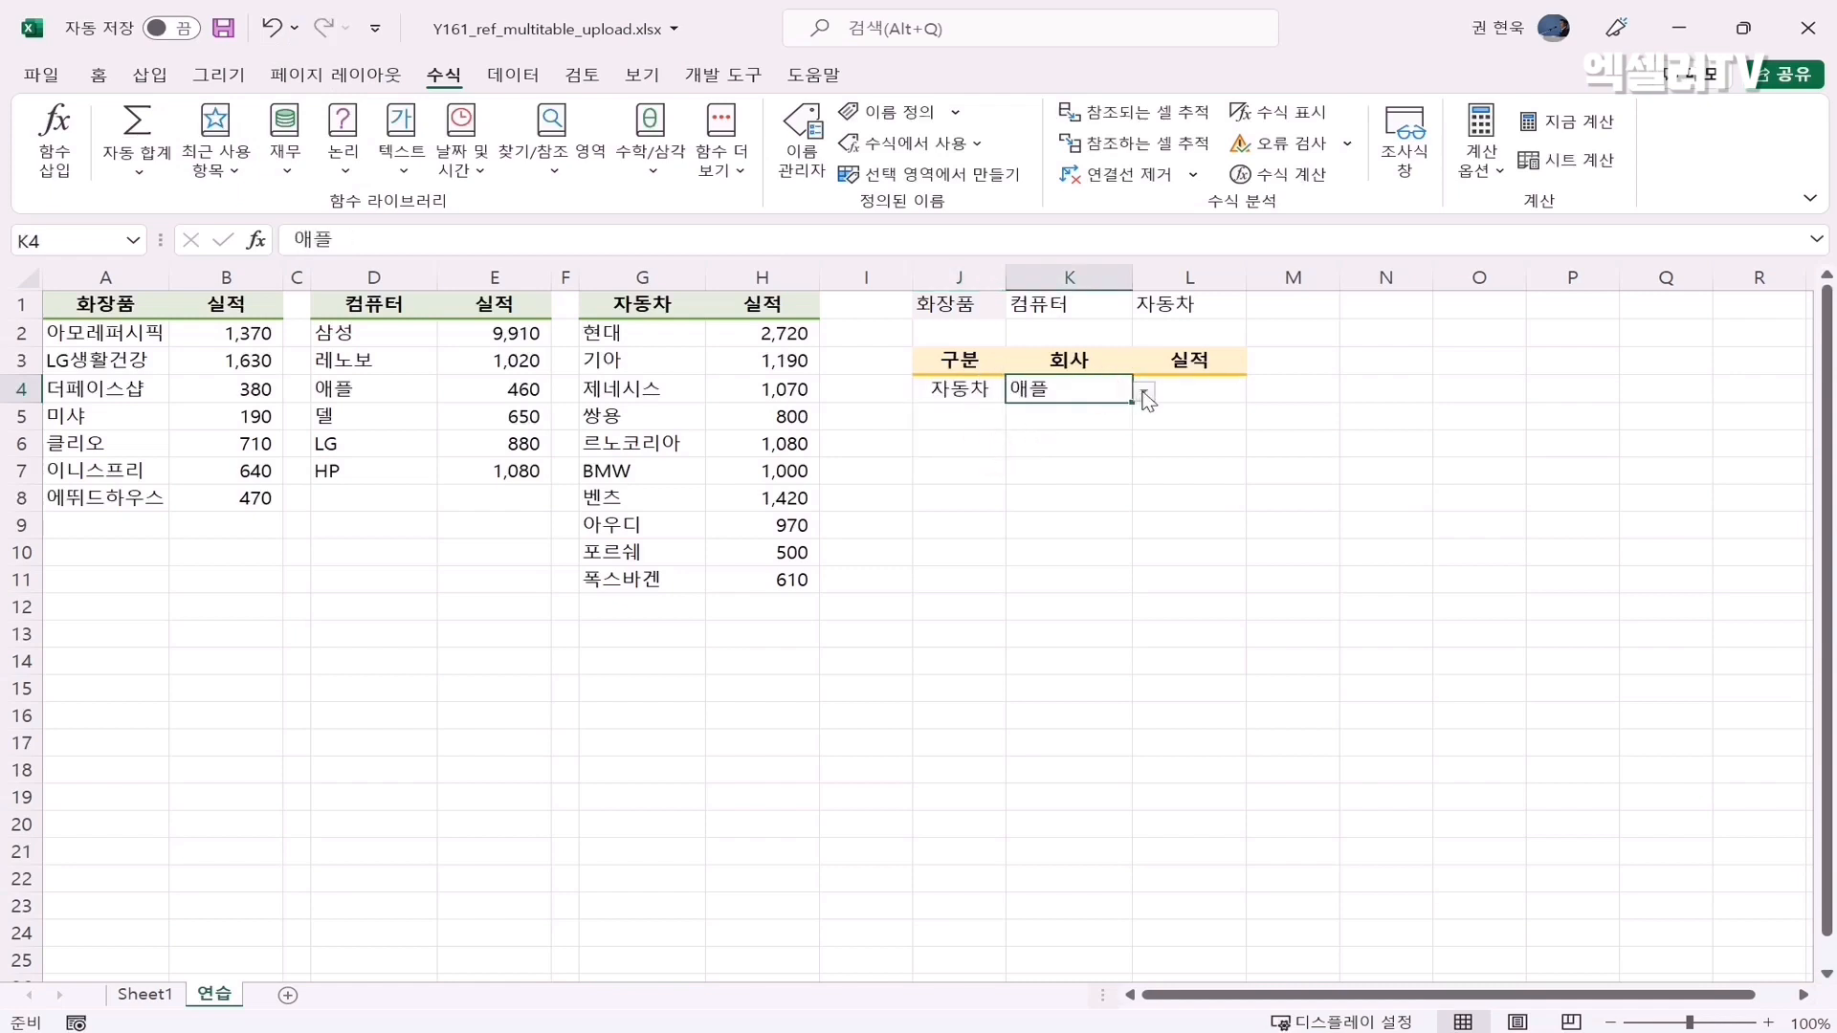
click(1144, 393)
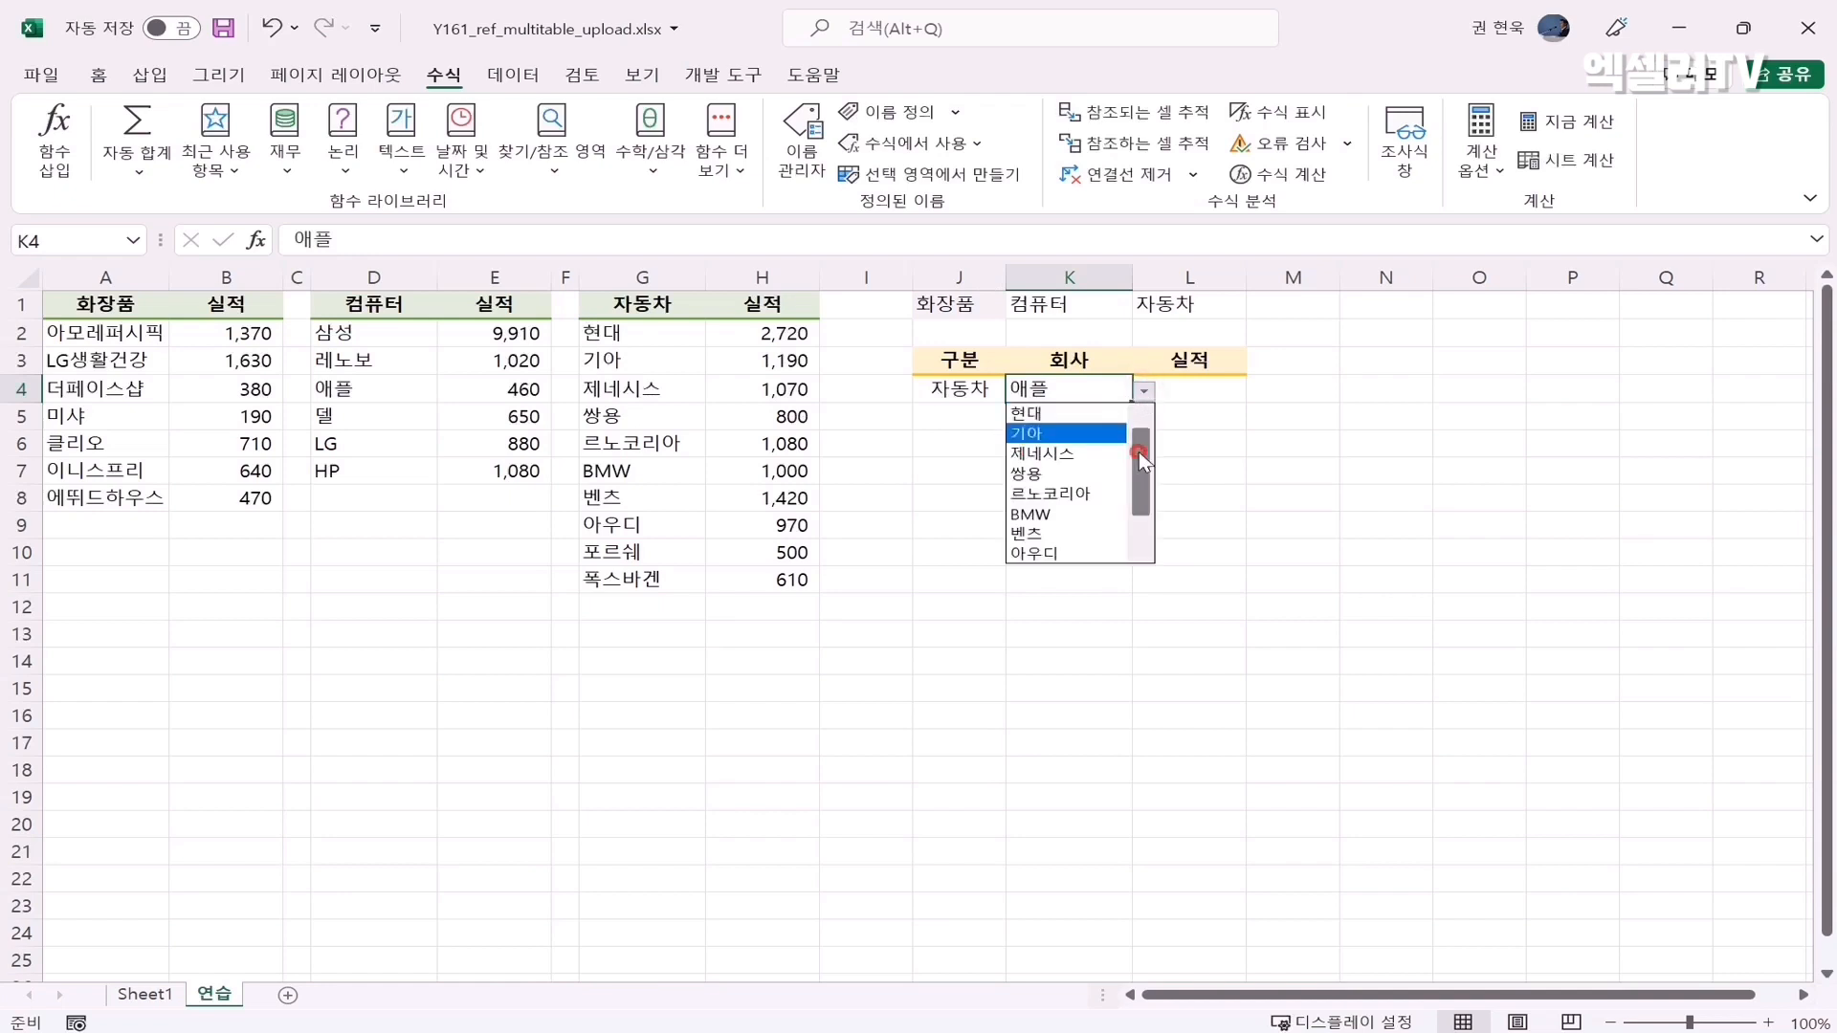
drag(1138, 451, 1138, 530)
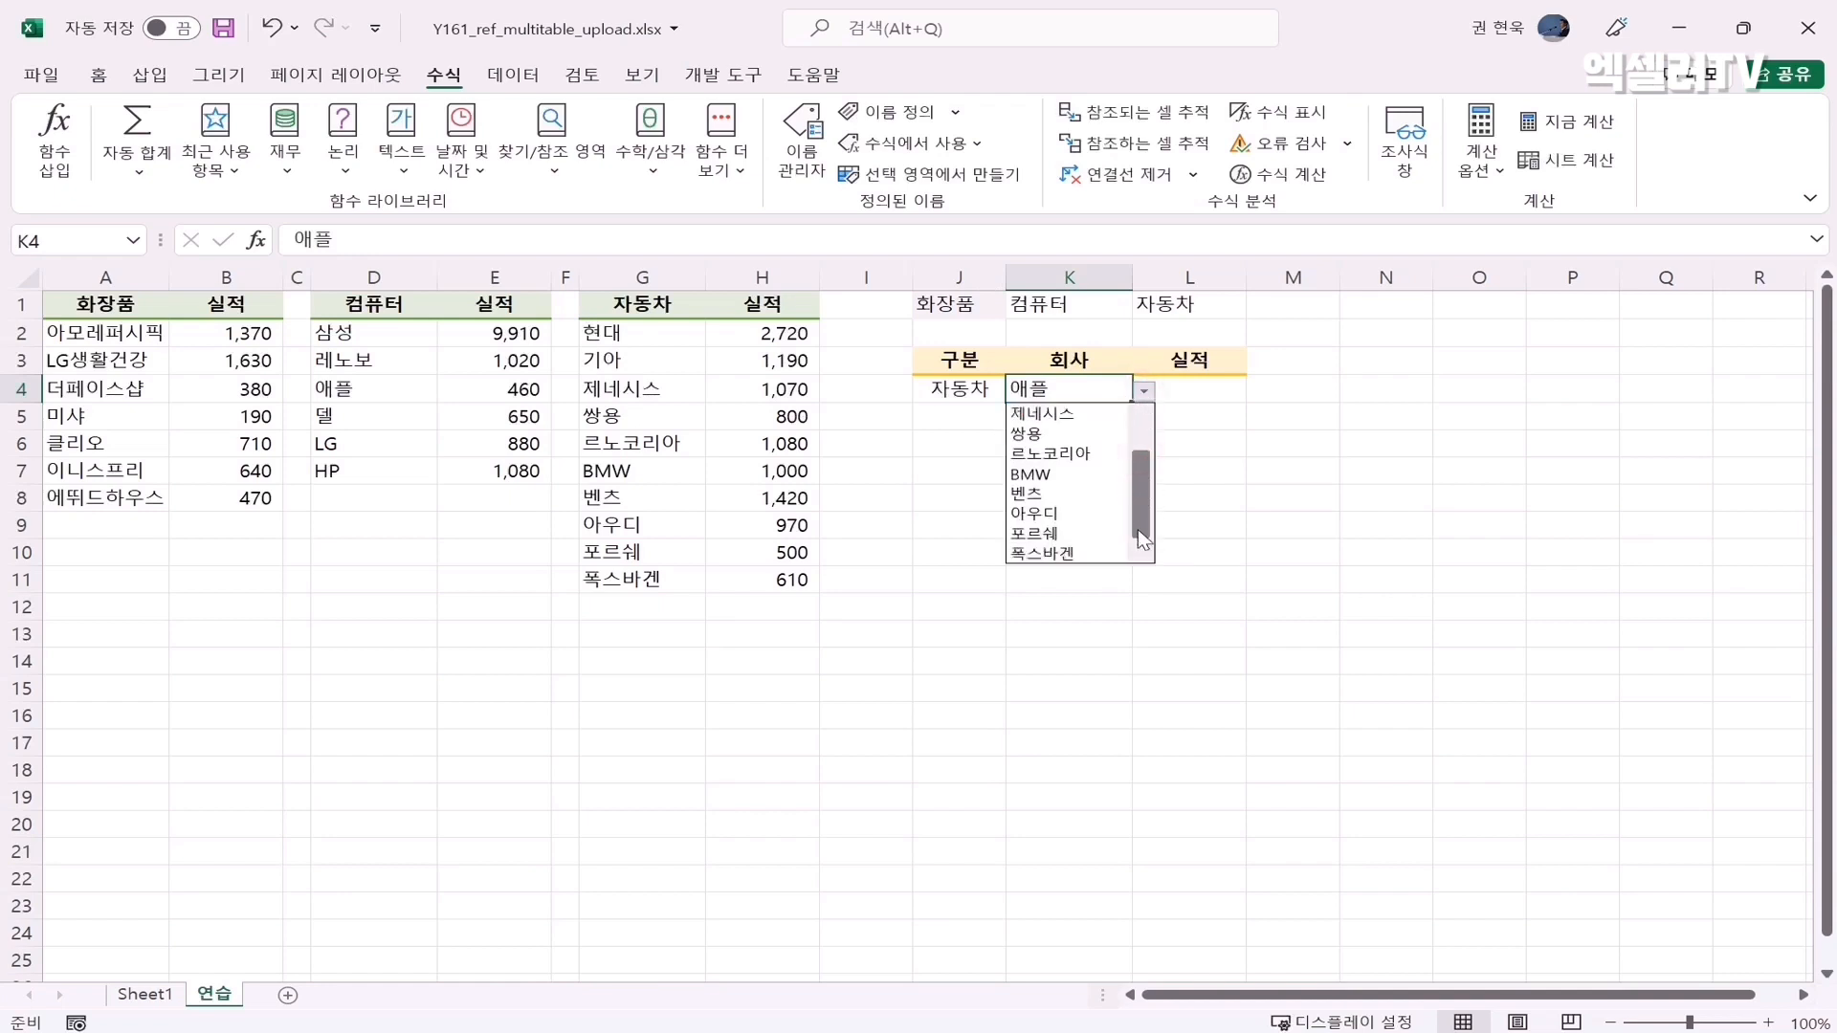
click(1079, 542)
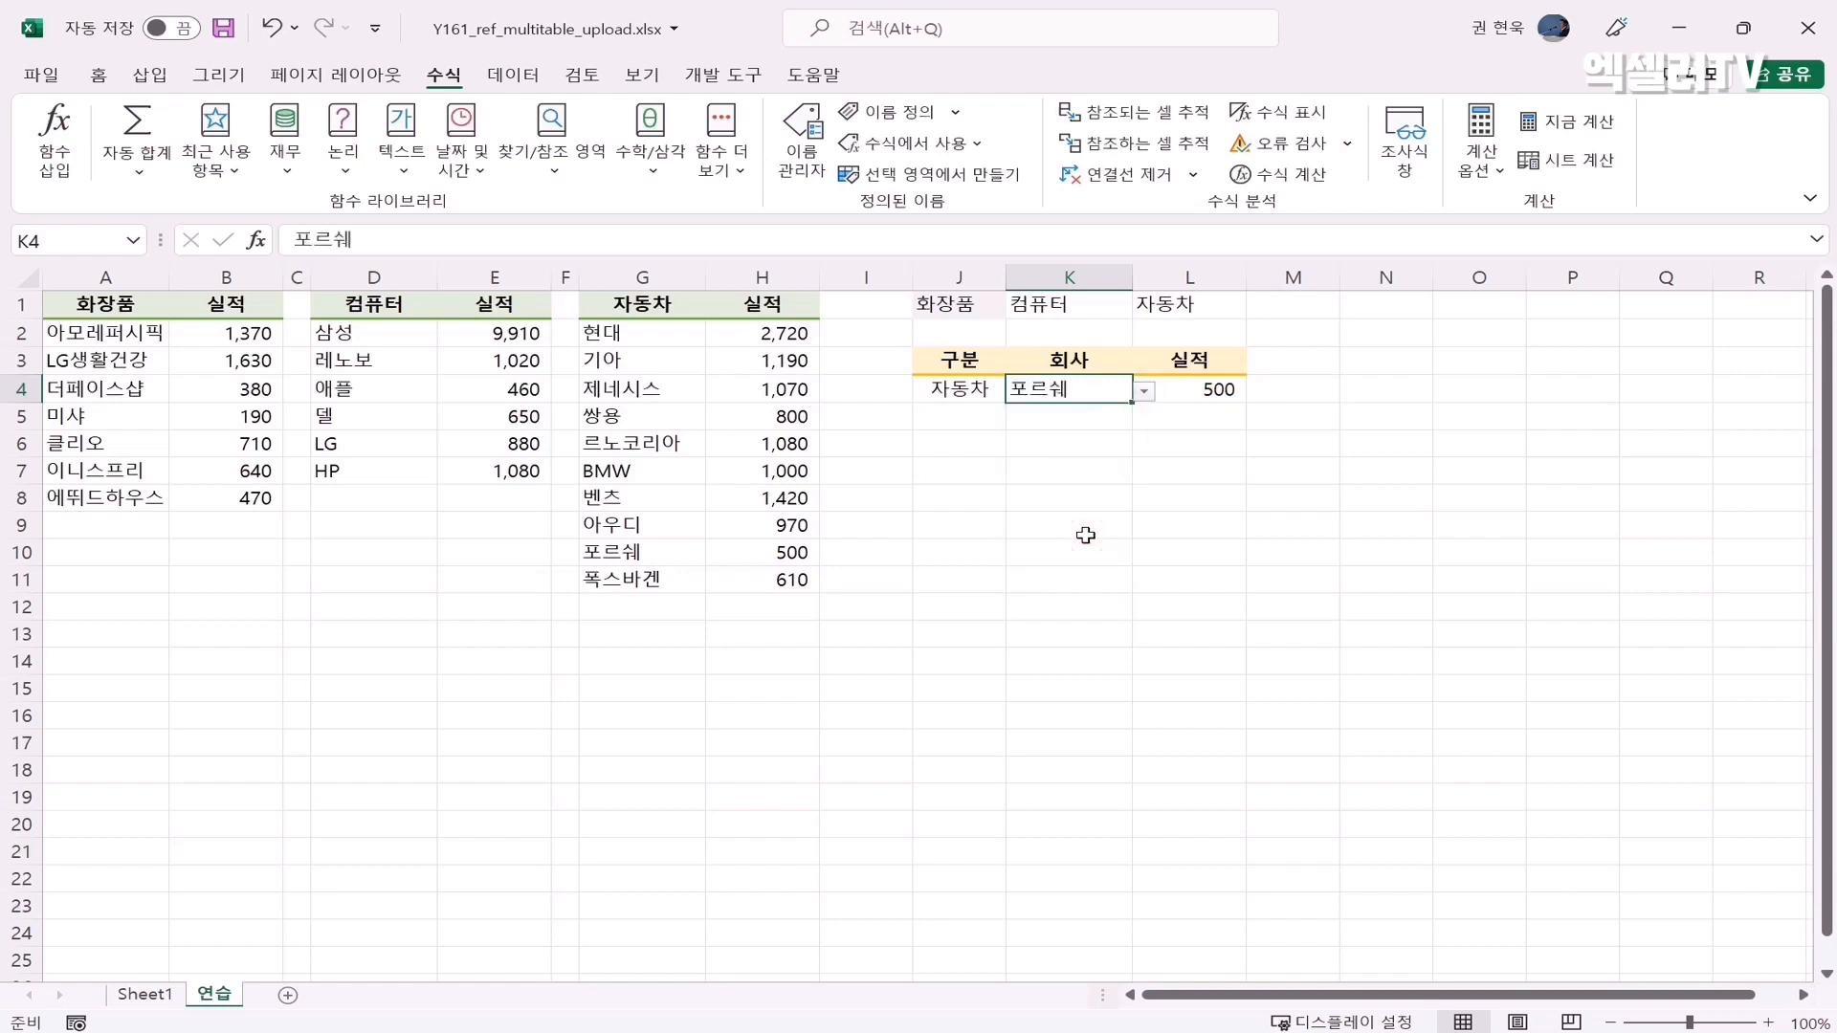
click(1179, 393)
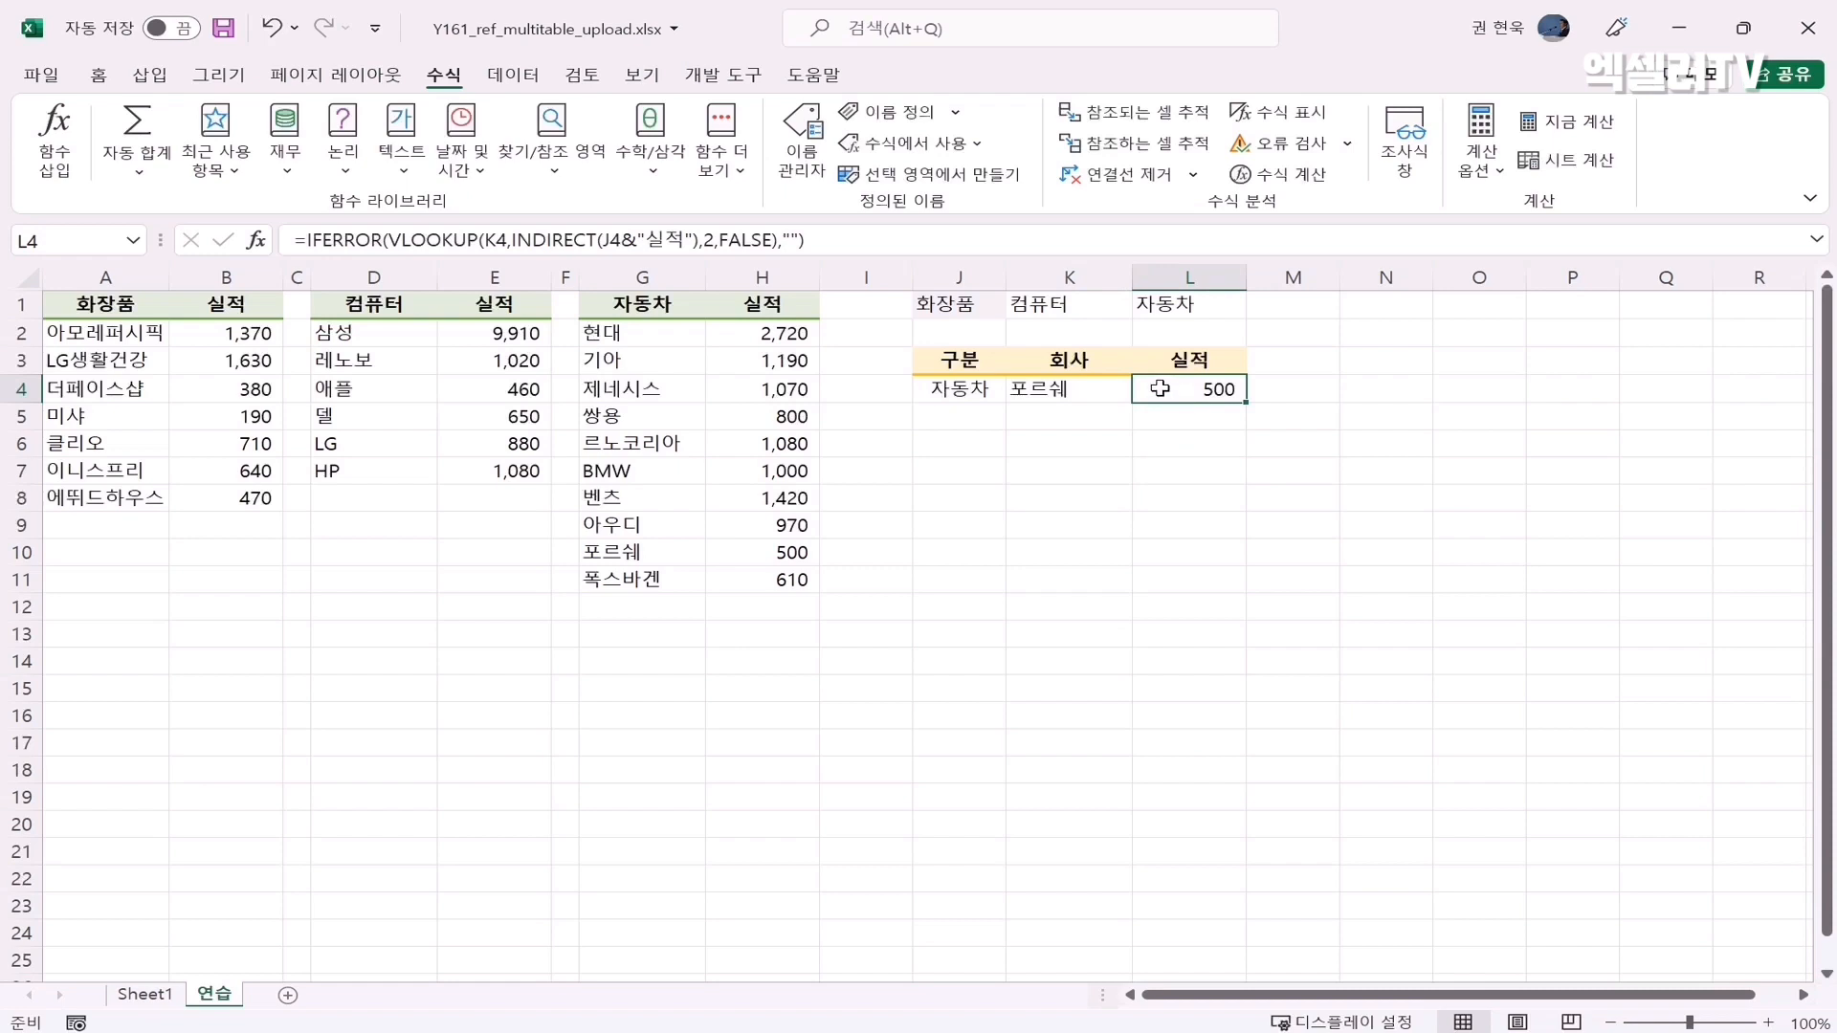
Delete the 포르쉐 cells G10:H10 from the car table, shifting the remaining cells up
drag(657, 552, 757, 550)
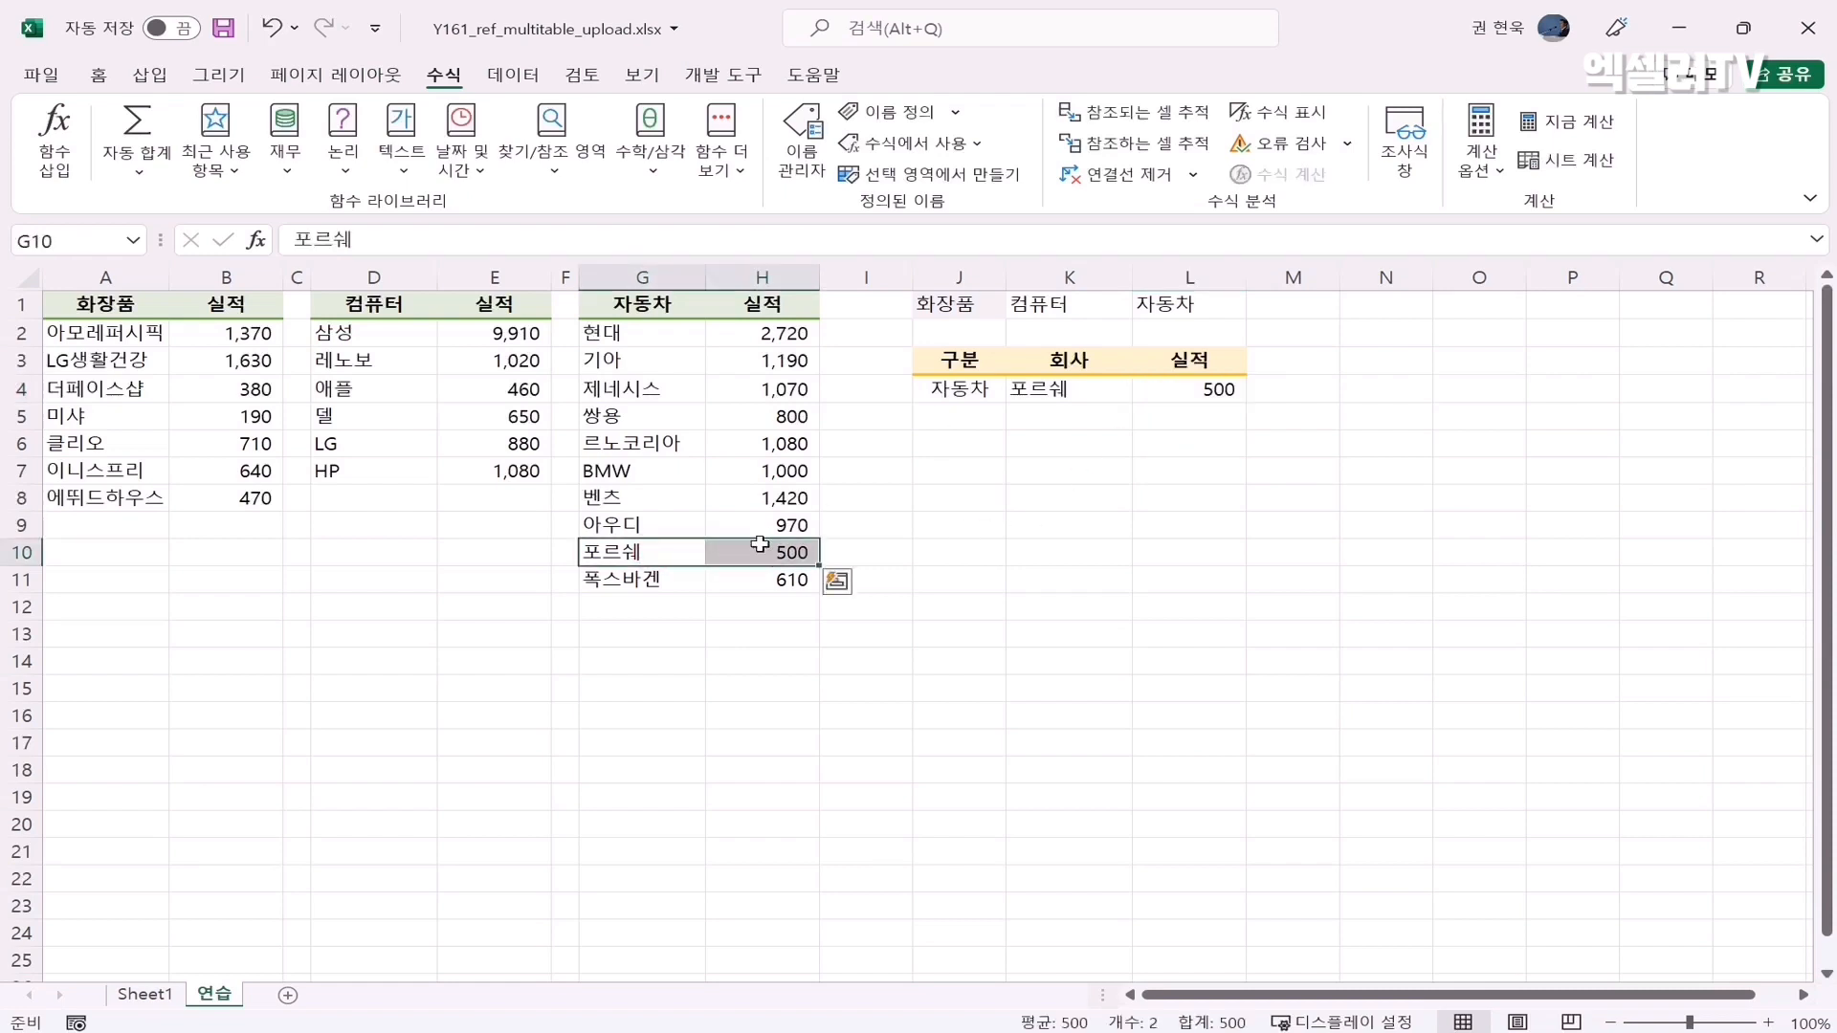
right_click(720, 550)
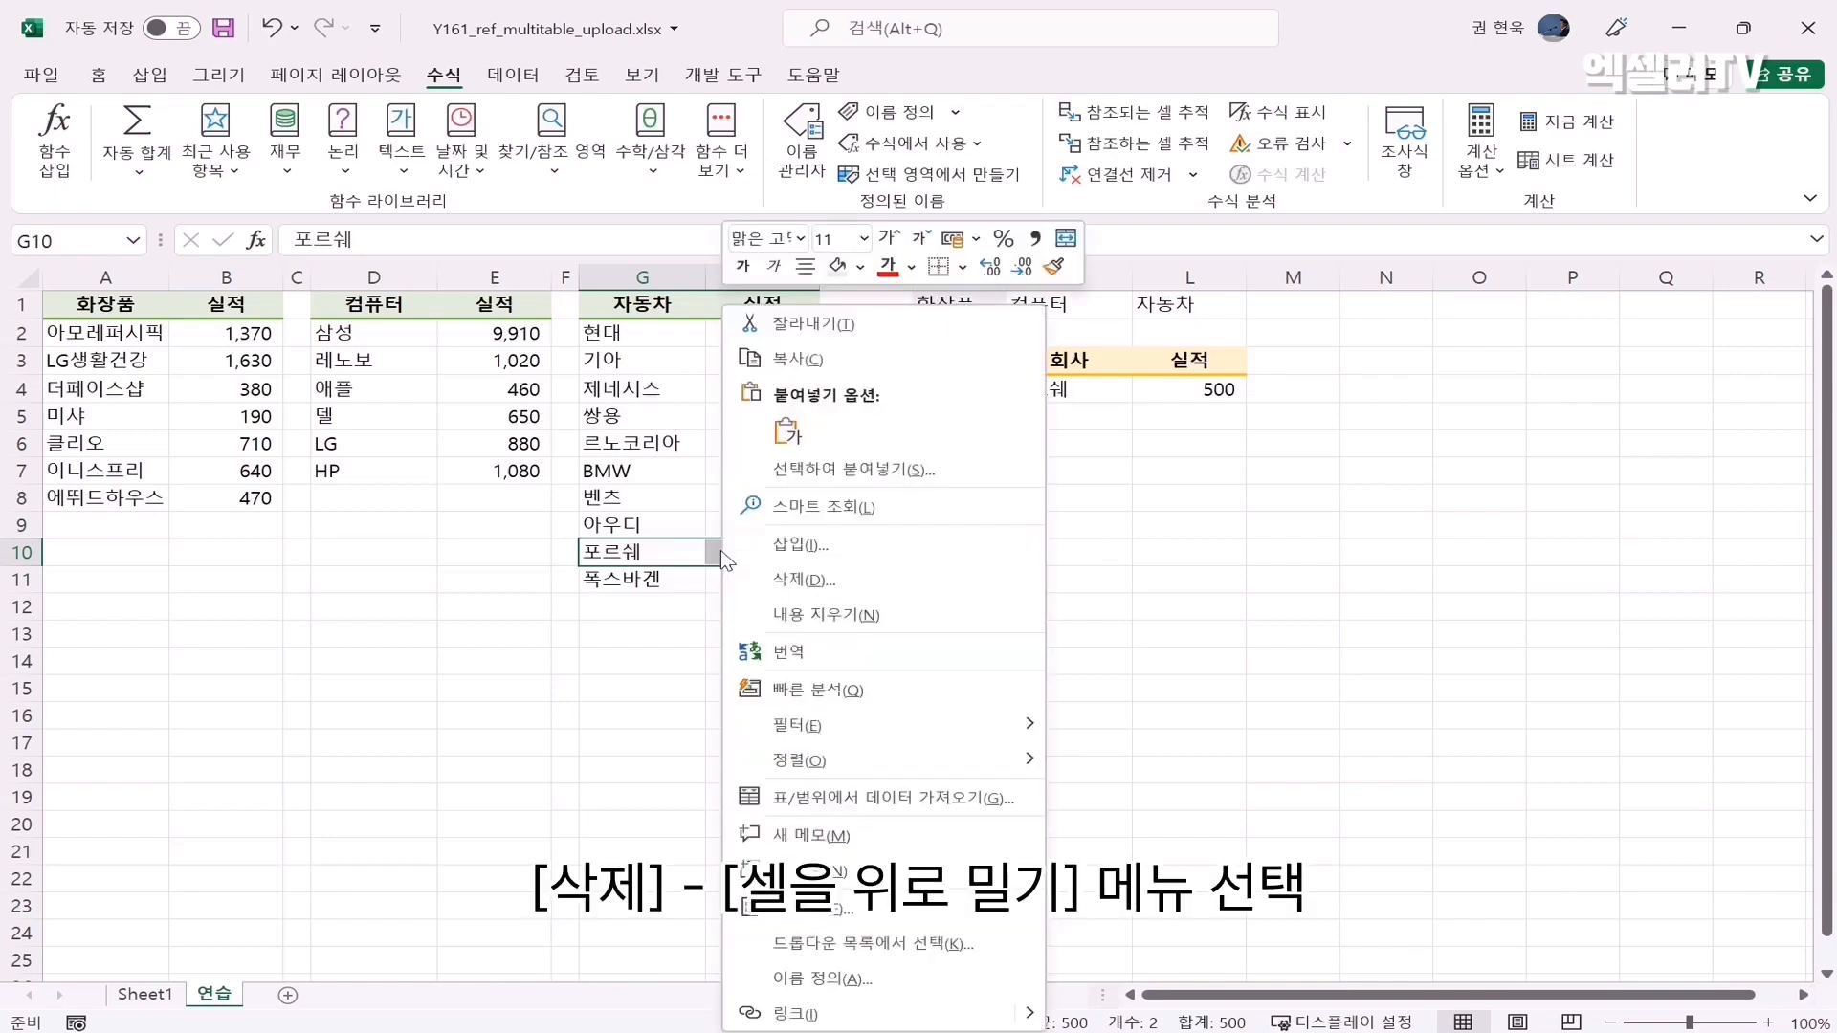
click(831, 580)
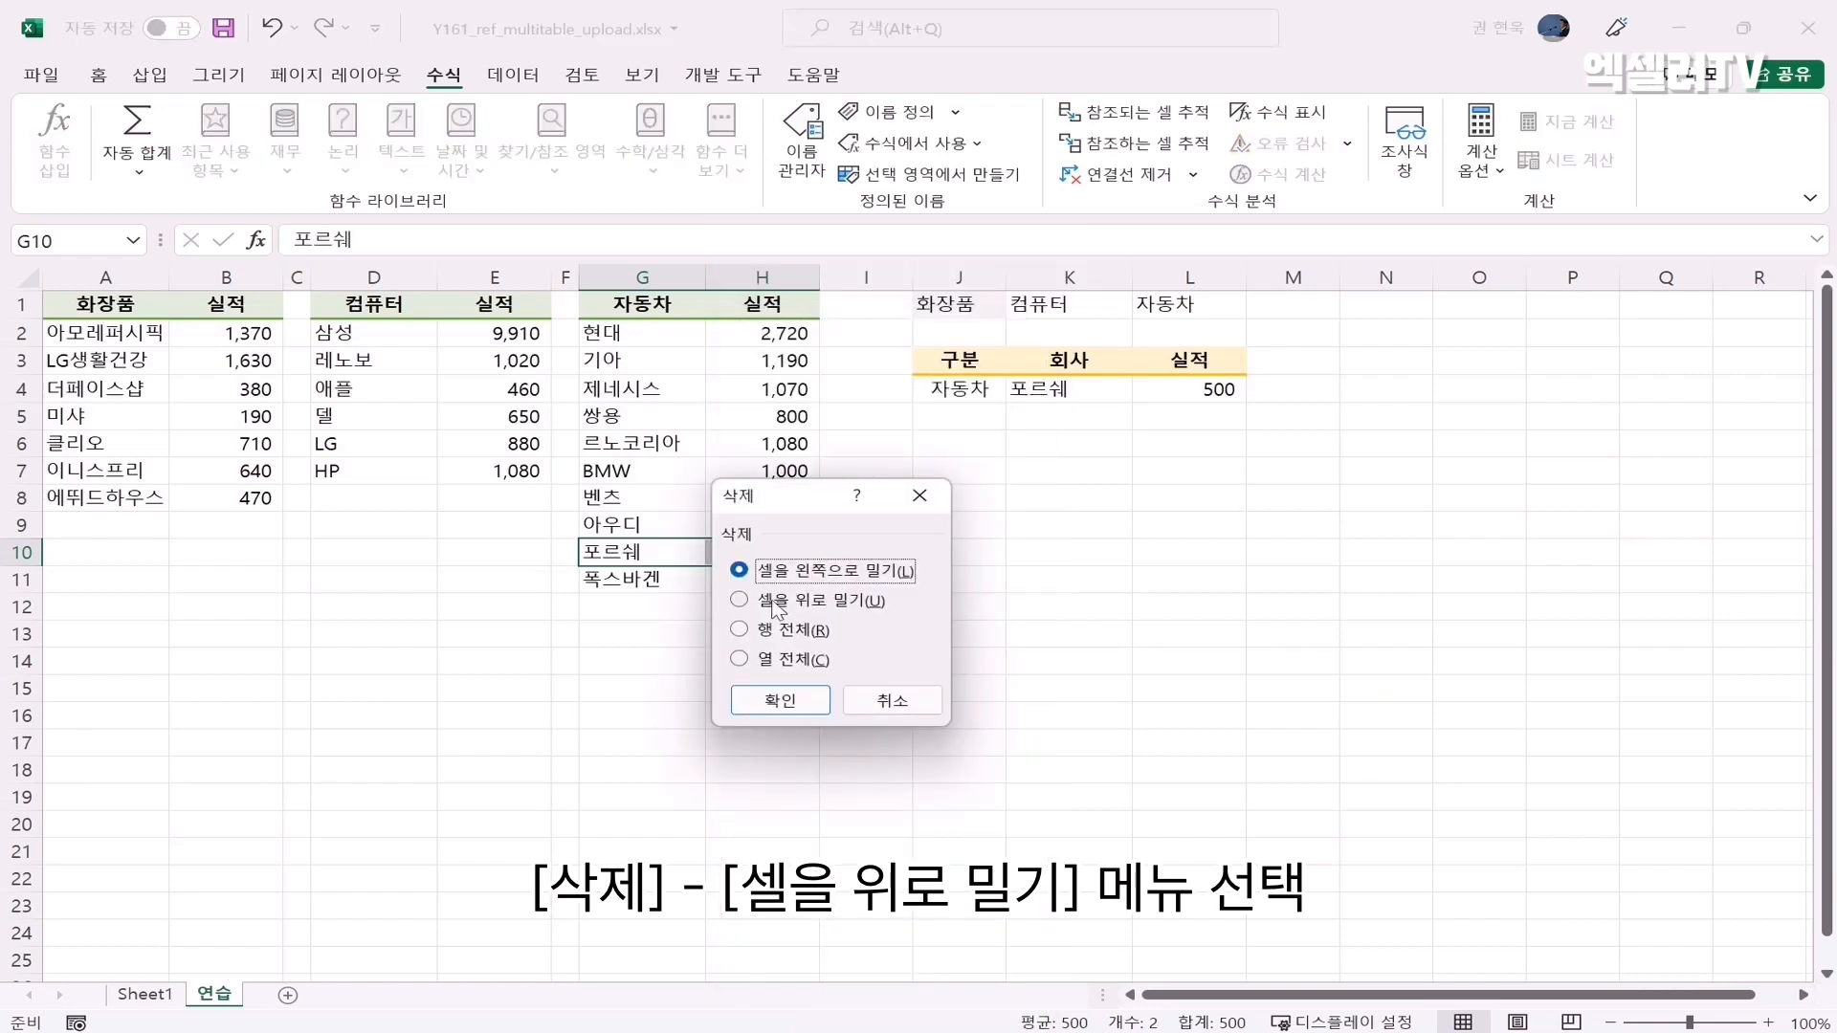
click(797, 603)
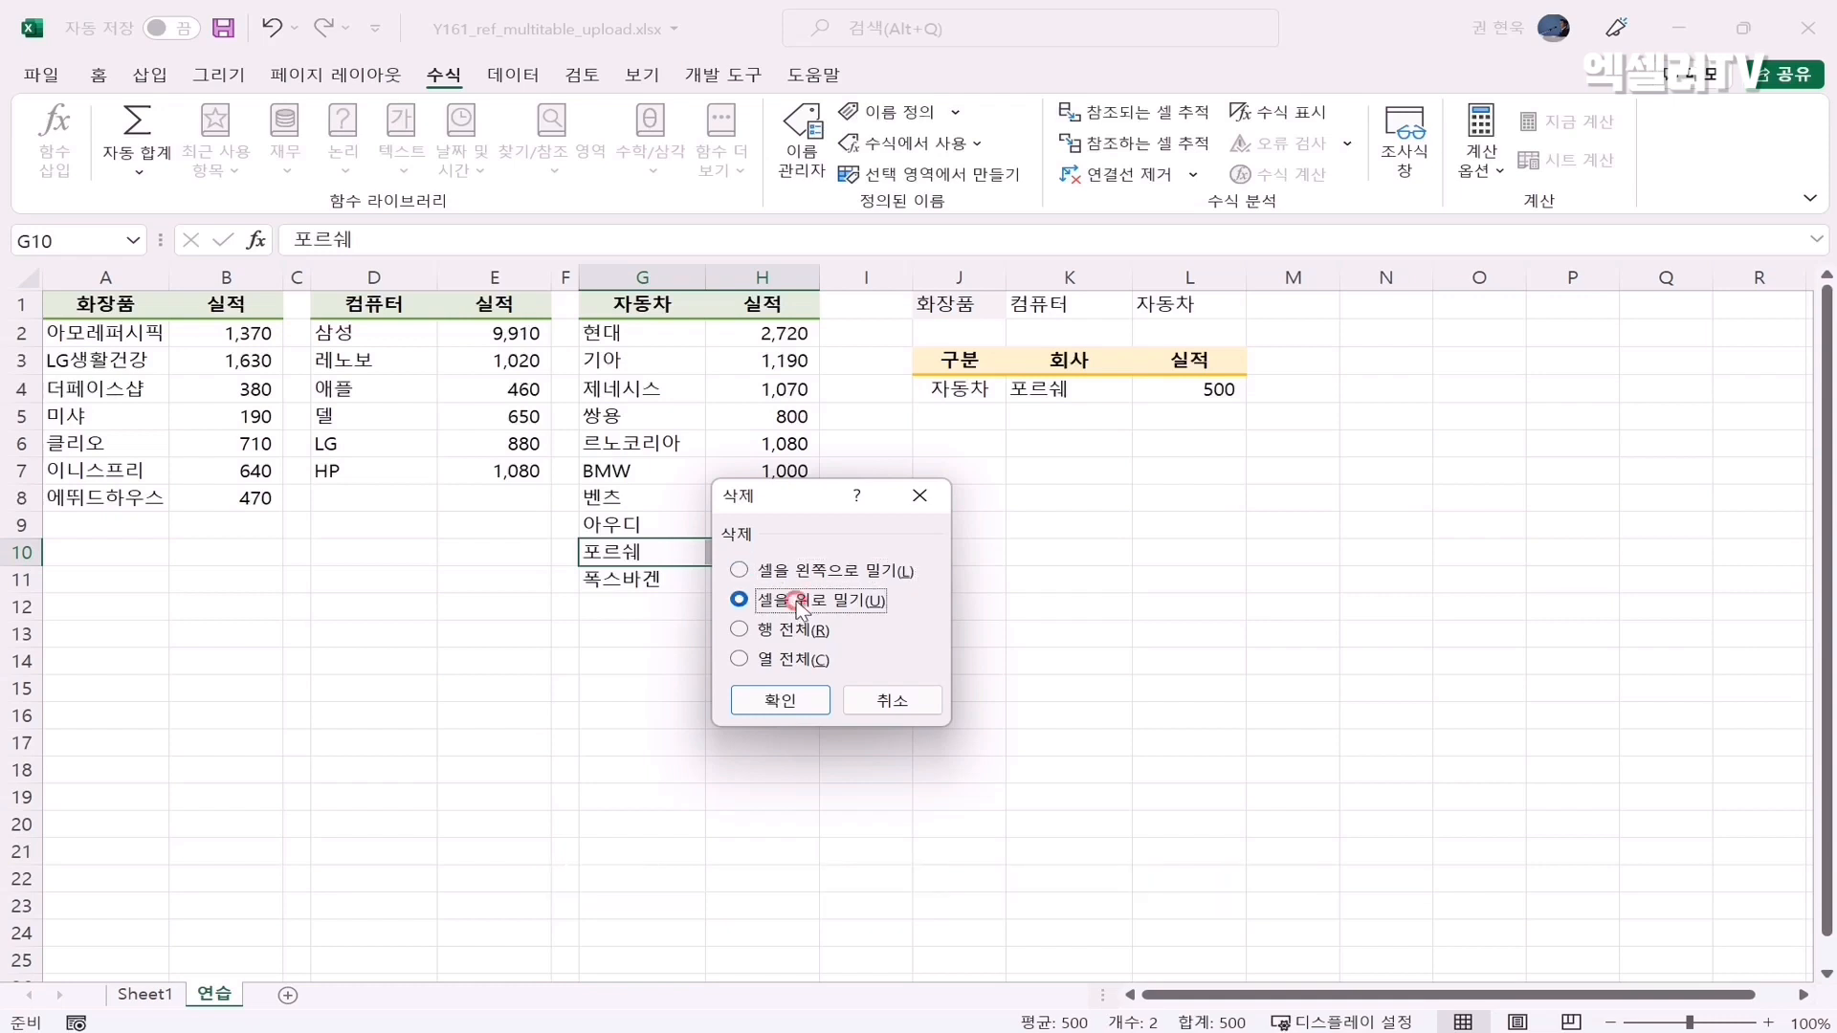
click(800, 700)
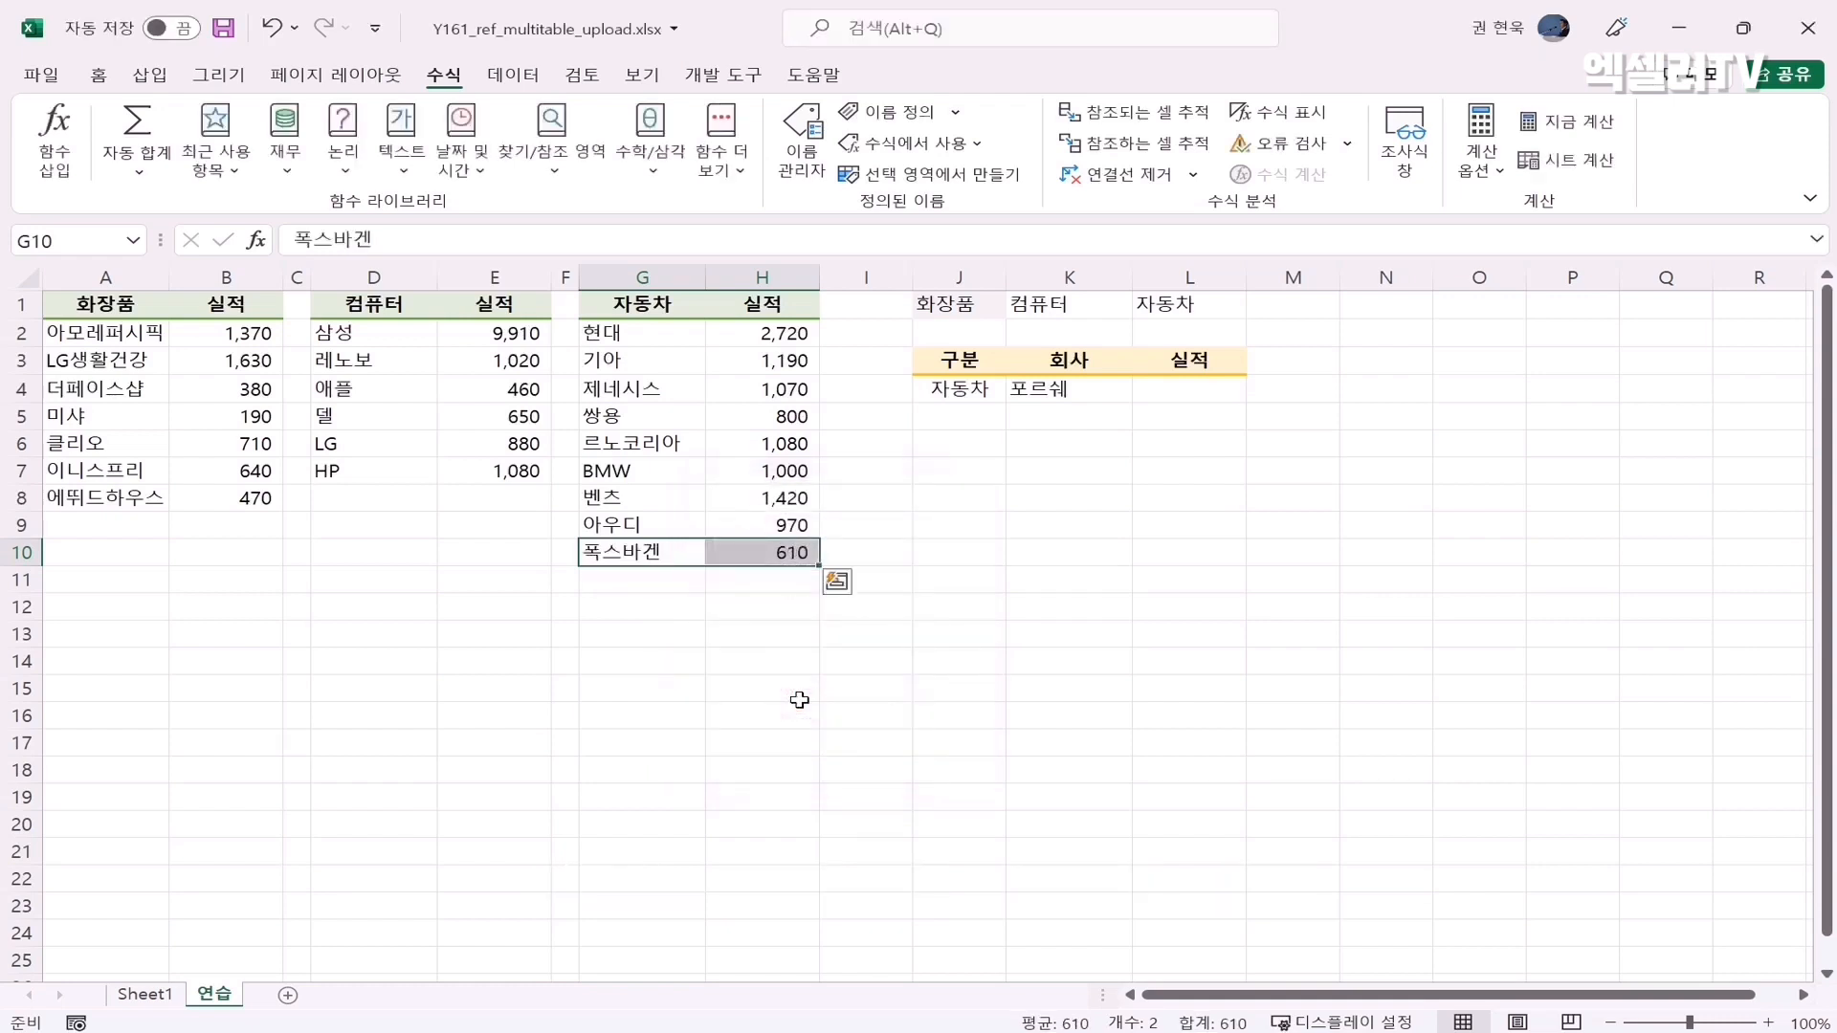
Check the company choices in K4's dropdown list against the shortened car table
click(658, 526)
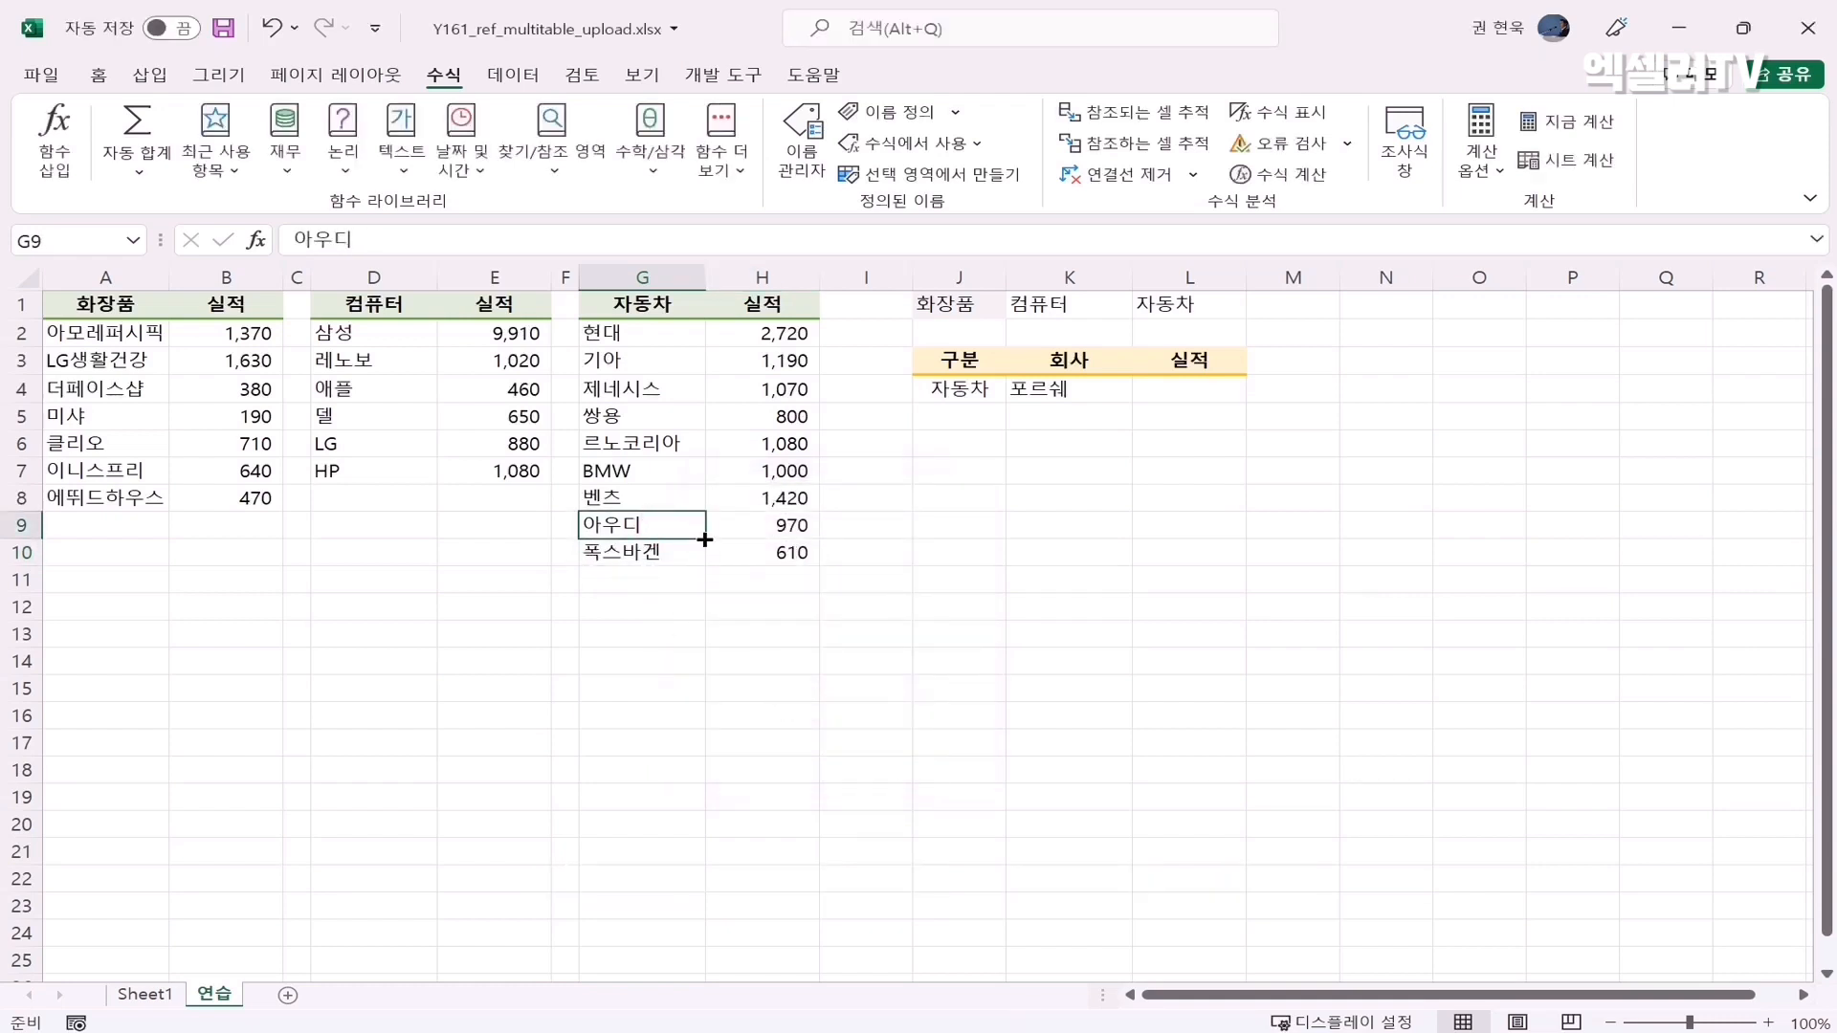
click(1090, 391)
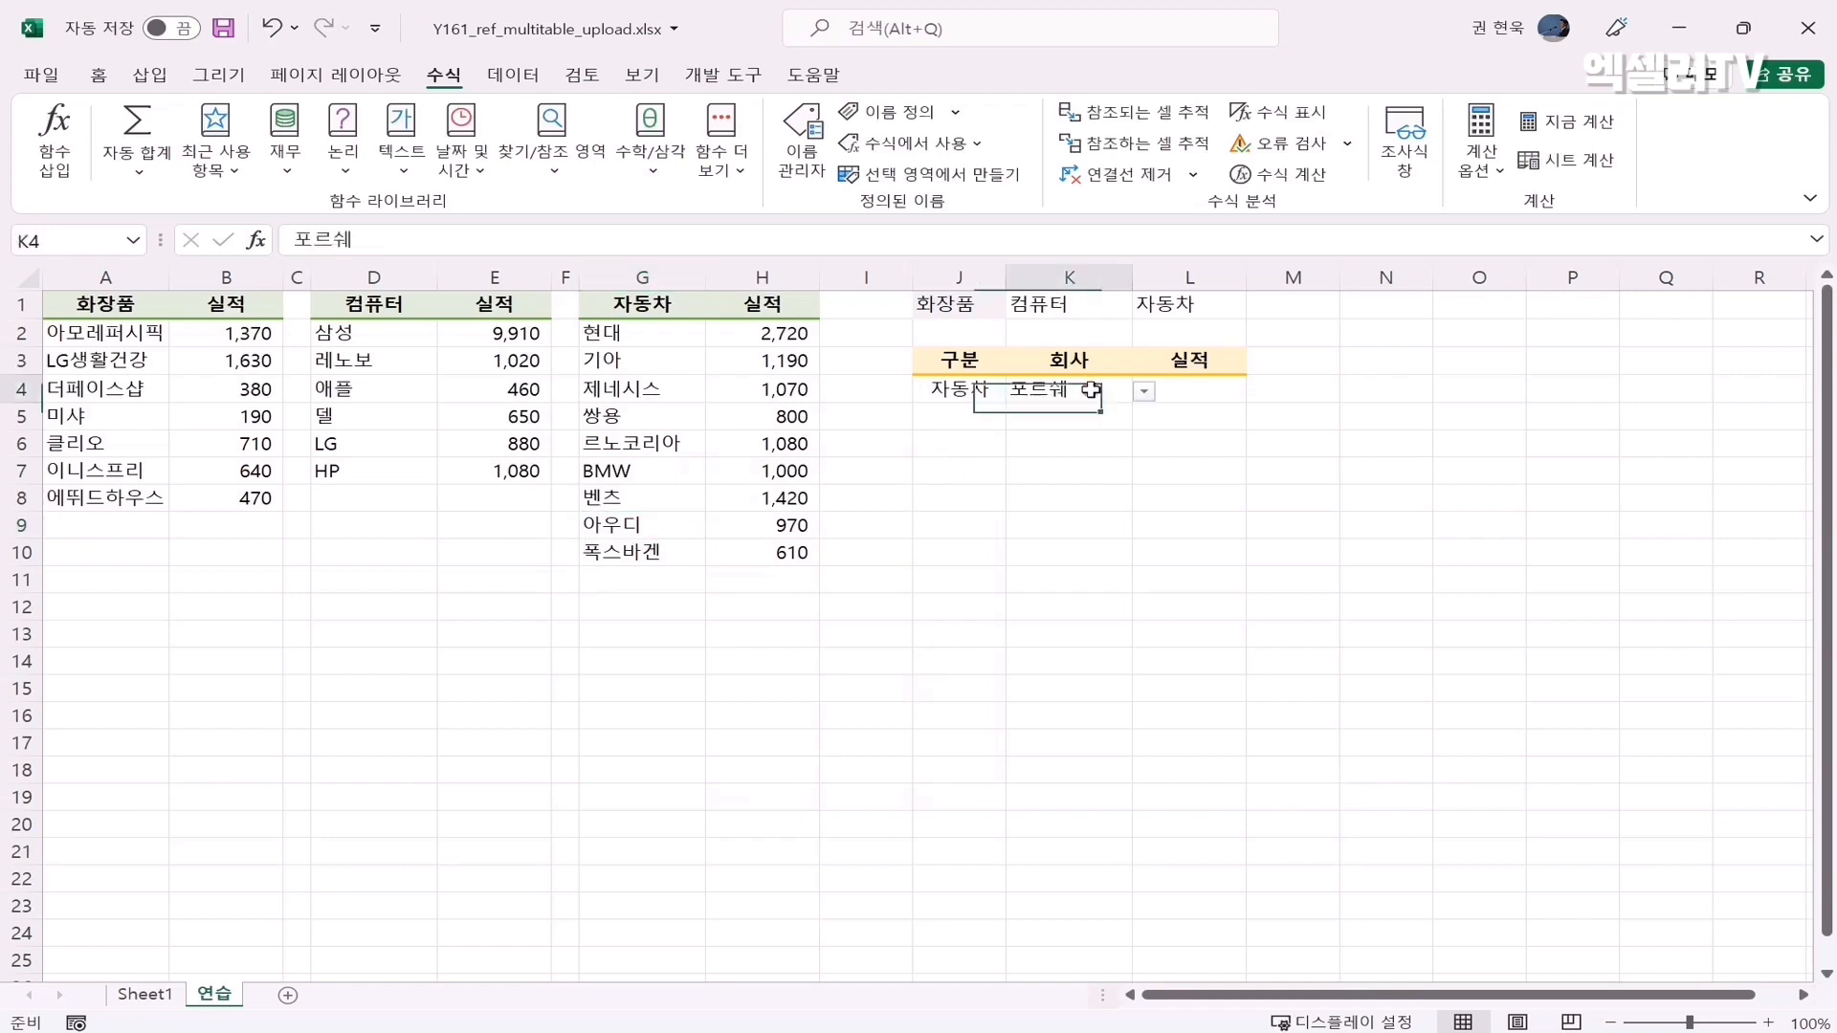
click(1143, 392)
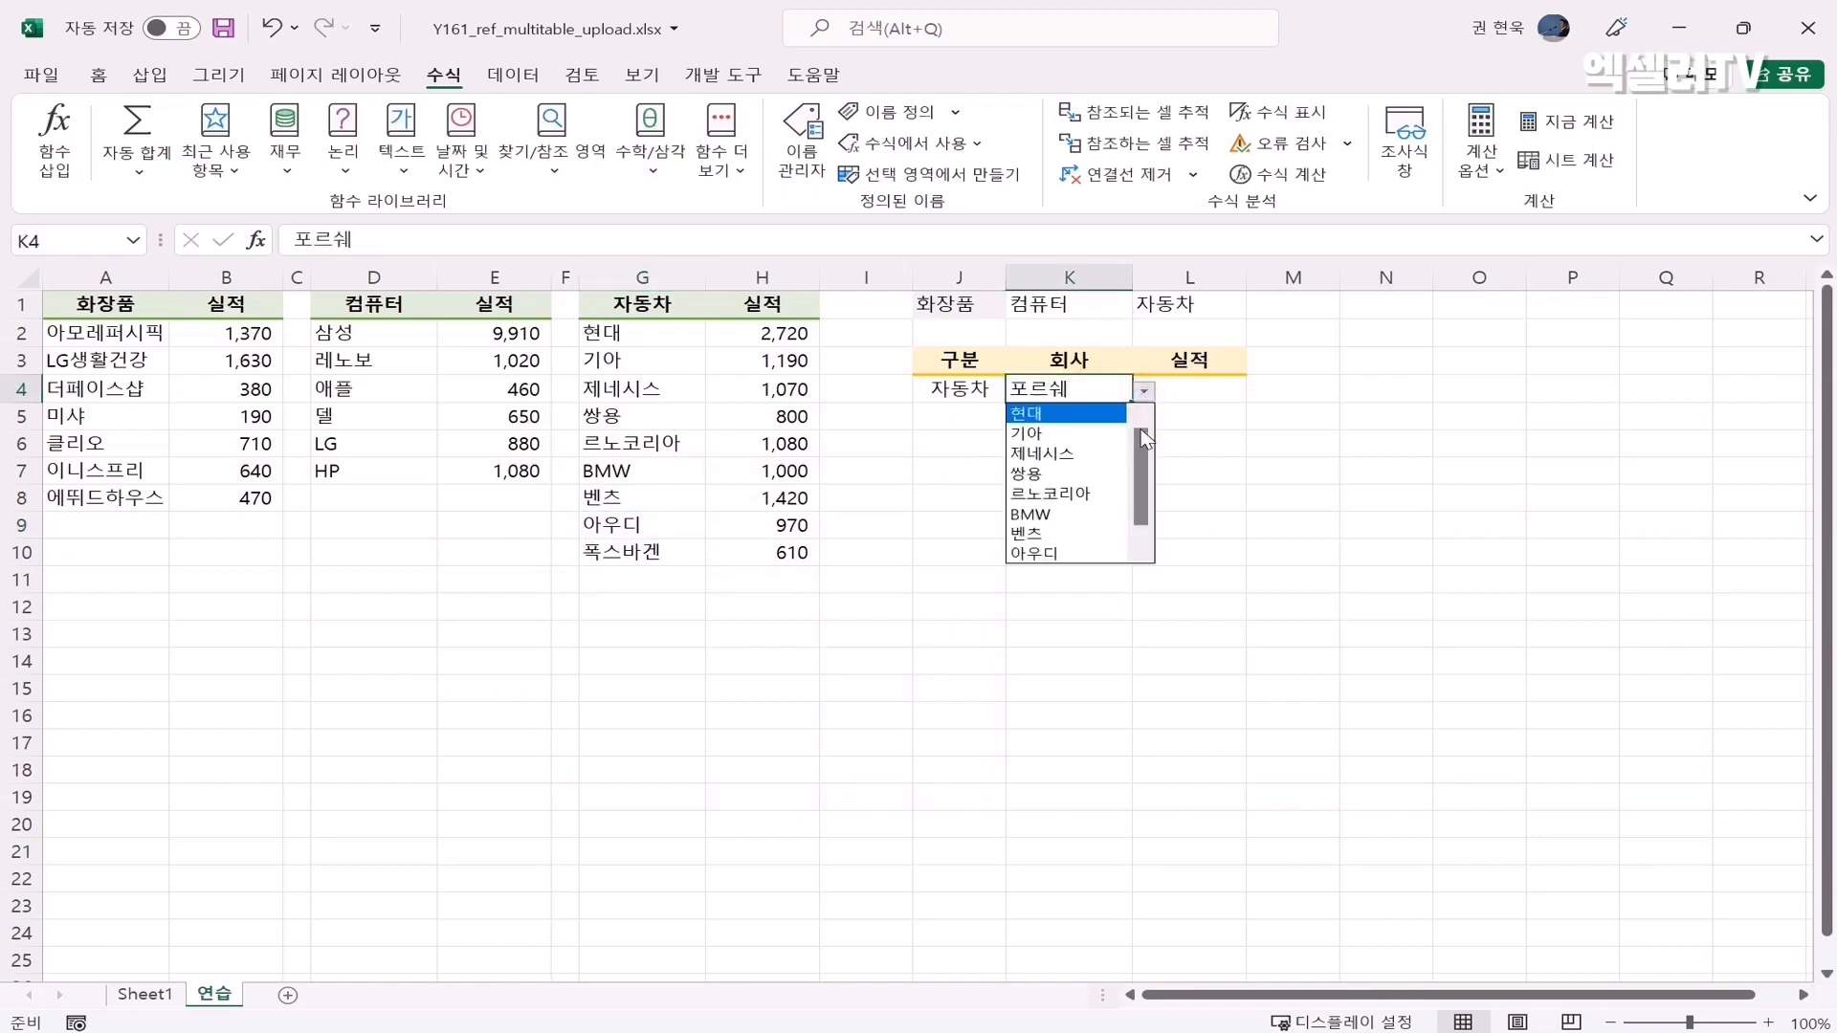
scroll(1145, 438, down, 1)
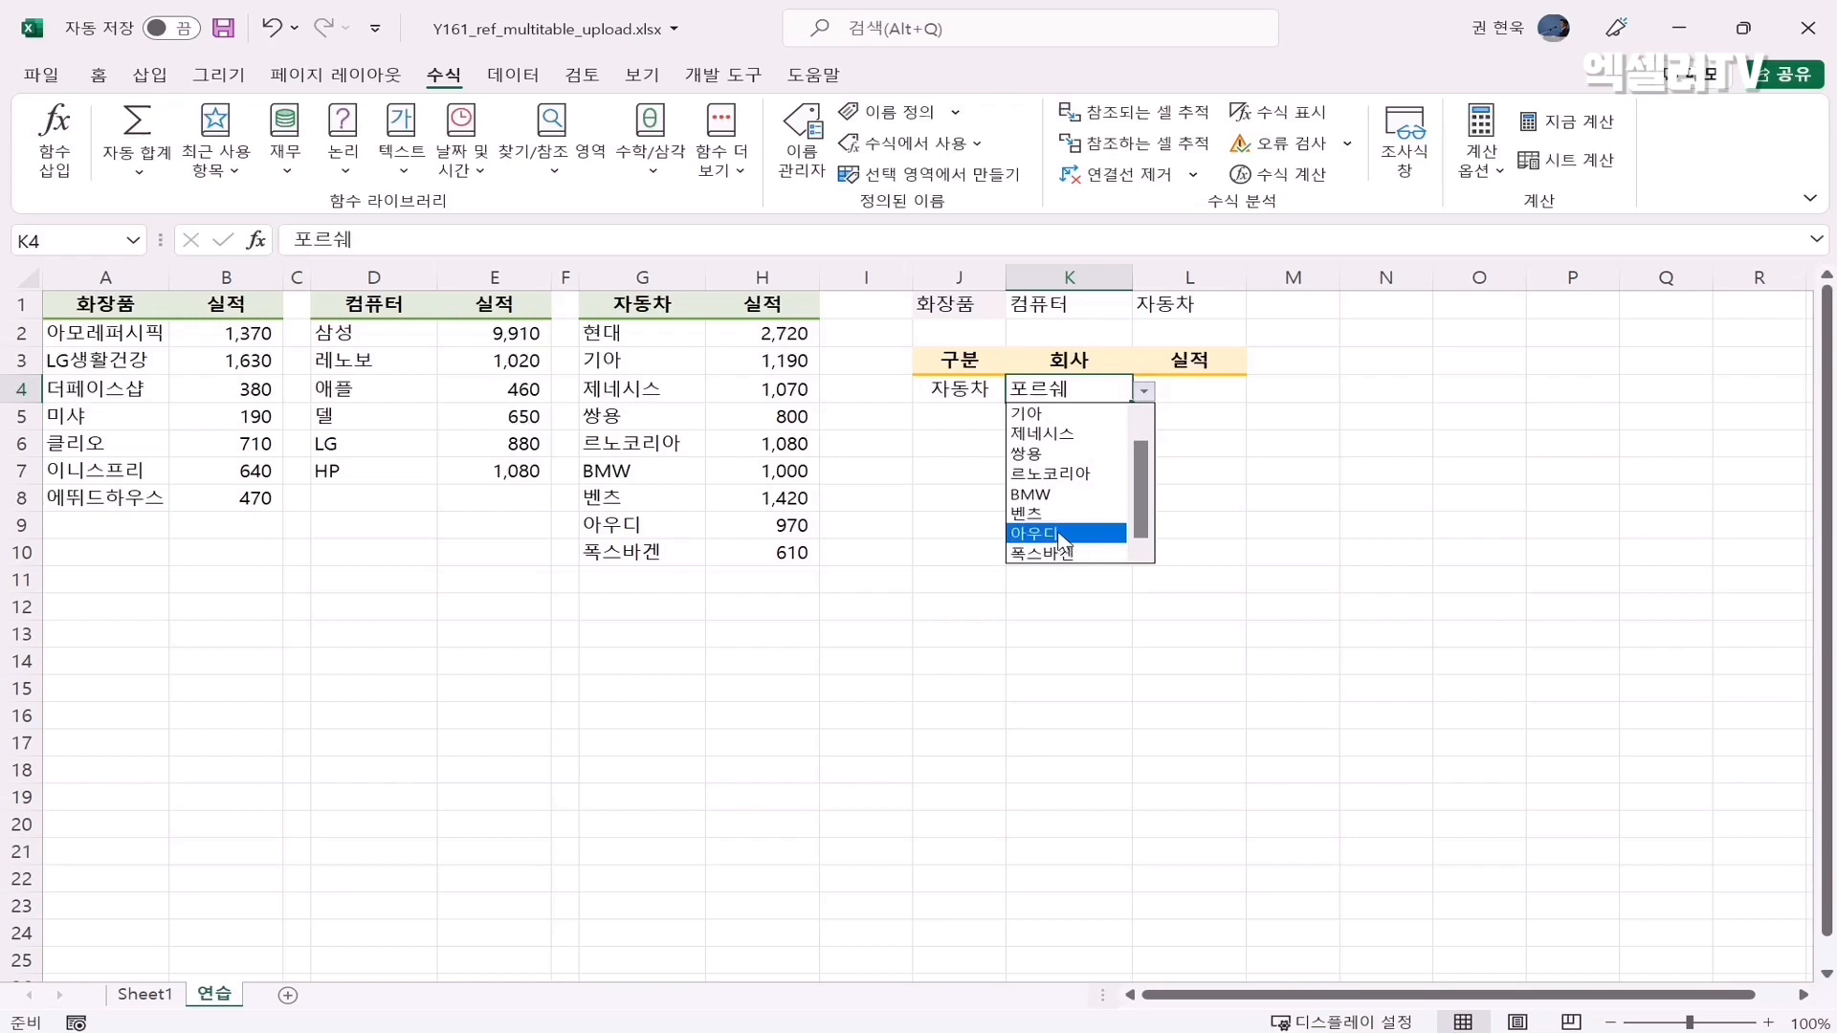